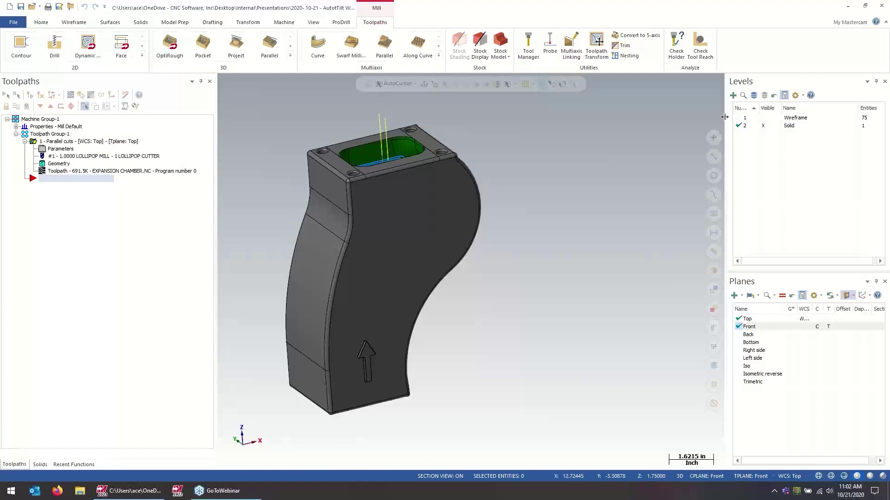
Step: Section the part at the Front plane and examine the existing parallel toolpath inside the chamber
mouse_move(527, 183)
middle_mouse_down()
mouse_move(530, 254)
mouse_move(530, 201)
mouse_move(530, 215)
middle_mouse_up()
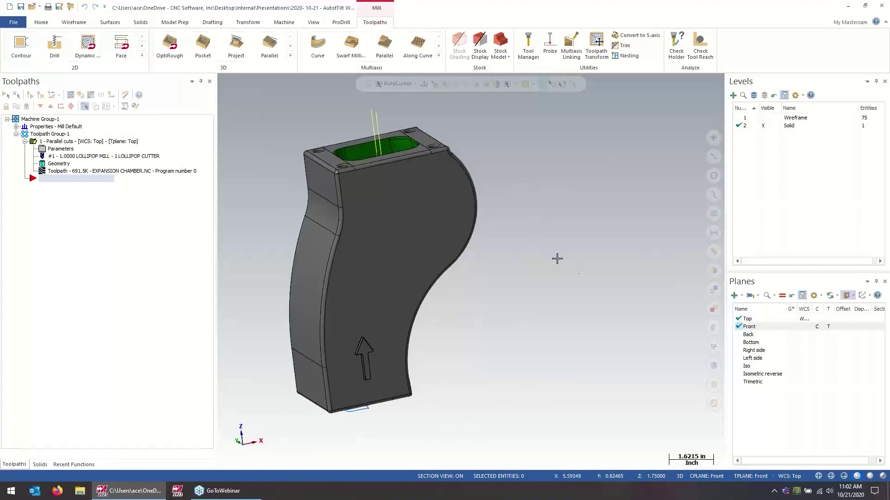
left_click(878, 328)
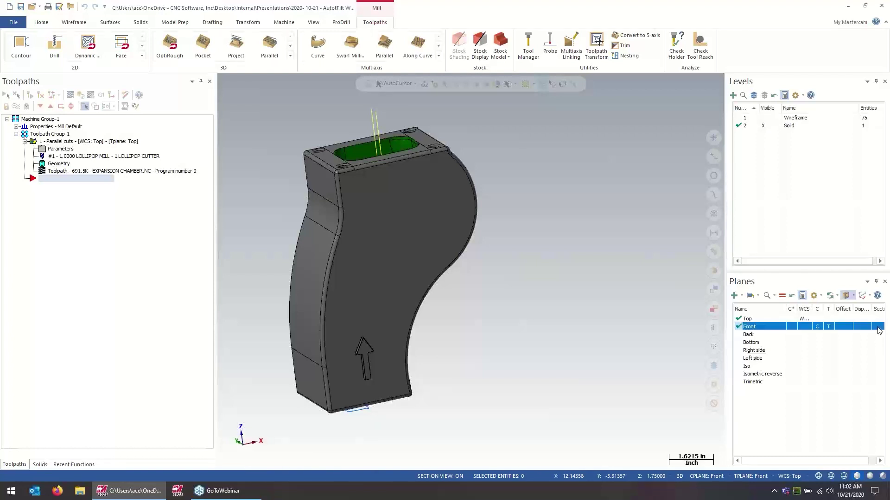
middle_click_drag(552, 324, 526, 321)
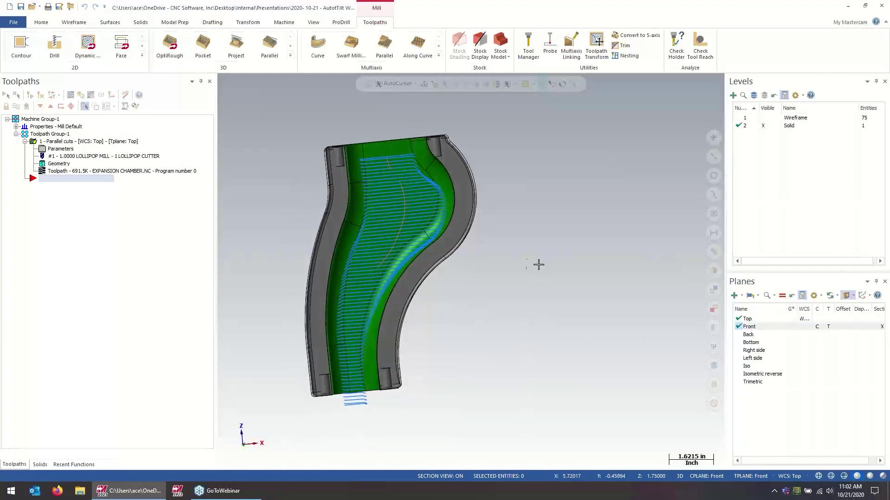
scroll(393, 169, "up", 4)
scroll(401, 166, "down", 3)
middle_click_drag(402, 167, 417, 381)
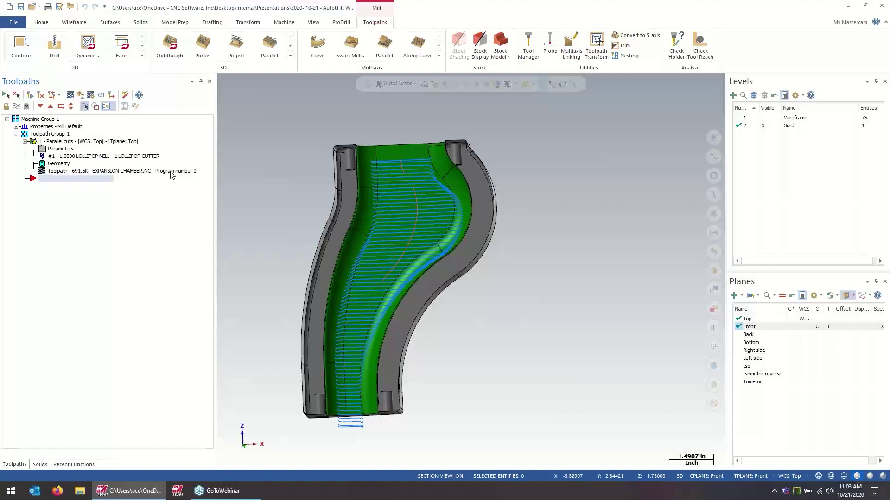
Step: Backplot the Parallel cuts toolpath through to its end and turn off the Front plane section
left_click(171, 175)
left_click(70, 95)
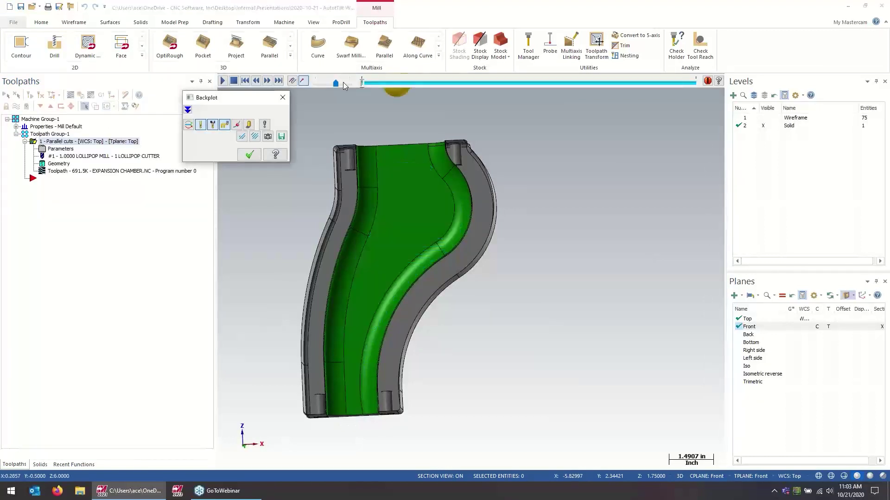
mouse_move(363, 82)
left_mouse_down()
mouse_move(460, 108)
mouse_move(534, 152)
mouse_move(660, 174)
left_mouse_up()
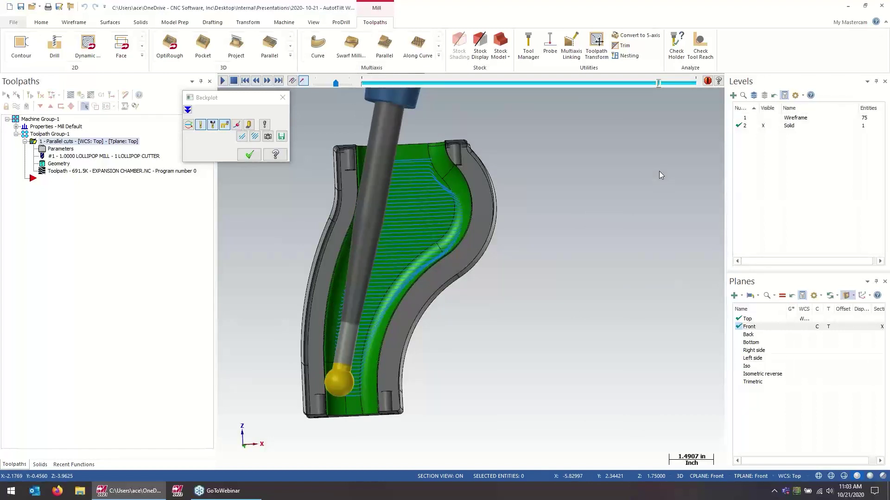
left_click_drag(660, 175, 703, 172)
middle_click_drag(486, 210, 565, 260)
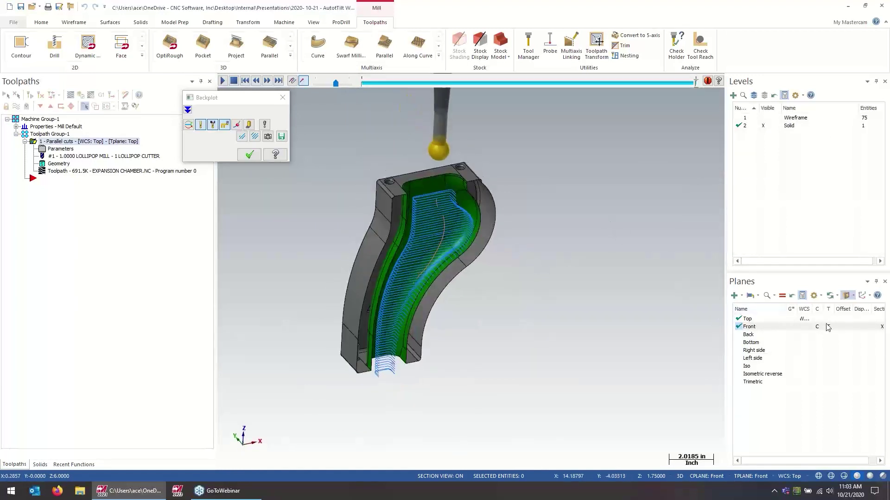
left_click(880, 328)
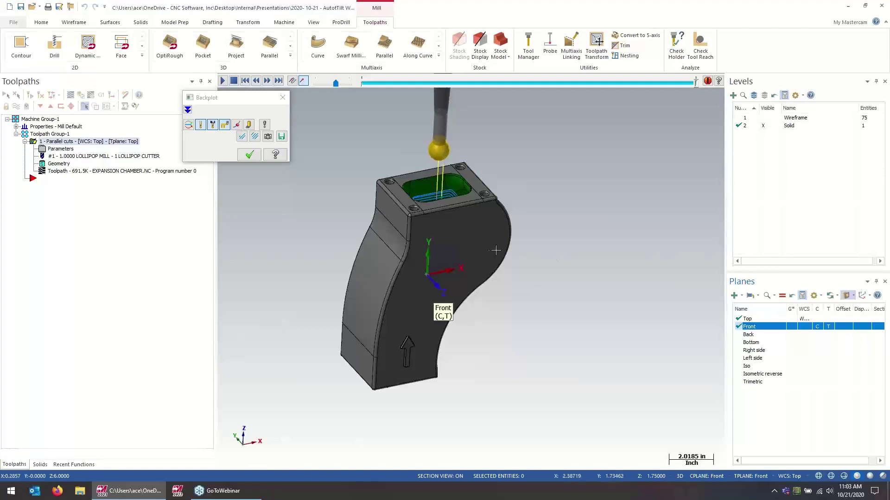
middle_click_drag(496, 250, 565, 252)
Step: Close the backplot and delete the Parallel cuts operation from Toolpath Group-1
left_click(250, 154)
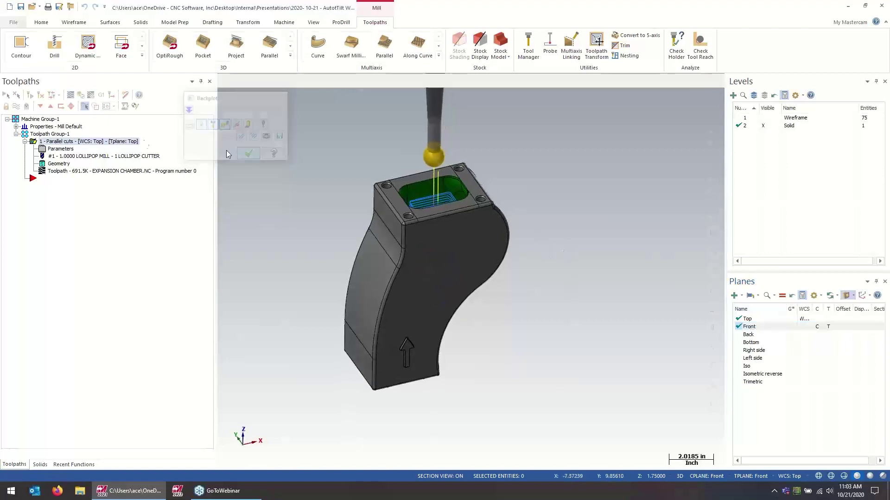
key("Delete")
key("Return")
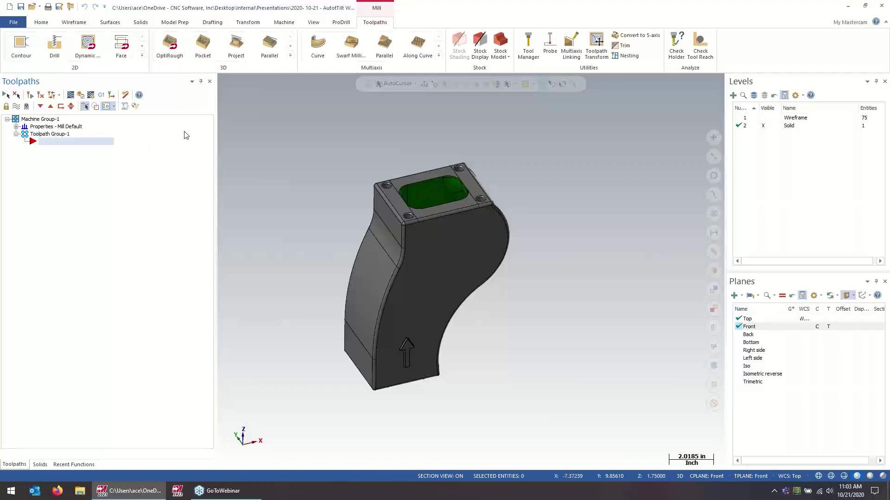
Step: Section the part at the Front plane and show caps on the cut faces
left_click(873, 325)
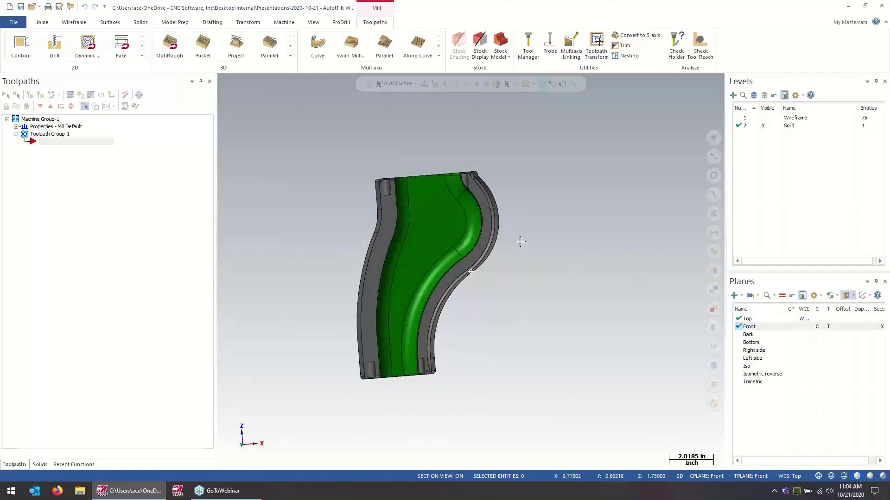
left_click(854, 295)
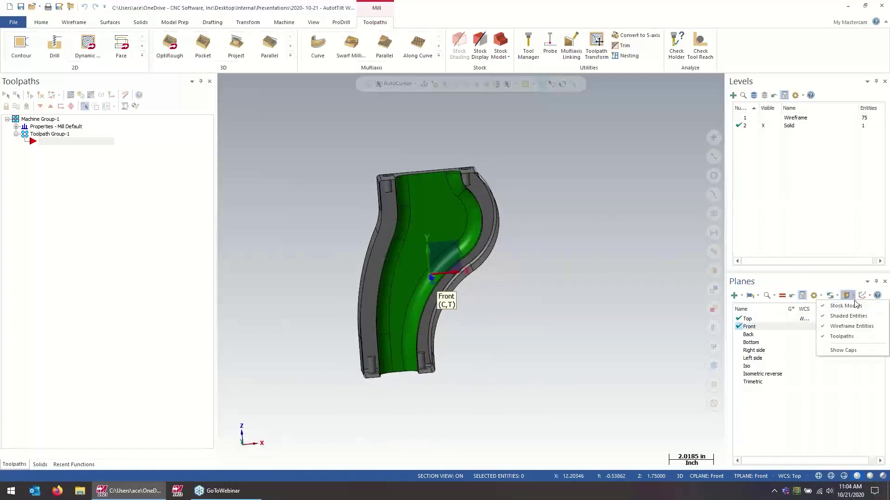
left_click(844, 349)
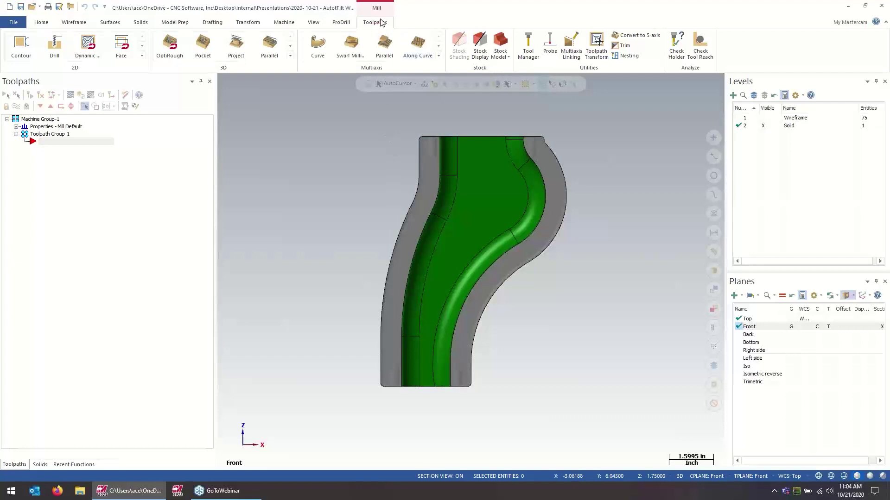
Step: Start a multiaxis Parallel toolpath with the 1 Lollipop Cutter and review the tool's geometry and holder
left_click(383, 47)
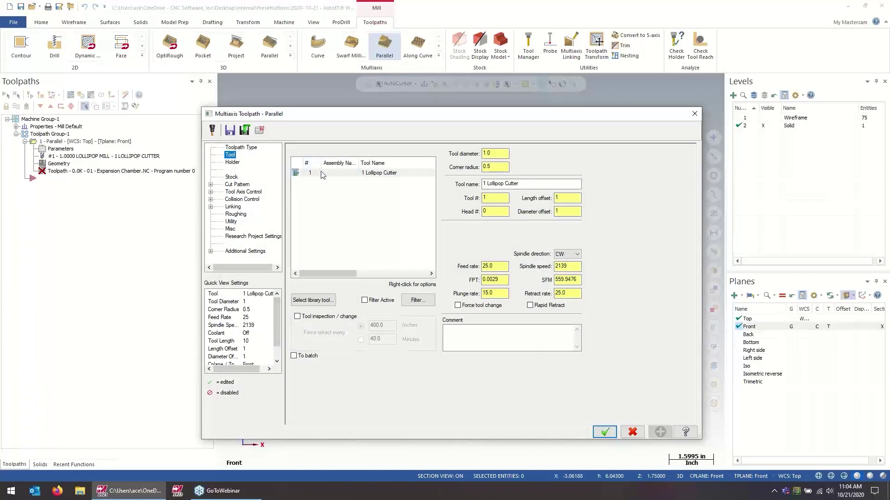
double_click(362, 173)
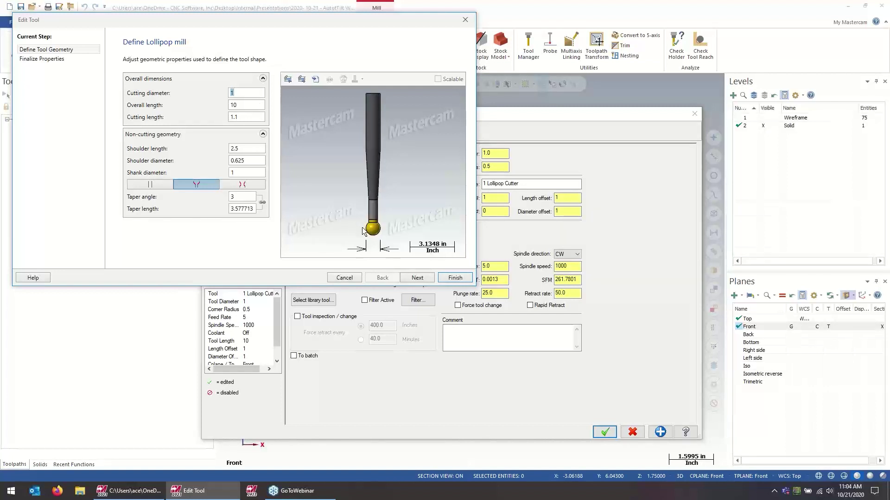
left_click(344, 277)
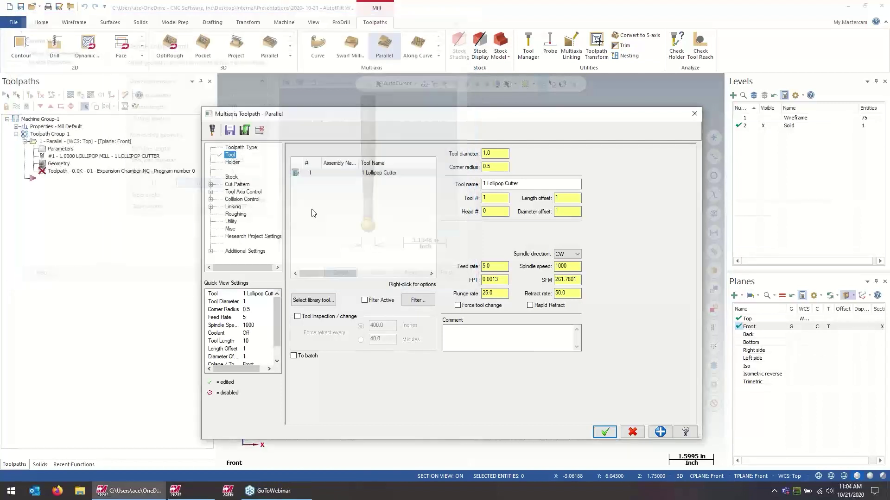
left_click(239, 162)
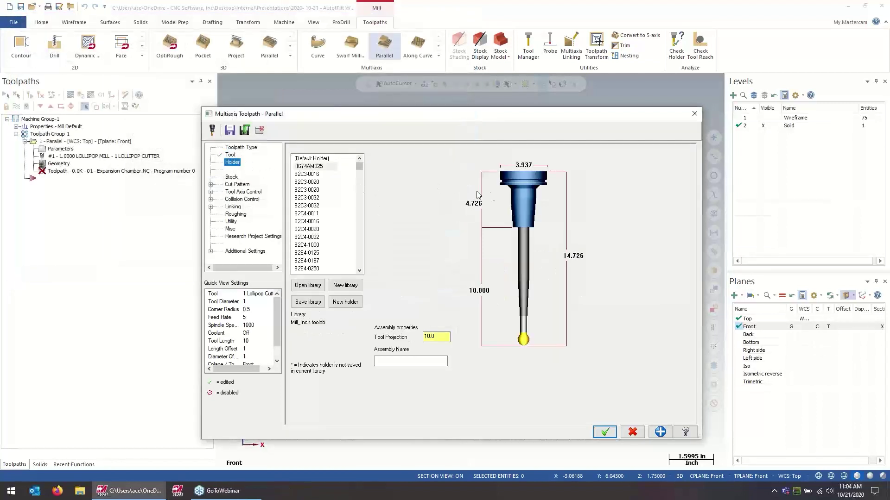
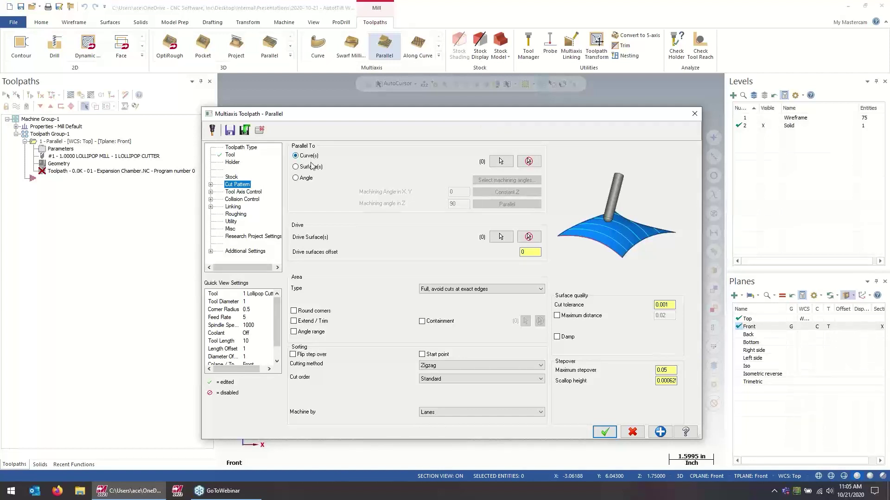
Step: Set the cut pattern parallel to an angle using Constant Z
left_click(302, 180)
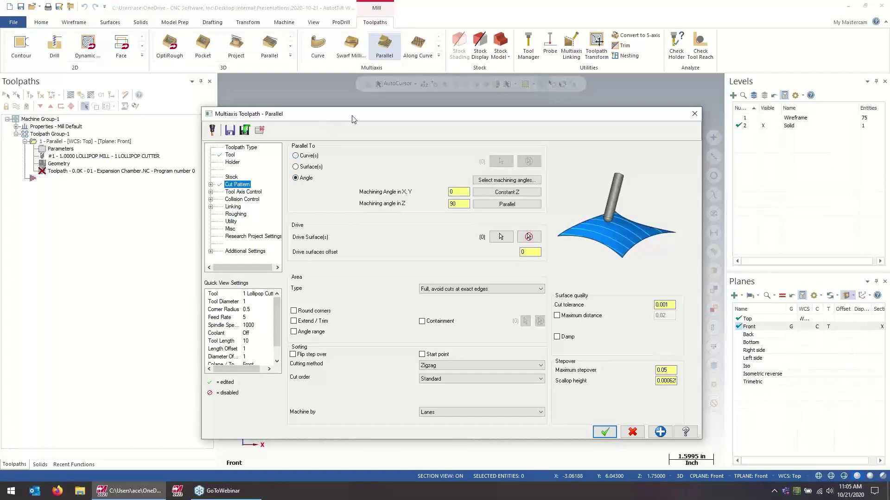
left_click(500, 194)
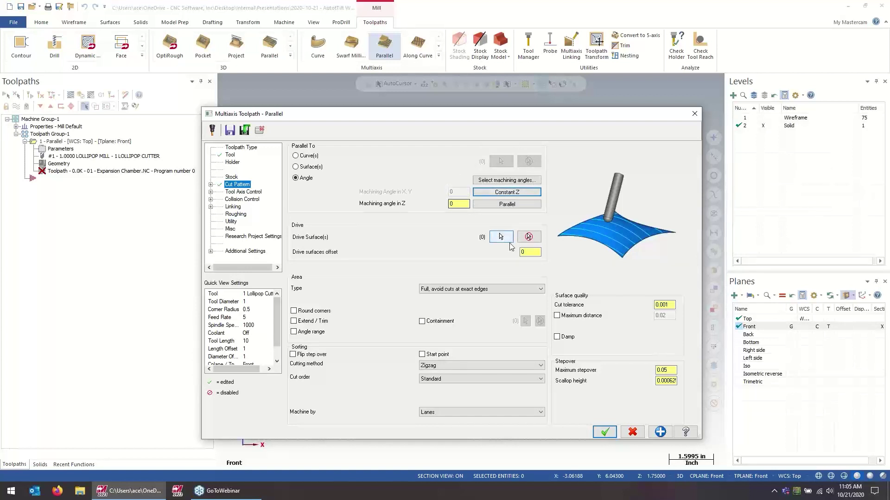
Step: Select all green (color 2) interior faces of the chamber as the drive surfaces
left_click(501, 237)
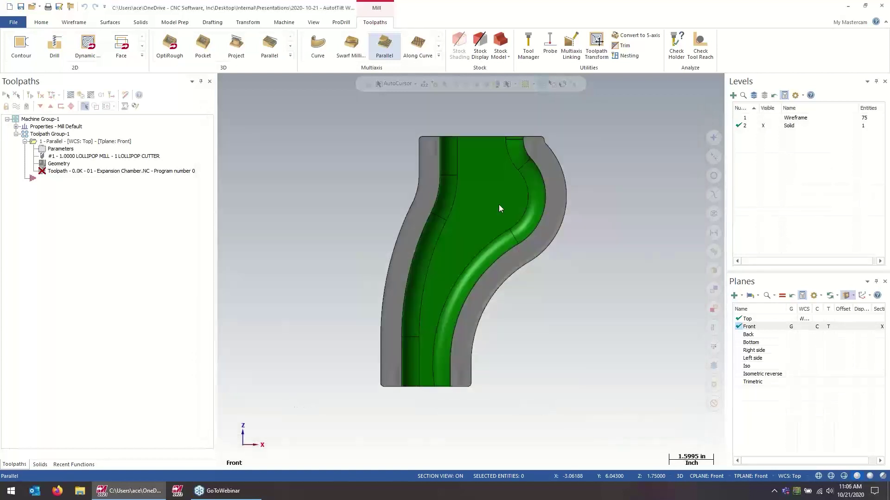
middle_click_drag(570, 177, 684, 385)
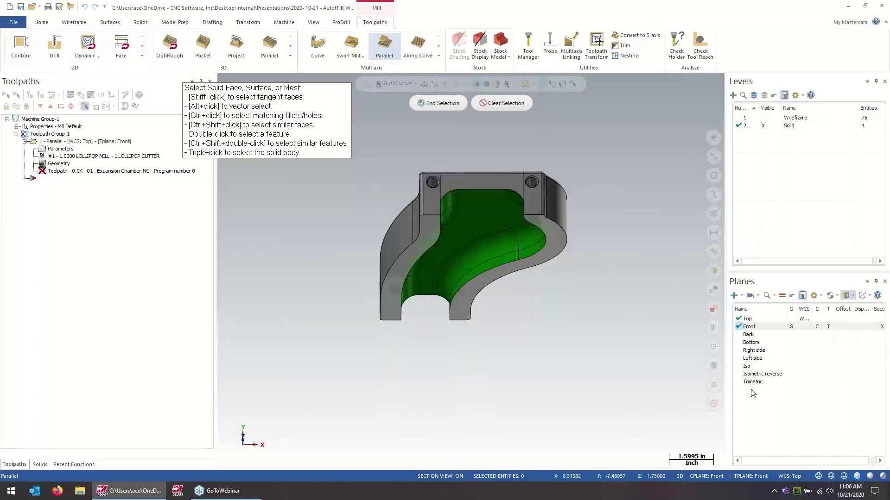
middle_click_drag(709, 292, 596, 241)
scroll(456, 153, "up", 5)
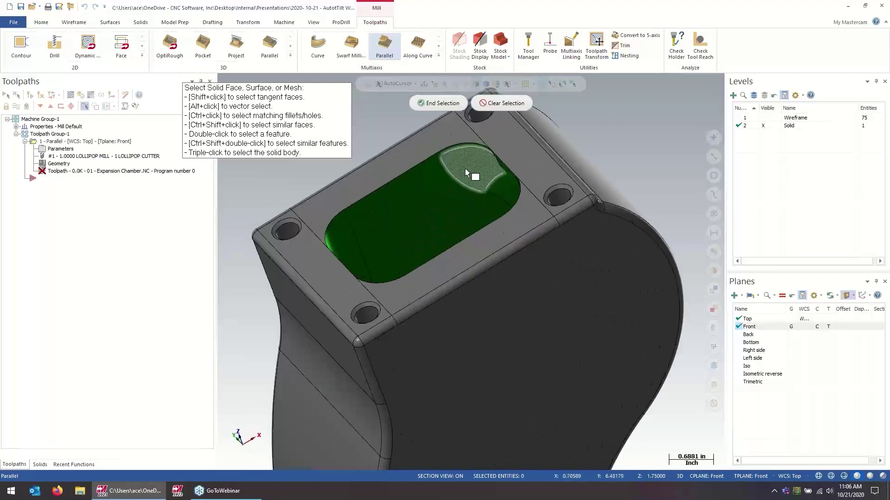
left_click(513, 193)
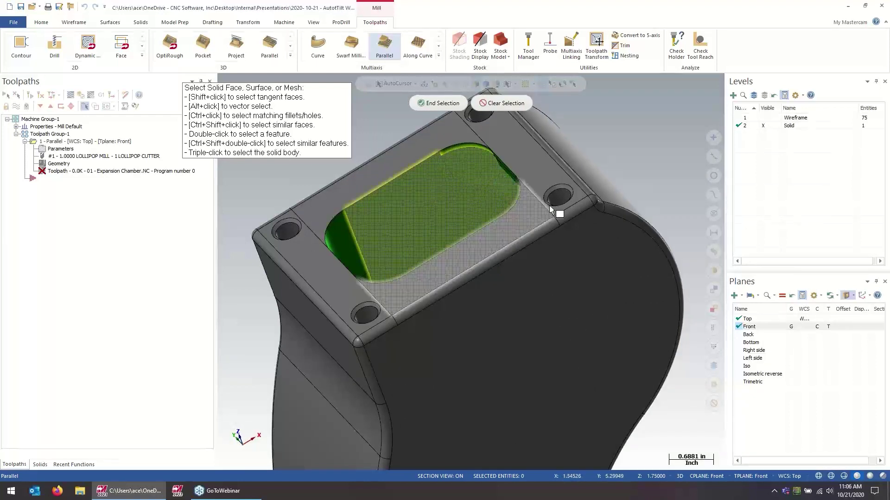
mouse_move(523, 267)
middle_mouse_down()
mouse_move(596, 258)
mouse_move(613, 268)
mouse_move(588, 248)
mouse_move(628, 286)
mouse_move(616, 260)
mouse_move(472, 168)
middle_mouse_up()
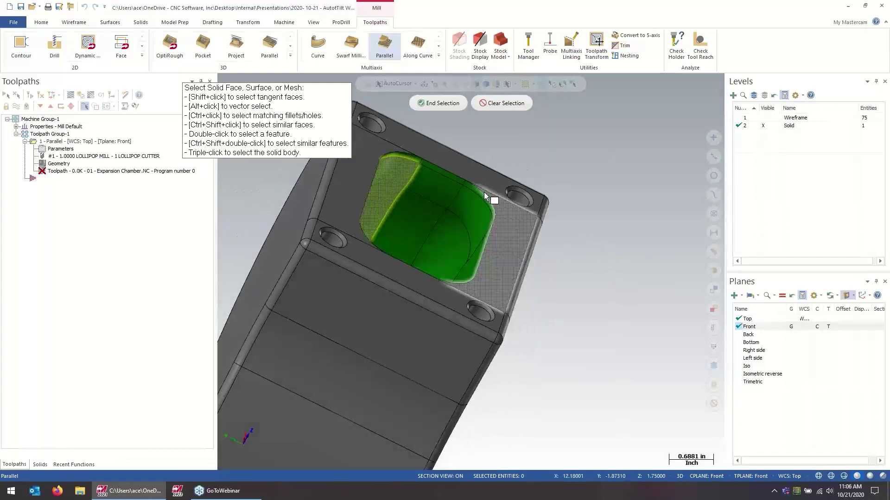
left_click(712, 347)
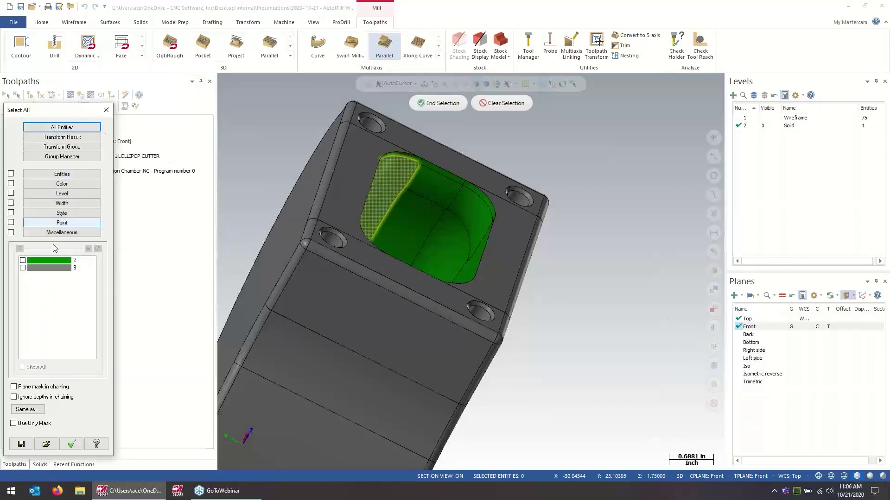
left_click(47, 259)
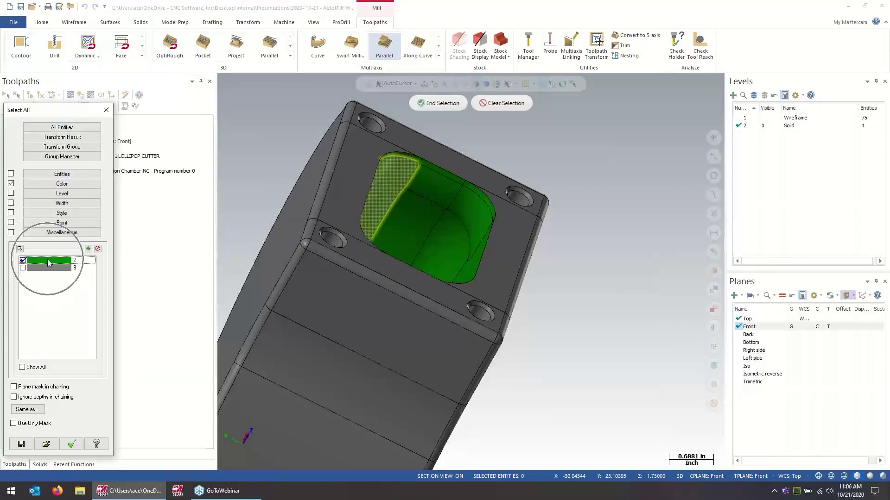
left_click(73, 445)
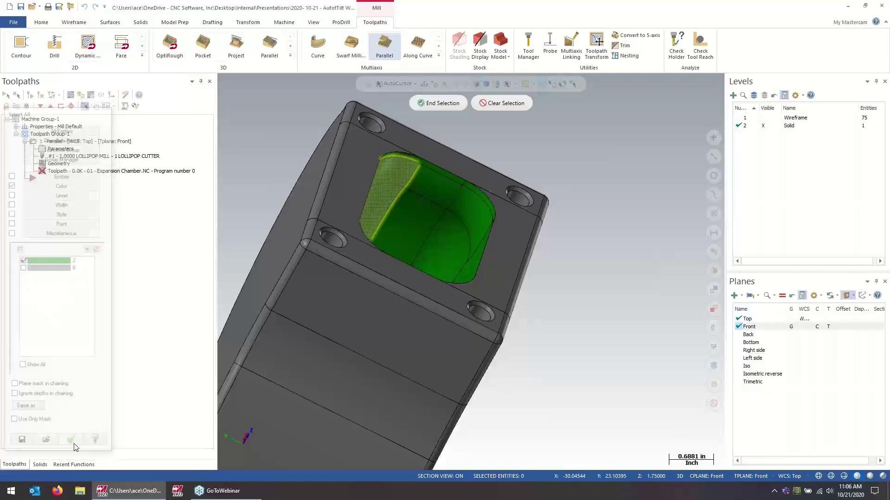
middle_click_drag(525, 243, 458, 121)
left_click(447, 104)
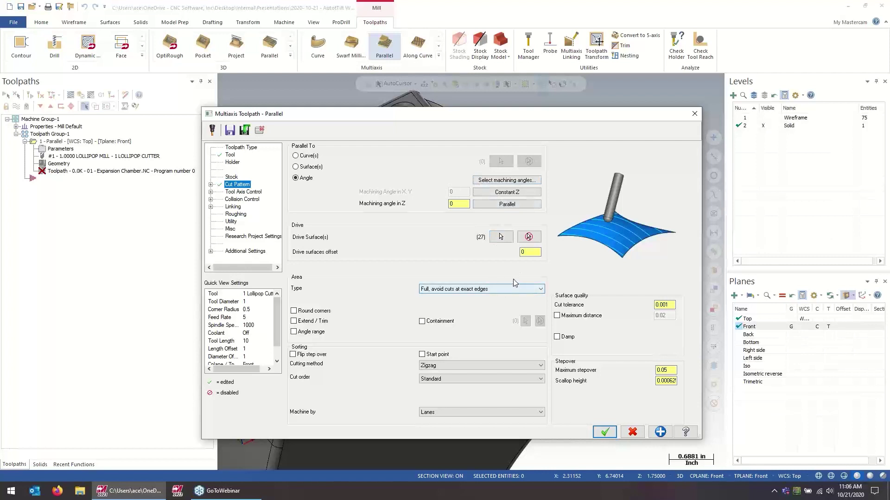
Step: Set the maximum stepover to 0.2 and the cutting method to Spiral
left_click_drag(672, 304, 661, 305)
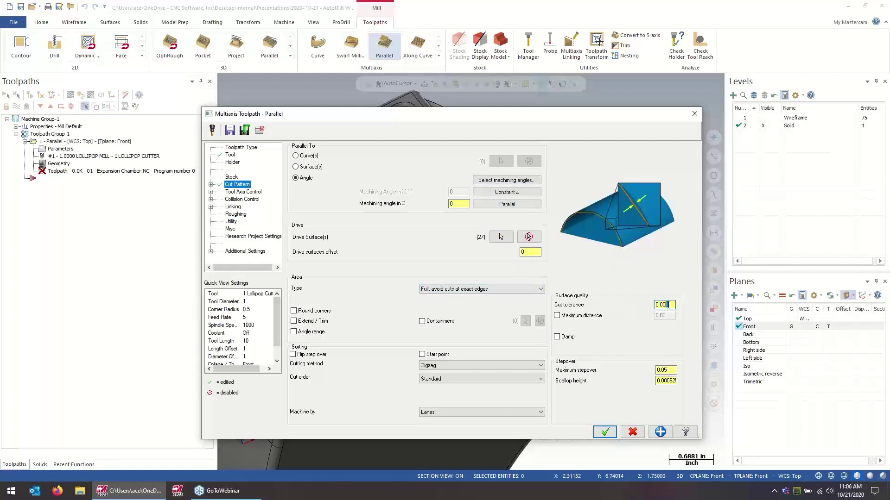
left_click_drag(673, 370, 657, 369)
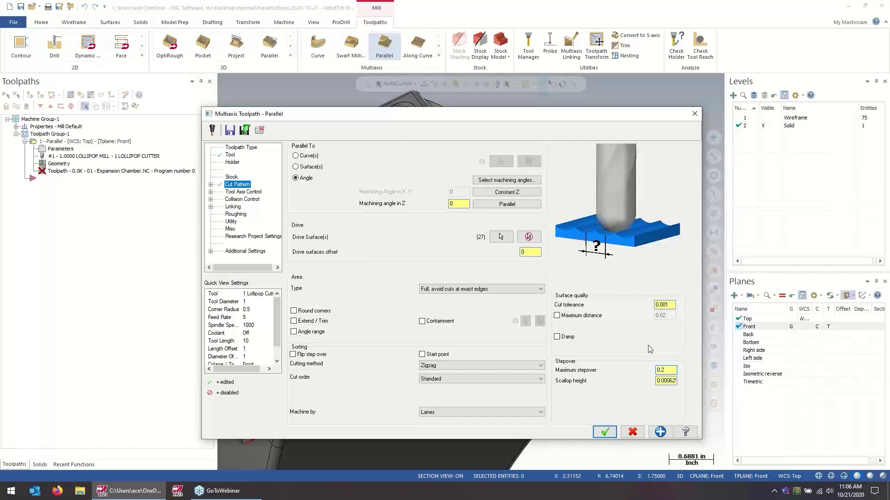
left_click(512, 366)
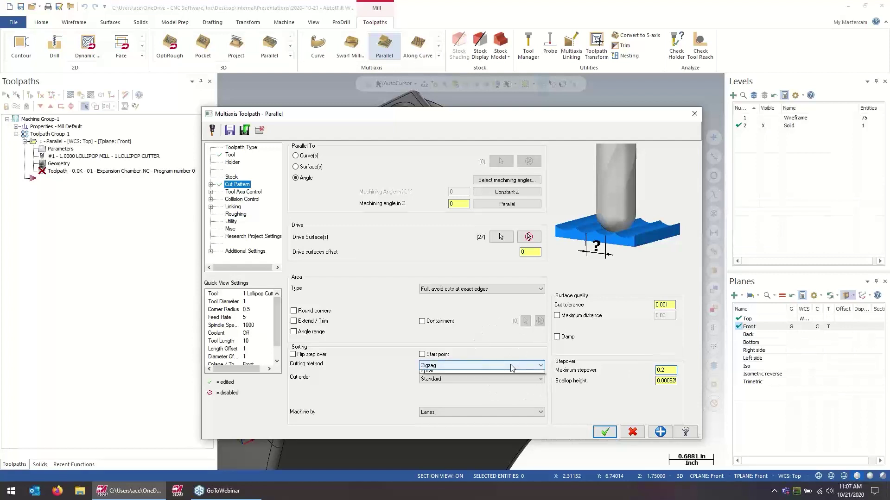
left_click(506, 380)
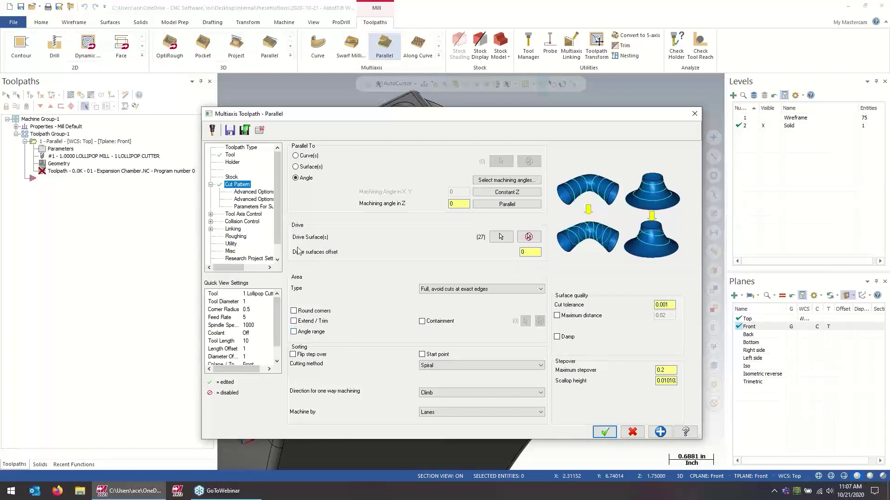
Step: Turn off the first collision check, keep the tool axis on Surface with tilt, and generate the Parallel toolpath
left_click(246, 214)
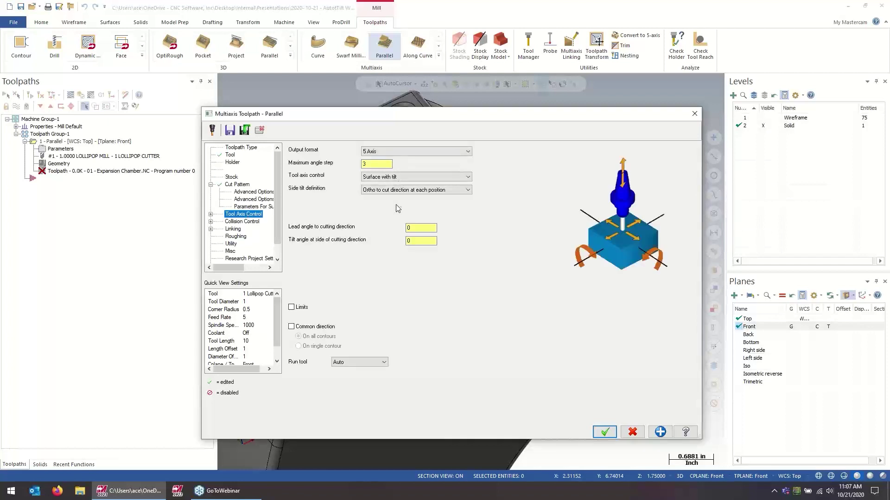
left_click(245, 221)
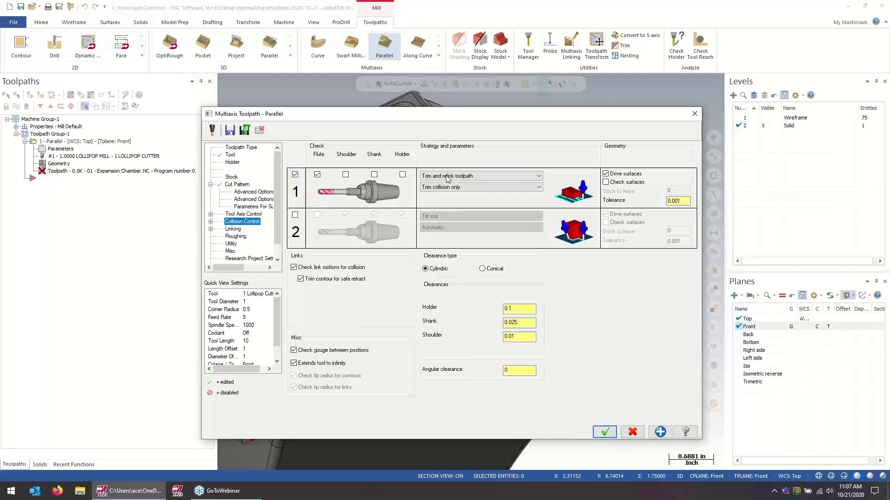
left_click(295, 176)
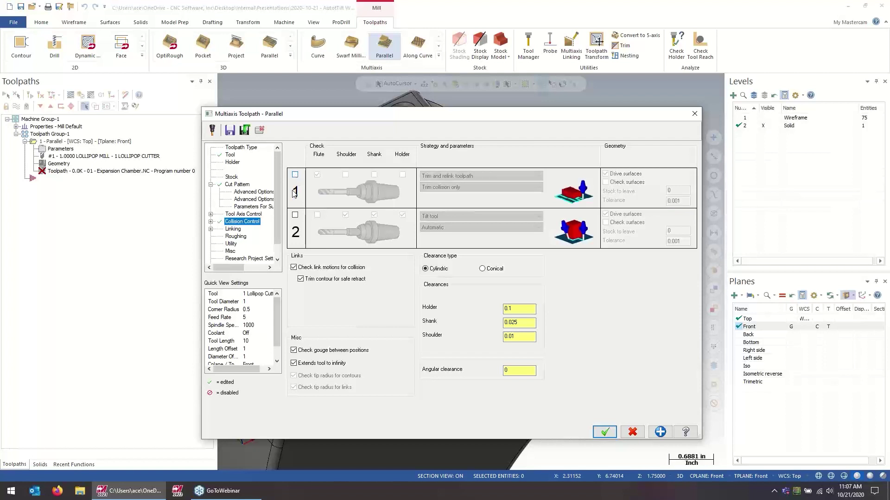
left_click(244, 214)
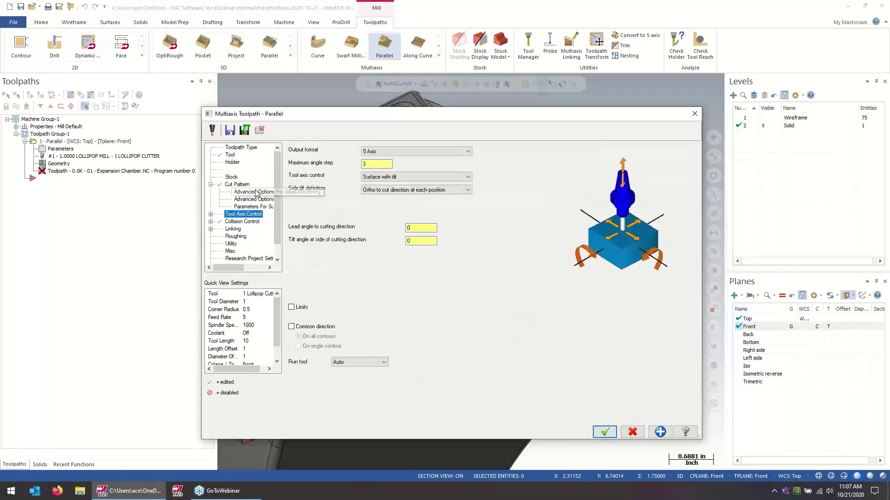
left_click(239, 185)
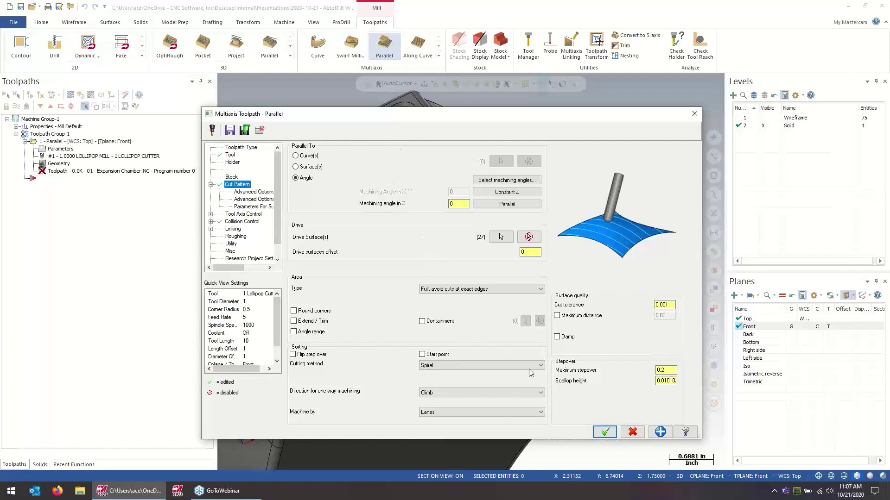
left_click(604, 432)
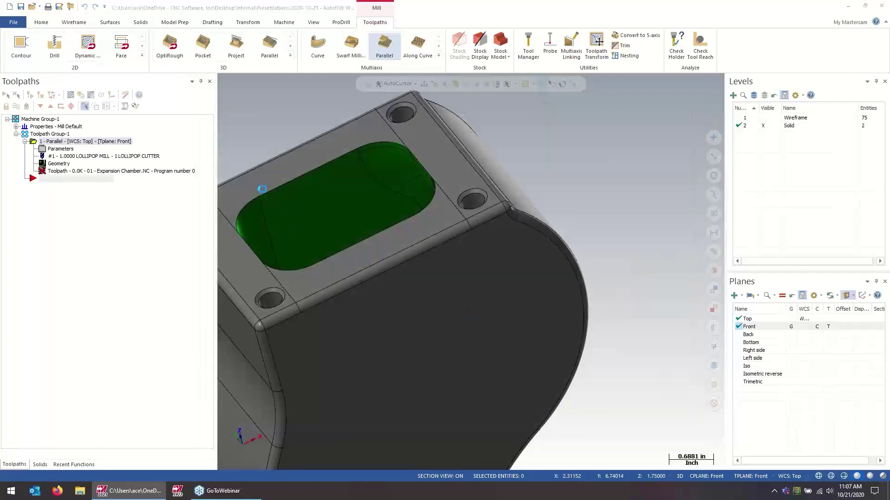
Step: Section the part temporarily at the Front plane and examine the toolpath on the chamber's interior walls
middle_click_drag(261, 188, 586, 223)
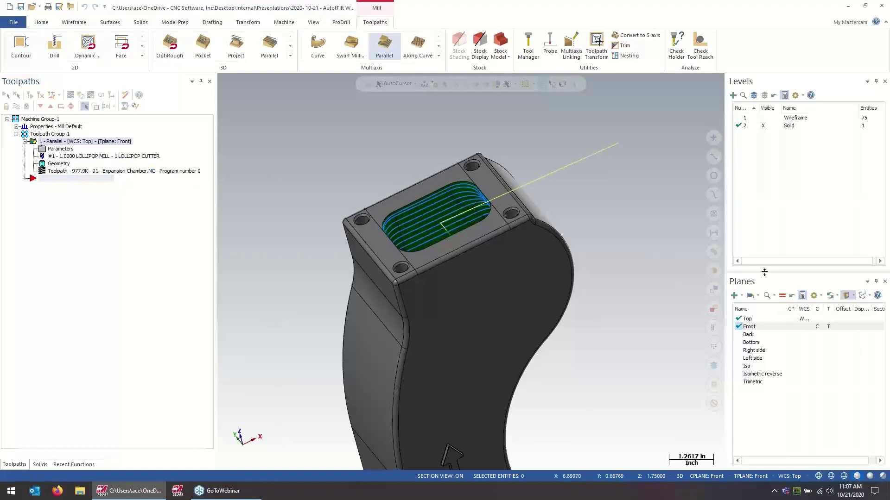
left_click(879, 327)
middle_click_drag(470, 369, 639, 274)
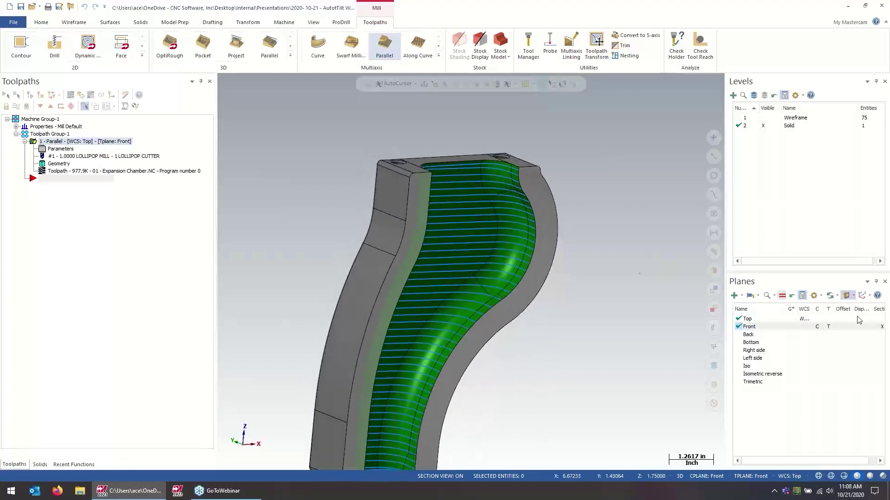
left_click(880, 325)
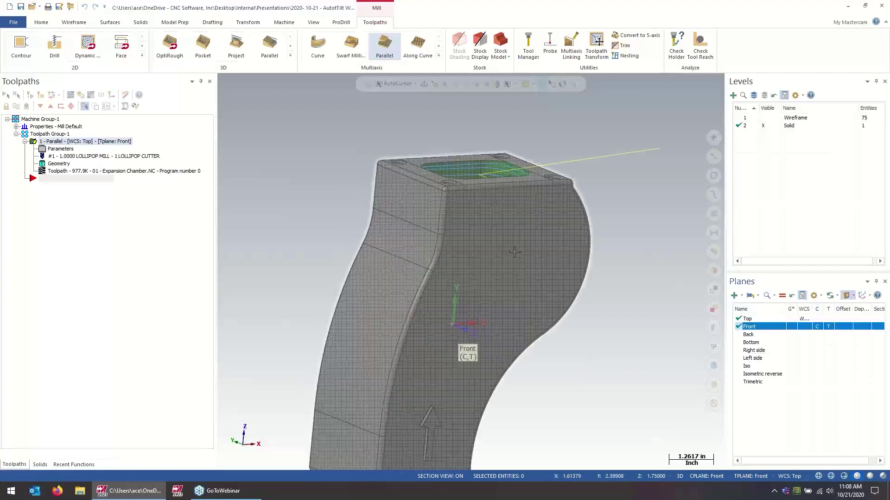
Step: Open the Parallel toolpath in Backplot and turn on translucency for the solid part
key("alt+t")
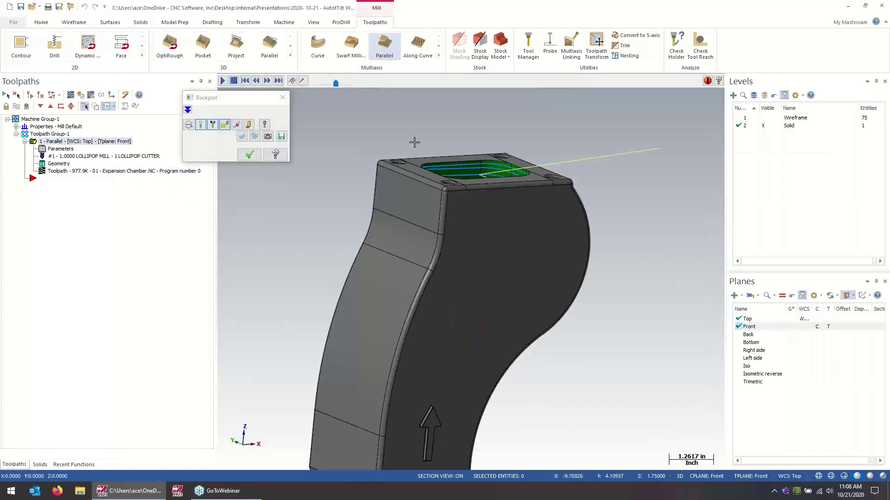
left_click(313, 22)
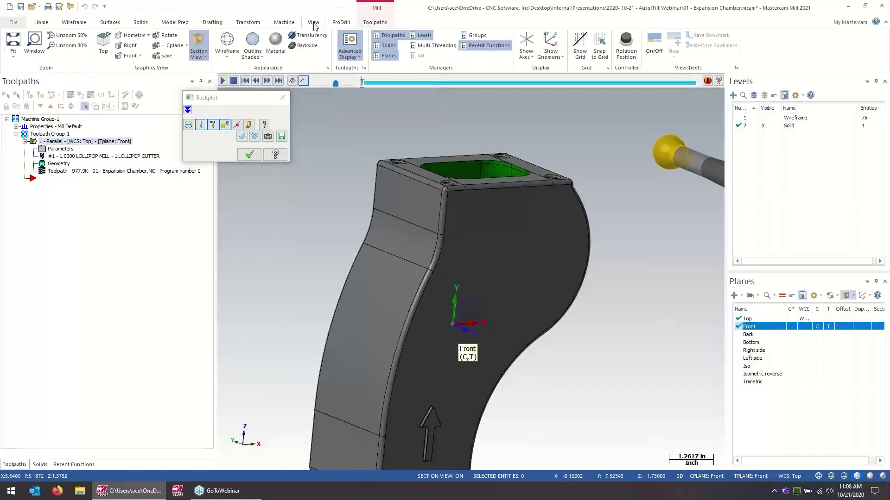
left_click(311, 35)
middle_click_drag(396, 153, 391, 99)
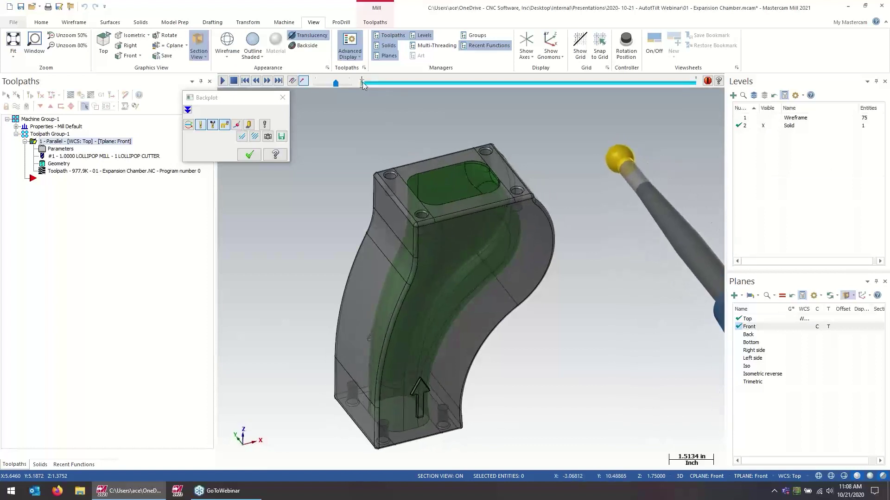
Step: Run the backplot through to the end of the toolpath, examine the tool's motion against the chamber walls, and close Backplot
mouse_move(363, 82)
left_mouse_down()
mouse_move(510, 99)
mouse_move(605, 145)
mouse_move(704, 160)
mouse_move(378, 152)
mouse_move(654, 164)
mouse_move(665, 177)
mouse_move(691, 177)
left_mouse_up()
scroll(507, 176, "up", 2)
middle_click_drag(507, 176, 378, 184)
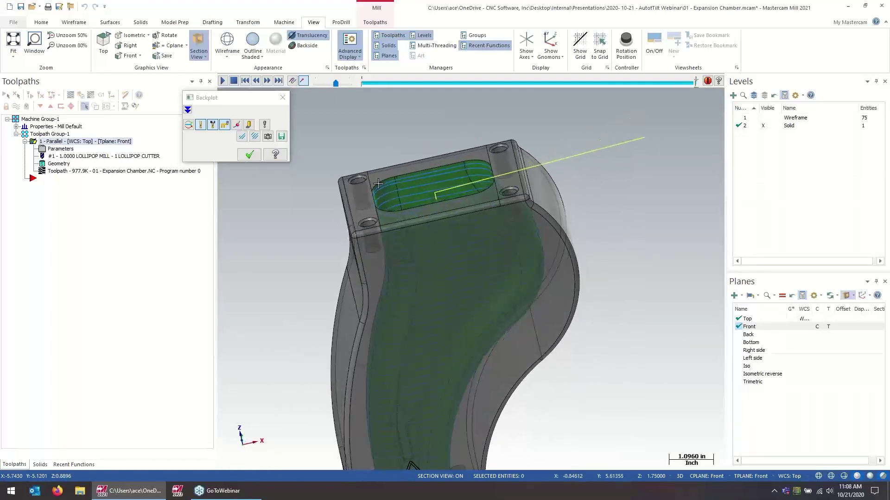
scroll(509, 260, "down", 2)
middle_click_drag(509, 259, 506, 210)
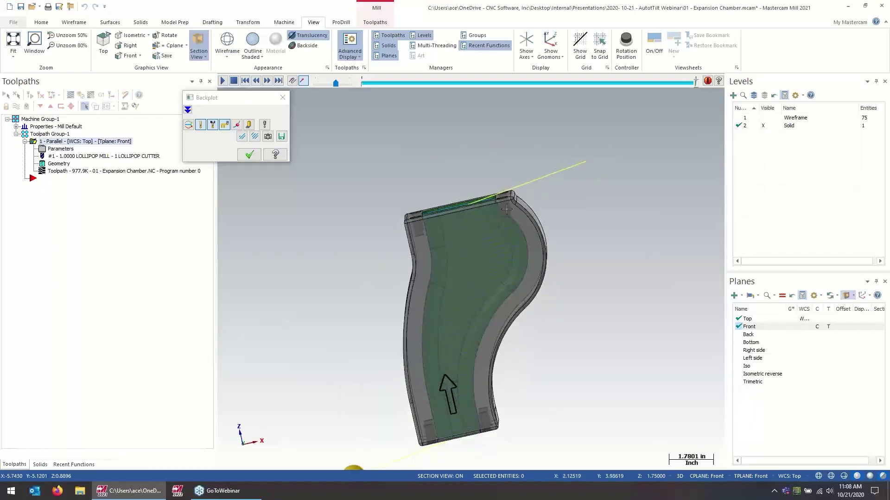
scroll(494, 259, "up", 3)
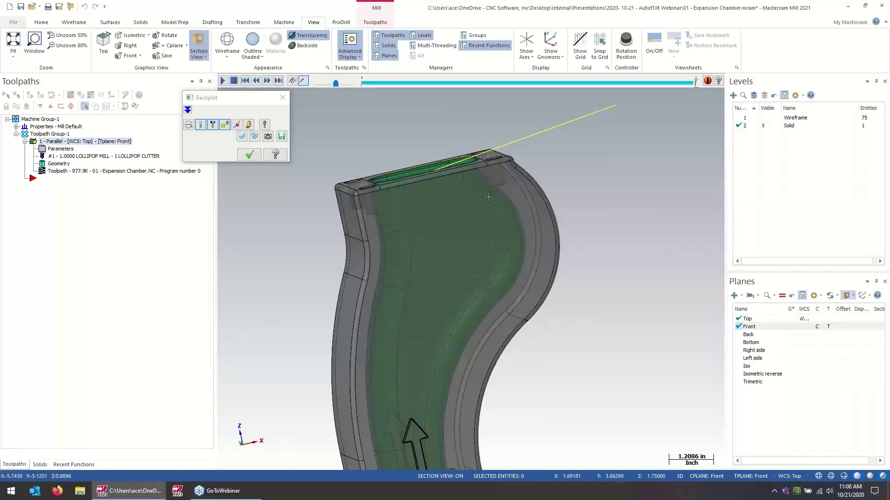
scroll(508, 196, "down", 3)
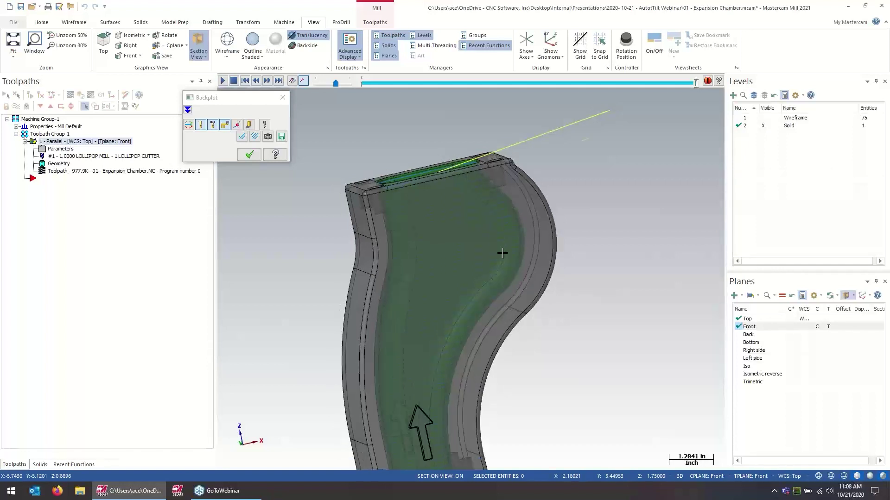
left_click(250, 155)
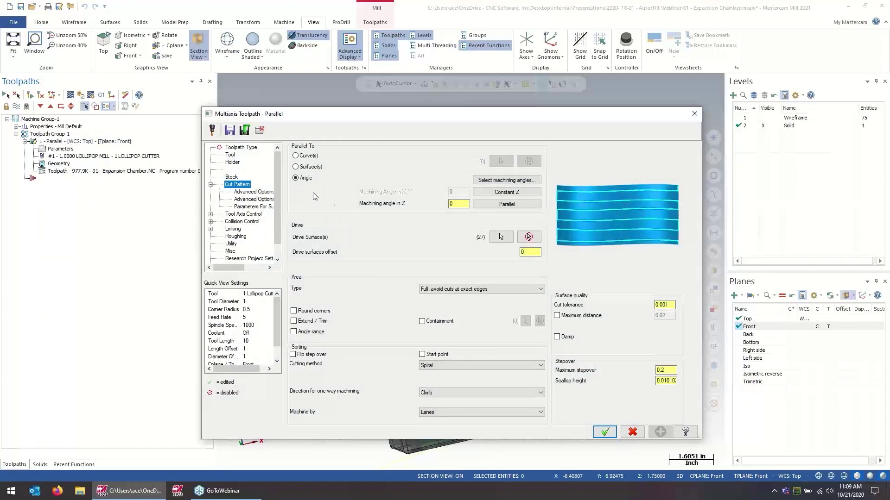
Step: Review the operation's tool axis control settings and look down through the chamber opening along its length
left_click(247, 216)
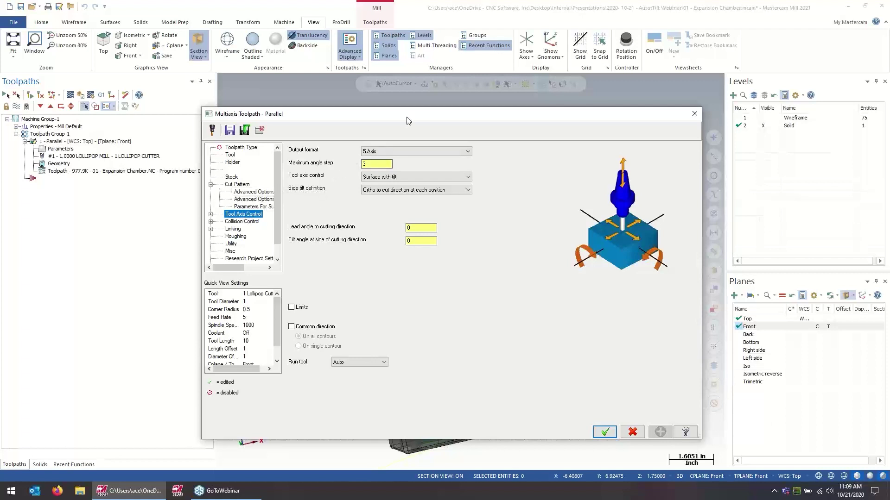
left_click(694, 113)
middle_click_drag(544, 125, 503, 242)
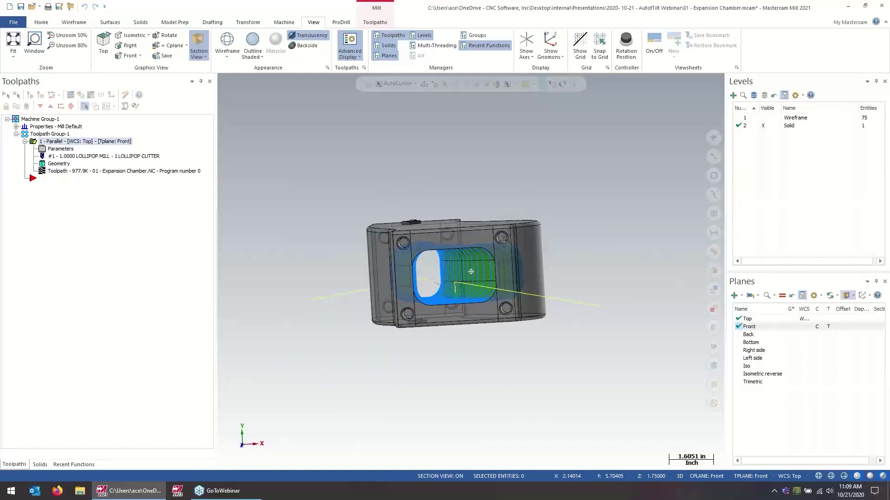
middle_click_drag(503, 242, 504, 267)
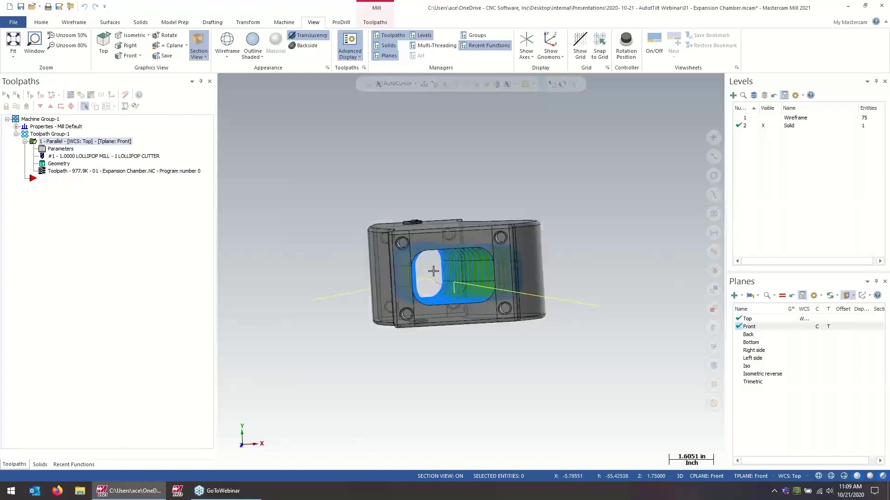
middle_click_drag(528, 260, 526, 255)
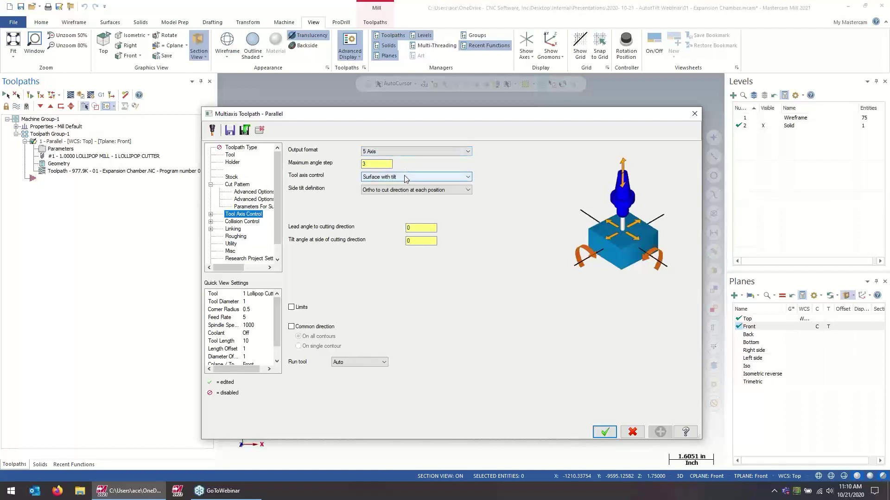
Step: Set the tool axis control to Fixed angle to axis with a tilt angle of 0 from the Z-axis and accept the parameters
left_click_drag(441, 119, 254, 301)
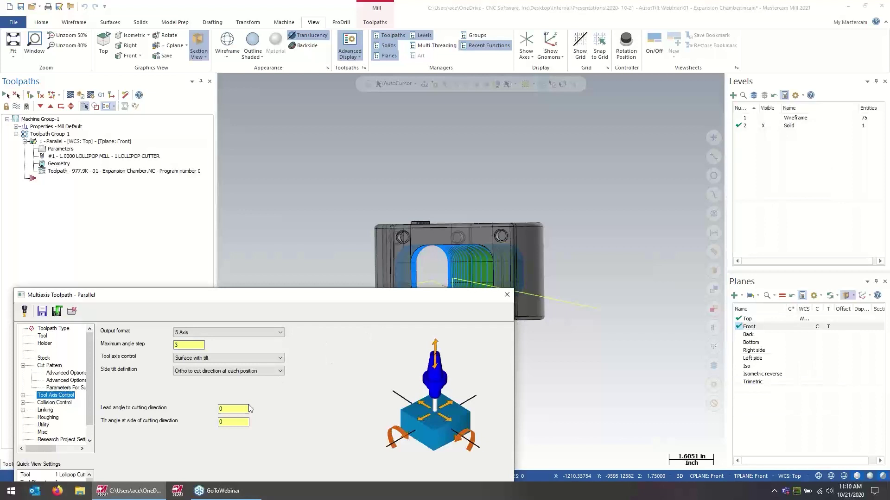
left_click(234, 409)
left_click(236, 422)
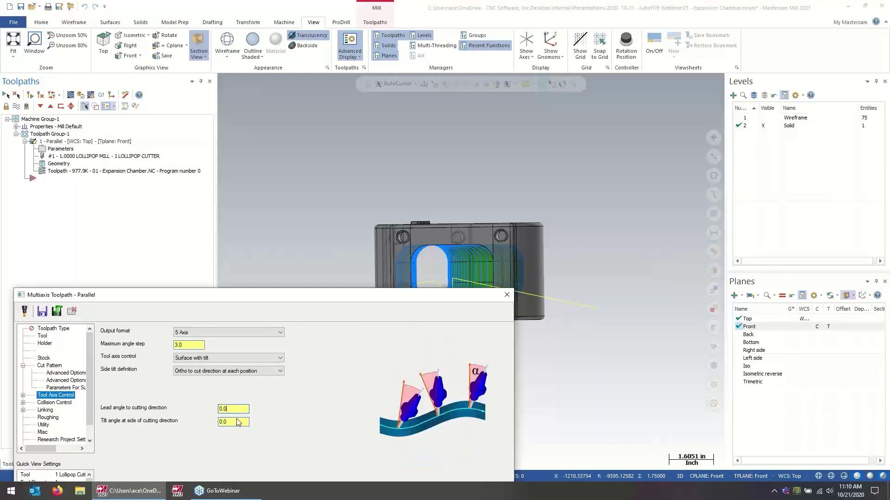
left_click(256, 357)
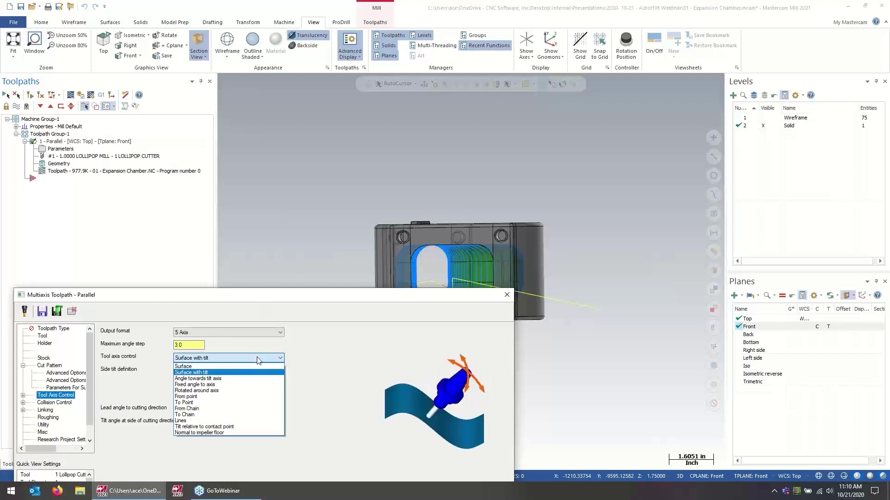
left_click(244, 385)
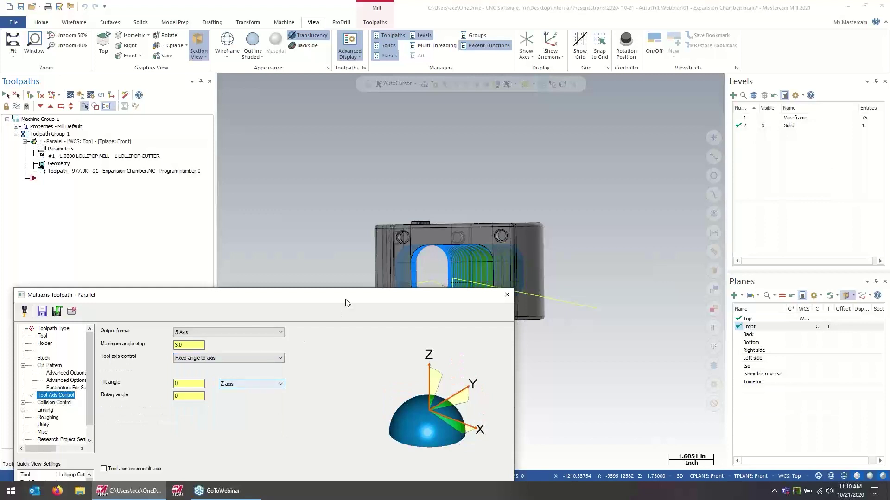
left_click_drag(347, 297, 362, 54)
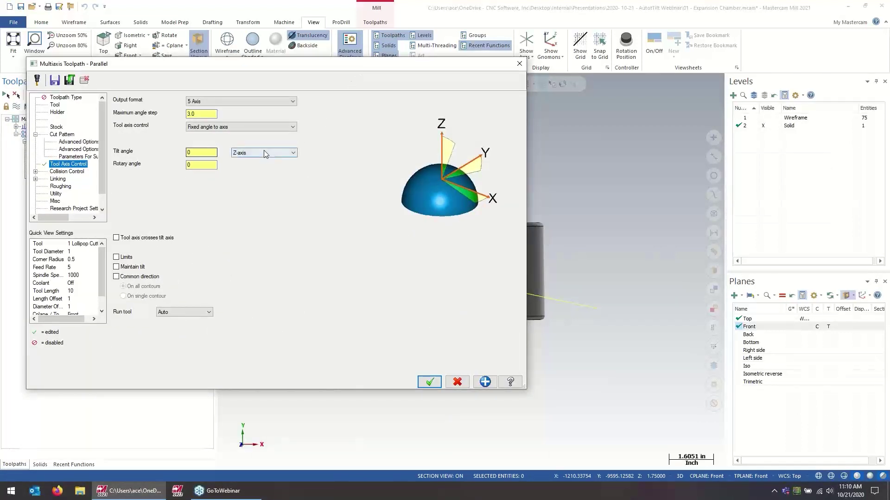
left_click_drag(380, 64, 353, 76)
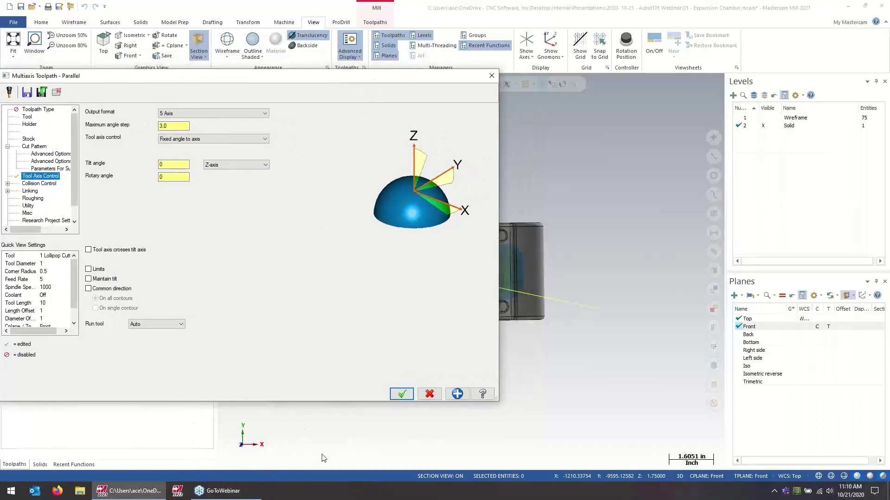
mouse_move(325, 78)
left_mouse_down()
mouse_move(334, 84)
mouse_move(326, 76)
left_mouse_up()
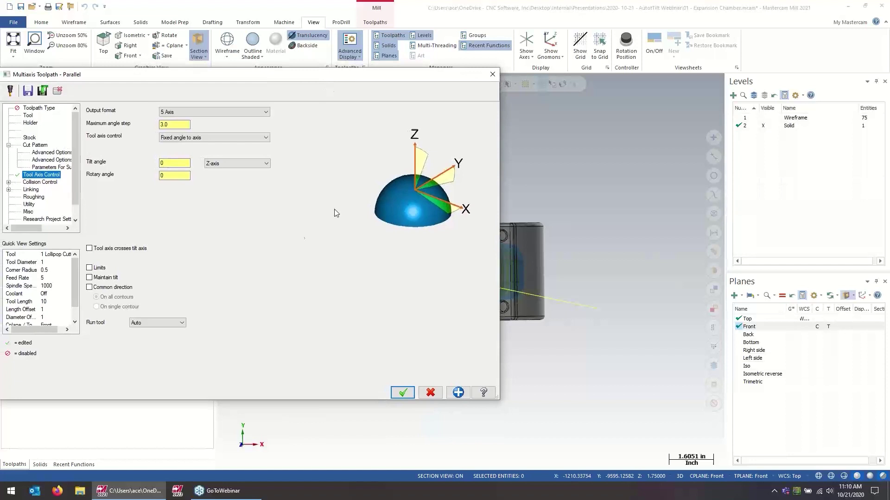
left_click(403, 393)
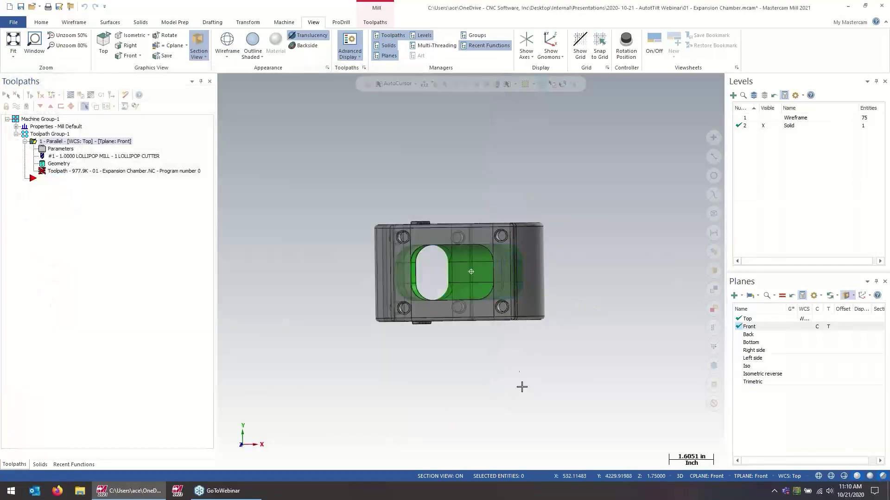
Step: Regenerate the Parallel operation with its changed tool axis control and view the toolpath inside the chamber
middle_click_drag(522, 385, 491, 320)
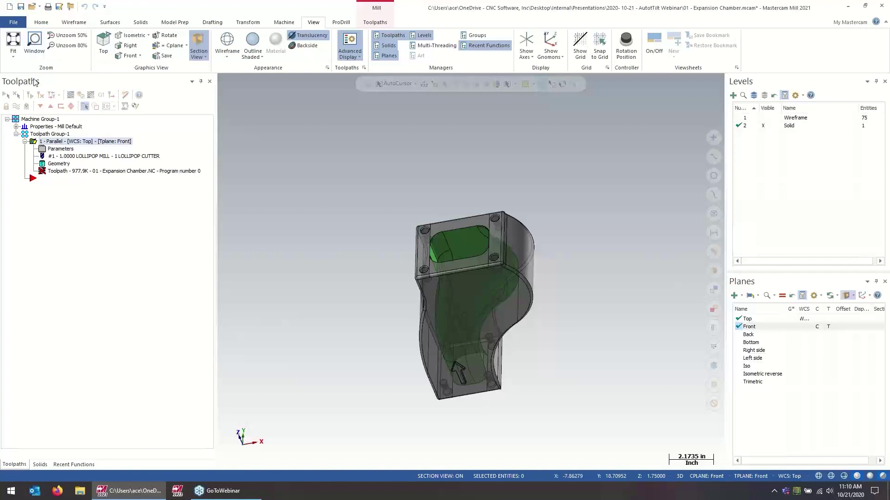
left_click(30, 95)
mouse_move(326, 254)
middle_mouse_down()
mouse_move(341, 245)
mouse_move(341, 225)
middle_mouse_up()
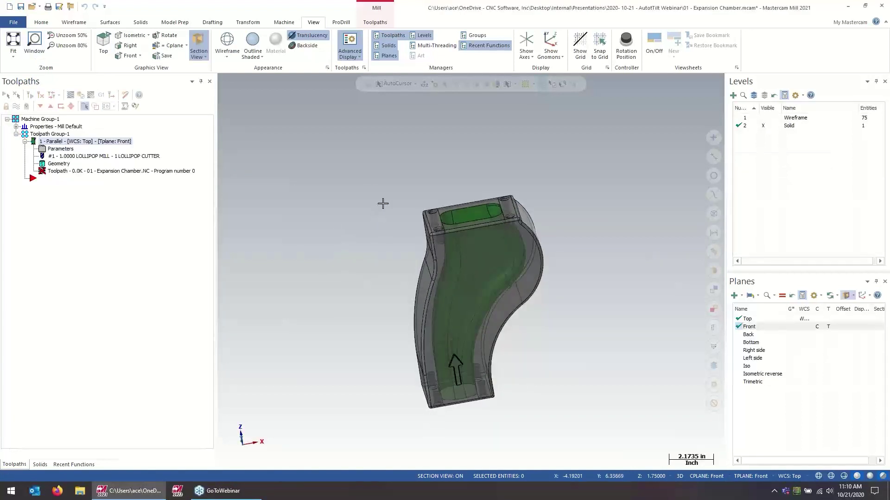
mouse_move(287, 418)
middle_mouse_down()
mouse_move(291, 410)
mouse_move(278, 419)
middle_mouse_up()
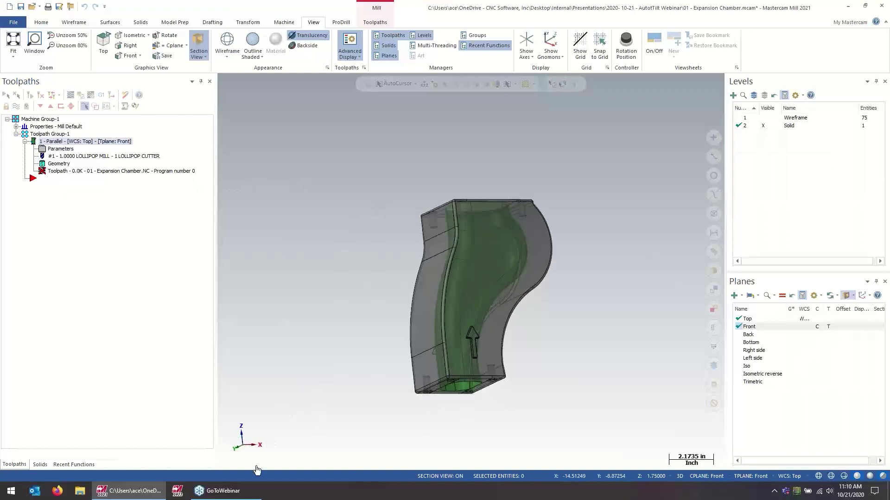
middle_click_drag(351, 326, 622, 327)
left_click(795, 319)
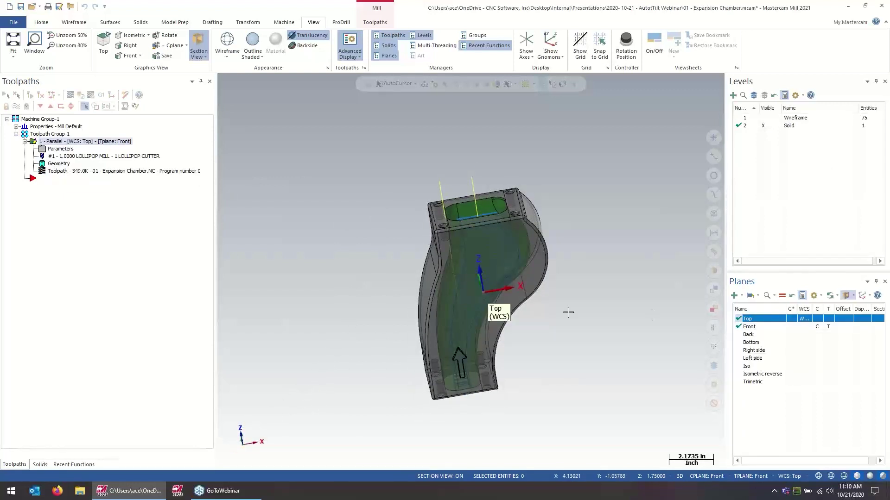
Step: Backplot the Parallel operation through its first passes and examine the tool against the walls near the chamber's upper opening
left_click(147, 171)
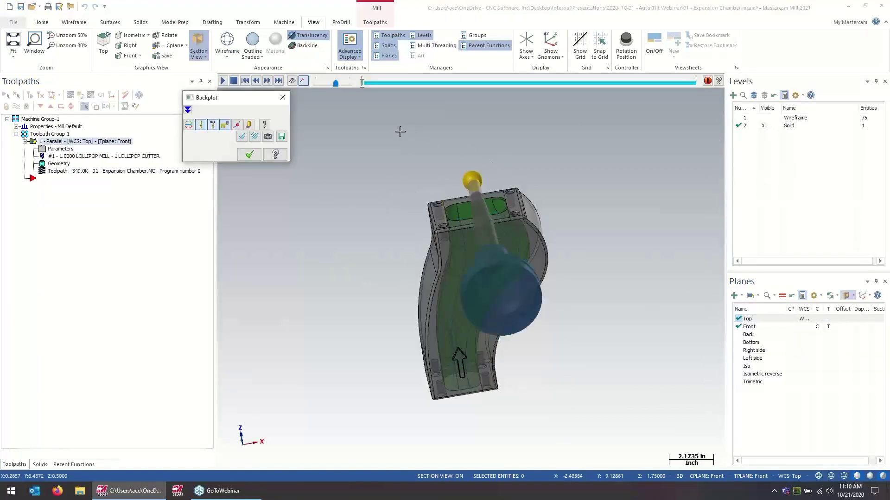
left_click_drag(360, 84, 397, 86)
scroll(483, 202, "up", 4)
mouse_move(484, 203)
middle_mouse_down()
mouse_move(464, 163)
mouse_move(455, 202)
mouse_move(483, 188)
middle_mouse_up()
scroll(469, 195, "down", 4)
left_click_drag(400, 83, 424, 85)
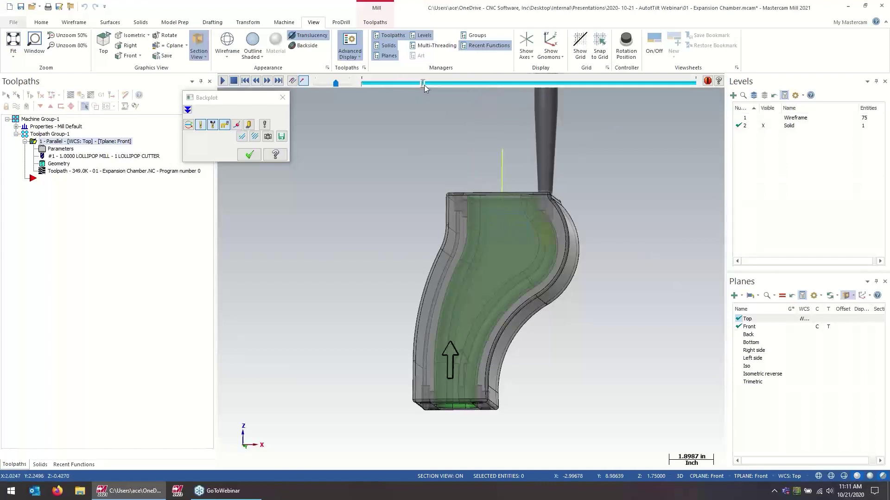
middle_click_drag(573, 203, 575, 224)
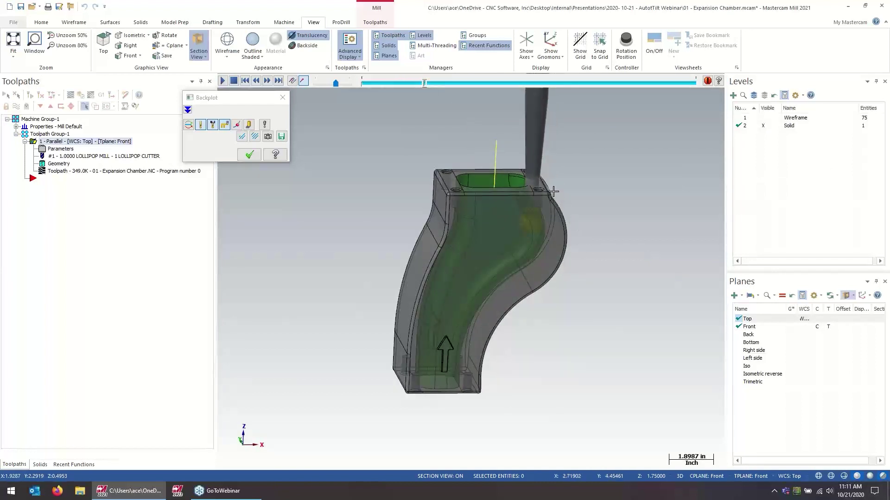
scroll(533, 186, "up", 5)
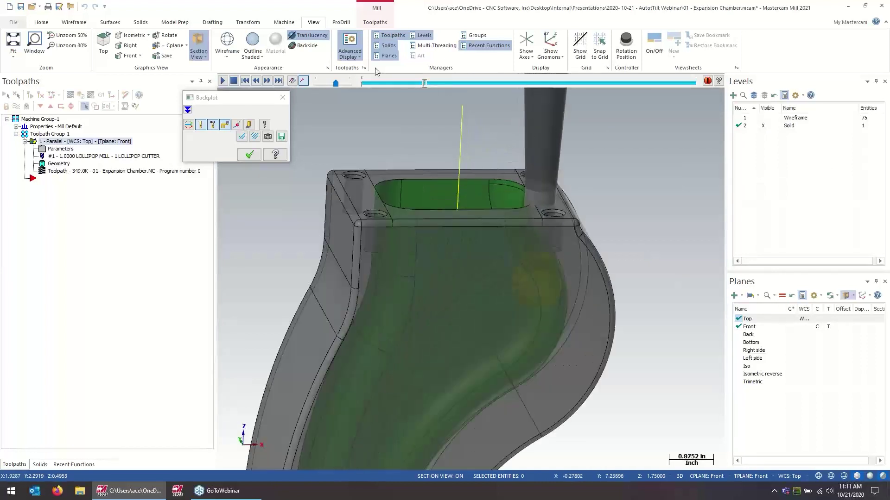
Step: Turn off translucency, advance the backplot to the chamber's lower end, and section the part at the Front plane
left_click(308, 36)
middle_click_drag(460, 135, 500, 176)
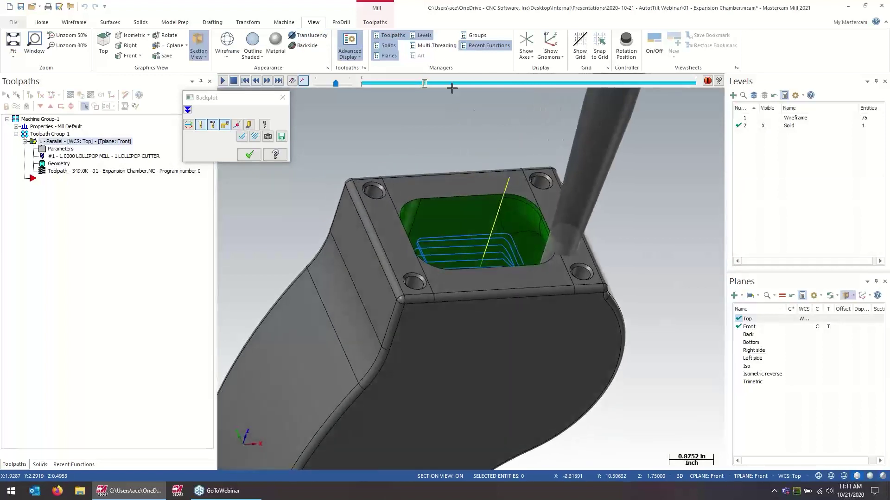
left_click_drag(426, 84, 664, 227)
key("alt+2")
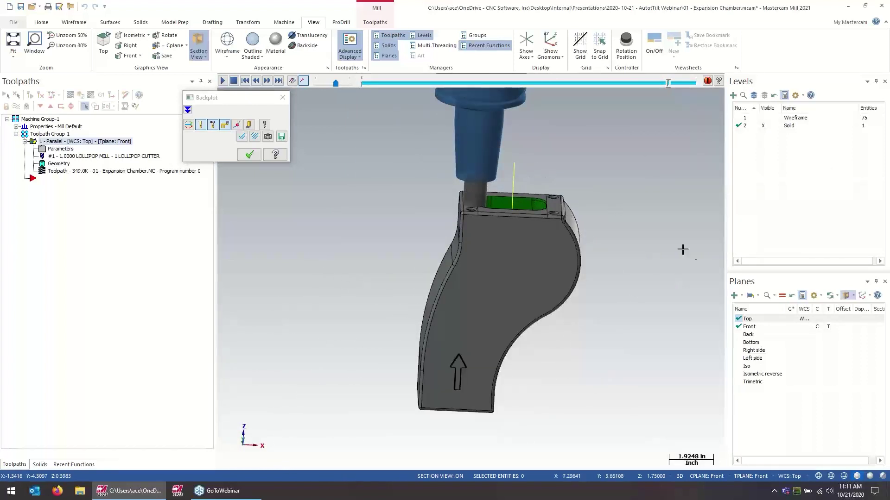
left_click(874, 327)
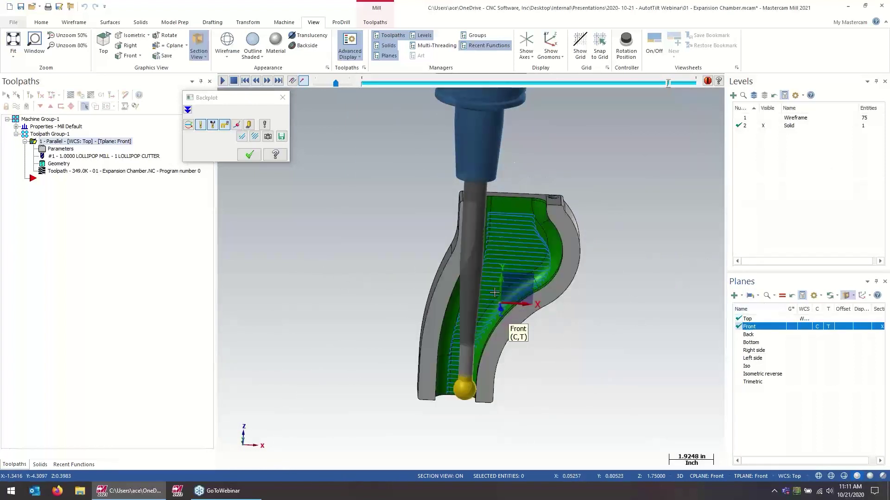
Step: Advance the backplot further toward the toolpath's end, examine the shank and holder against the sectioned walls, and close Backplot
mouse_move(668, 87)
left_mouse_down()
mouse_move(694, 85)
mouse_move(680, 87)
left_mouse_up()
mouse_move(539, 207)
middle_mouse_down()
mouse_move(529, 208)
mouse_move(540, 204)
middle_mouse_up()
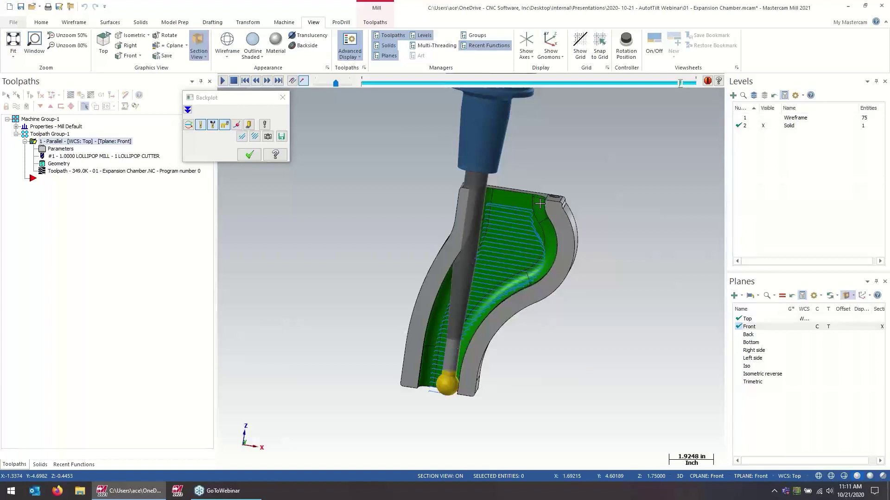
left_click(245, 156)
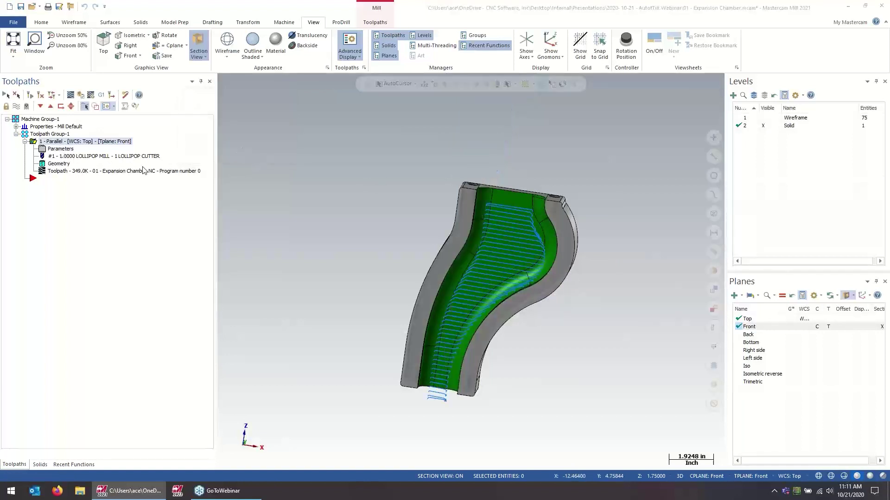
Step: Open the Parallel operation's Collision Control parameters and enable only the first collision check
left_click(60, 149)
left_click_drag(139, 79, 233, 81)
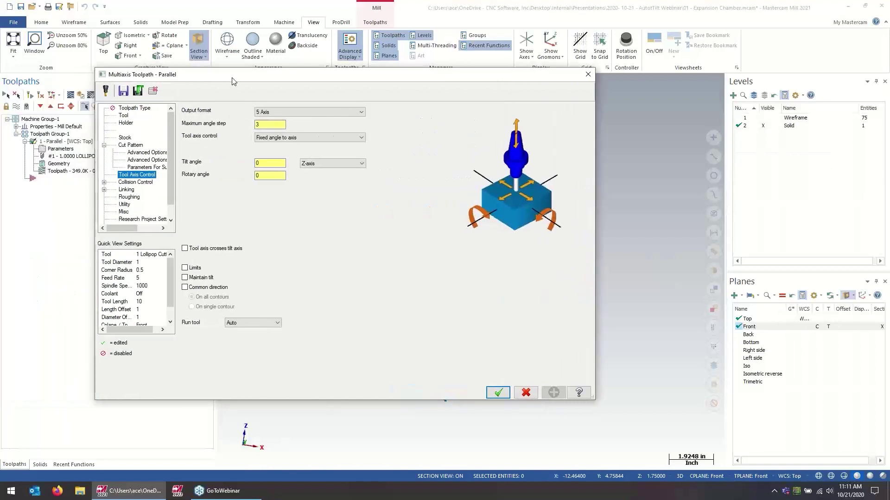
left_click(139, 182)
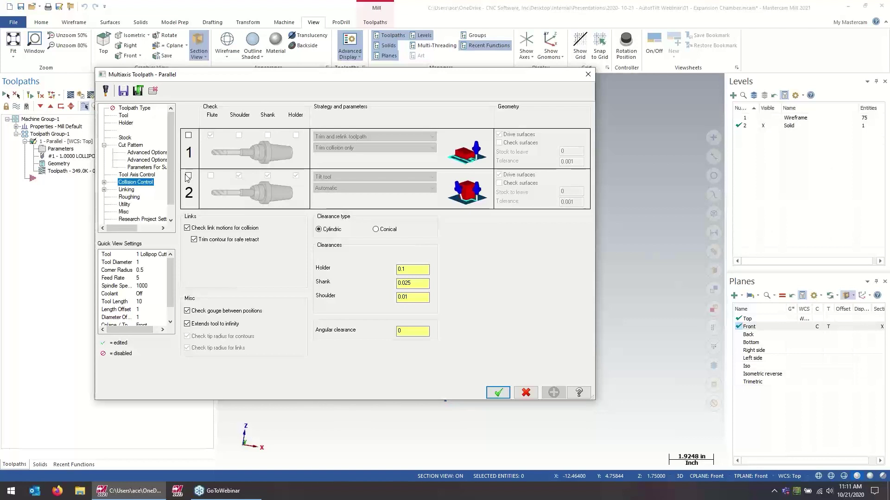
left_click(189, 135)
left_click(188, 135)
left_click(188, 135)
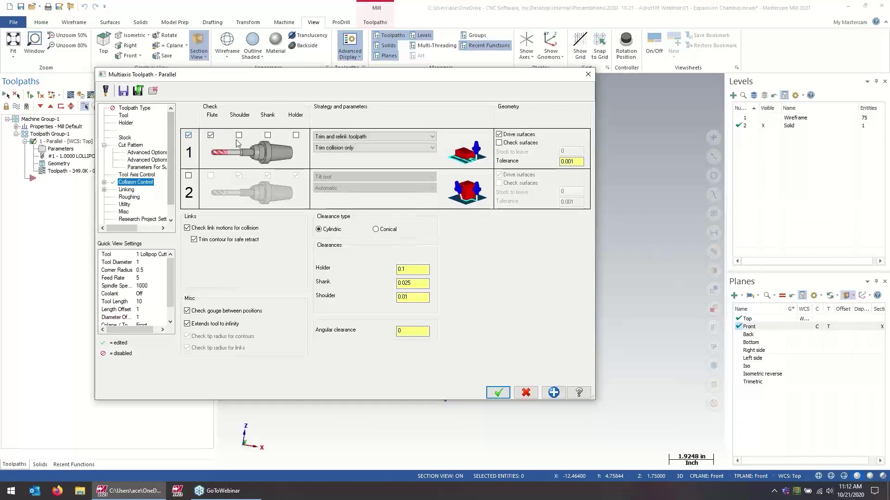
left_click(188, 176)
left_click(188, 176)
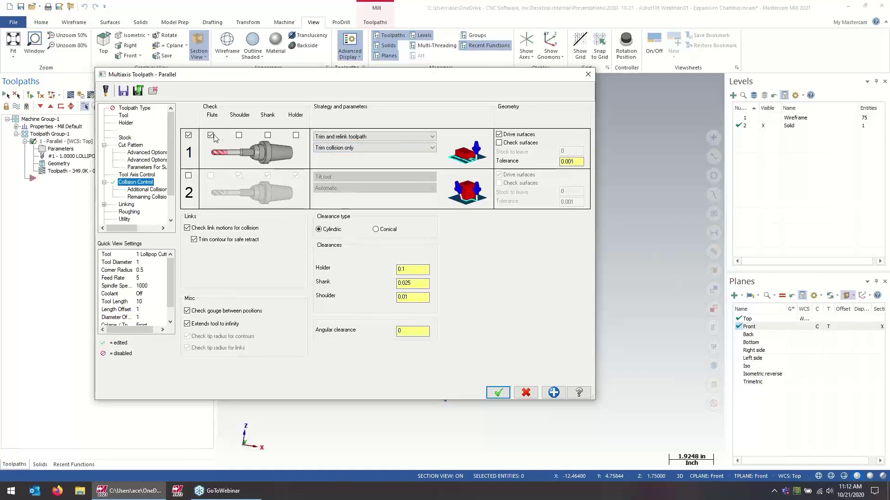
Step: Include the shoulder, shank and holder along with the flute in the first collision check
left_click(238, 136)
left_click(267, 136)
left_click(296, 135)
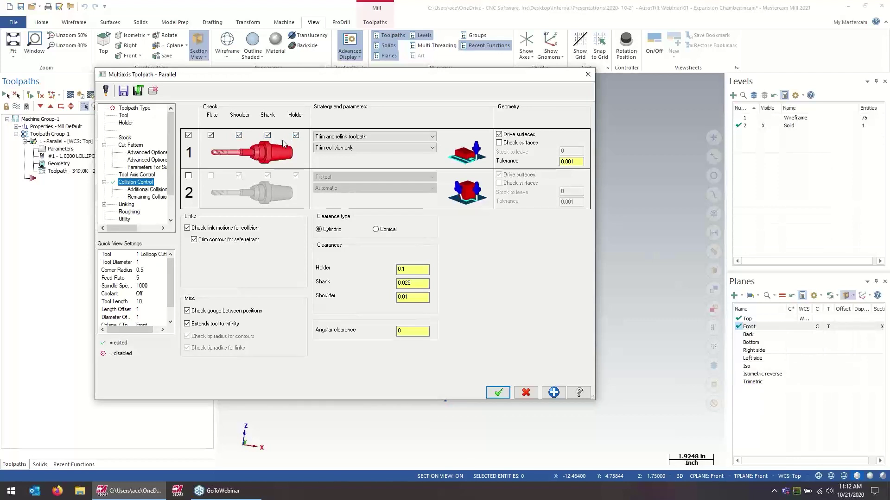
left_click_drag(303, 79, 388, 100)
left_click(299, 157)
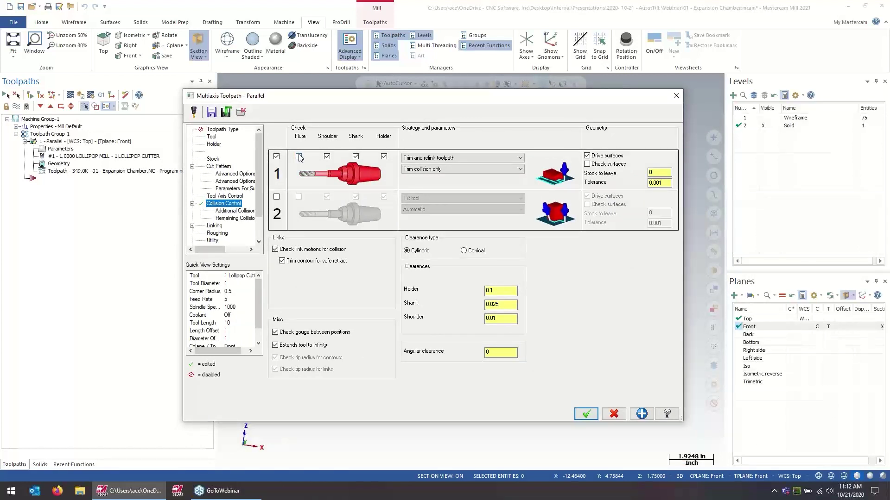
left_click(299, 157)
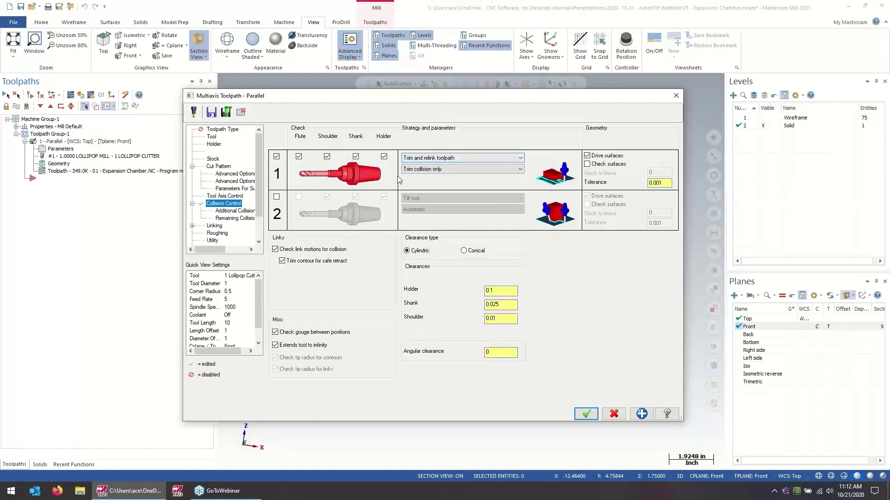
Step: Review the toolpath in the sectioned chamber and set the first collision check's strategy to Tilt tool
left_click_drag(449, 97, 326, 364)
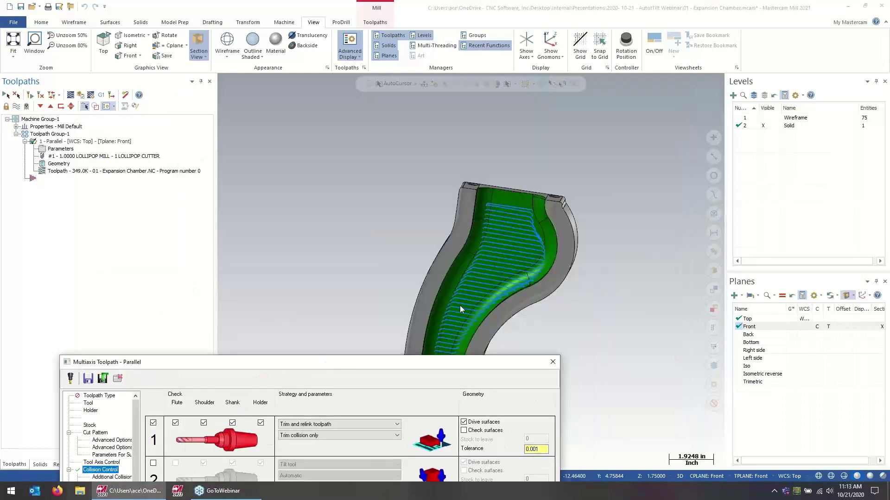
left_click_drag(430, 357, 428, 401)
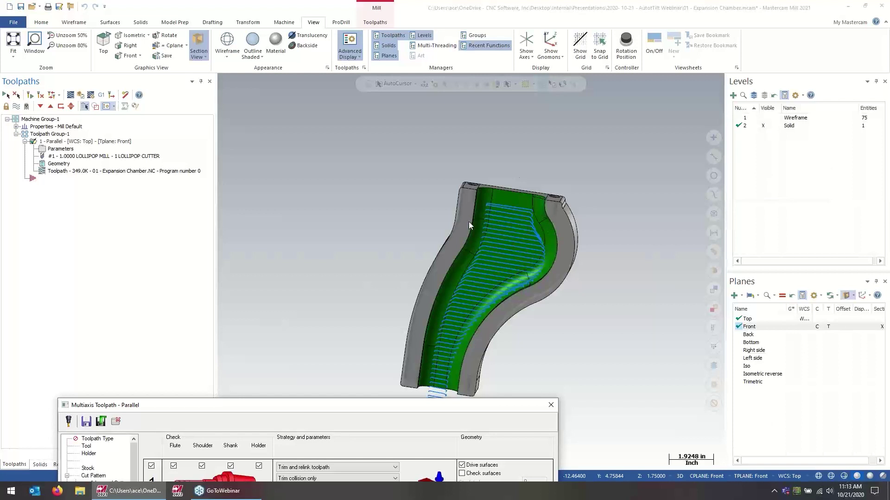
left_click_drag(434, 409, 485, 101)
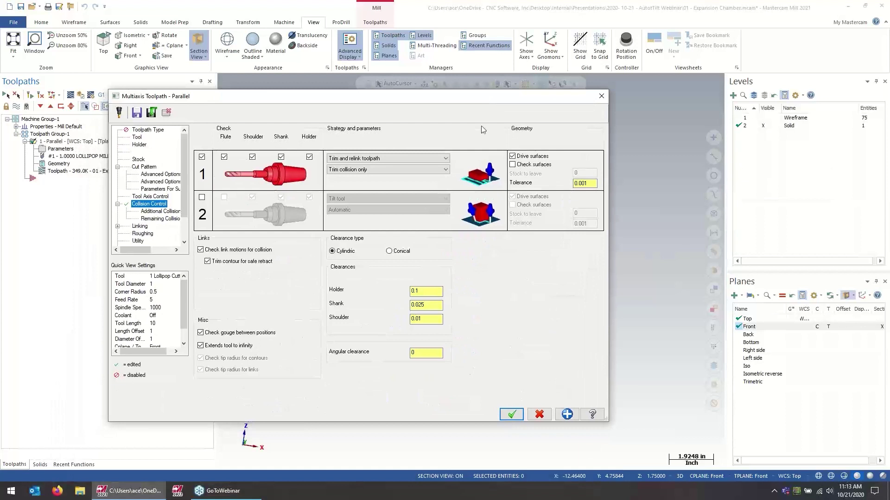
left_click(411, 158)
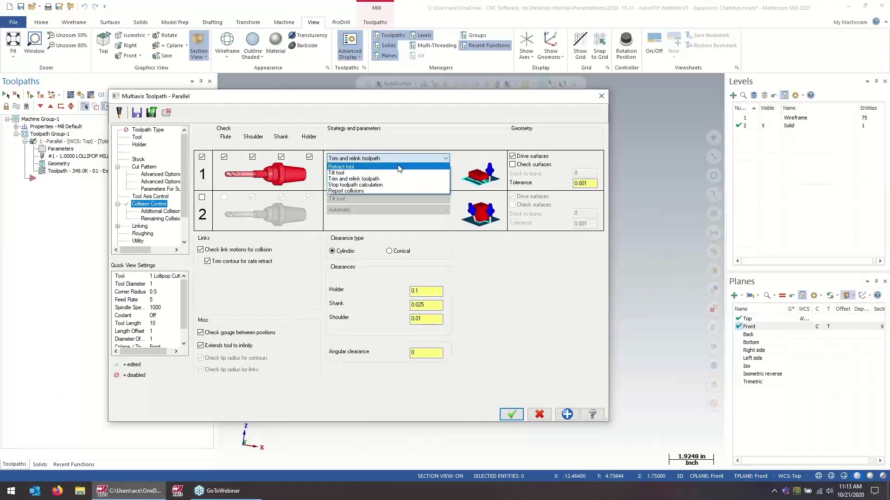
left_click(371, 173)
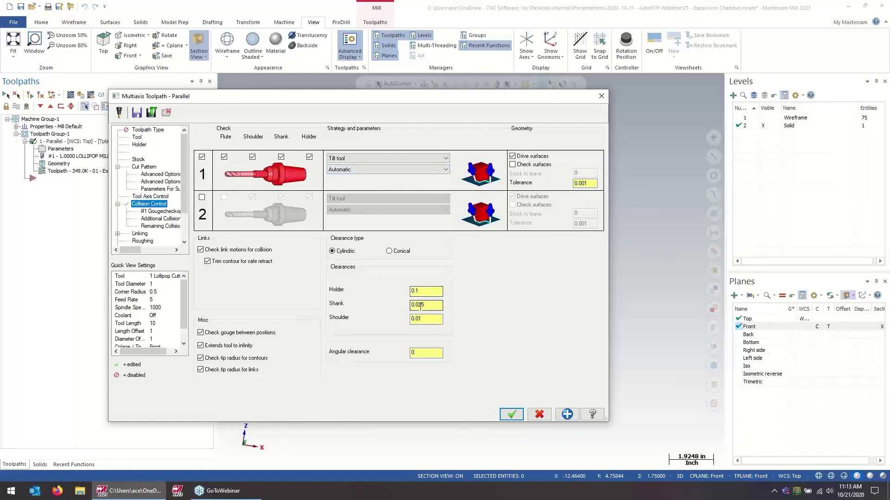
Step: Examine which tool areas the Holder, Shank and Shoulder clearances protect in the collision control diagram
left_click(422, 292)
left_click(424, 304)
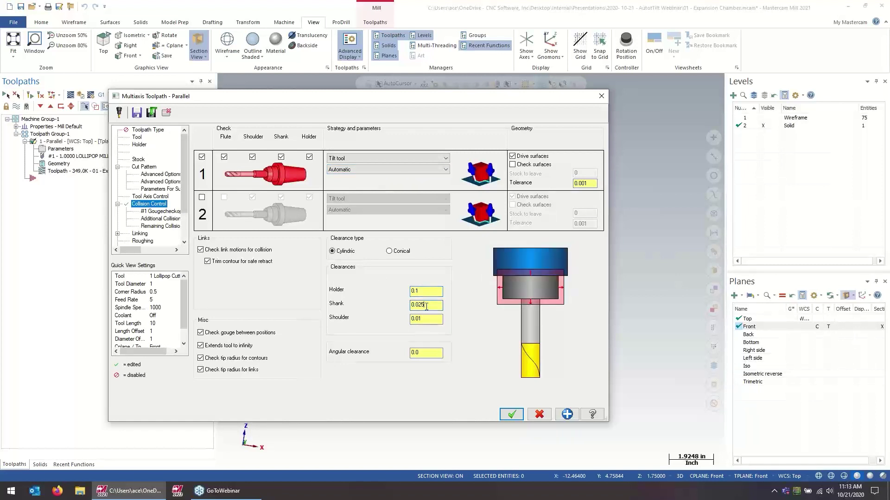
left_click(426, 318)
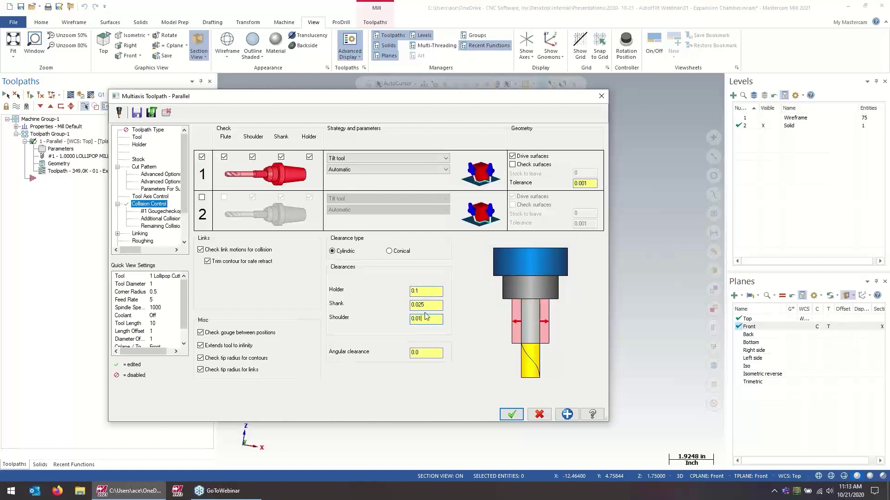
left_click(426, 303)
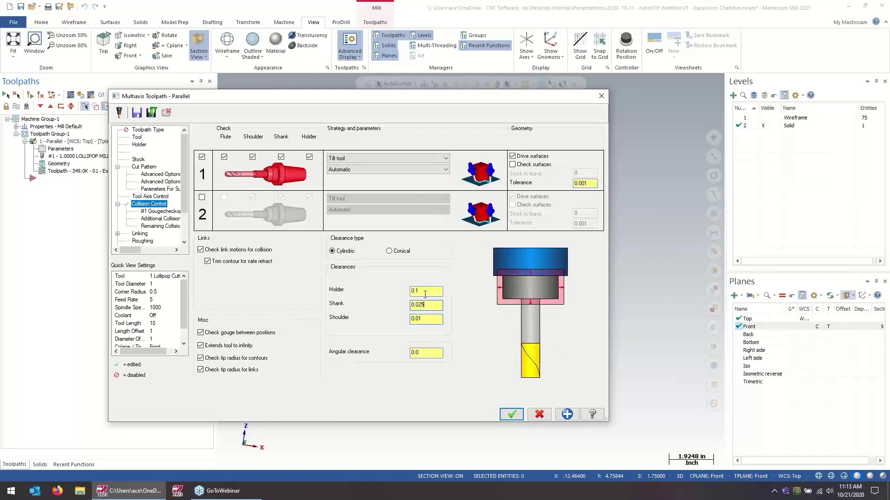
left_click(427, 319)
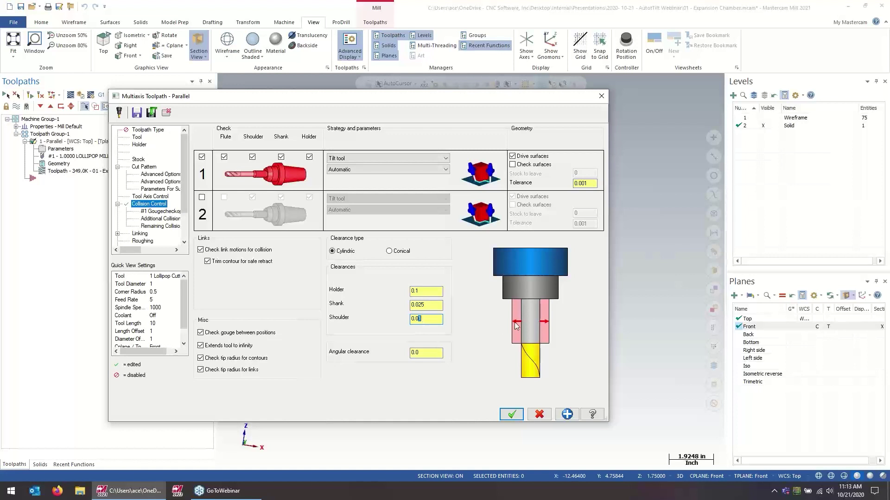
double_click(418, 306)
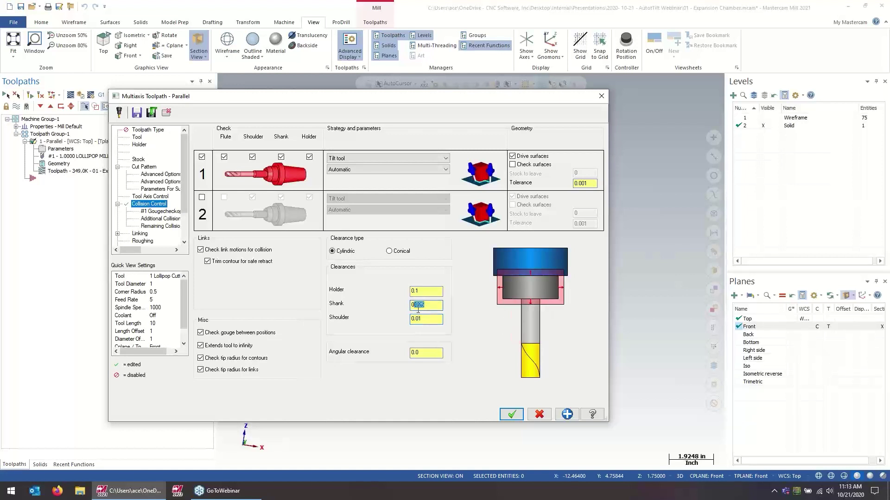
left_click(517, 272)
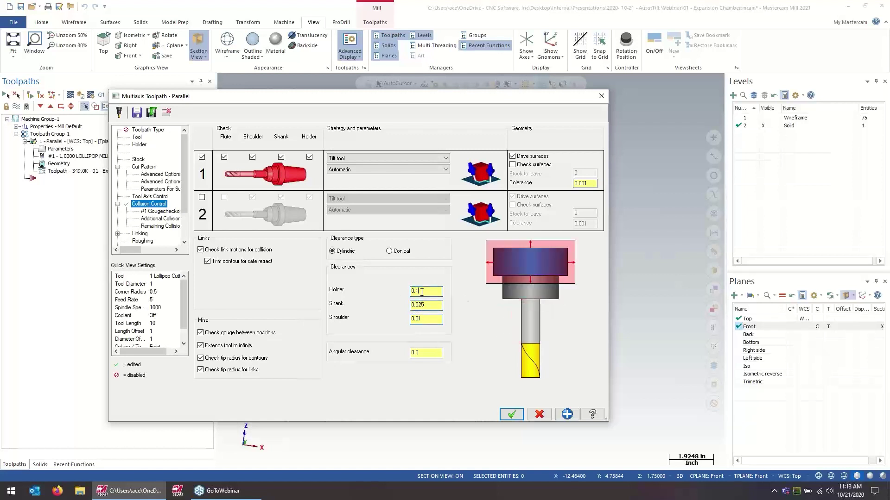
Step: Accept the collision control parameters, regenerate the Parallel operation, and view the new toolpath inside the sectioned chamber
left_click(512, 415)
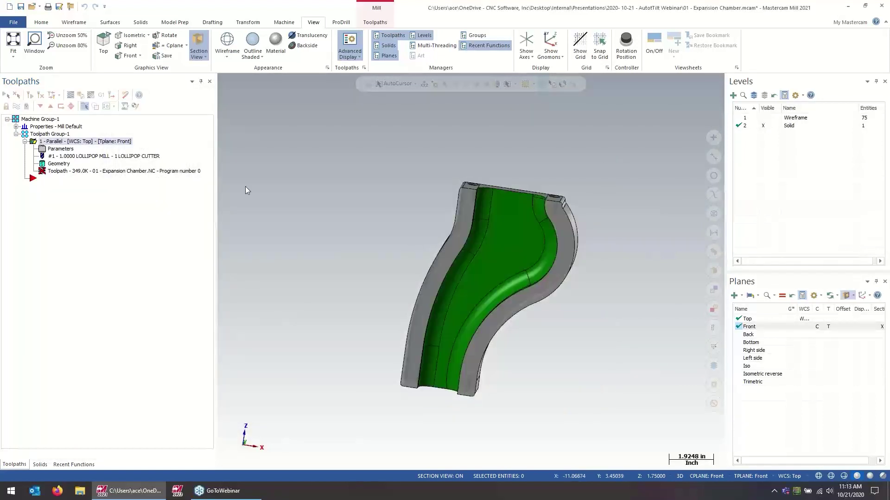
left_click(29, 96)
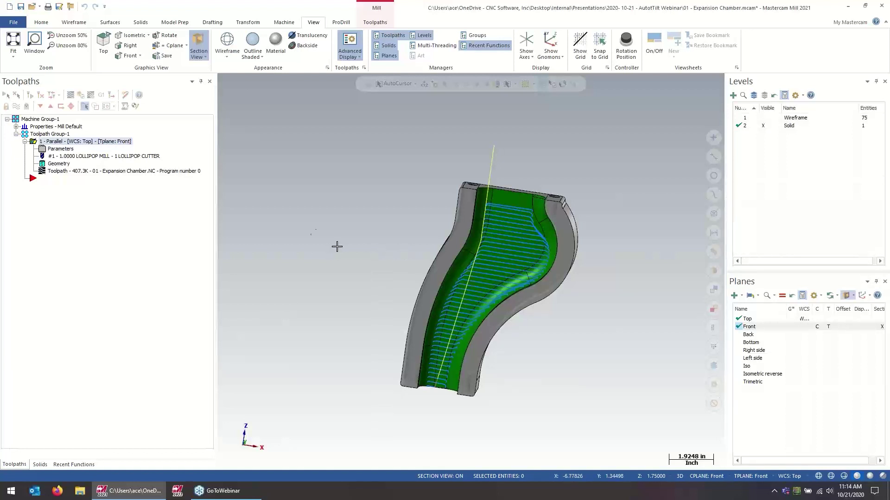
mouse_move(456, 239)
middle_mouse_down()
mouse_move(448, 260)
mouse_move(489, 192)
mouse_move(424, 195)
middle_mouse_up()
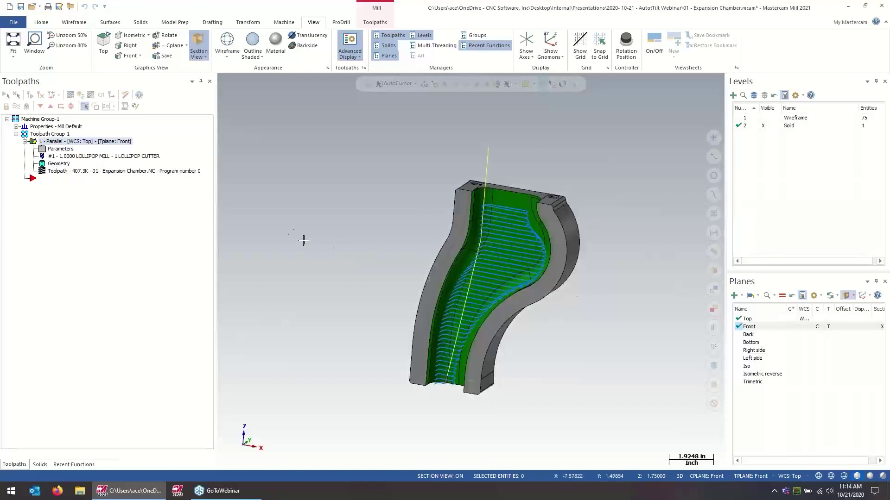
Step: Backplot the Parallel operation and run the lollipop cutter through the first passes in the Front view at a slower playback speed
left_click(71, 94)
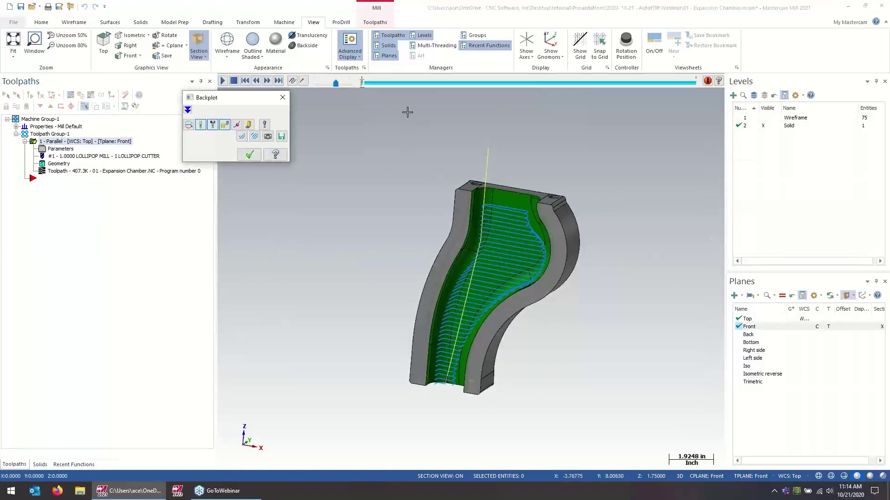
left_click(363, 82)
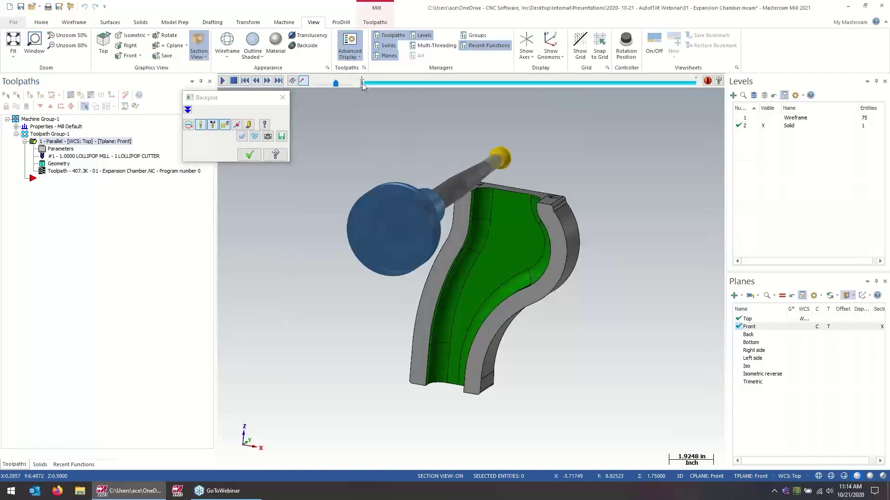
left_click_drag(363, 83, 382, 85)
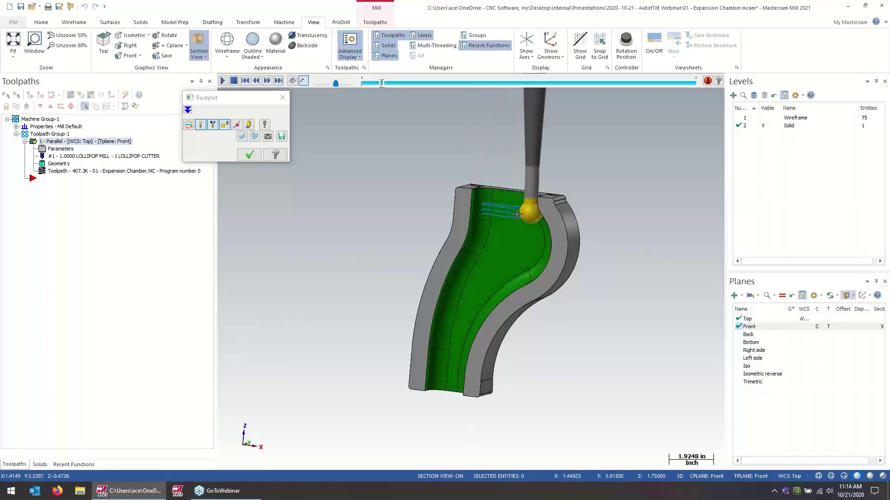
key("alt+2")
scroll(512, 222, "down", 2)
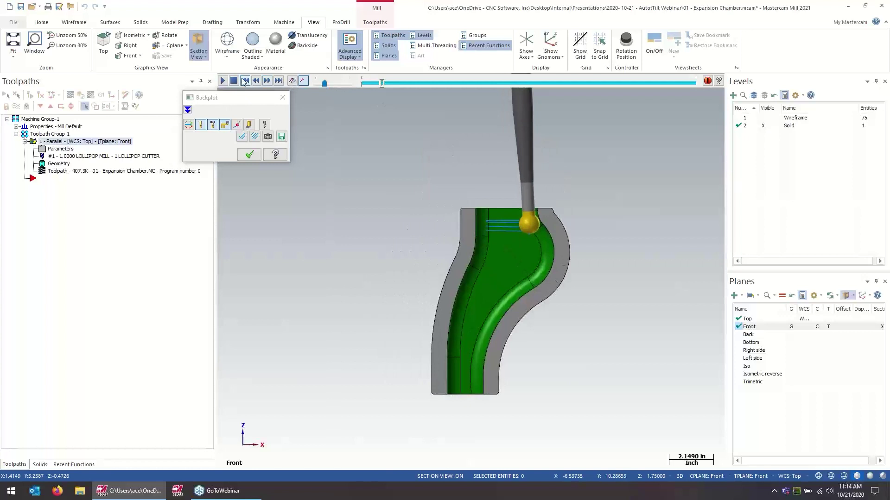
left_click_drag(323, 83, 322, 84)
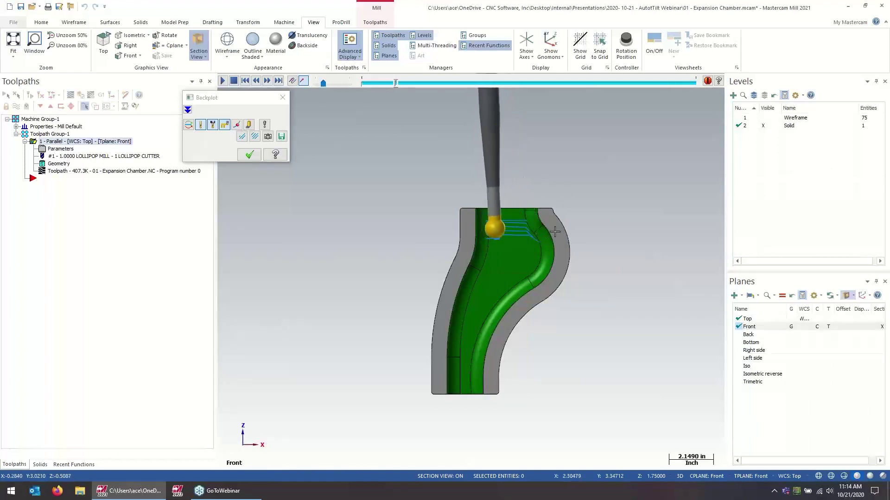
Step: Examine how the tool tilts near the chamber's upper walls, and play the backplot to the end at a faster speed
scroll(546, 230, "up", 3)
scroll(544, 225, "up", 4)
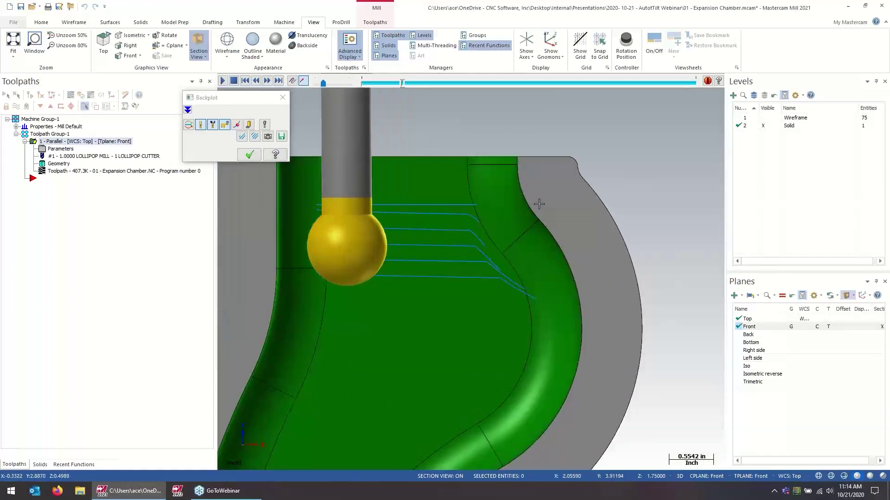
scroll(538, 204, "up", 1)
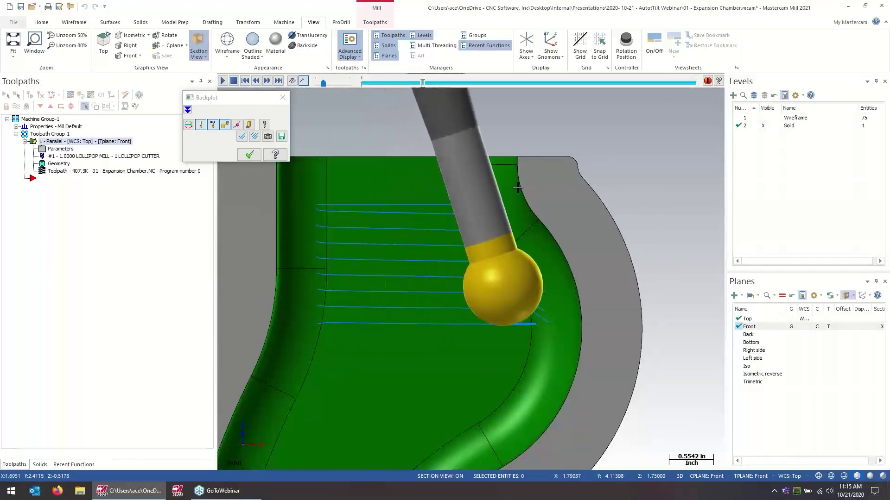
scroll(523, 195, "down", 2)
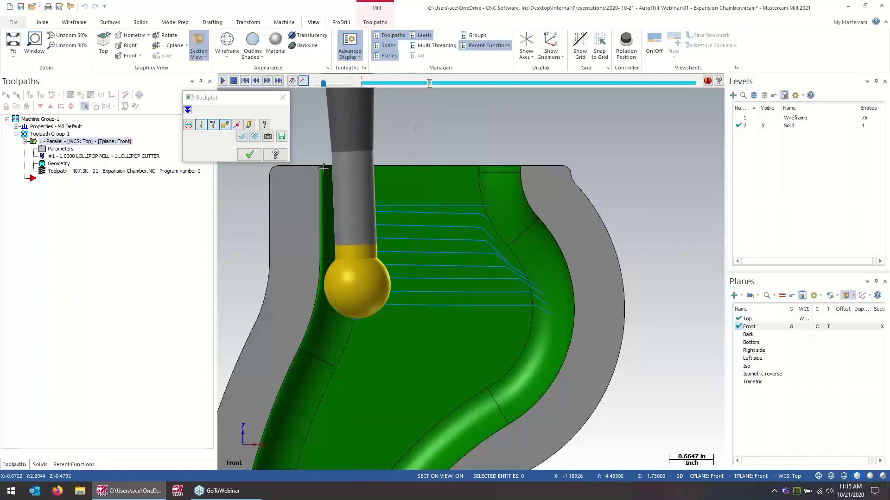
scroll(480, 176, "down", 3)
scroll(484, 158, "down", 2)
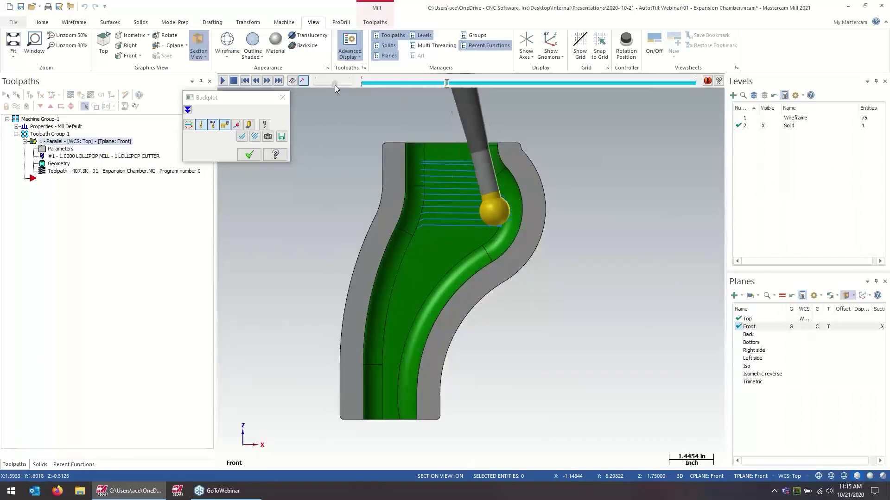
left_click_drag(334, 85, 332, 84)
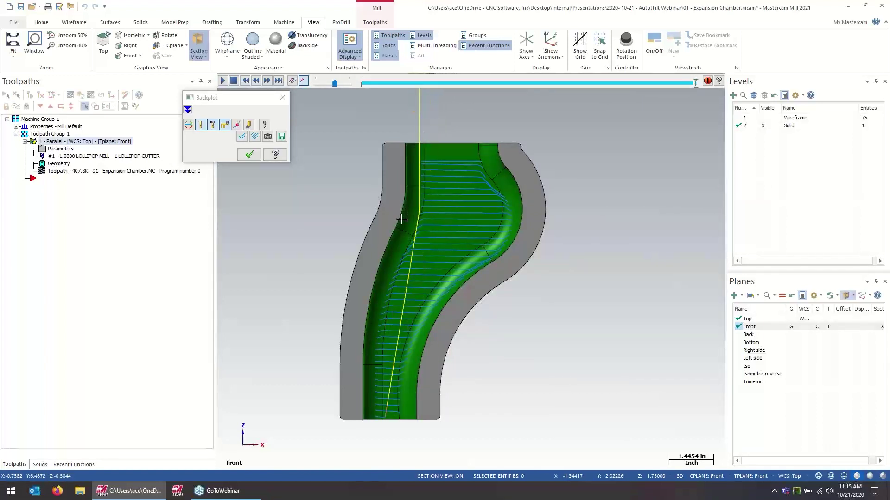
Step: Inspect the tilted tool and the pass ends where the chamber narrows, with the backplot positioned partway down the toolpath
scroll(420, 299, "up", 6)
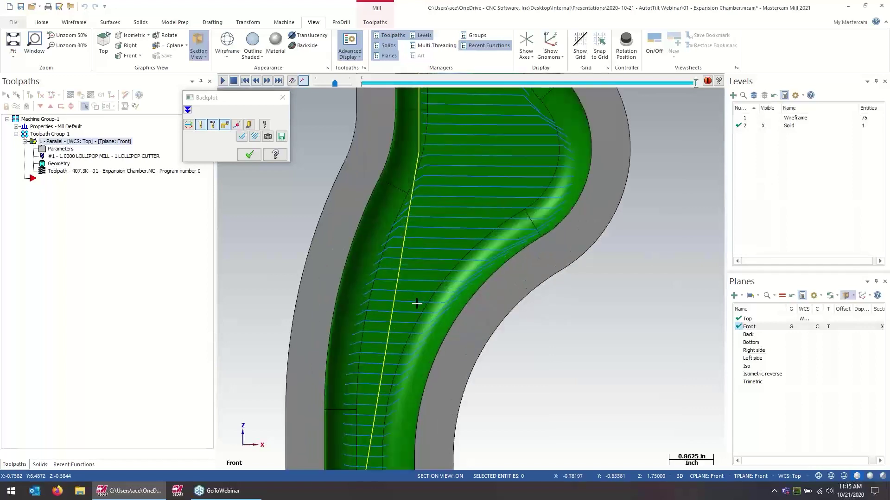
middle_click_drag(402, 292, 395, 122)
scroll(476, 346, "down", 3)
right_click(443, 398)
left_click(463, 387)
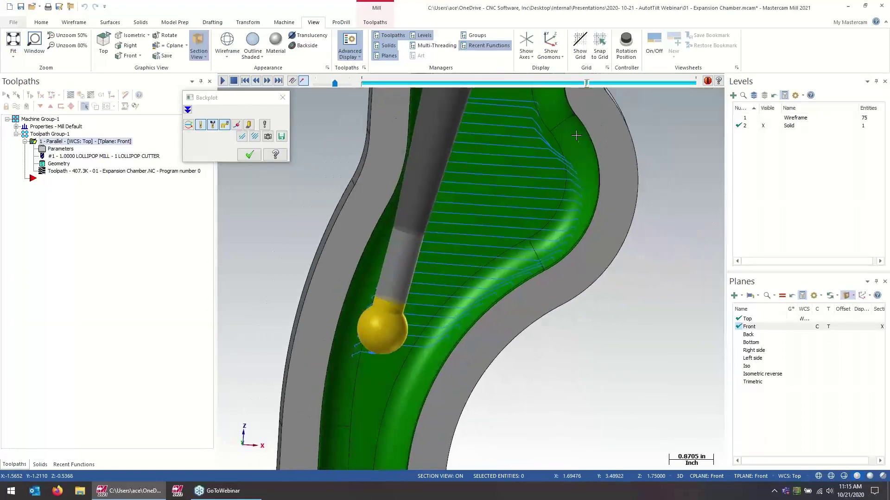
middle_click_drag(486, 210, 461, 299)
scroll(448, 343, "up", 2)
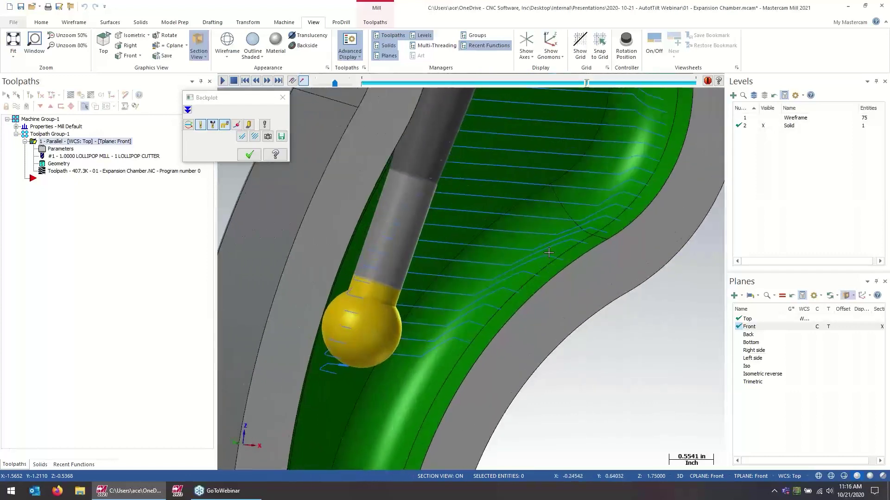
middle_click_drag(565, 244, 522, 279)
scroll(522, 279, "down", 4)
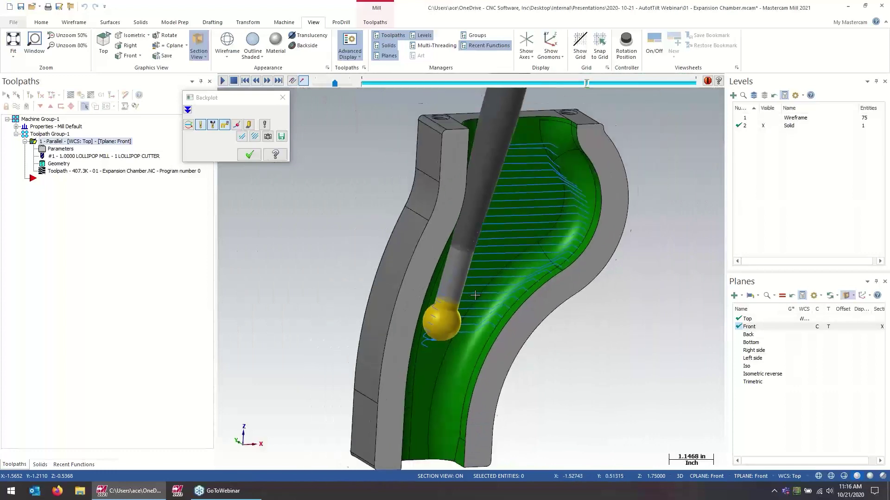
Step: Inspect the cutter's ball end against the toolpath lines near the chamber's left wall, and close the backplot
scroll(429, 335, "up", 4)
scroll(429, 334, "up", 8)
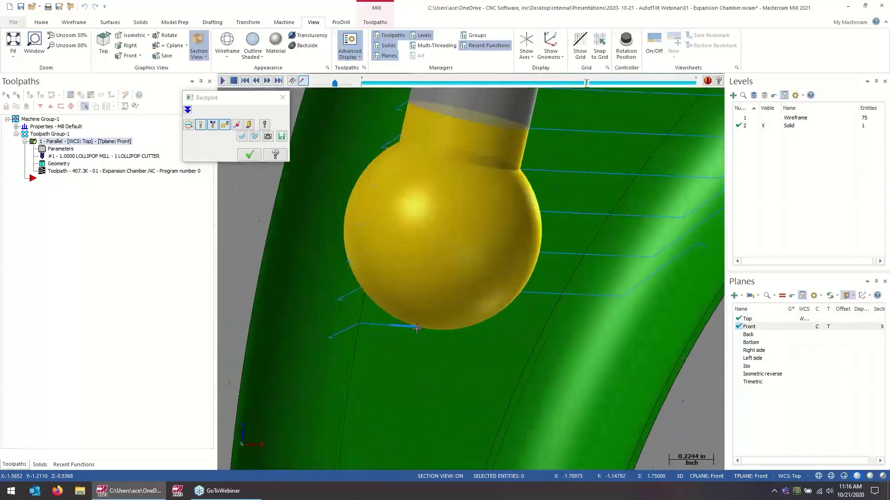
middle_click_drag(420, 327, 495, 301)
scroll(496, 301, "down", 8)
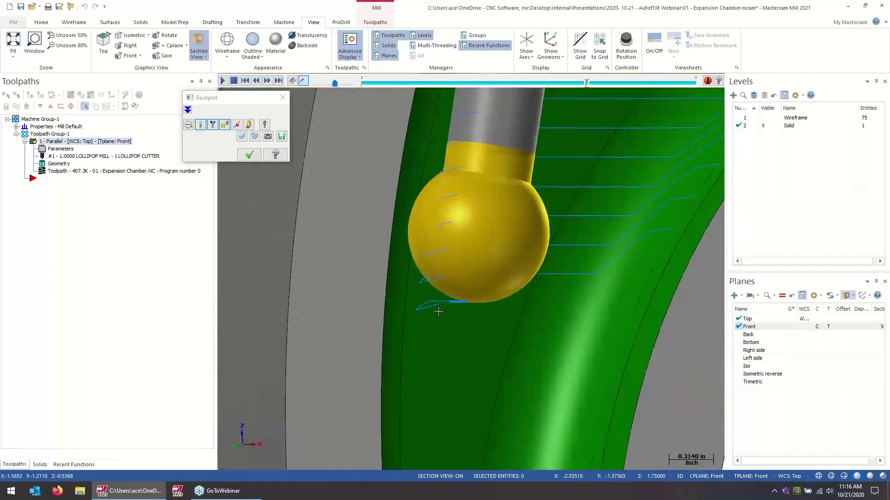
left_click(249, 153)
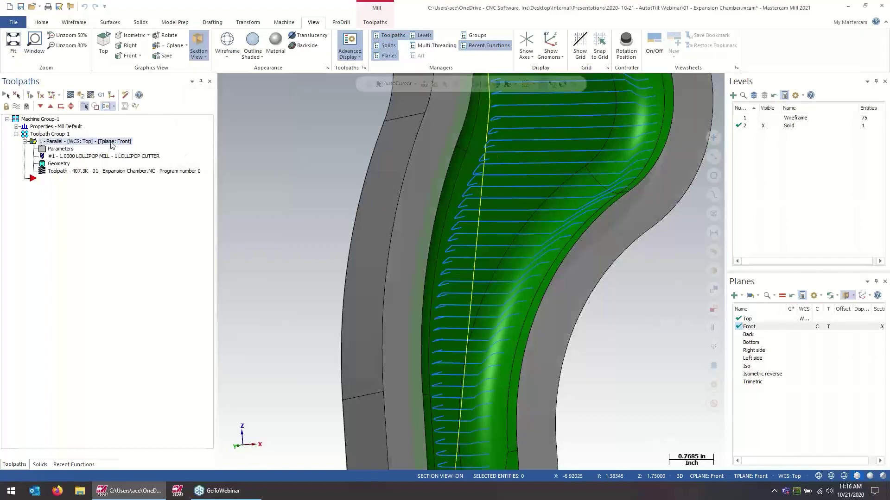
Step: Duplicate the Parallel operation and set the copy's tip compensation to Center
left_click_drag(111, 145, 70, 186, "ctrl")
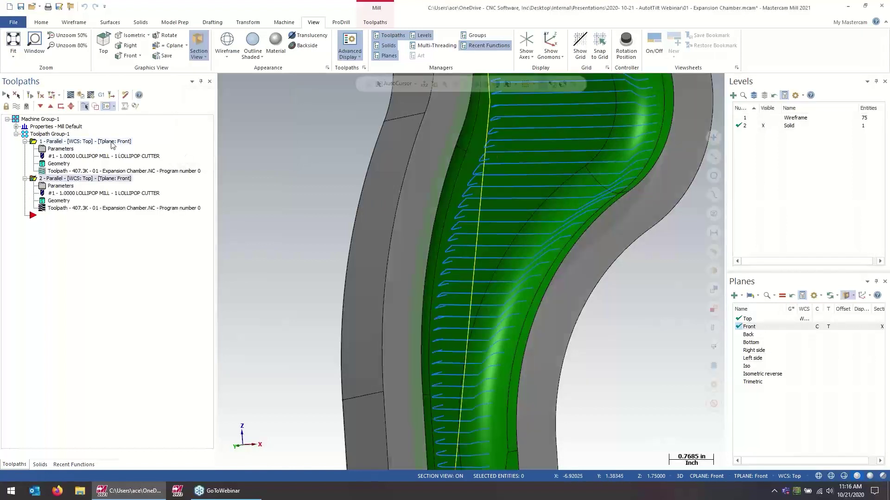
left_click(65, 187)
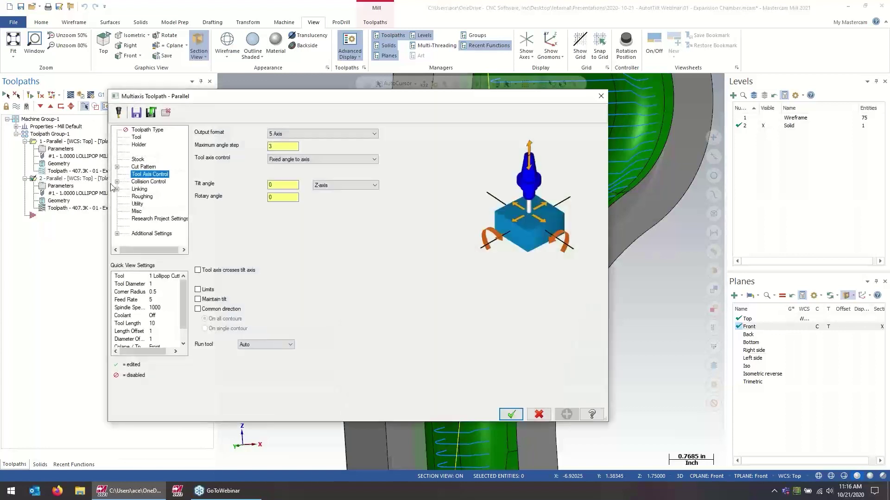
left_click(139, 212)
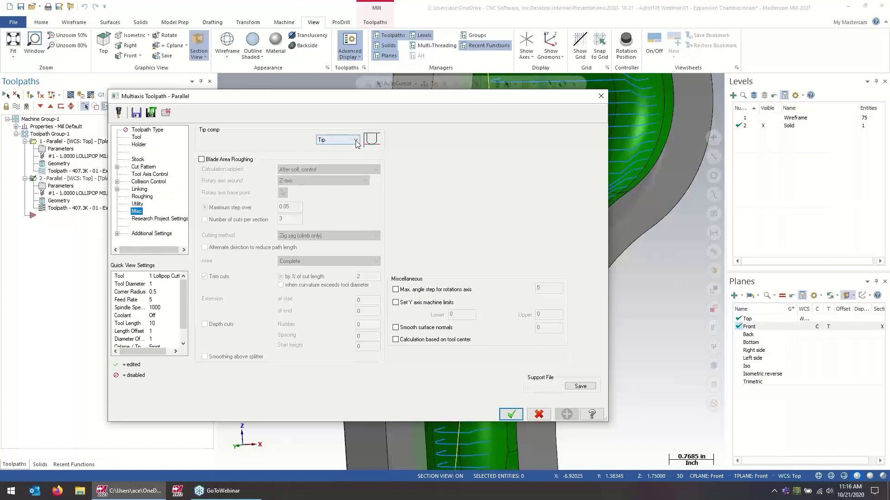
left_click(356, 141)
left_click(346, 153)
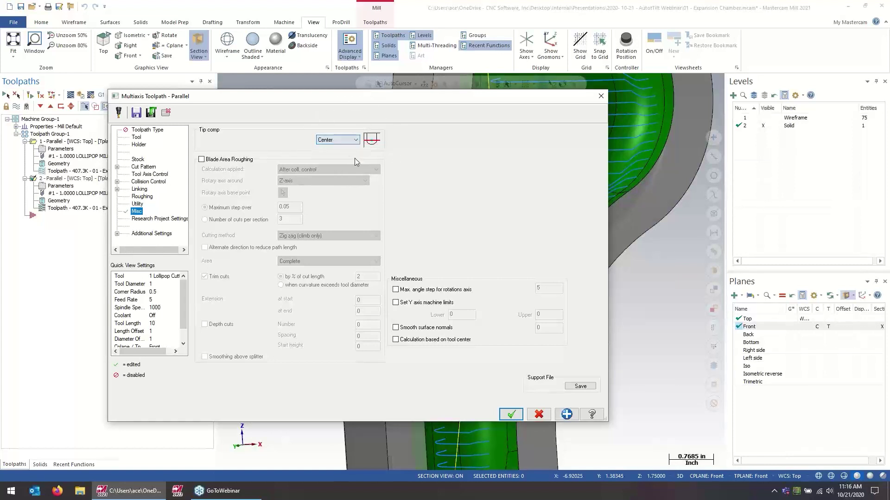
left_click(511, 414)
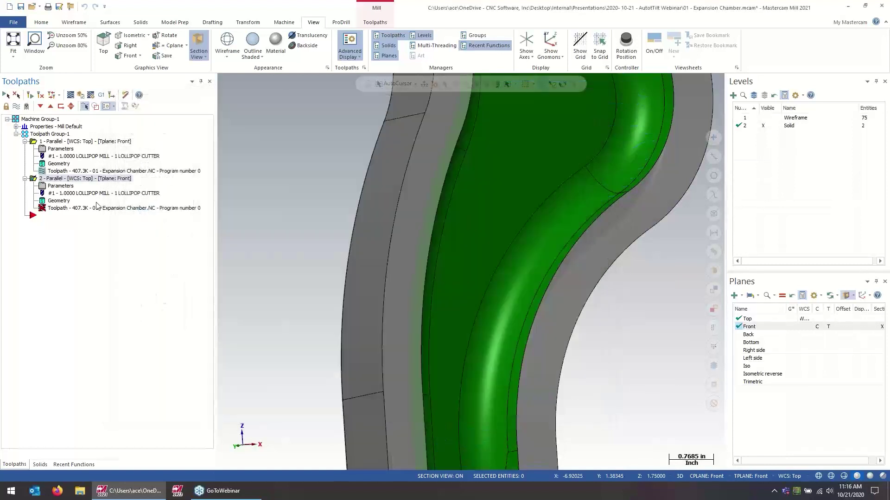
Step: Regenerate the duplicated Parallel operation and view its toolpath in the sectioned chamber
left_click(30, 95)
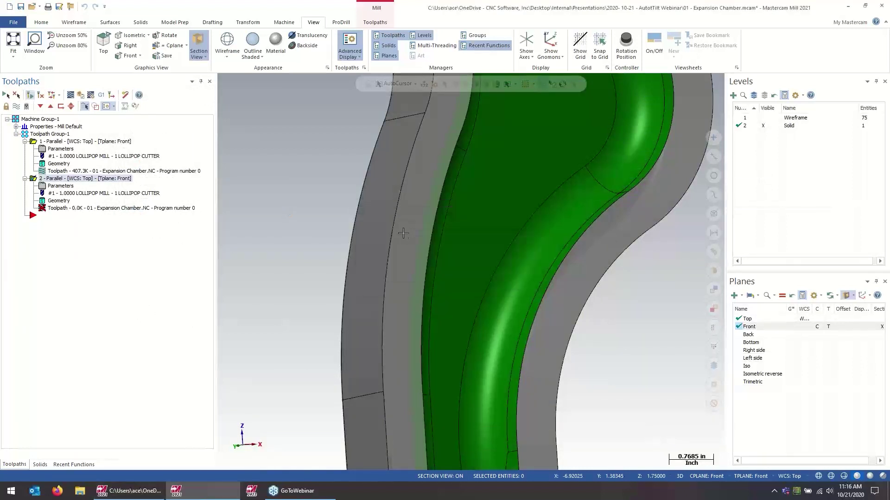
scroll(388, 231, "down", 5)
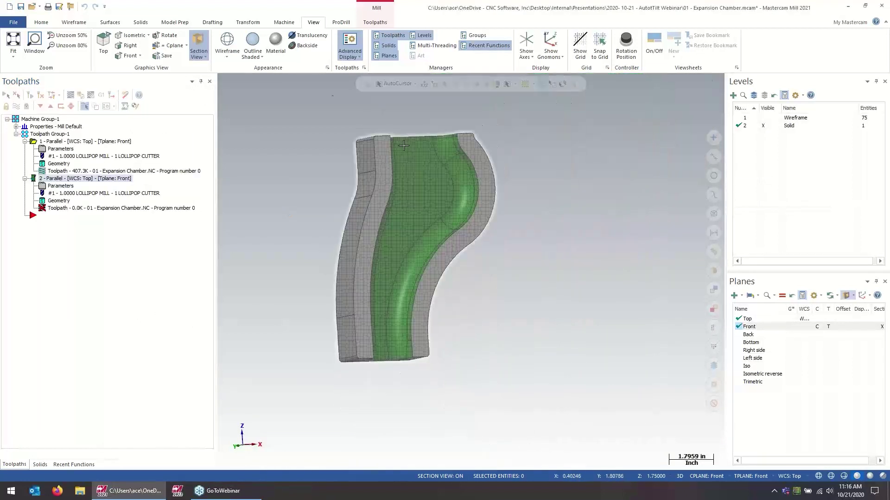
middle_click_drag(326, 146, 317, 158)
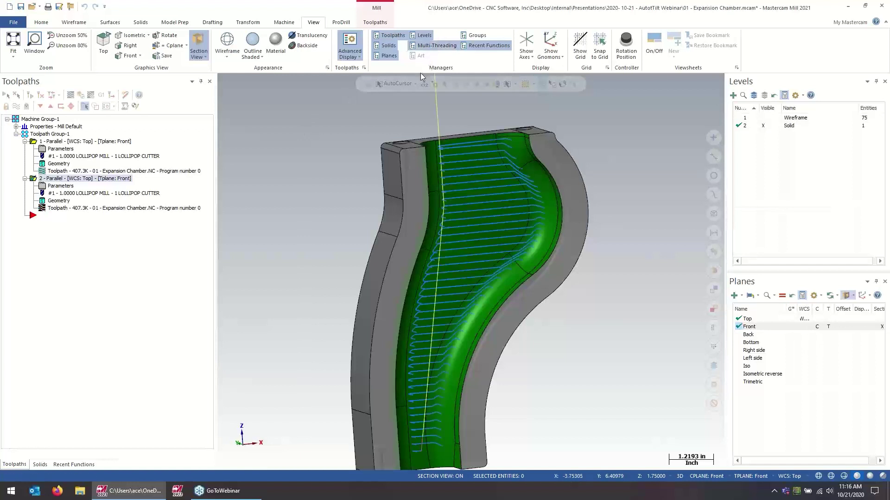
left_click(422, 46)
left_click(423, 46)
middle_click_drag(343, 232, 366, 241)
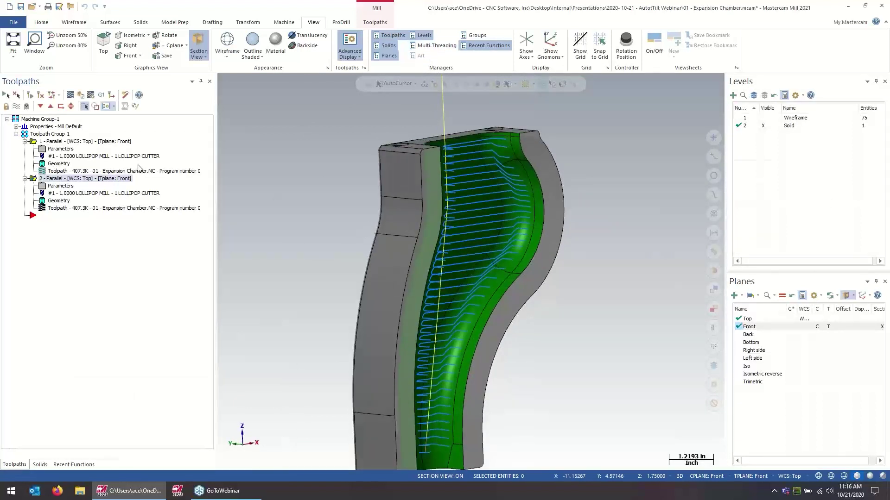
Step: Compare the toolpaths of the first and second Parallel operations inside the chamber
left_click(97, 143)
left_click(100, 179)
scroll(468, 295, "up", 5)
mouse_move(468, 295)
middle_mouse_down()
mouse_move(463, 286)
mouse_move(389, 299)
middle_mouse_up()
scroll(388, 297, "down", 3)
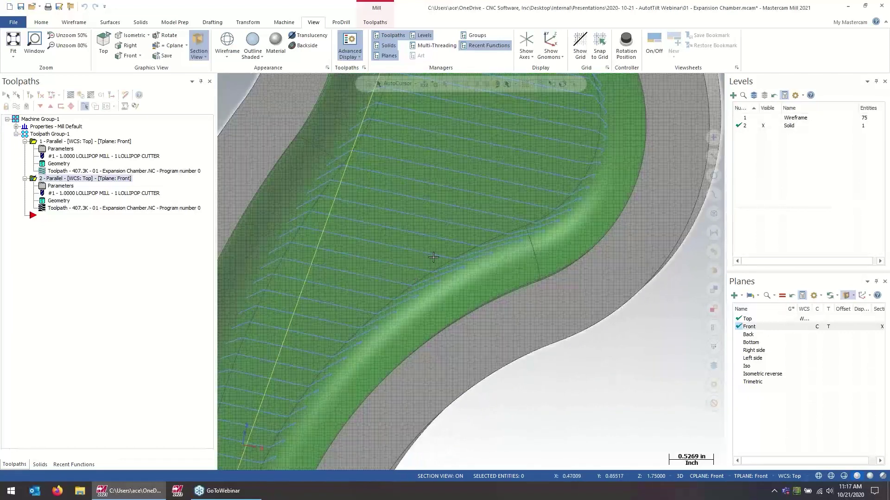
Step: Backplot the second Parallel operation and examine the cutter's ball end against the right wall below the bend
key("alt+b")
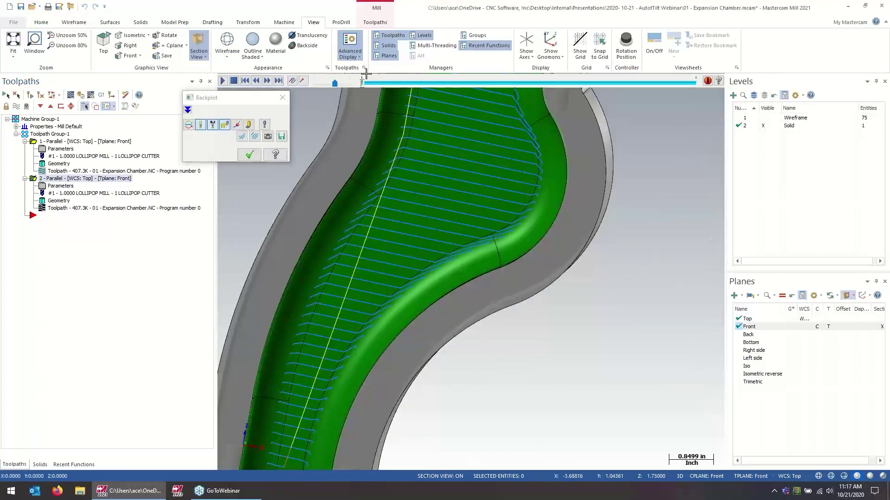
left_click_drag(360, 82, 571, 106)
scroll(466, 310, "up", 8)
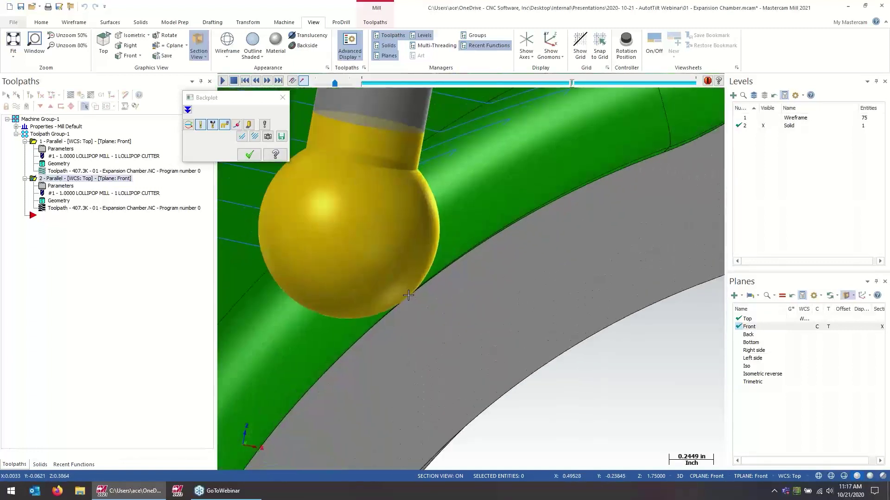
scroll(436, 292, "down", 3)
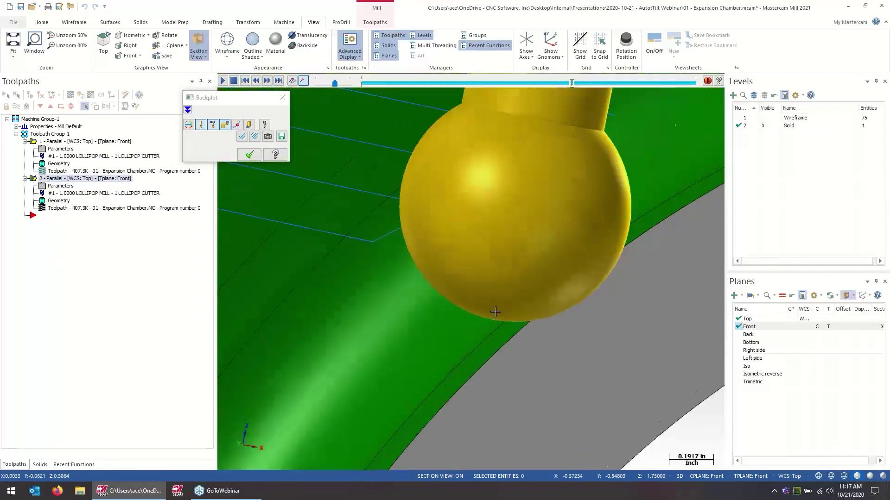
scroll(496, 284, "up", 1)
scroll(505, 260, "down", 1)
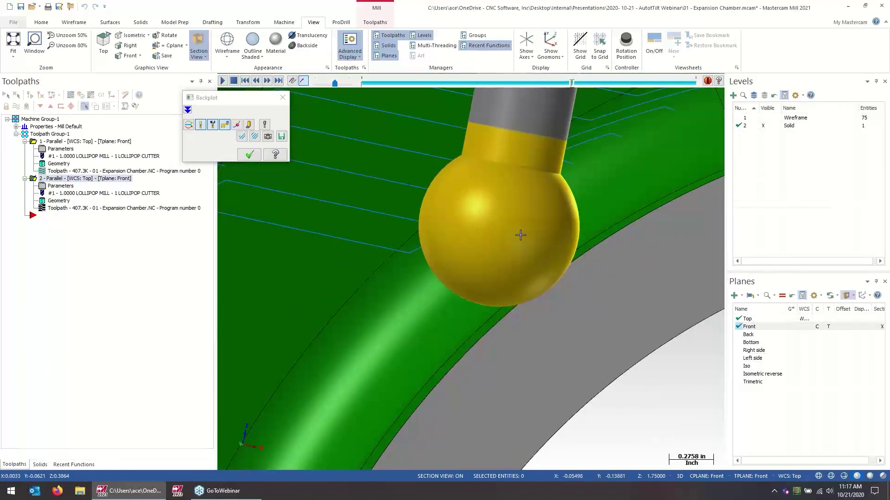
scroll(482, 133, "down", 3)
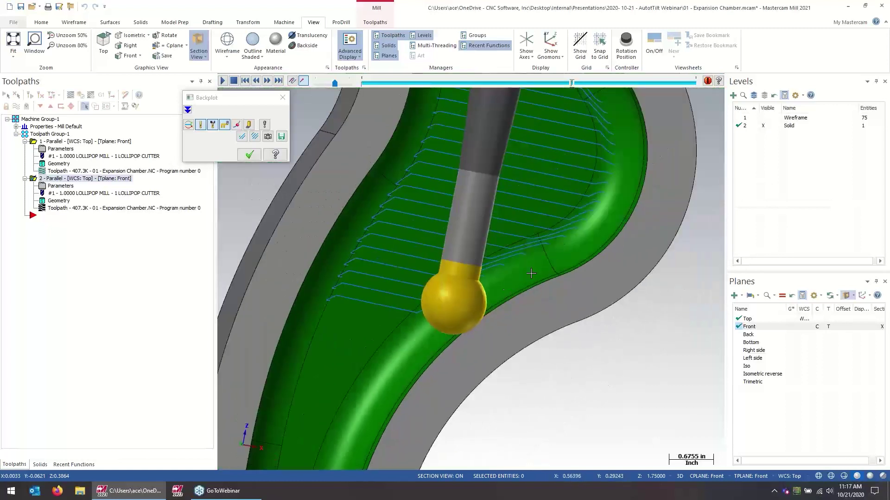
Step: Place the backplot tool at toolpath points beside the right bend and the left wall to compare its tilt
scroll(579, 227, "up", 1)
left_click(587, 224)
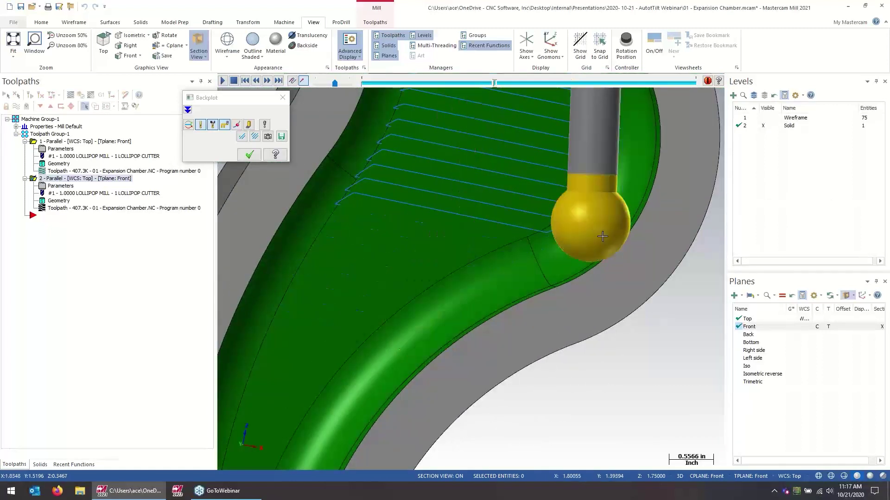
scroll(587, 232, "up", 1)
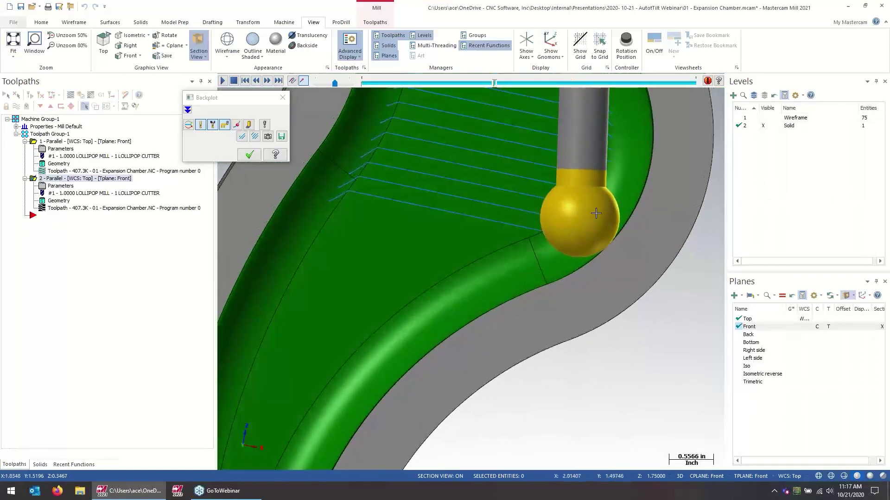
left_click(327, 200)
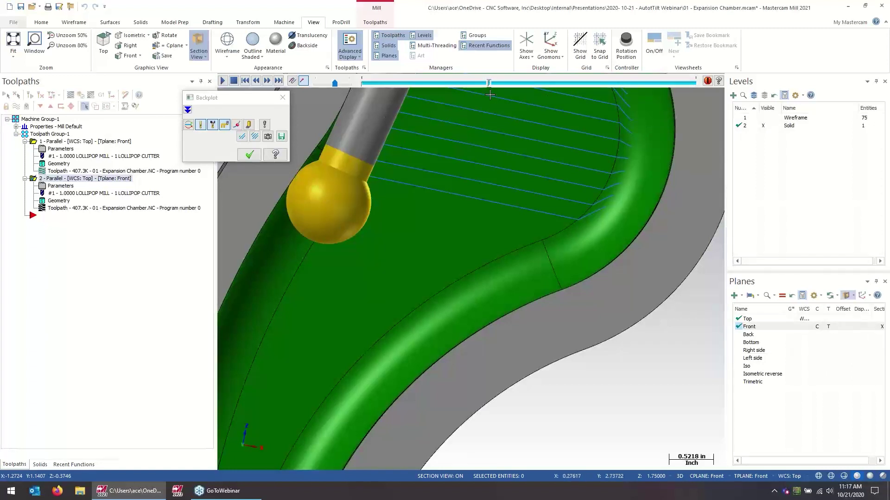
Step: Place the backplot tool against the right wall below the bend, examine its ball end there, and close the backplot
mouse_move(491, 83)
left_mouse_down()
mouse_move(674, 85)
mouse_move(607, 102)
mouse_move(532, 138)
left_mouse_up()
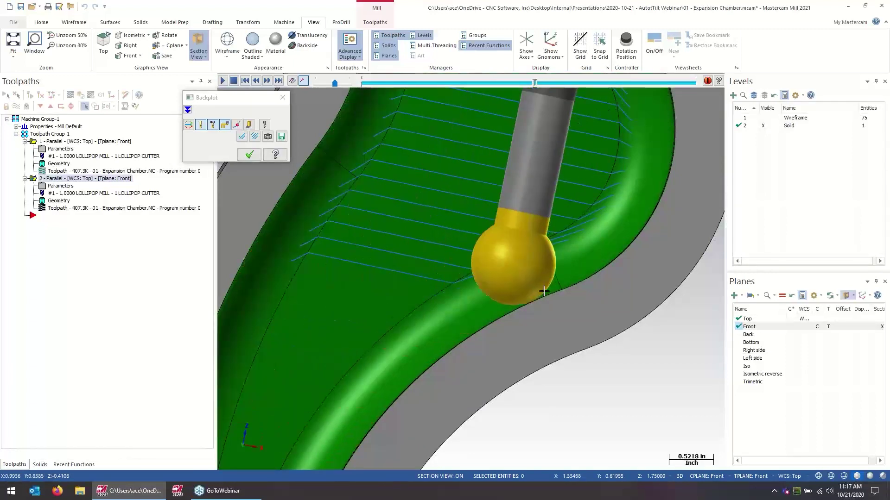
scroll(525, 297, "up", 2)
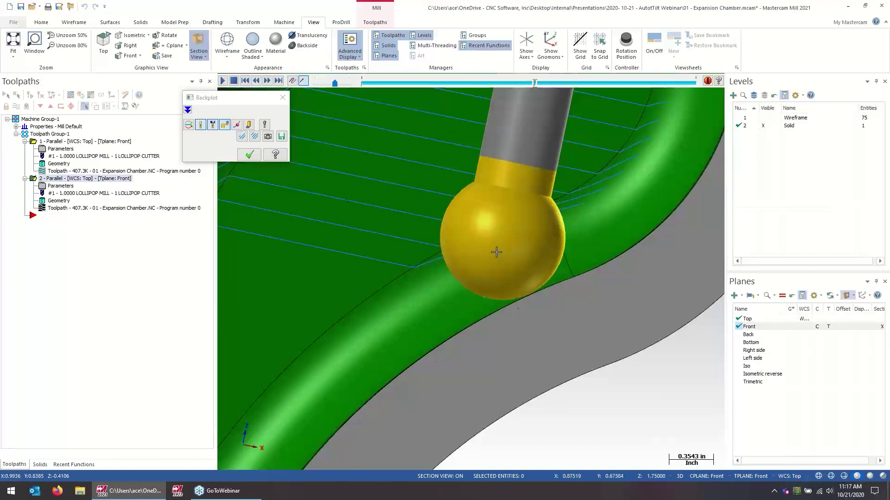
scroll(519, 301, "down", 5)
middle_click_drag(508, 316, 570, 296)
left_click(247, 155)
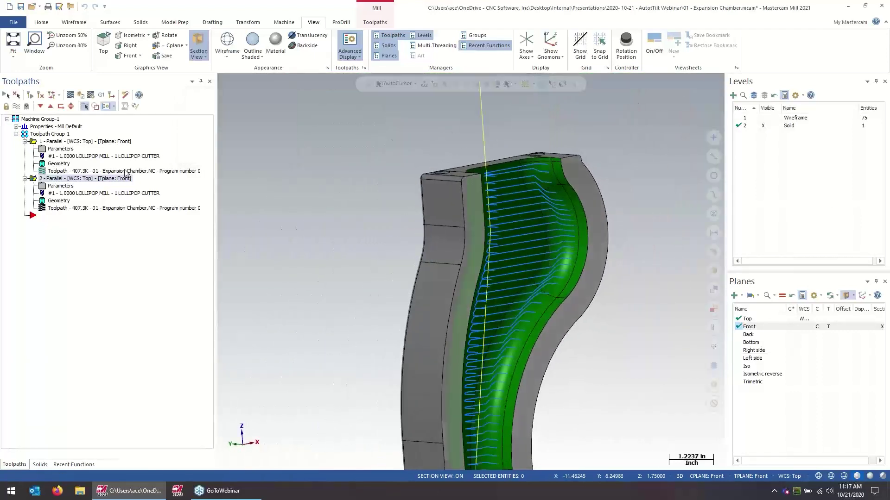
Step: Delete the second Parallel operation and confirm its removal
key("Delete")
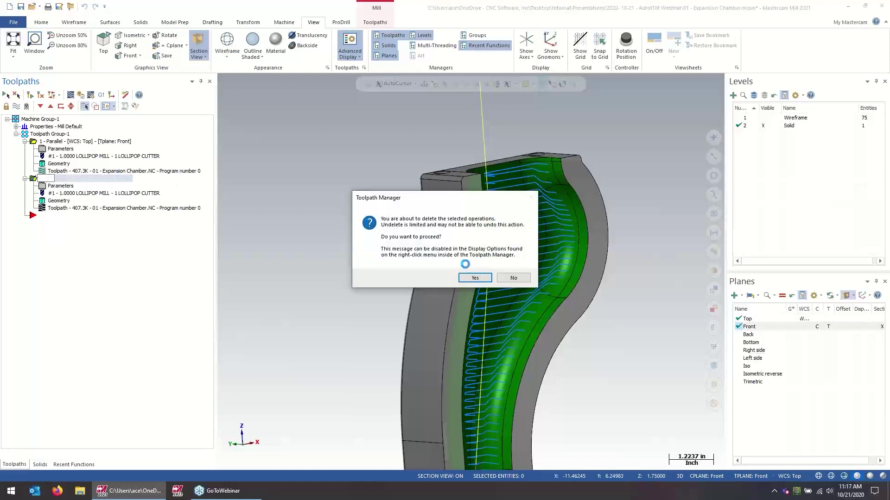
left_click(467, 262)
middle_click_drag(253, 175, 358, 172)
scroll(509, 270, "down", 2)
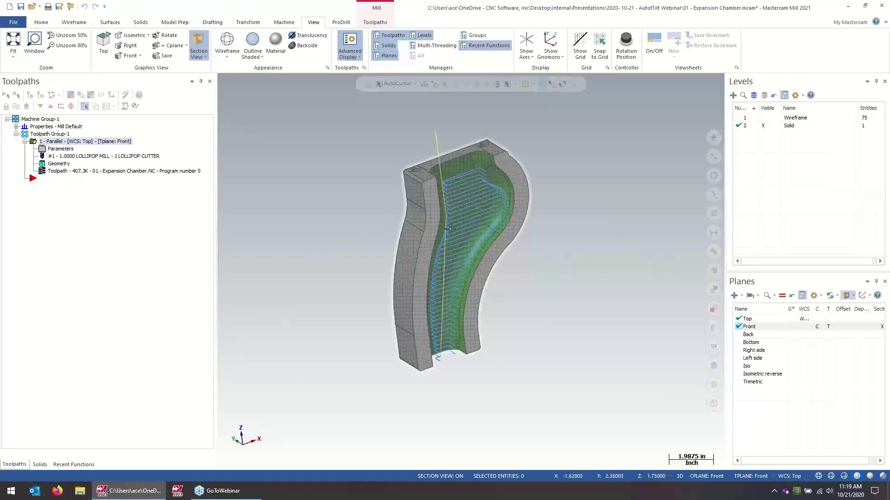
Step: Backplot the remaining Parallel operation and examine the tool against the chamber's left wall near the bend
mouse_move(377, 244)
middle_mouse_down()
mouse_move(438, 166)
mouse_move(459, 239)
mouse_move(403, 233)
middle_mouse_up()
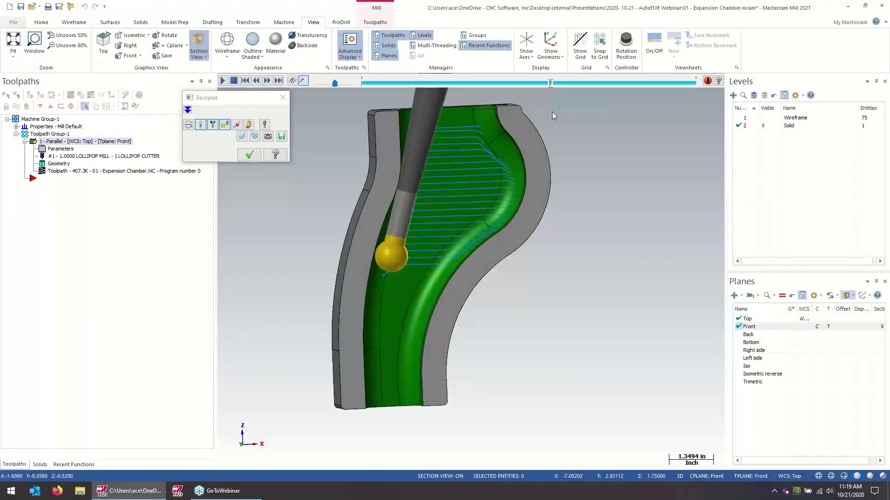
scroll(490, 192, "up", 3)
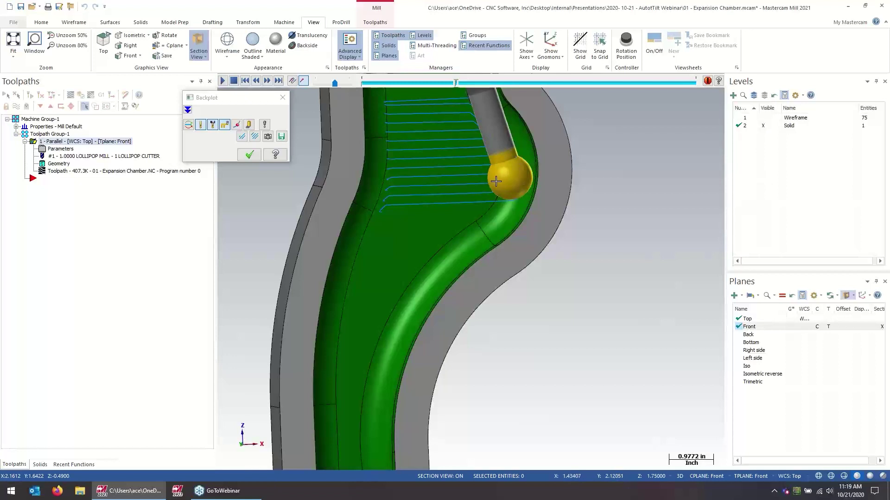
left_click_drag(456, 83, 451, 85)
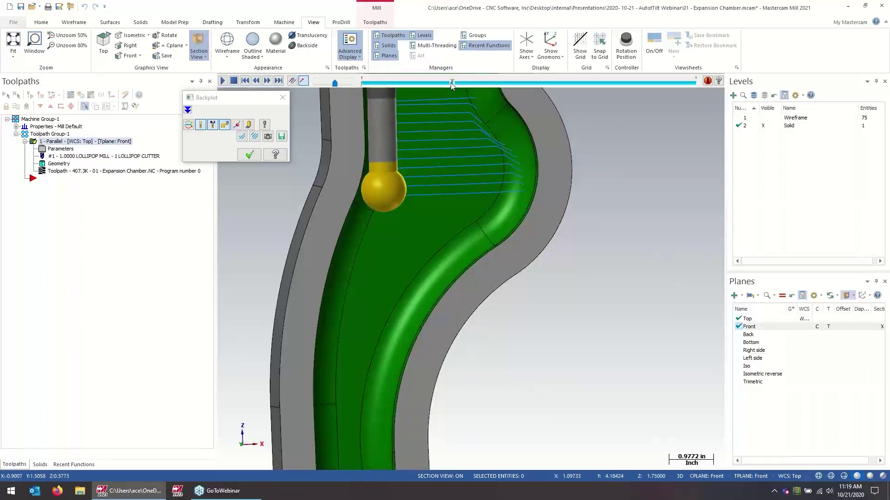
scroll(396, 184, "up", 2)
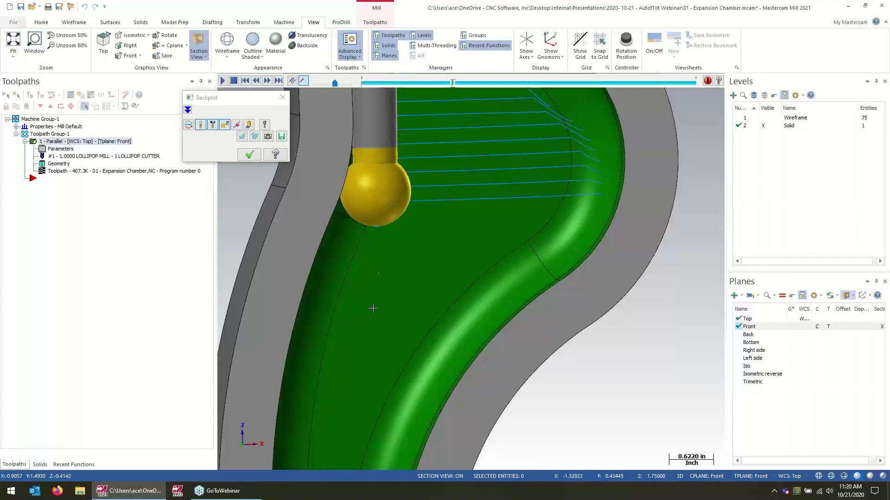
scroll(375, 243, "down", 2)
scroll(376, 241, "down", 1)
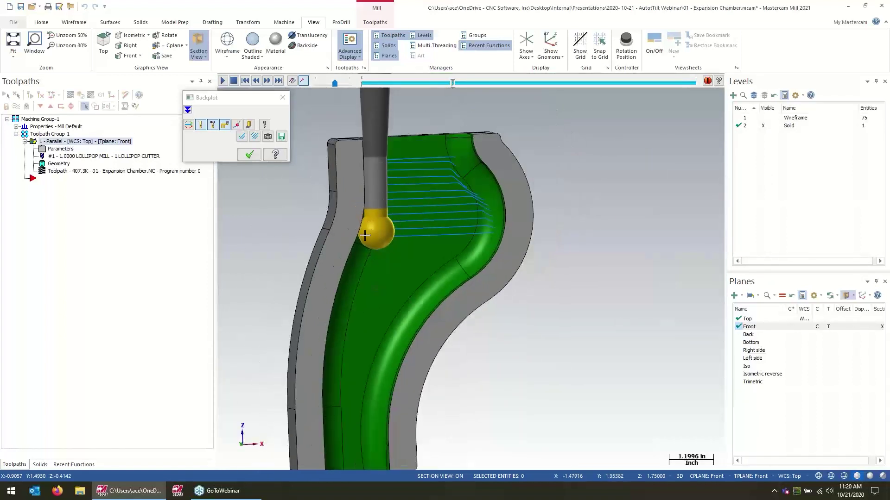
scroll(359, 219, "up", 2)
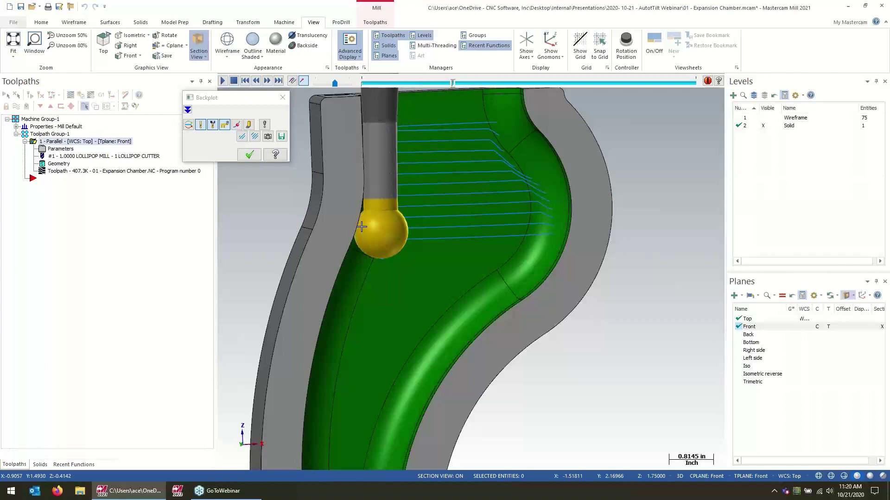
left_click(252, 156)
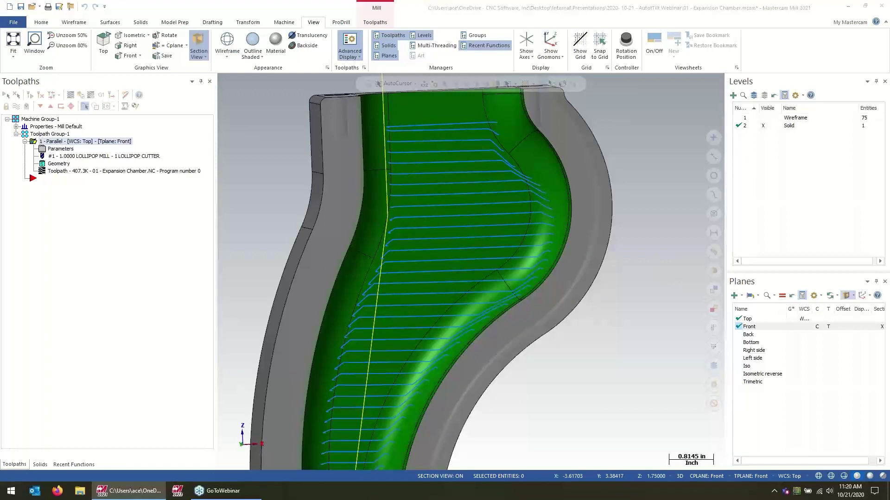
Step: Discard the changes to the expansion chamber file and open 02 - Formula SAE Upright - 10 Multiaxis Auto Tilt.mcam
left_click(813, 162)
key("alt+F4")
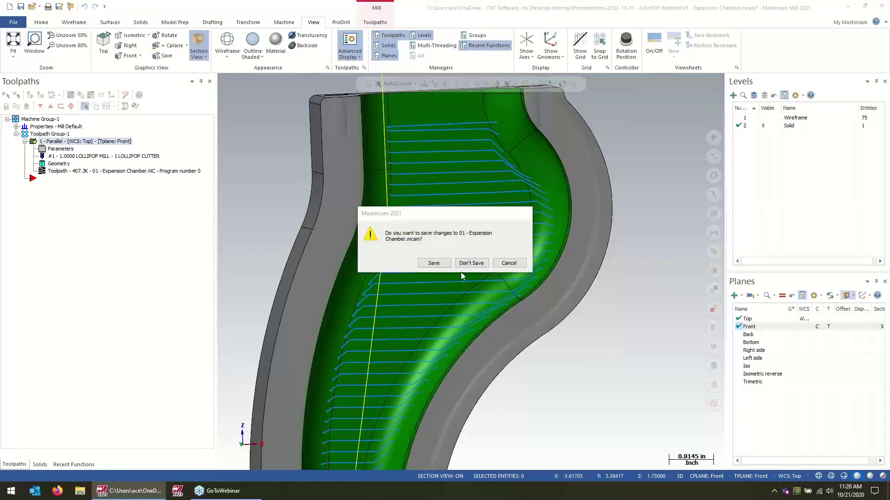
left_click(470, 262)
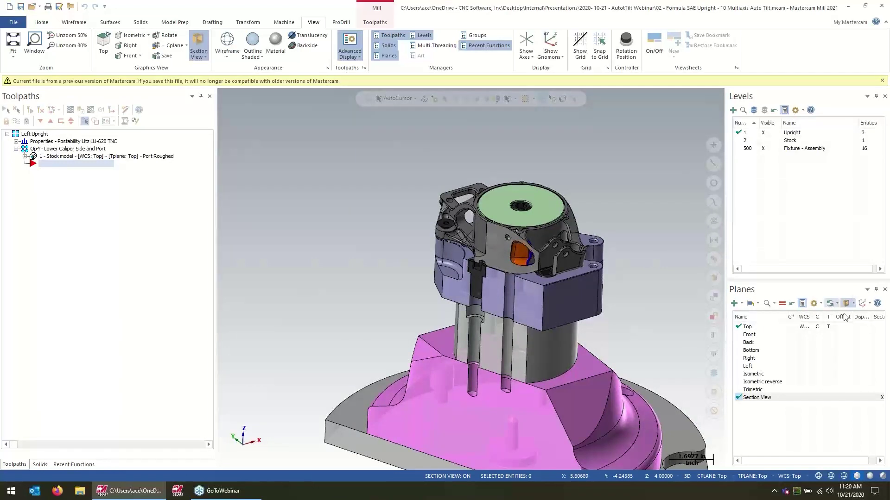
Step: Stop sectioning the model at the Section View plane and view the whole upright on its fixture
left_click(881, 401)
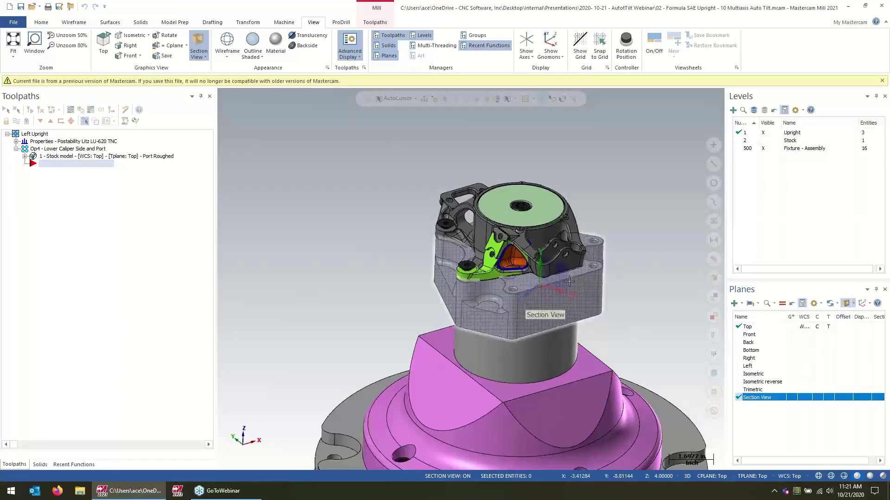
middle_click_drag(548, 309, 523, 266)
scroll(544, 252, "down", 3)
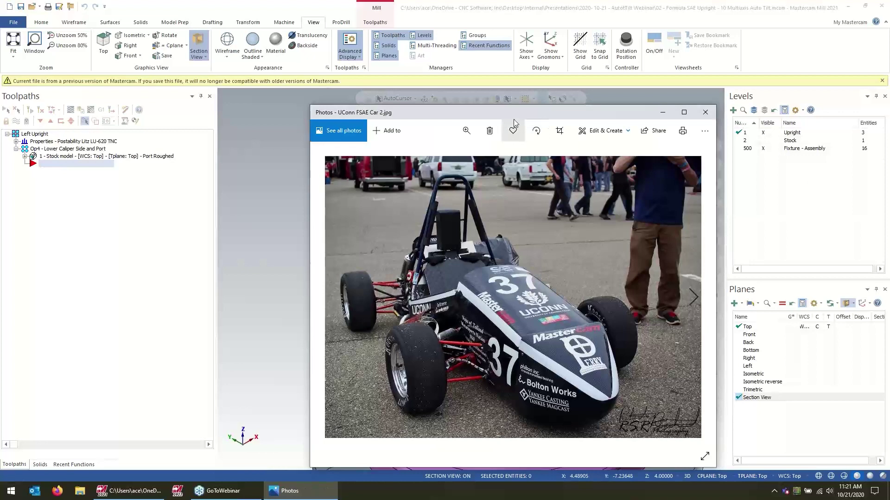
Step: Maximize the Photos window and view the UConn FSAE Car 2.jpg and UConn FSAE Car.jpg photos in turn
left_click_drag(507, 115, 471, 95)
double_click(471, 96)
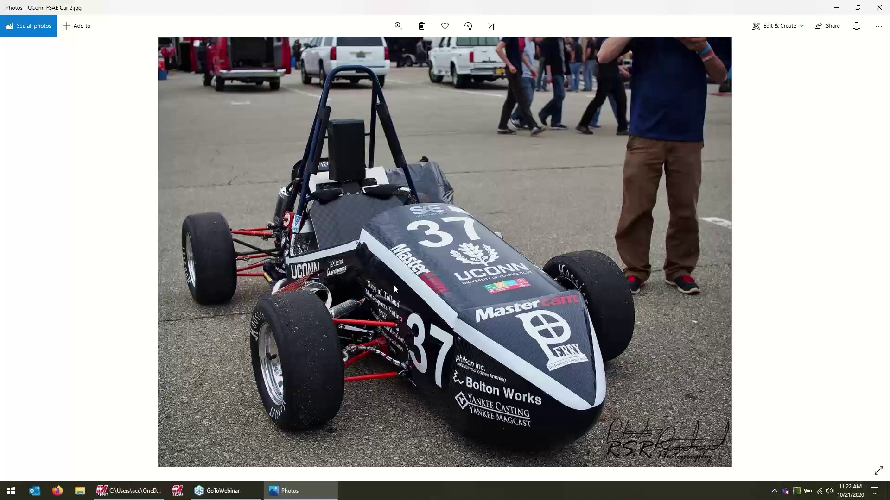
key("Left")
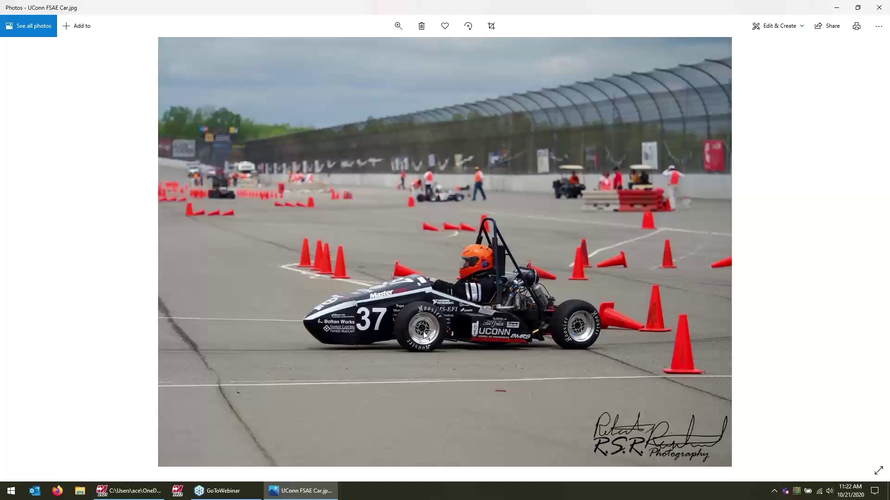
key("Right")
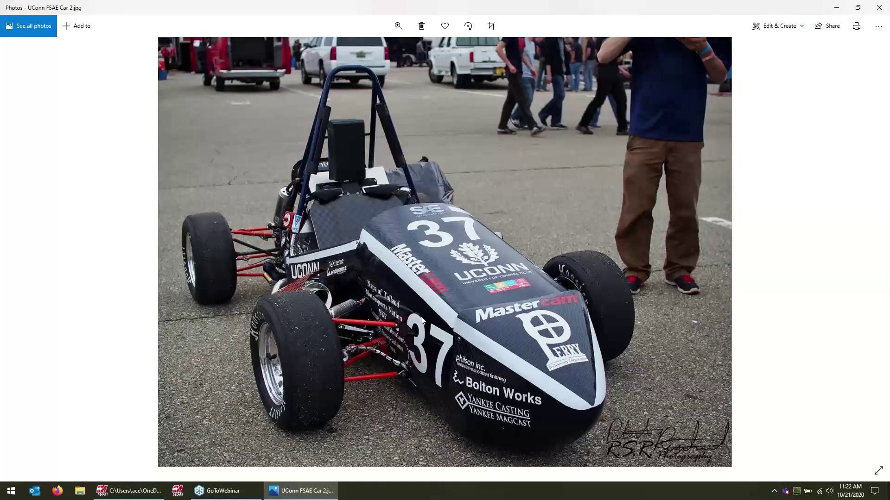
key("Left")
key("Right")
key("Left")
Step: Examine the car's front wheel up close in UConn FSAE Car.jpg
scroll(425, 341, "up", 5)
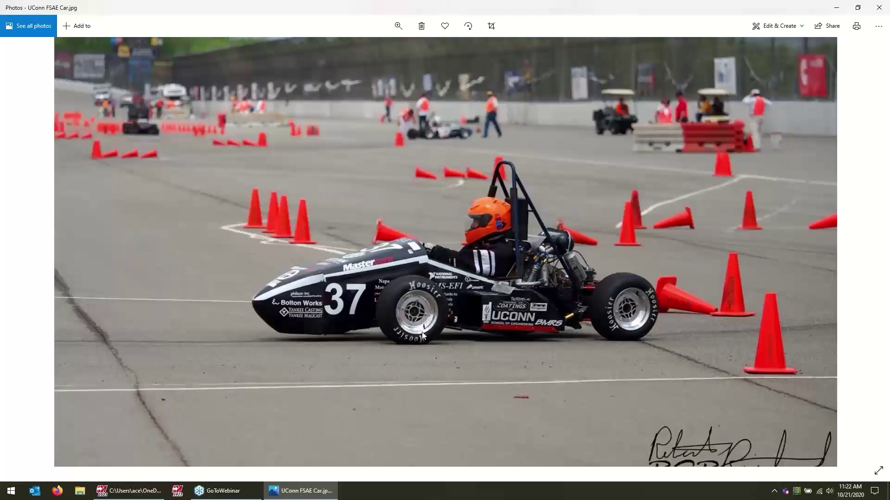
scroll(382, 218, "down", 2)
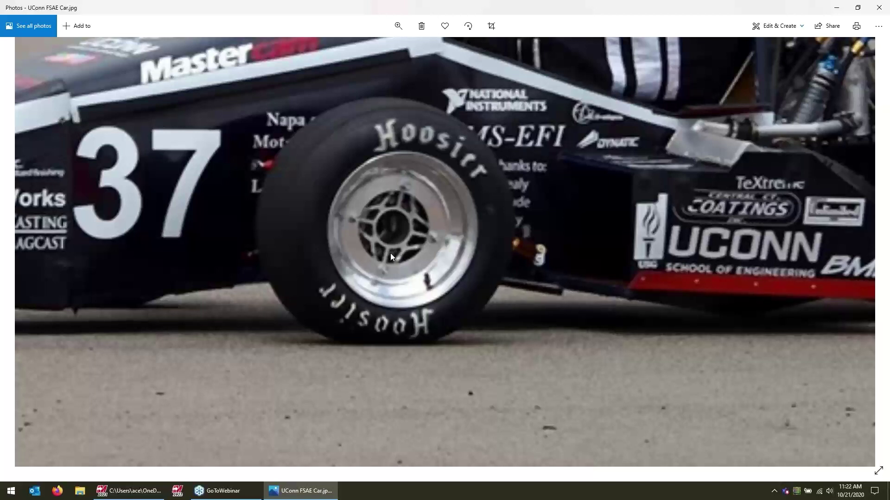
scroll(418, 278, "down", 5)
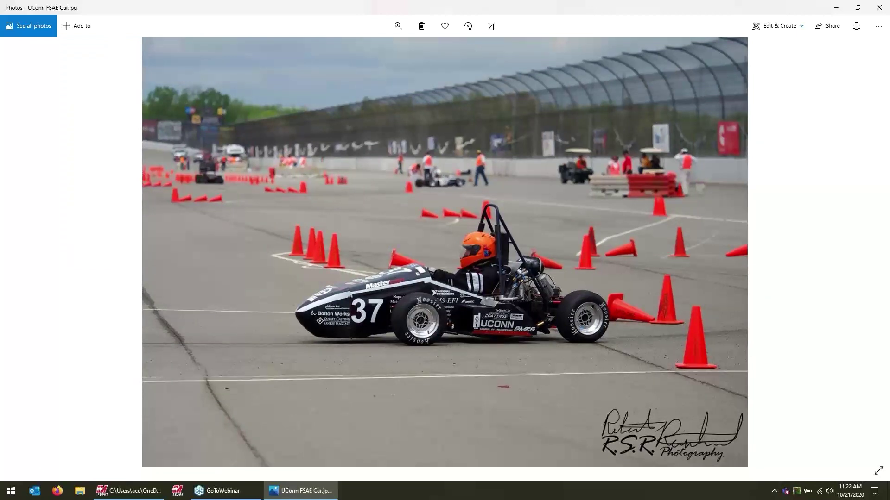
Step: Open UConn FSAE Car 2.jpg in a separate Photos window and examine the front wheel's suspension arms
middle_click(301, 491)
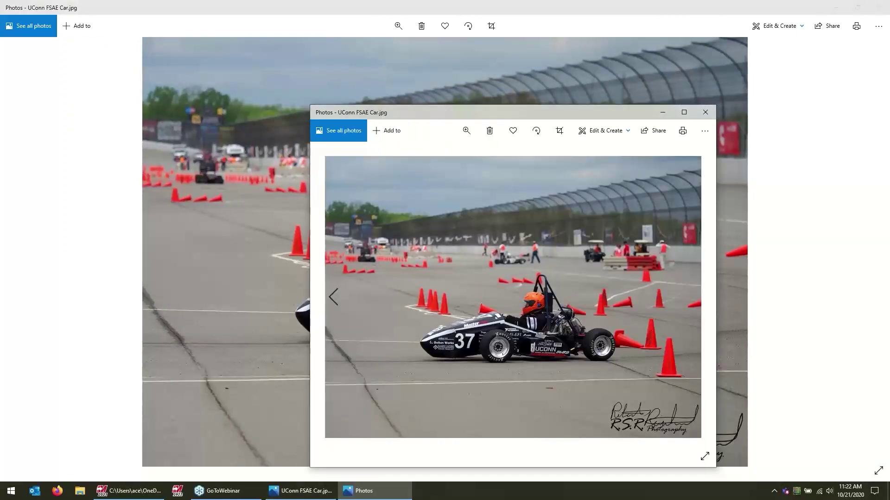
key("Right")
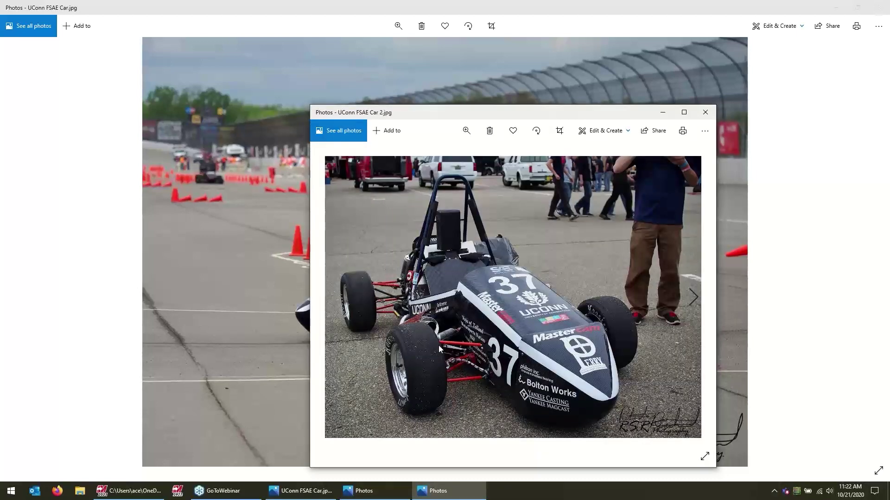
scroll(436, 348, "up", 4)
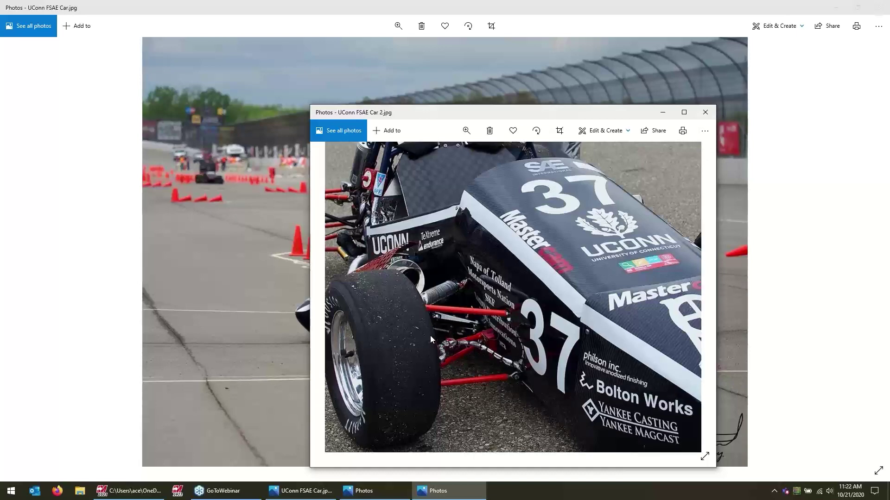
Step: Switch to Mastercam, hide the Fixture - Assembly level, and view the bare upright from several angles
left_click(130, 491)
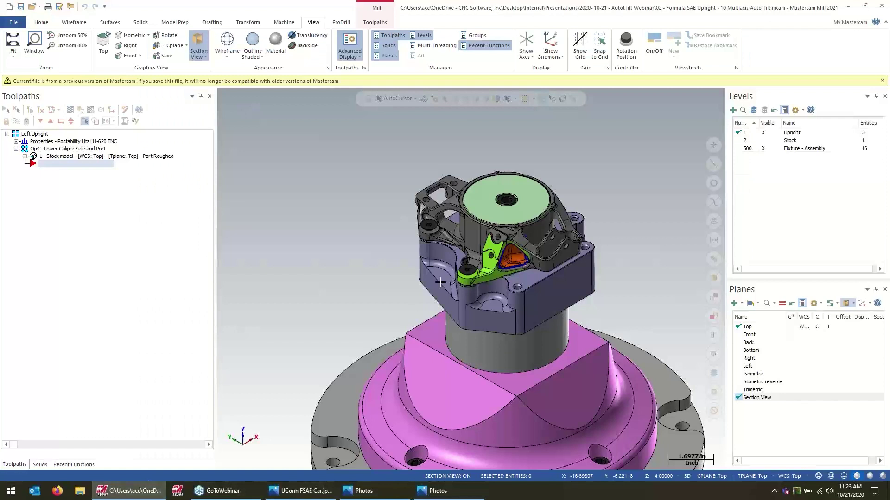
left_click(763, 148)
middle_click_drag(607, 182, 482, 233)
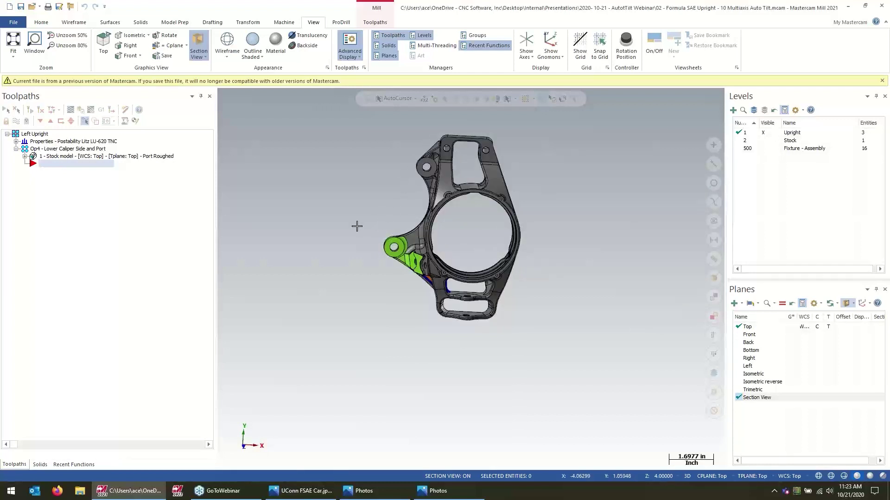
middle_click_drag(411, 177, 528, 304)
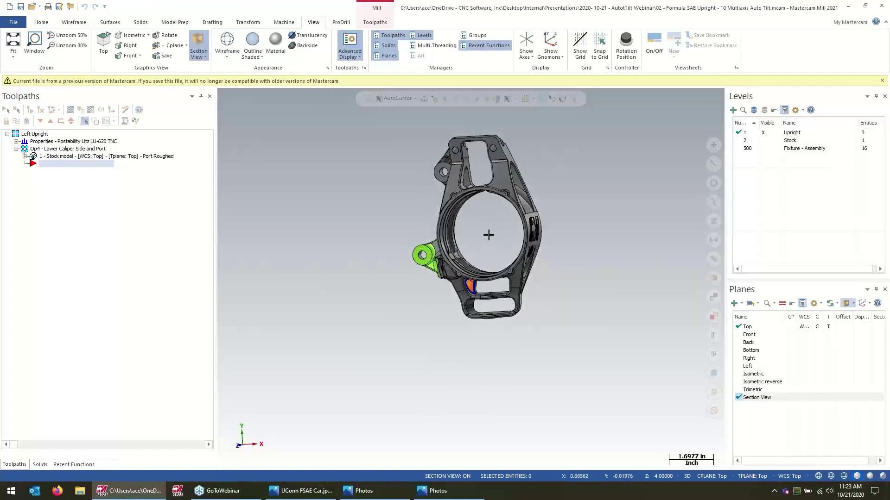
middle_click_drag(488, 235, 469, 247)
Step: Examine the orange triangular port beside the green caliper mount on the upright
scroll(440, 263, "up", 3)
scroll(394, 269, "up", 2)
scroll(407, 296, "down", 1)
scroll(470, 247, "up", 2)
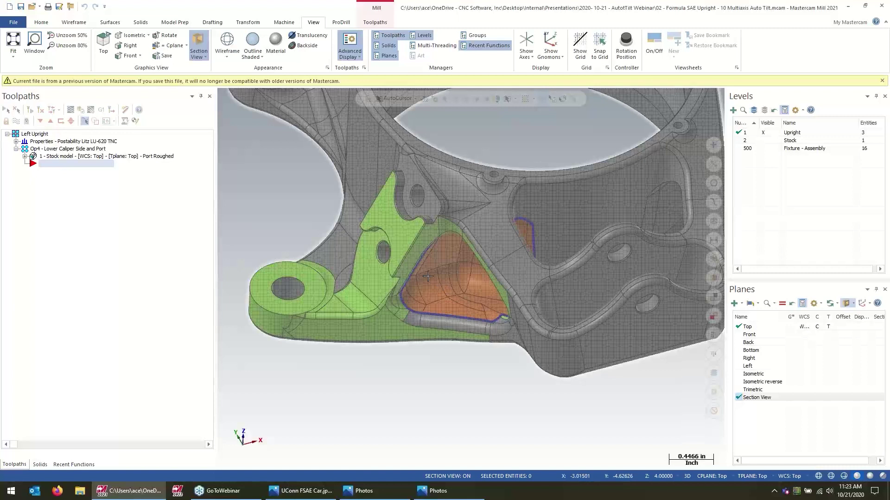
middle_click_drag(462, 286, 439, 264)
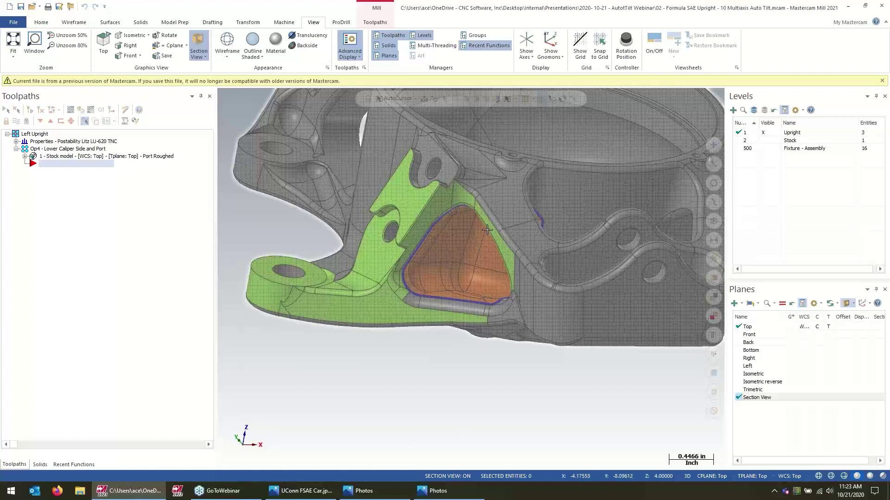
Step: Display the Port Roughed stock model on the upright and examine the material left inside the triangular port
left_click(76, 156)
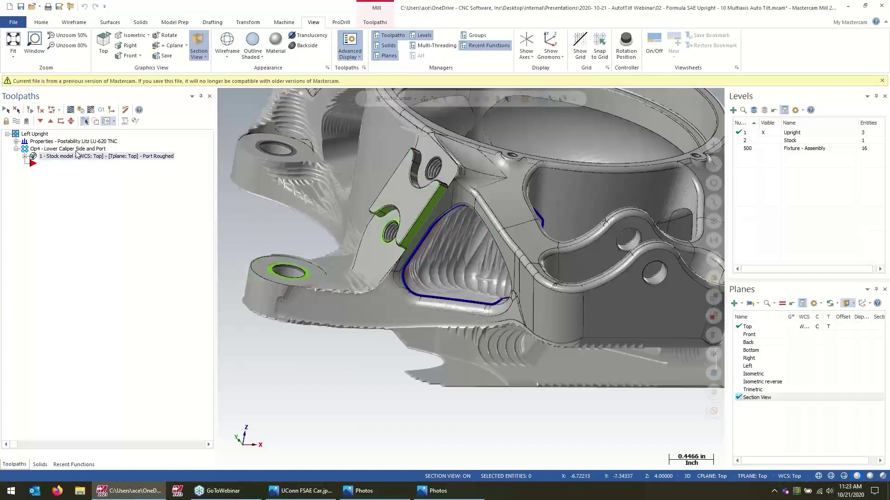
mouse_move(292, 213)
middle_mouse_down()
mouse_move(360, 219)
mouse_move(287, 209)
middle_mouse_up()
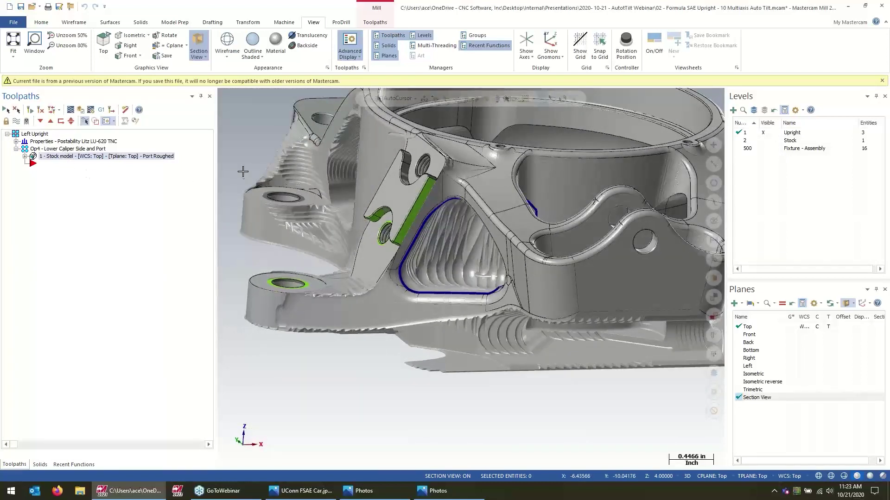
middle_click_drag(391, 198, 429, 195)
scroll(428, 195, "up", 10)
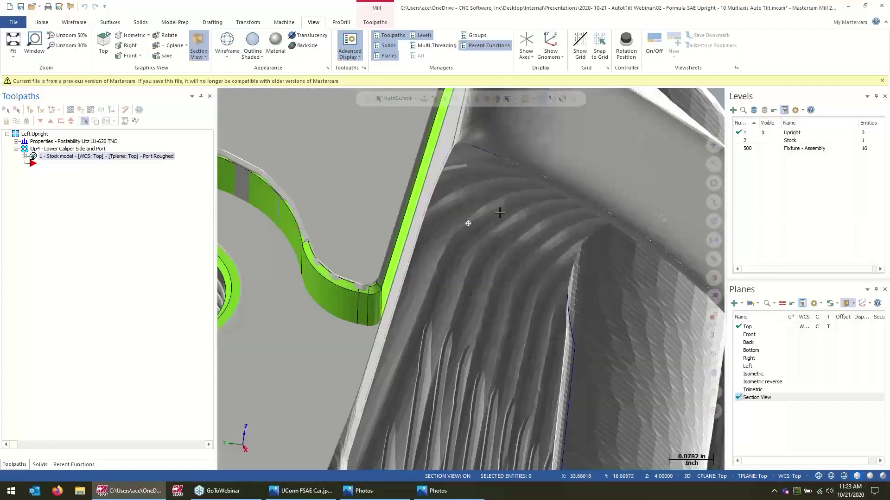
middle_click_drag(499, 213, 492, 211)
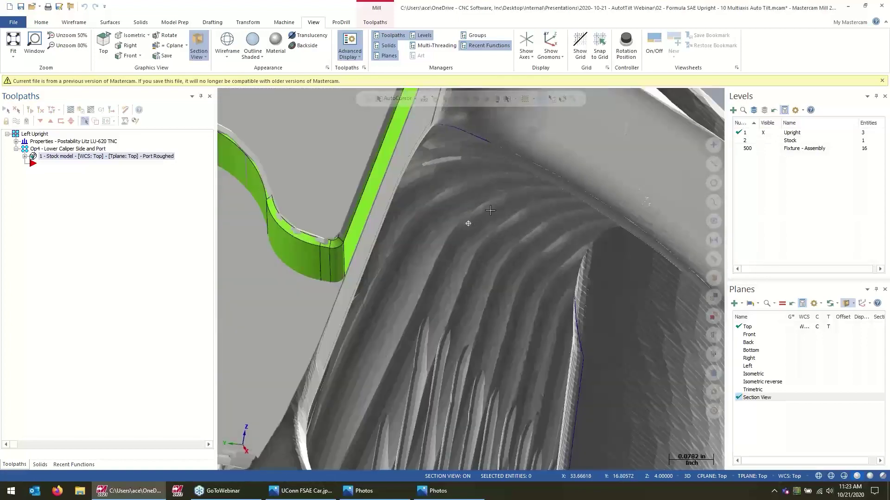
scroll(509, 222, "down", 4)
scroll(515, 231, "down", 3)
middle_click_drag(515, 231, 417, 218)
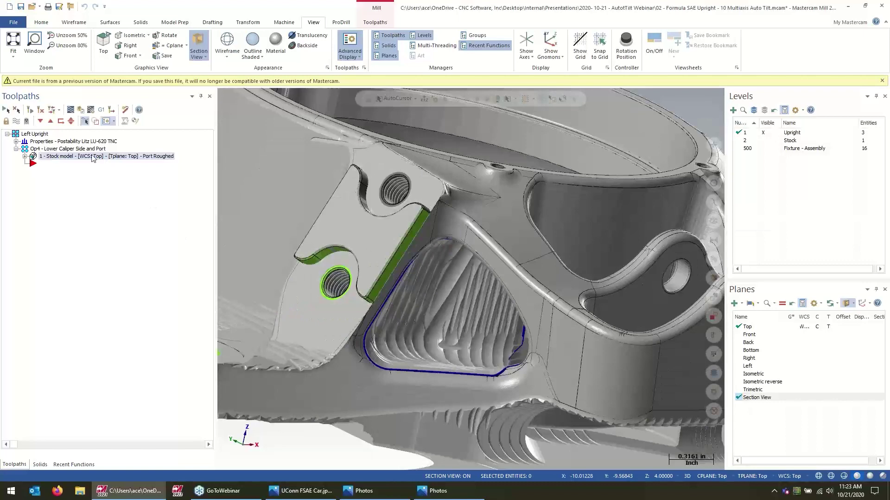
Step: Hide the Port Roughed stock model and view the orange triangular port on the finished upright
left_click(91, 150)
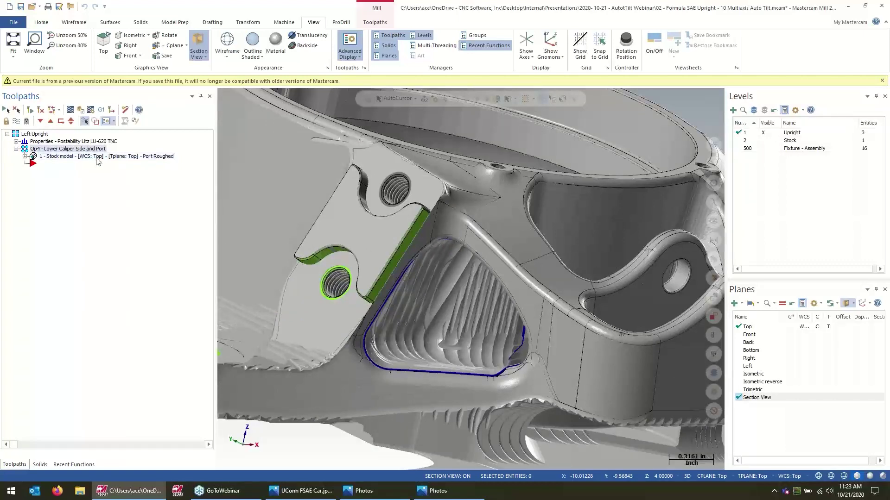
left_click(61, 142)
scroll(621, 269, "down", 2)
middle_click_drag(621, 269, 535, 316)
scroll(409, 358, "down", 2)
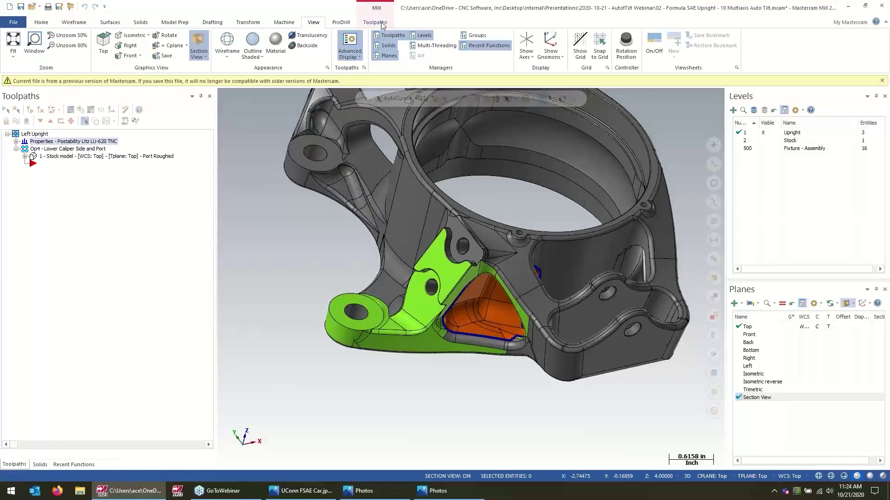
Step: Create a multiaxis Morph toolpath for the orange triangular port
left_click(379, 23)
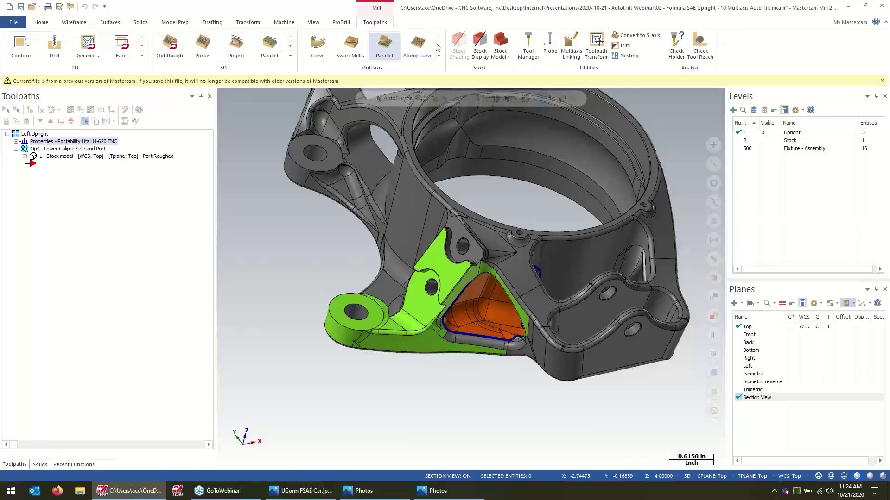
scroll(512, 353, "up", 2)
scroll(510, 347, "up", 1)
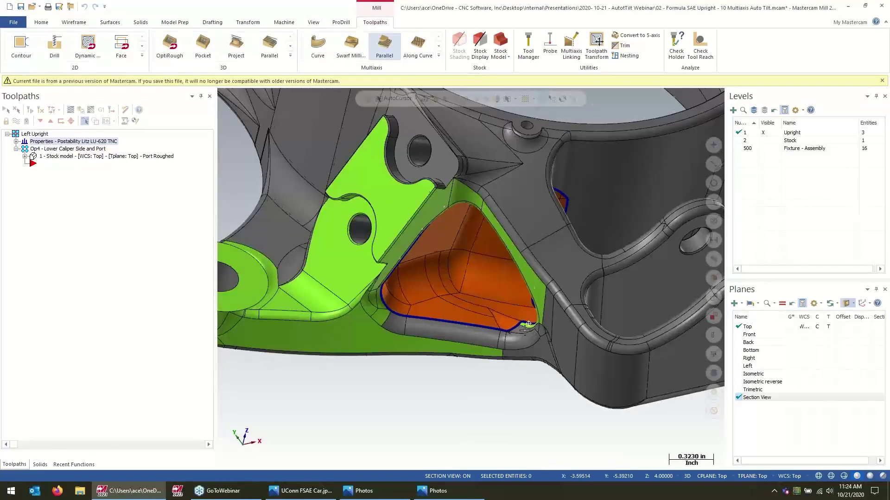
mouse_move(502, 330)
middle_mouse_down()
mouse_move(533, 254)
mouse_move(478, 280)
middle_mouse_up()
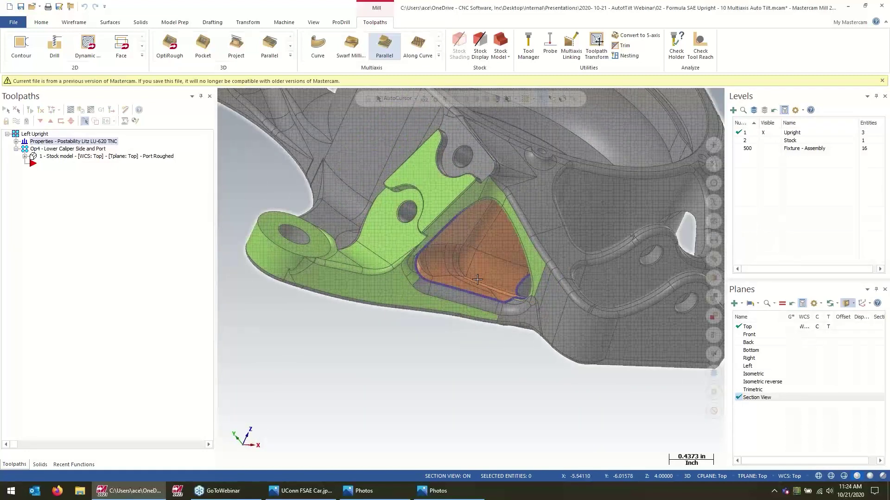
scroll(477, 280, "down", 1)
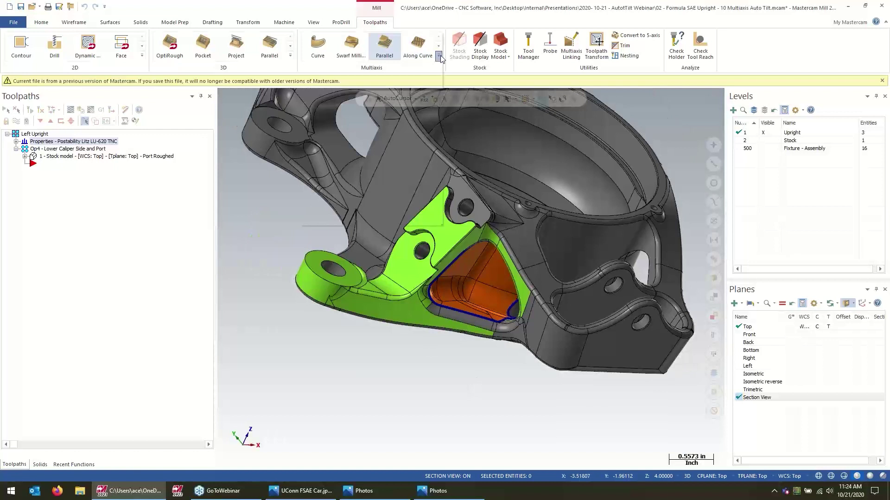
left_click(438, 56)
left_click(319, 85)
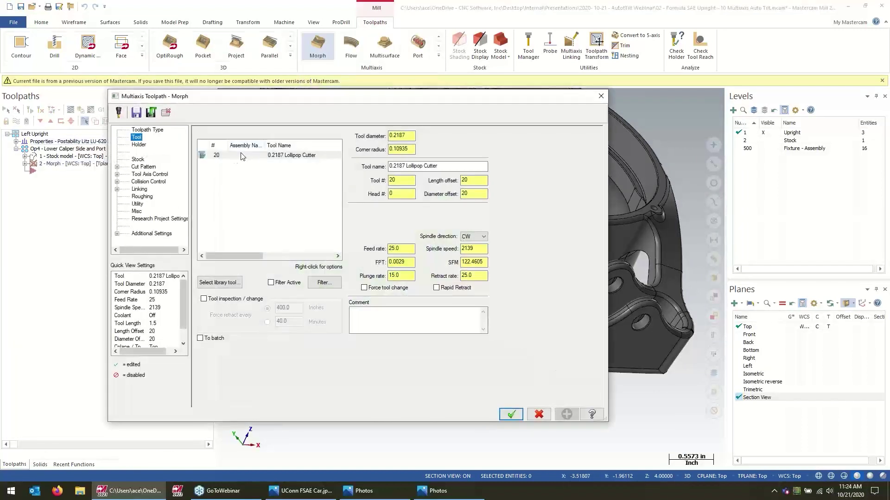
Step: Select the 0.2187 Lollipop Cutter for the Morph toolpath and review its geometry and holder
left_click(241, 155)
double_click(241, 155)
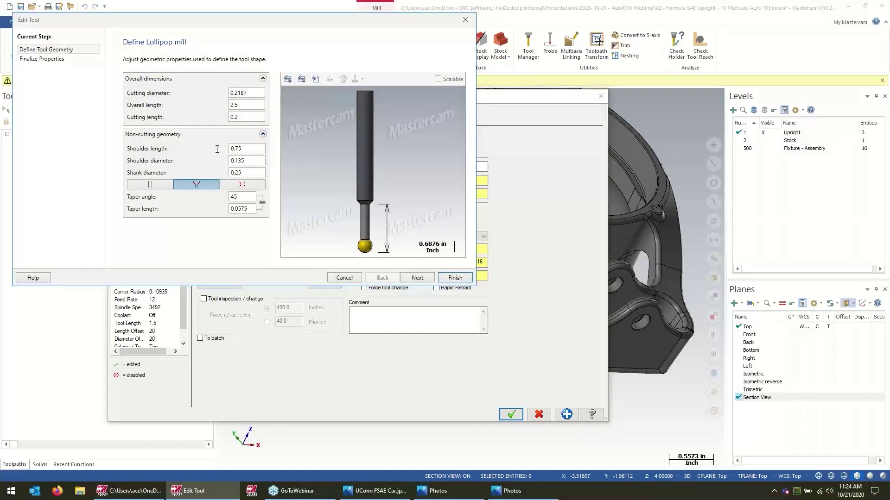
left_click(344, 278)
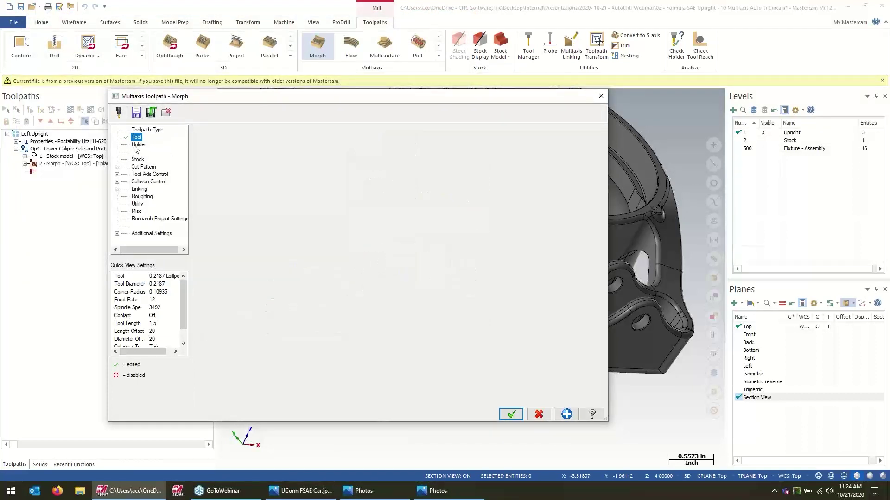
key("Down")
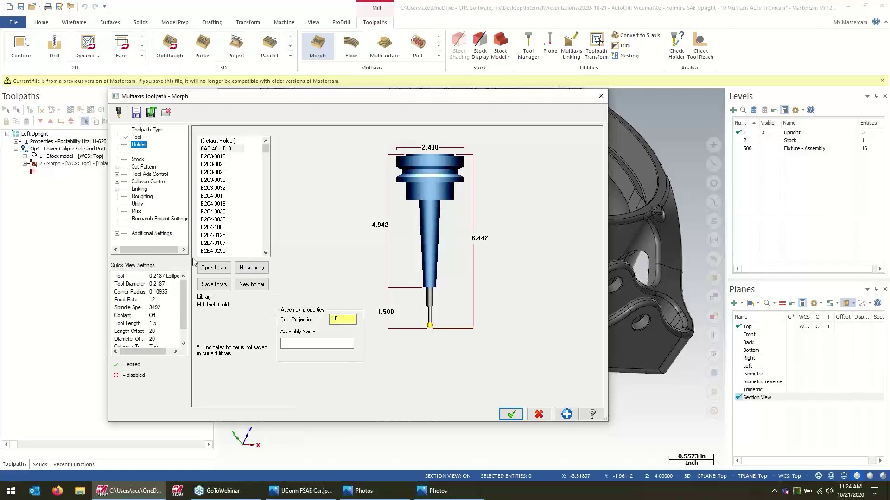
left_click(252, 288)
Step: Chain the blue edge curve around one port opening as Pattern From and the curve around the opposite opening as Pattern To
left_click(144, 167)
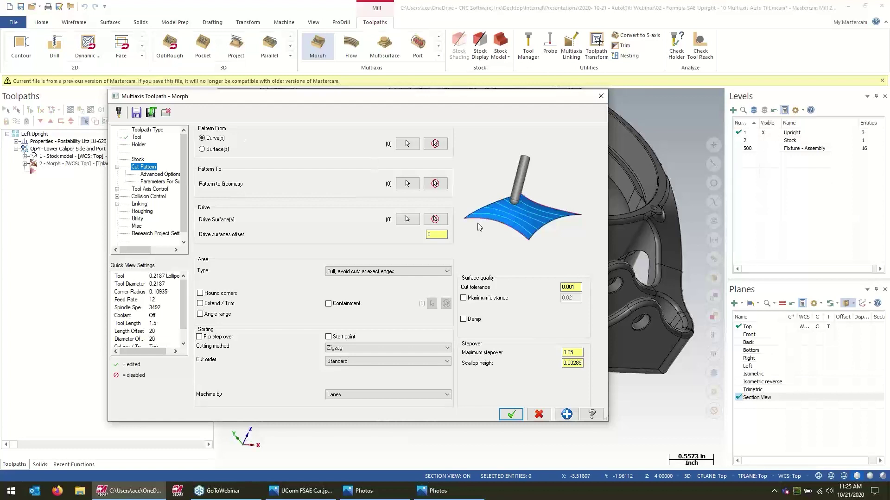
left_click(407, 144)
left_click(435, 304)
key("Return")
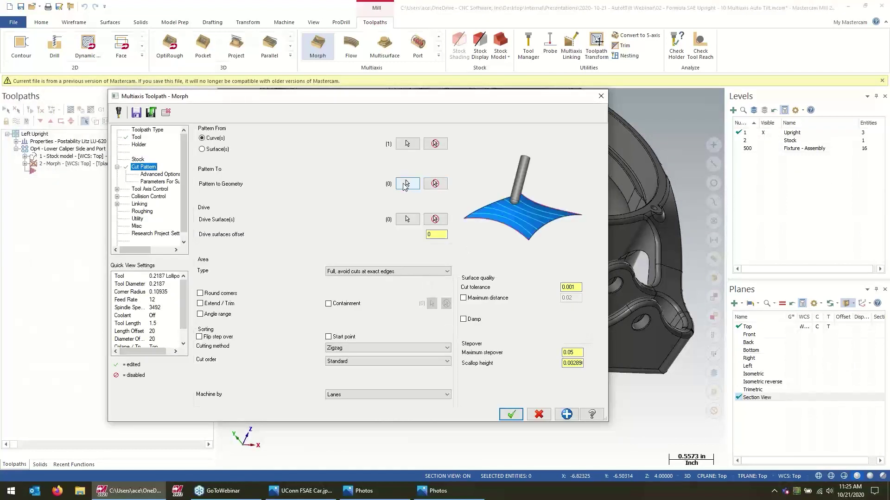
left_click(406, 184)
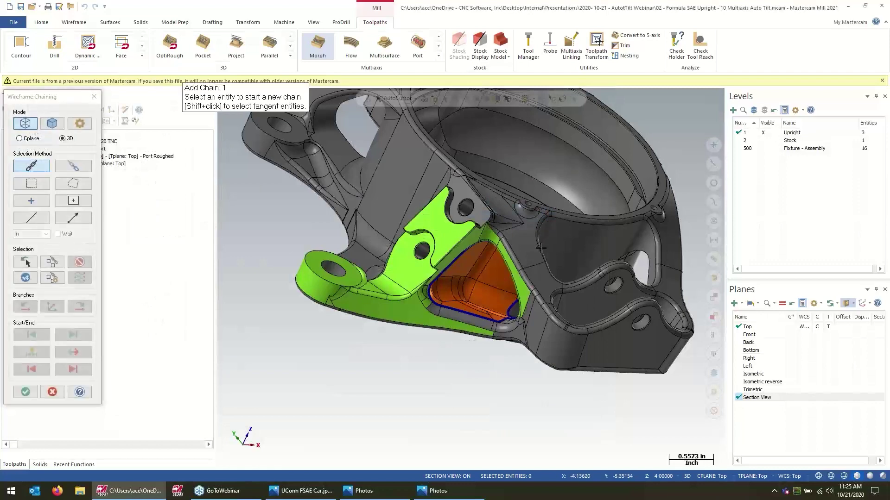
left_click(541, 248)
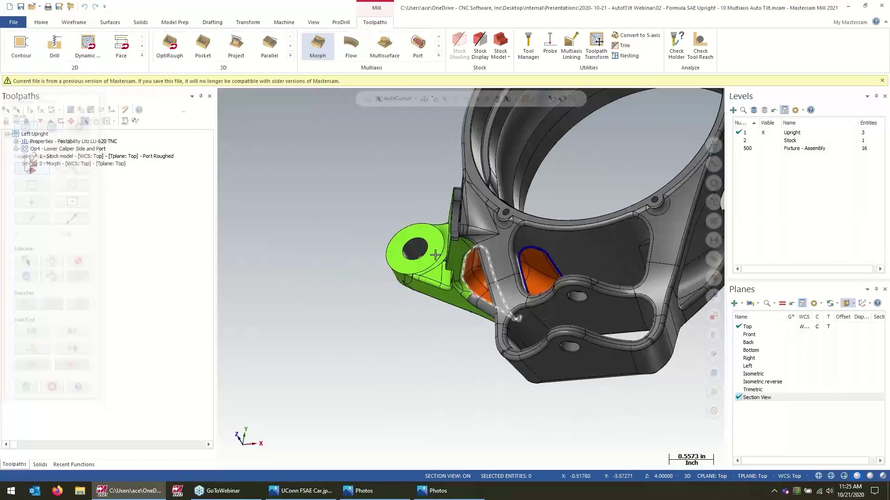
key("Return")
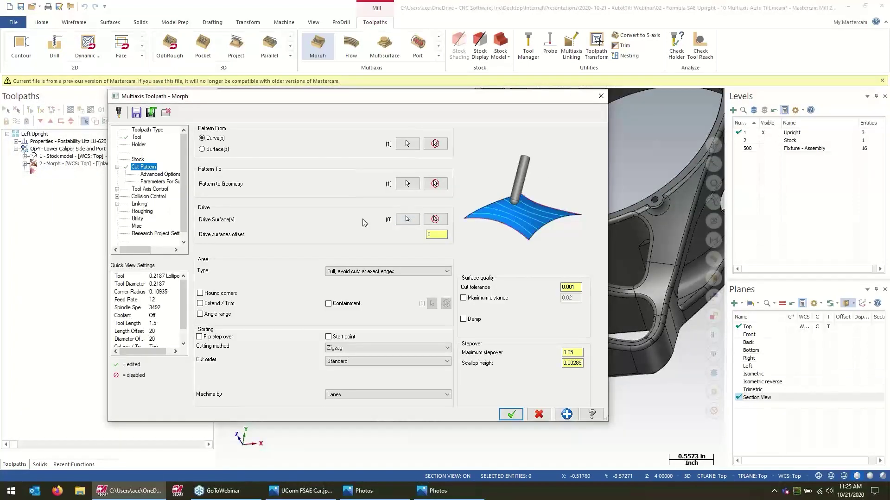
Step: Select all orange port faces by colour as the drive surfaces of the Morph toolpath
left_click(414, 222)
middle_click_drag(416, 282, 482, 324)
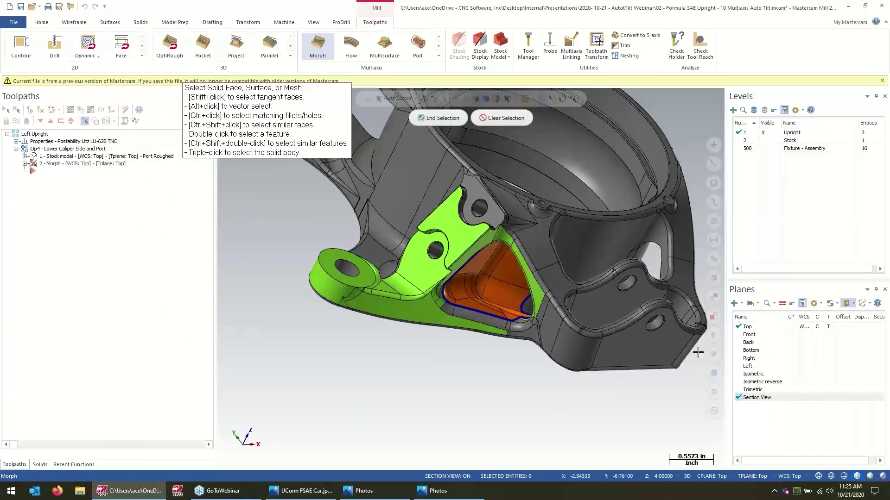
left_click(712, 355)
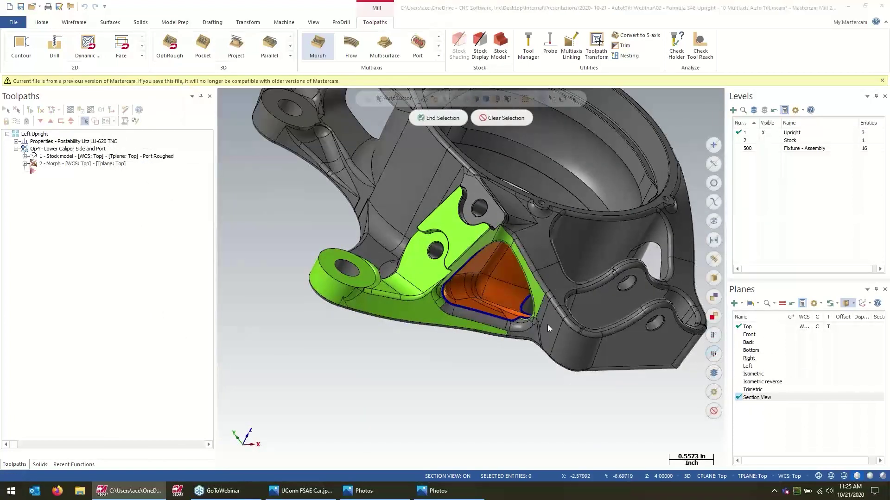
left_click(62, 276)
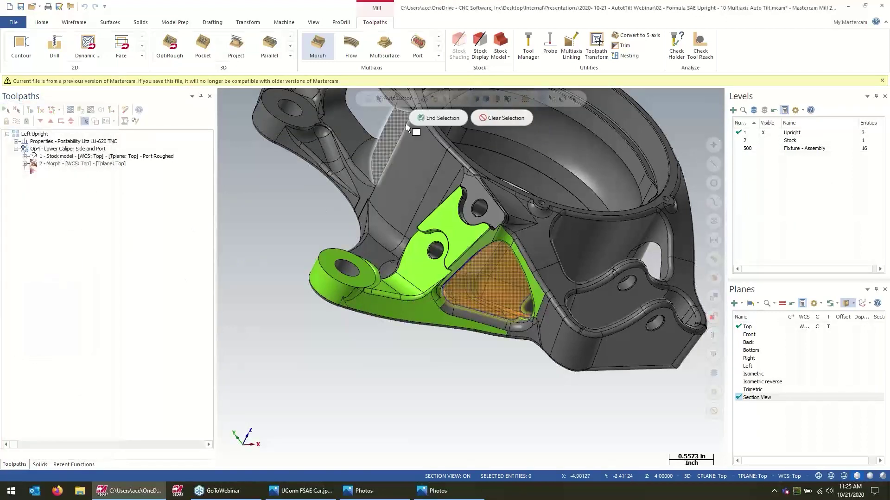
left_click(438, 118)
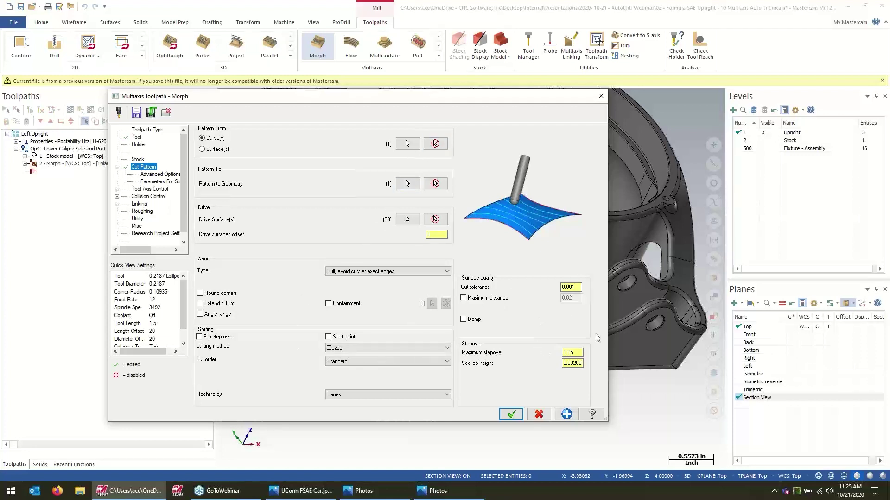
Step: Set the cutting method to Spiral and generate the Morph toolpath with collision check 1 disabled
left_click(396, 349)
left_click(388, 367)
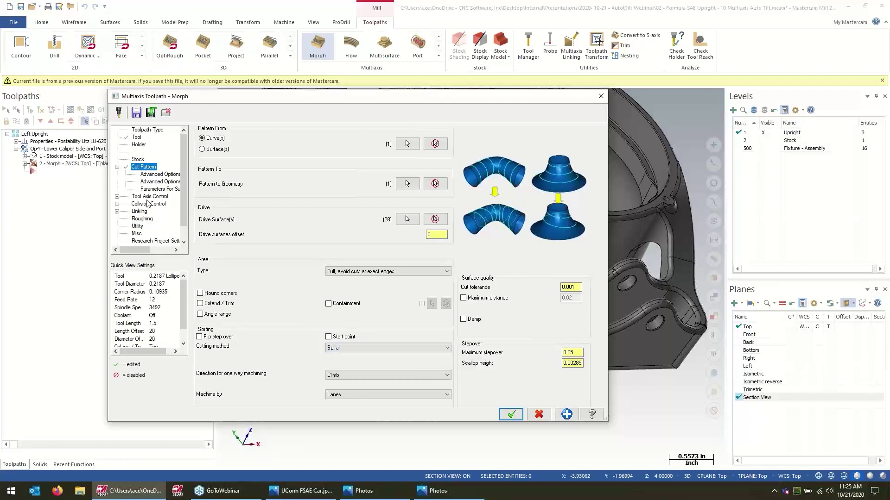
left_click(147, 198)
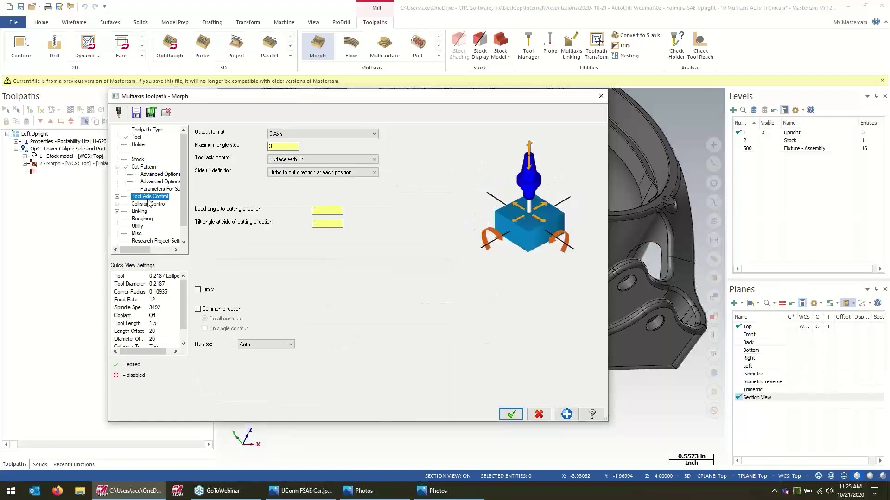
left_click(149, 204)
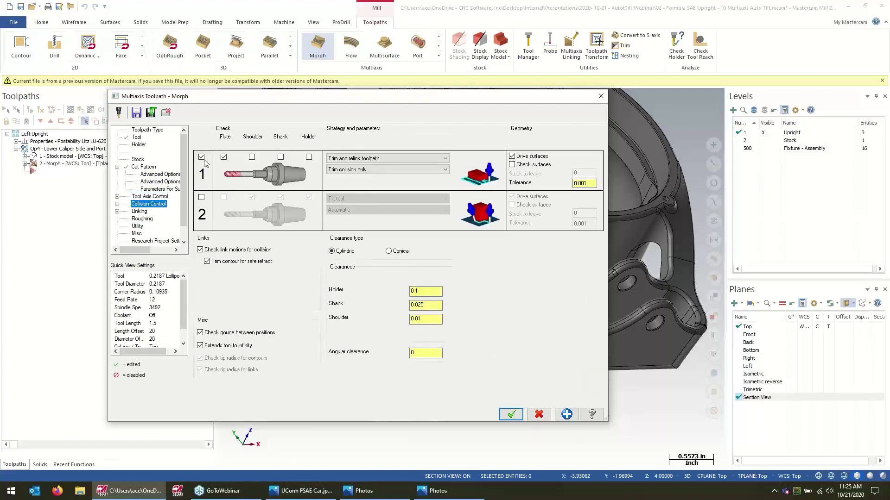
left_click(202, 158)
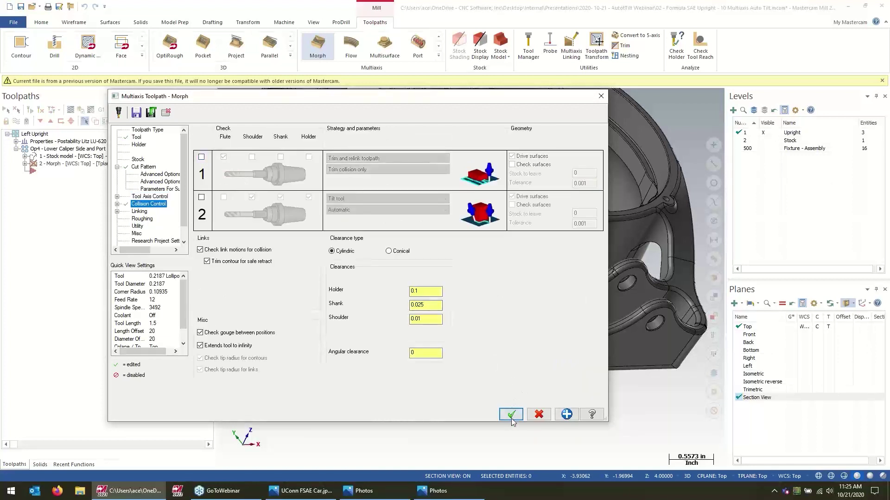
left_click(511, 413)
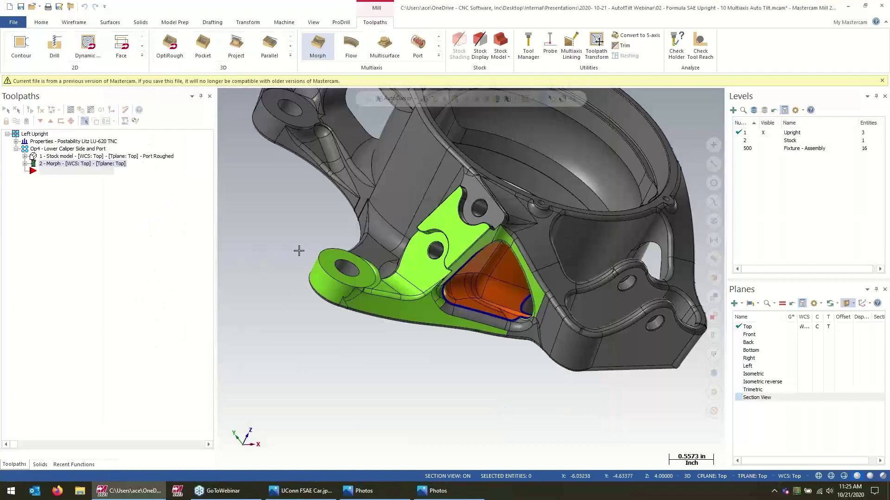
Step: Backplot the Morph toolpath and examine the tool and holder motion through the port
scroll(507, 266, "up", 3)
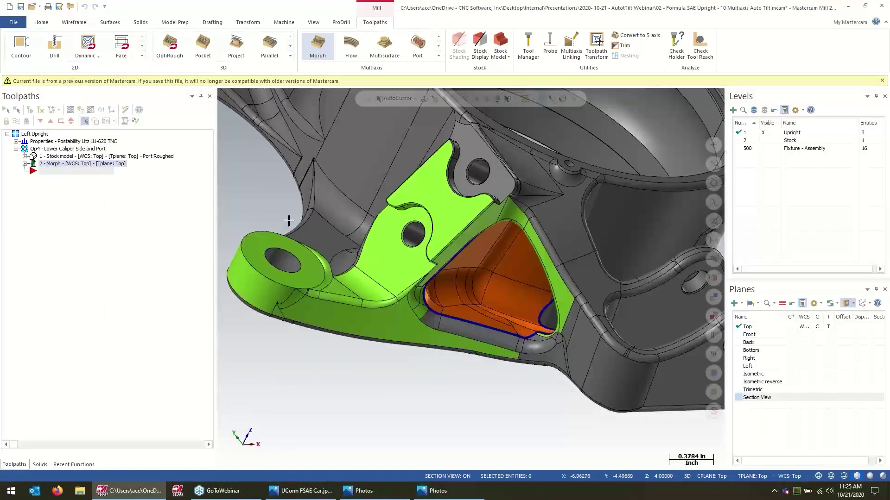
middle_click_drag(276, 180, 255, 181)
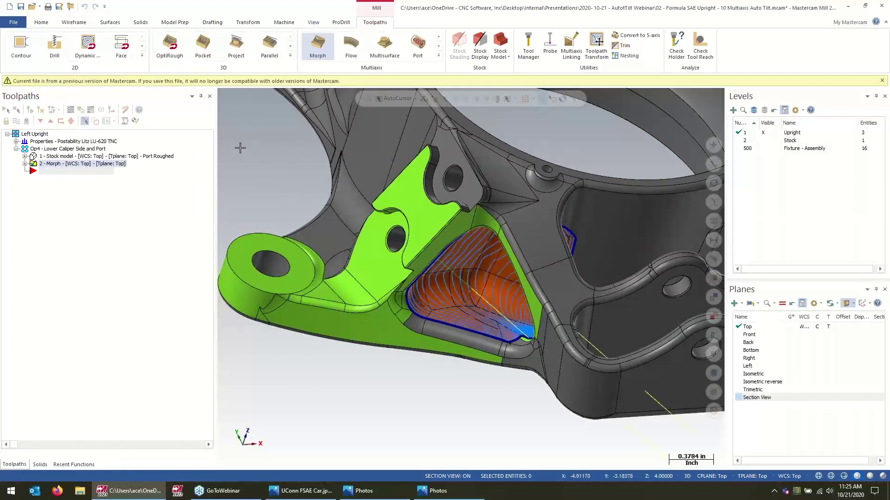
left_click(70, 109)
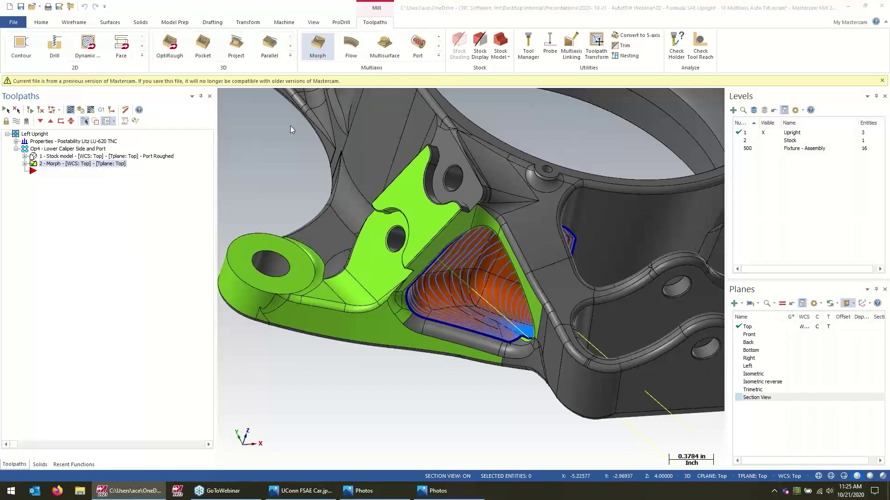
left_click_drag(362, 99, 533, 121)
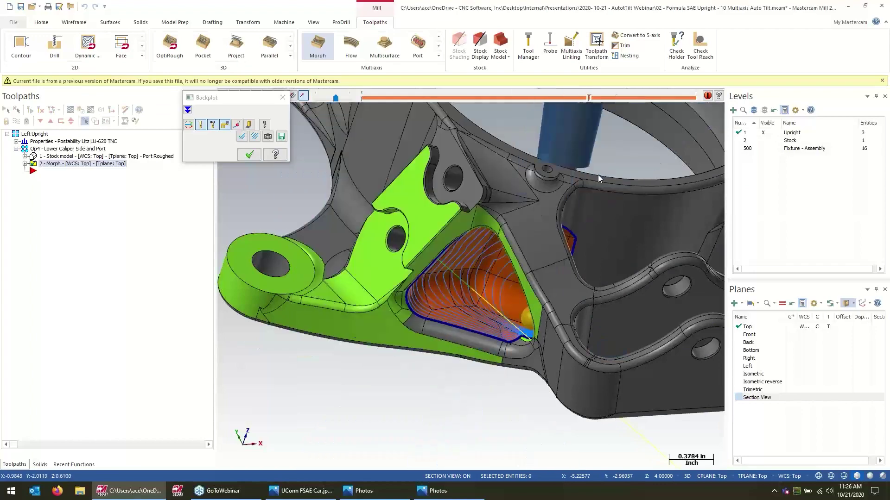
middle_click_drag(568, 345, 545, 353)
scroll(545, 353, "down", 3)
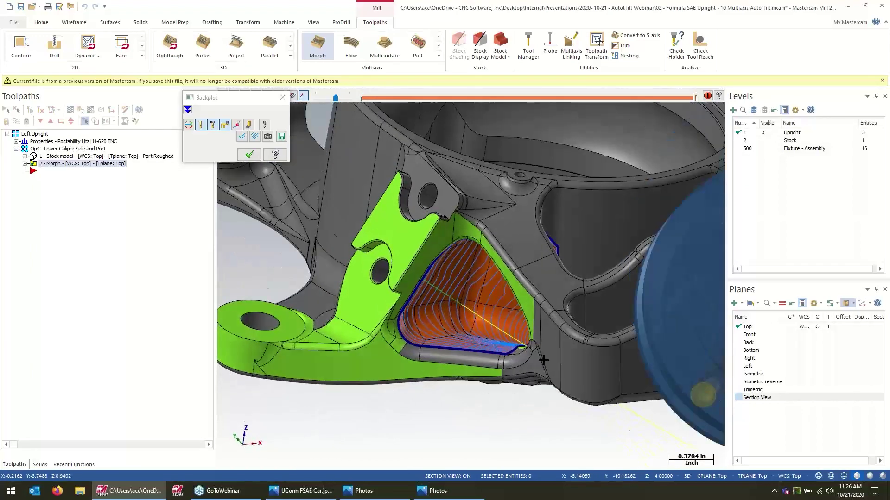
left_click(249, 154)
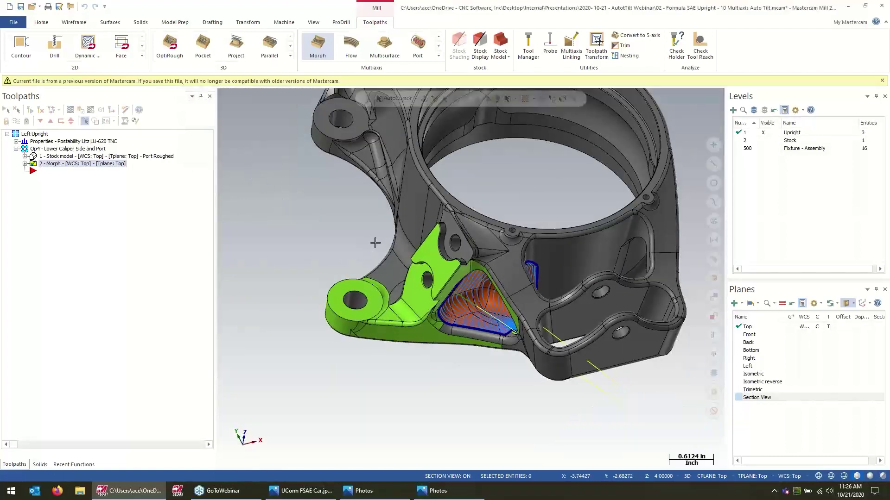
Step: Expand the Morph operation and display the Top plane's axes on the upright to examine their direction relative to the port
left_click(25, 164)
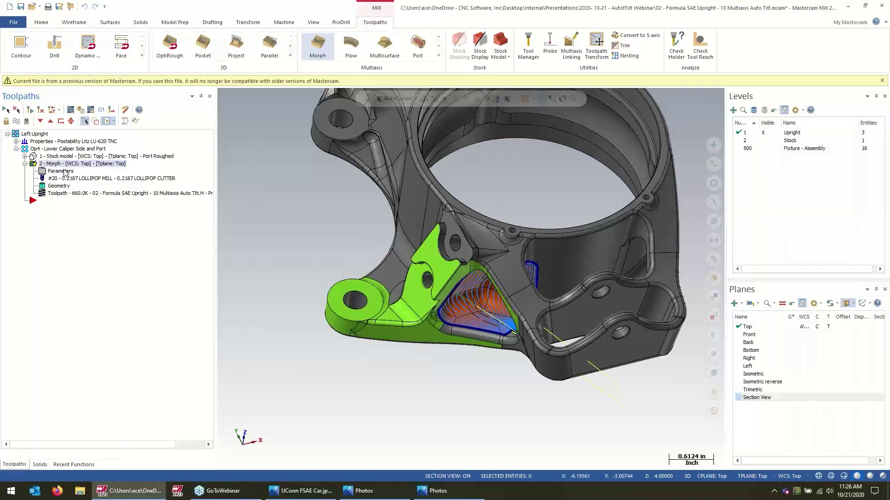
middle_click_drag(335, 289, 380, 287)
left_click(747, 327)
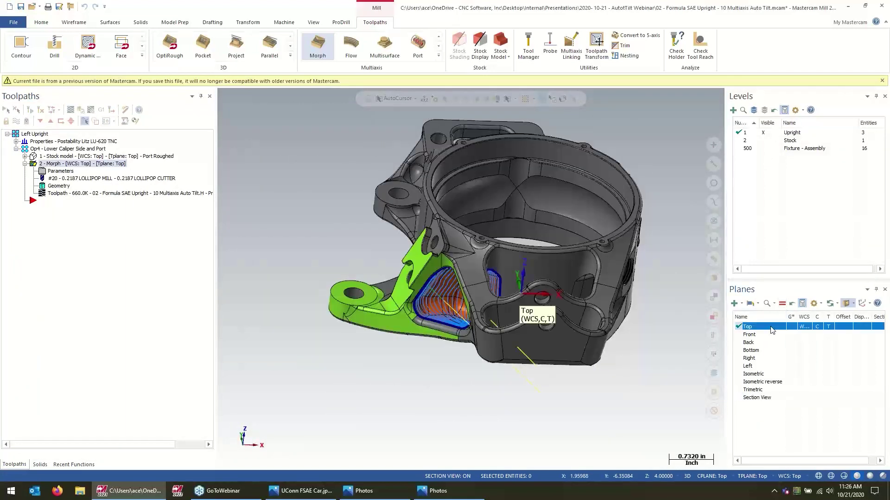
middle_click_drag(595, 341, 612, 331)
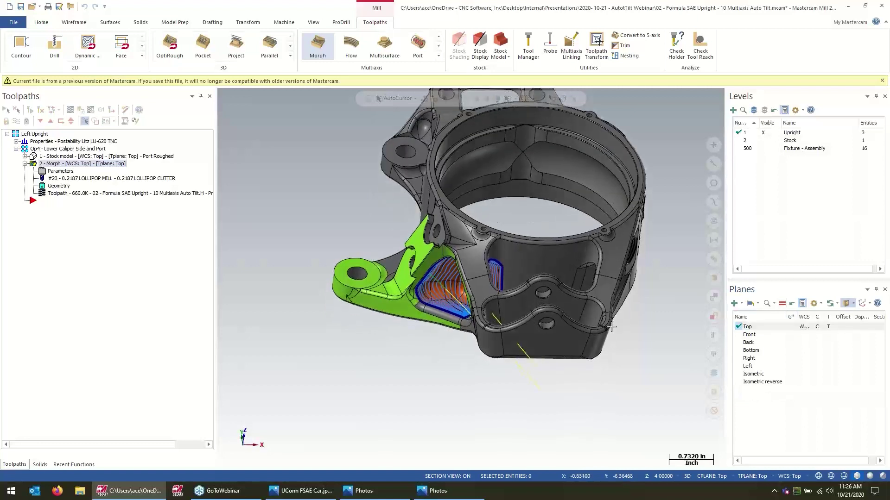
left_click(755, 328)
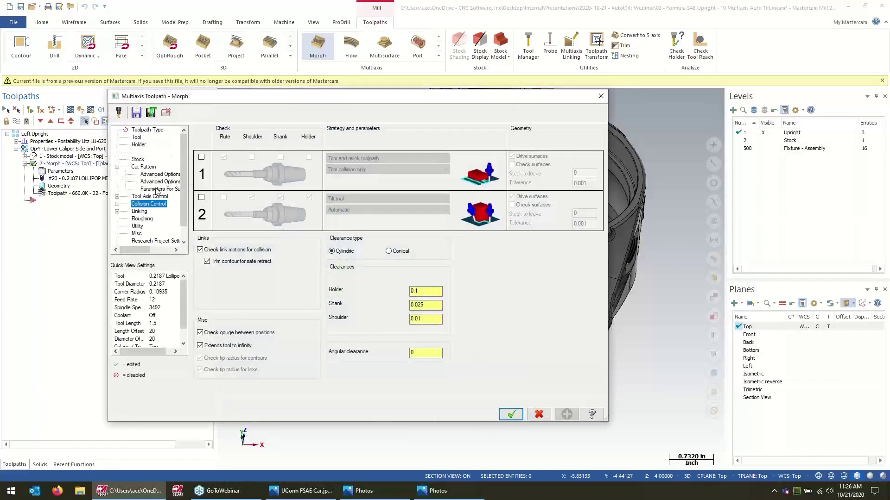
Step: Set the Morph toolpath's tool axis control to Fixed angle to axis, using the X-axis as the reference
left_click(153, 197)
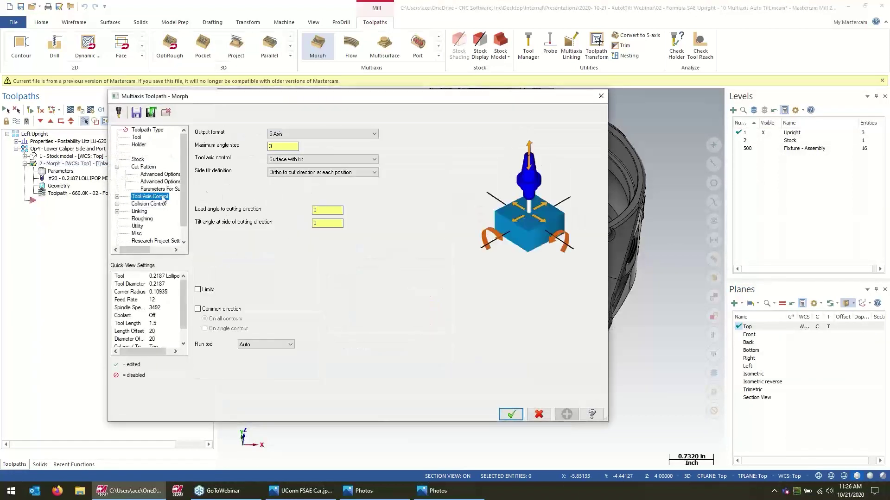
left_click(322, 159)
left_click(316, 186)
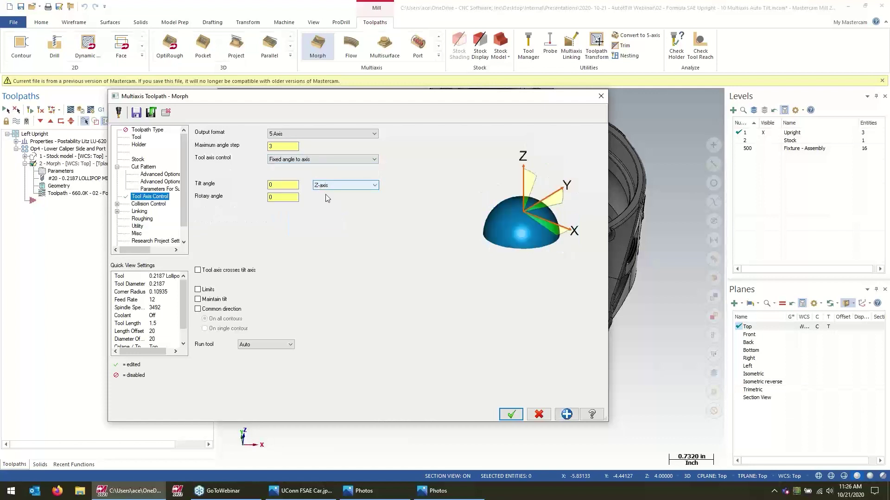
left_click(335, 185)
left_click(334, 195)
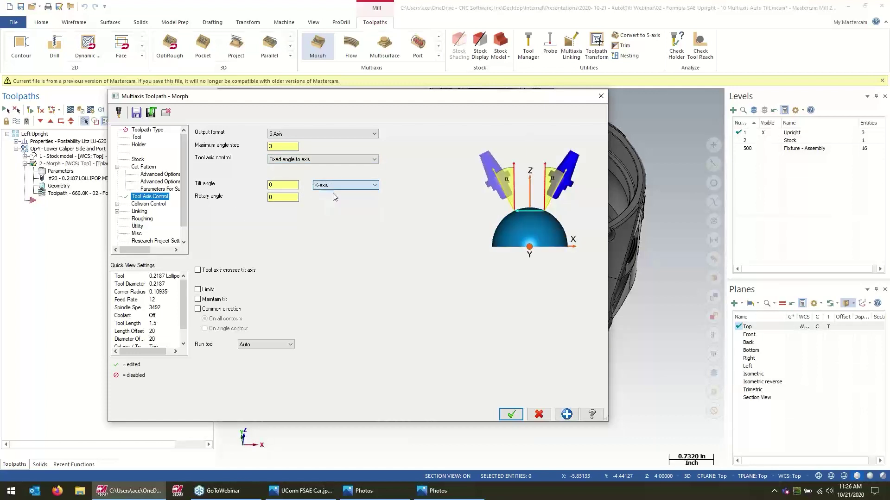
Step: Set the tilt angle from the X-axis to 180 and regenerate the Morph toolpath
left_click(277, 185)
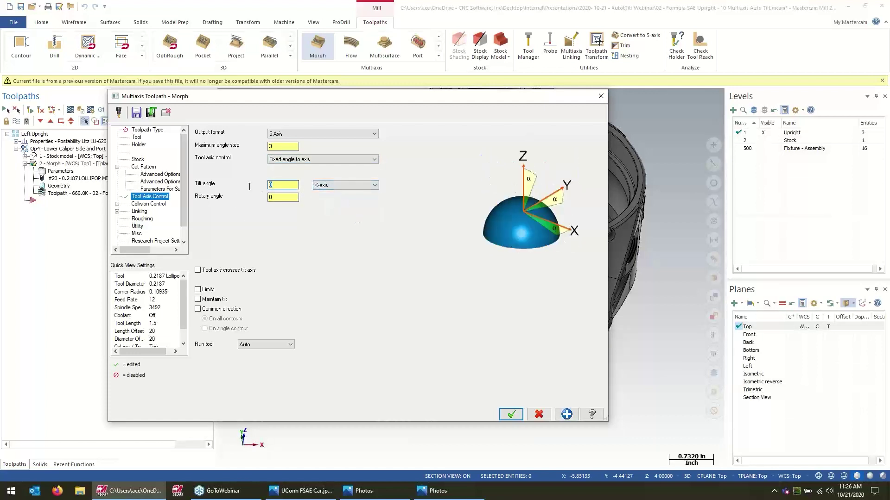
left_click_drag(525, 98, 480, 340)
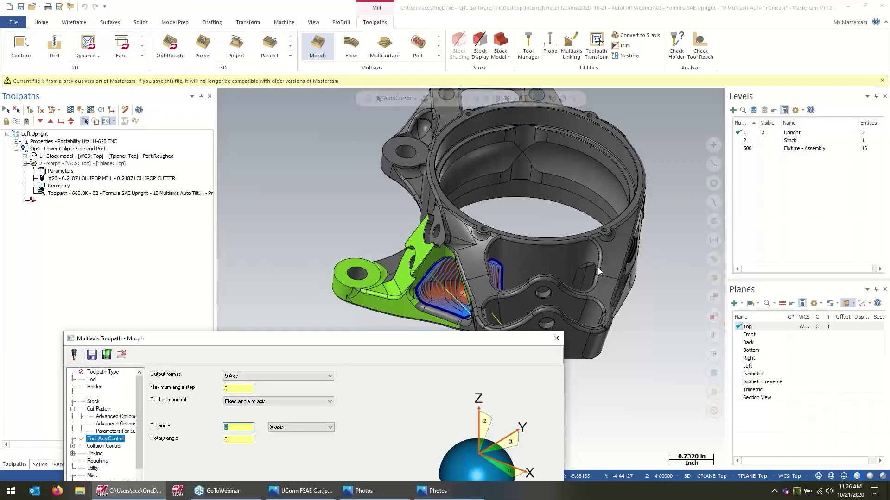
left_click_drag(383, 335, 369, 134)
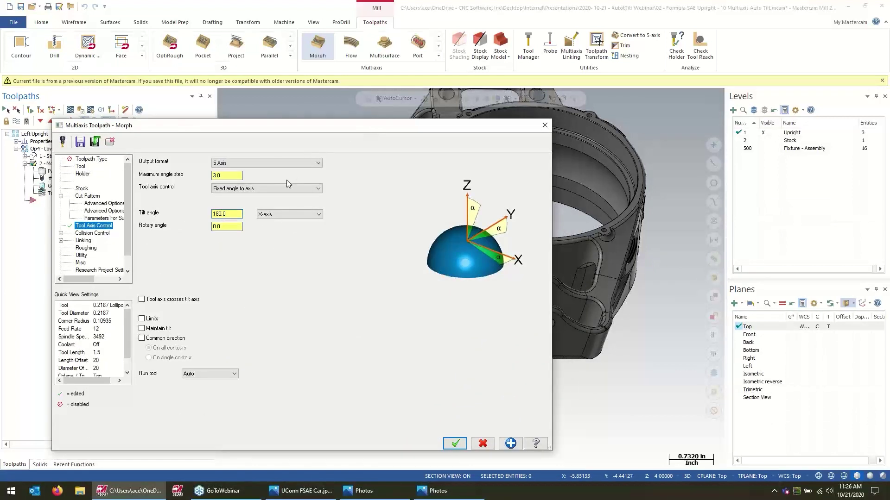
left_click(454, 442)
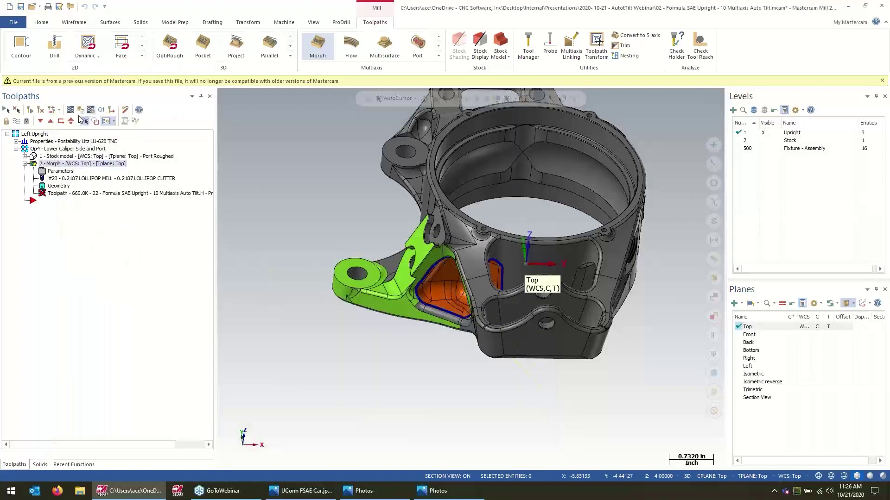
left_click(30, 110)
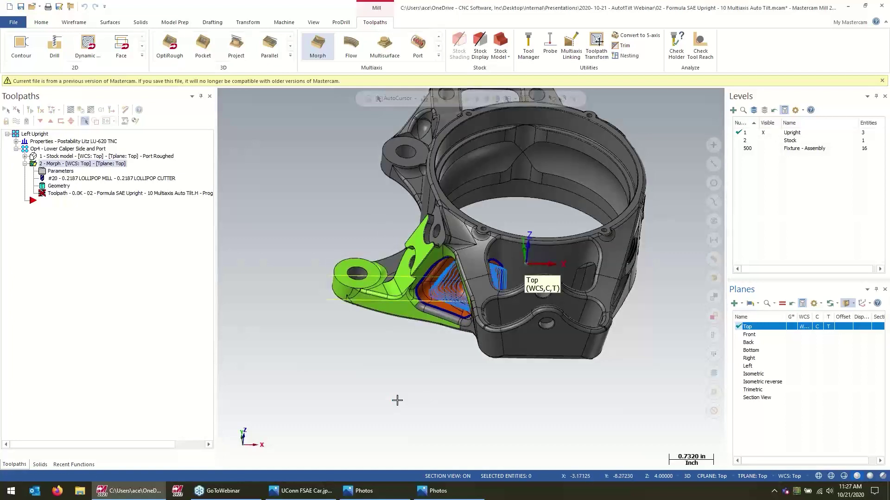
Step: Backplot the fixed-angle Morph toolpath and examine the tool and holder against the green faces beside the port
middle_click_drag(397, 399, 420, 390)
scroll(429, 325, "up", 3)
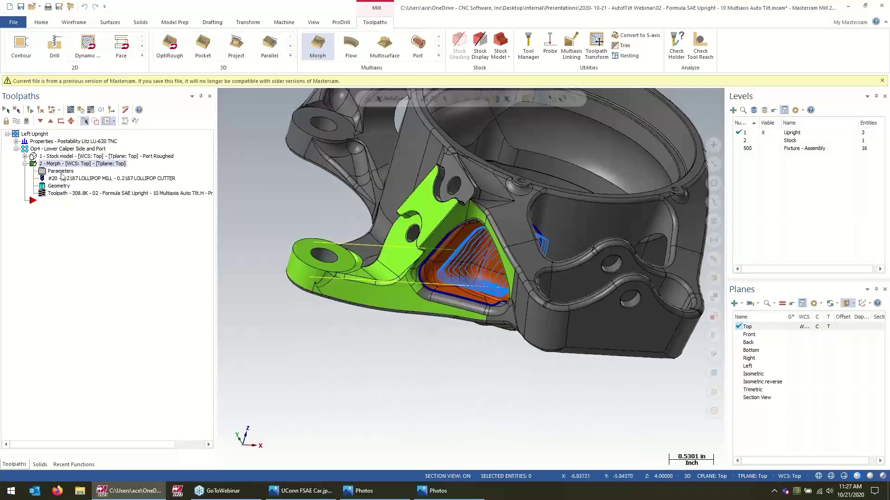
left_click(71, 110)
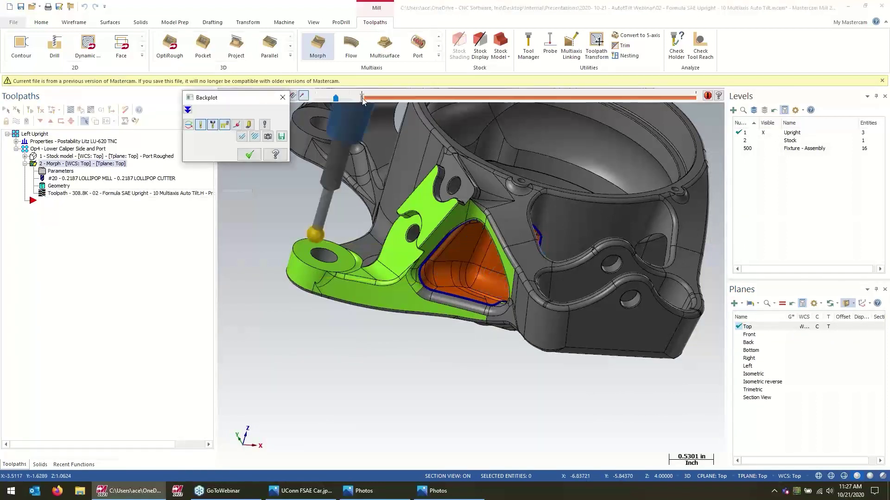
mouse_move(377, 101)
left_mouse_down()
mouse_move(654, 141)
mouse_move(432, 137)
left_mouse_up()
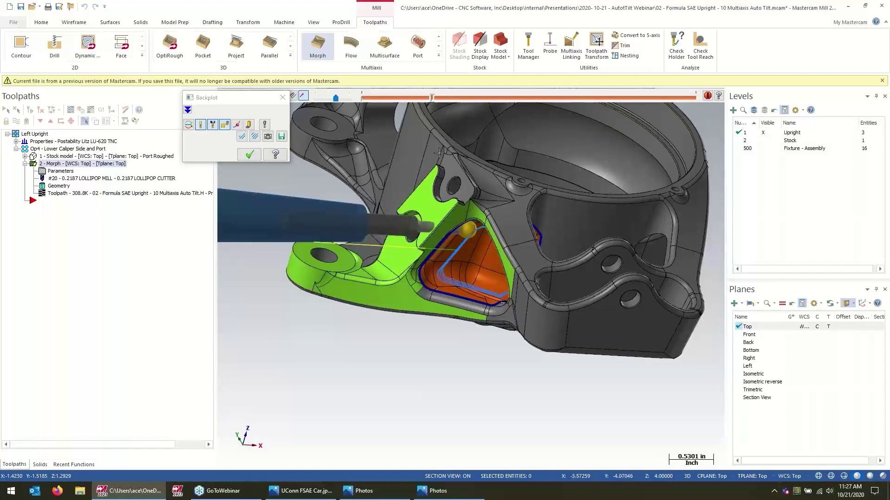
middle_click_drag(427, 261, 398, 253)
key("Escape")
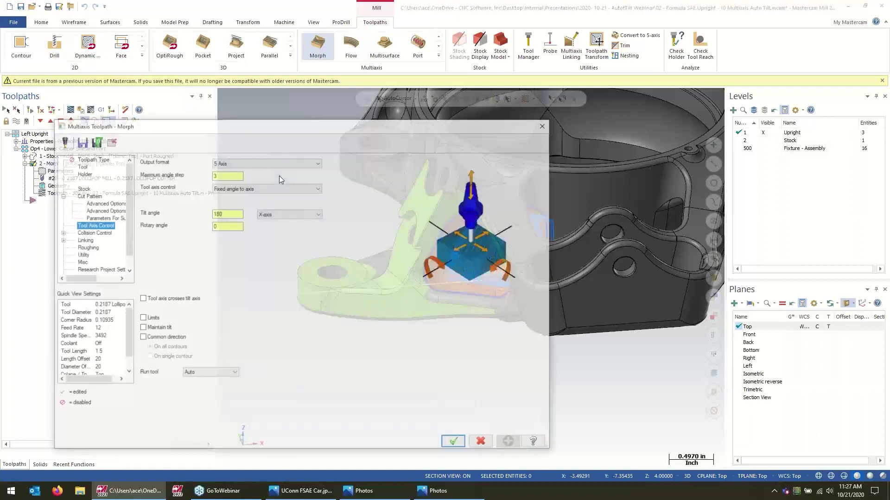
Step: Enable collision check 1 for shoulder, shank and holder but not flute, with the Tilt tool strategy set to Automatic
left_click(90, 233)
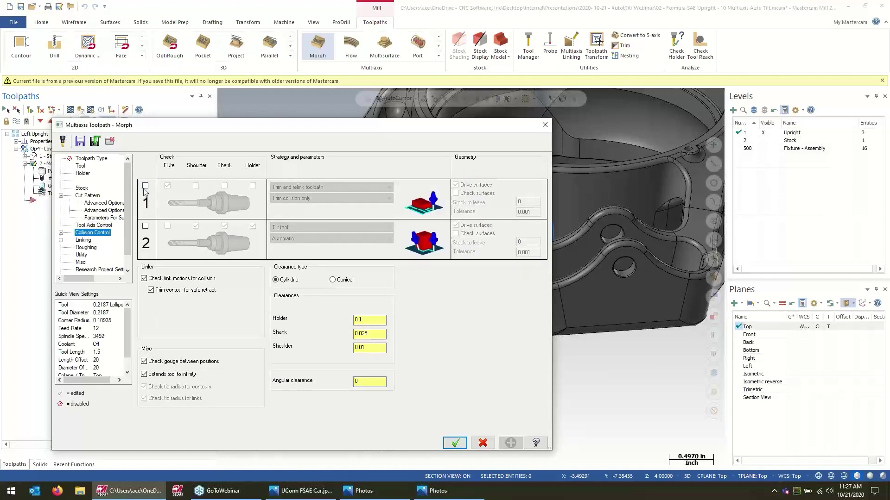
left_click(145, 186)
left_click(168, 185)
left_click(196, 186)
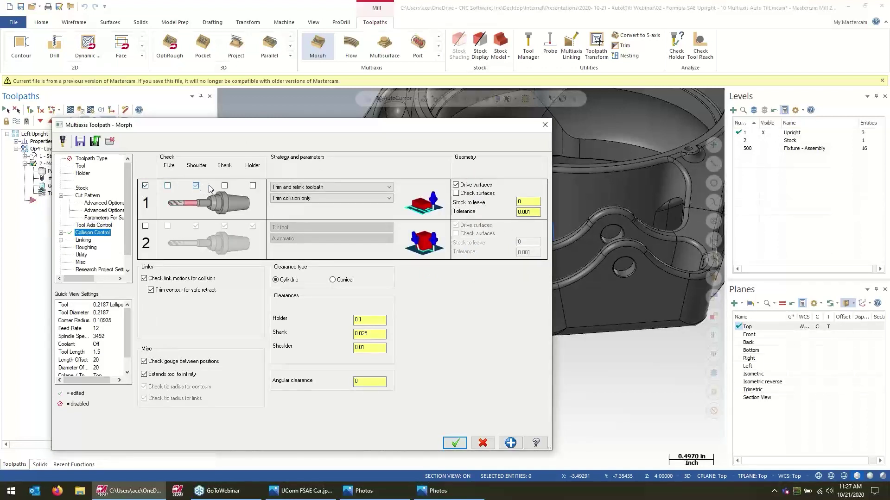
left_click(224, 186)
left_click(253, 186)
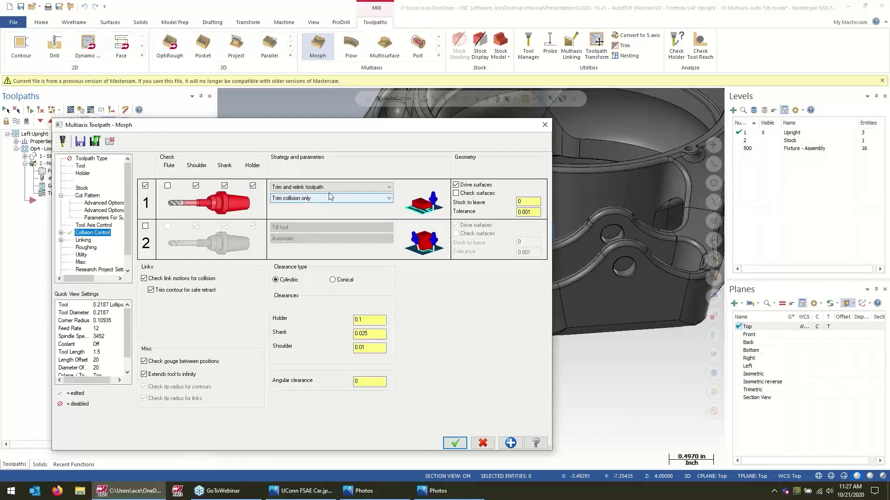
left_click(304, 187)
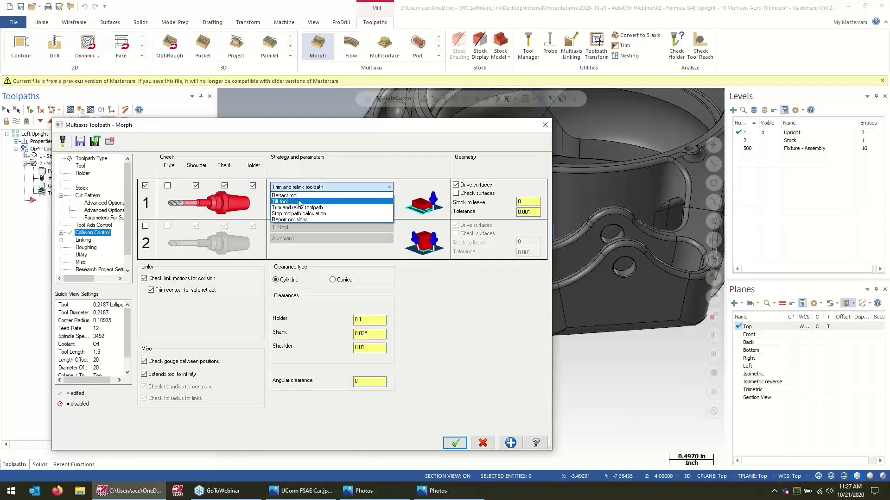
left_click(299, 202)
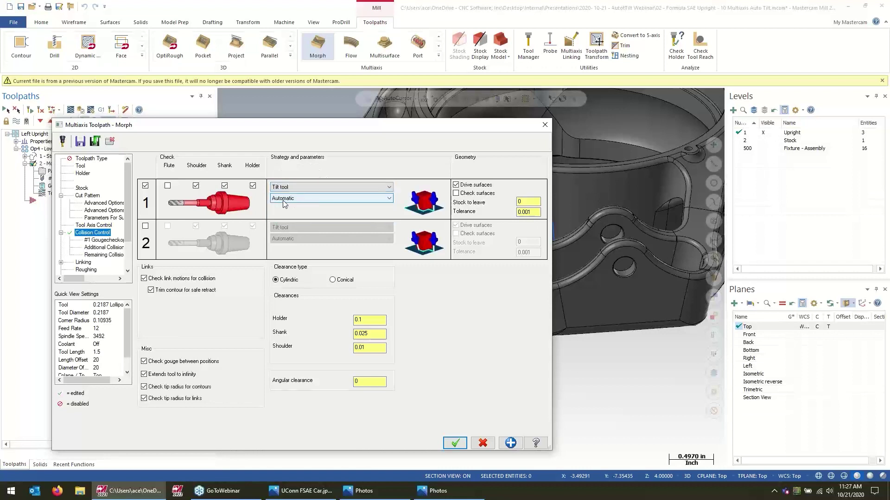
Step: Include check surfaces in collision check 1 and select all green faces by colour as those surfaces
left_click(482, 194)
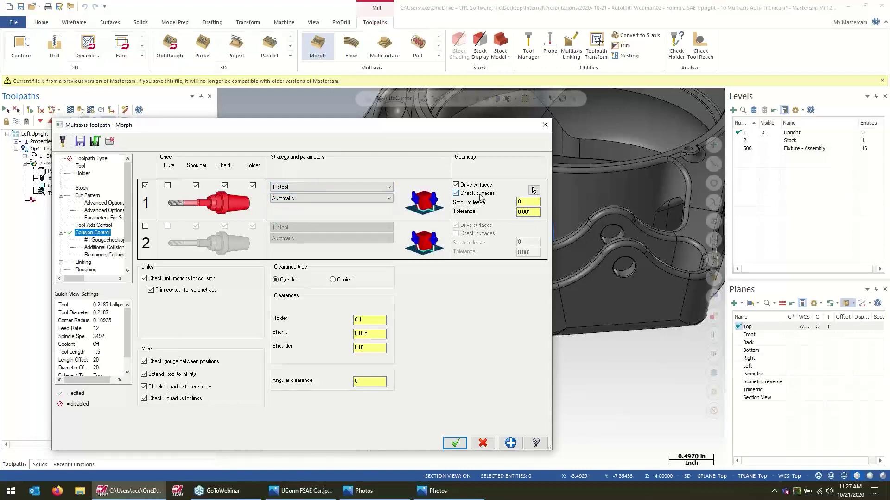
left_click(534, 190)
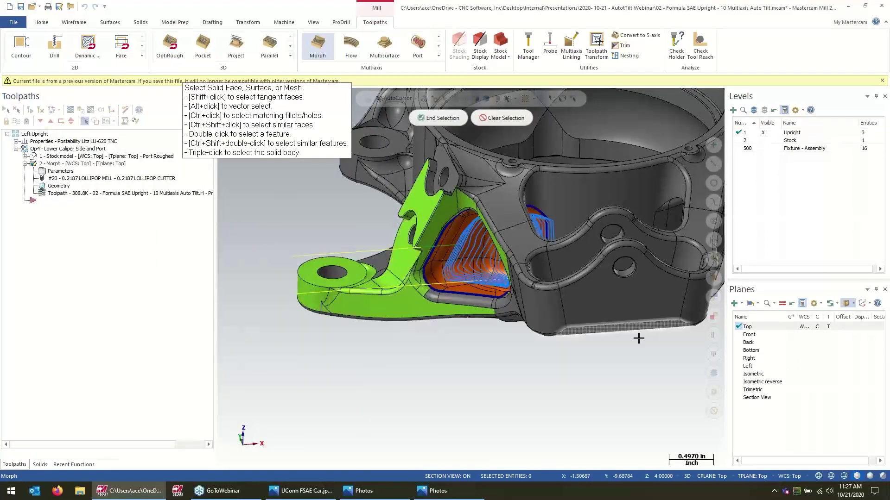
left_click(713, 354)
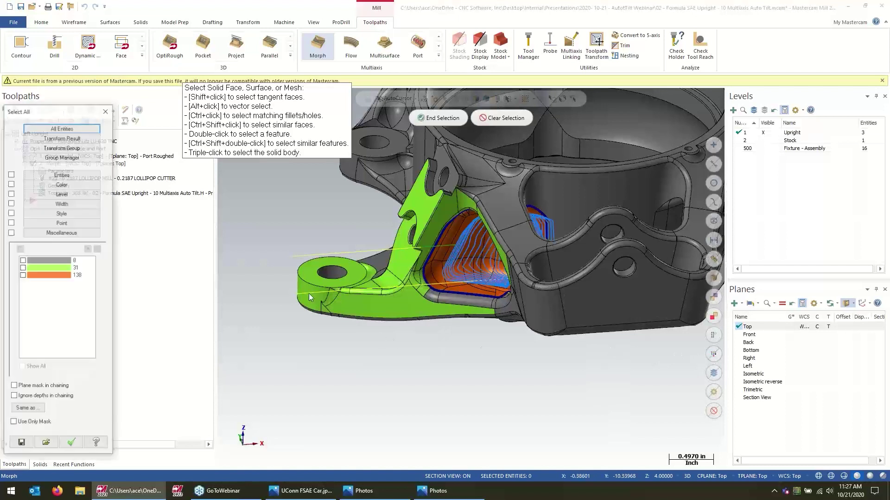
left_click(72, 443)
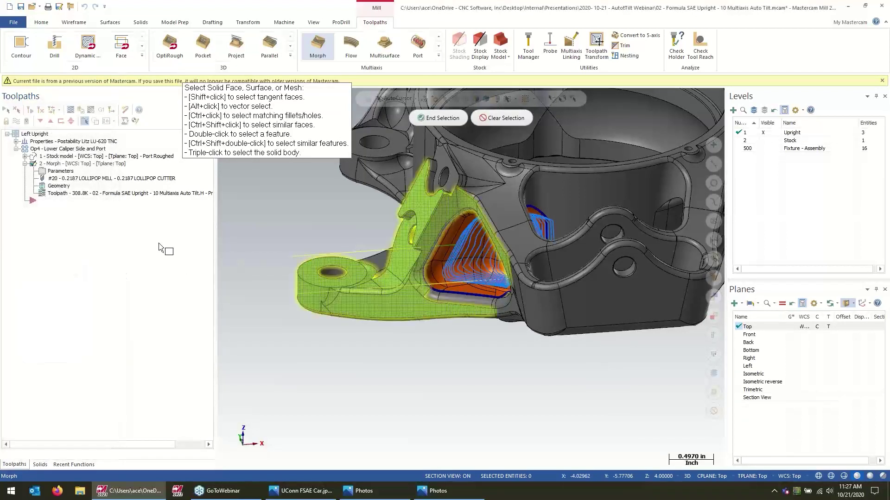
left_click(438, 118)
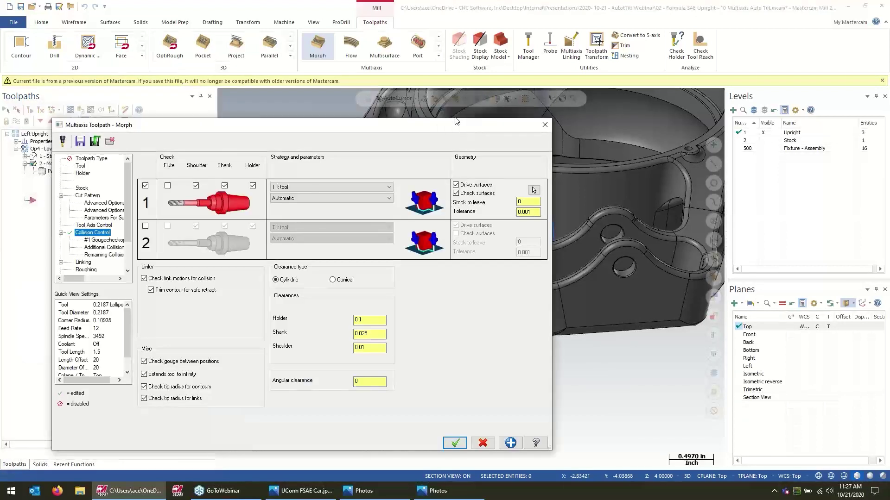
Step: Accept the collision settings and regenerate the Morph toolpath, monitoring the calculation in the Multi-Threading Manager
left_click(364, 348)
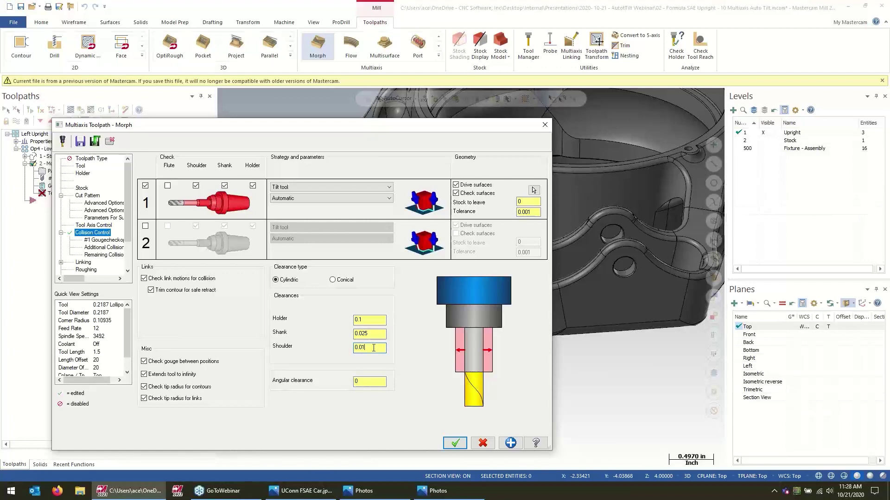
left_click(455, 443)
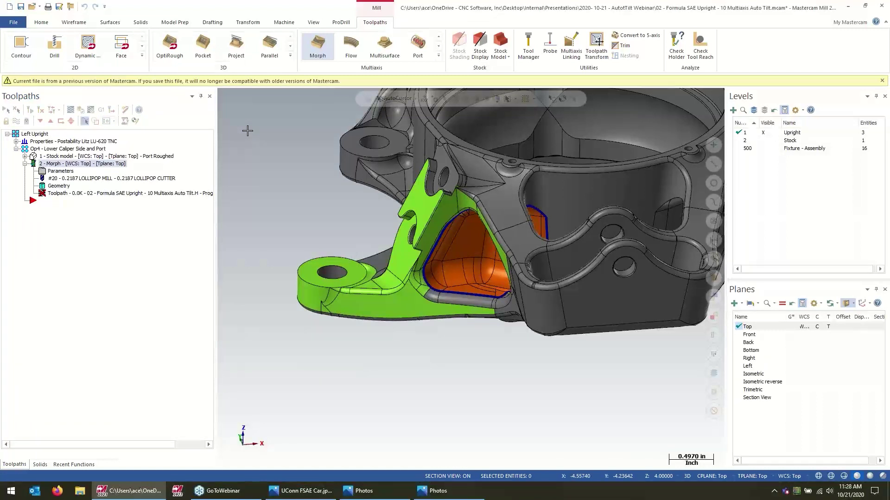
left_click(314, 21)
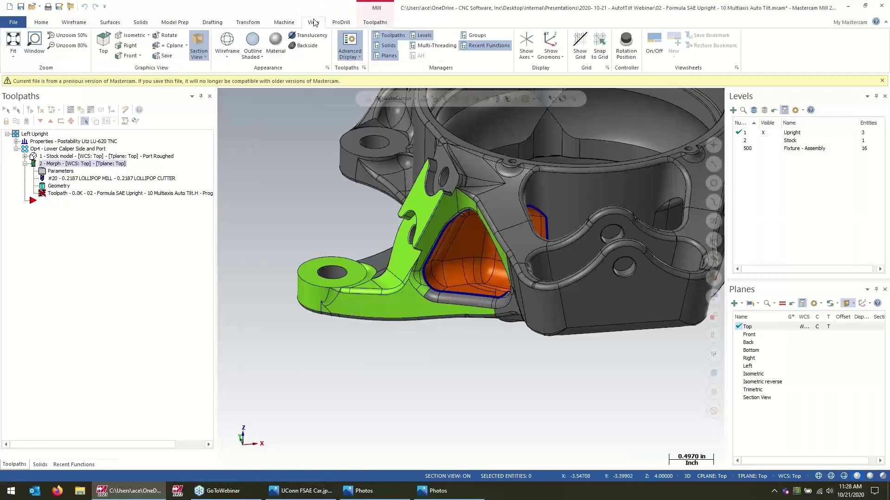
left_click(431, 45)
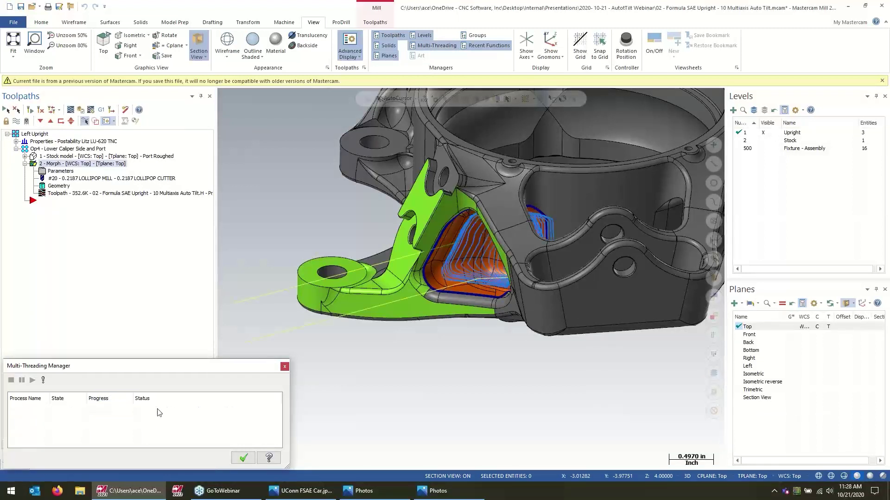
left_click(243, 458)
Step: Backplot the automatically tilted Morph toolpath to its end and examine the holder clearance and the passes inside the port
left_click(160, 193)
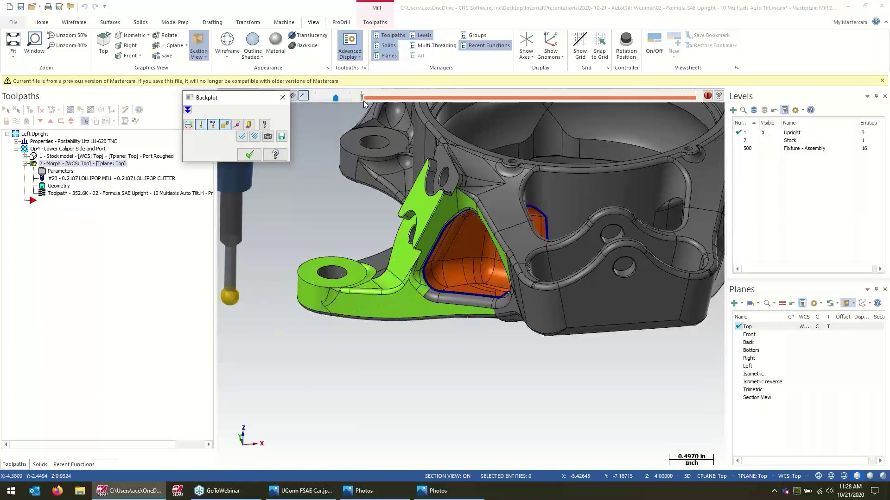
left_click_drag(363, 101, 644, 141)
middle_click_drag(644, 140, 572, 272)
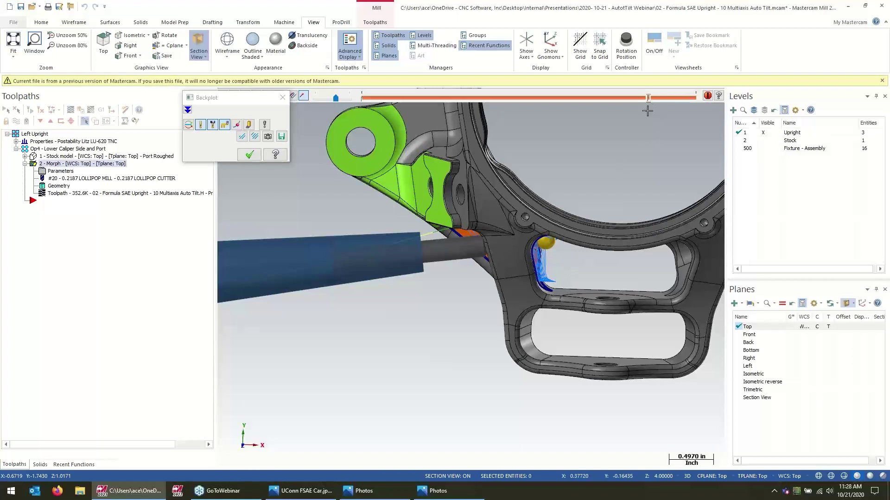
left_click_drag(648, 100, 686, 99)
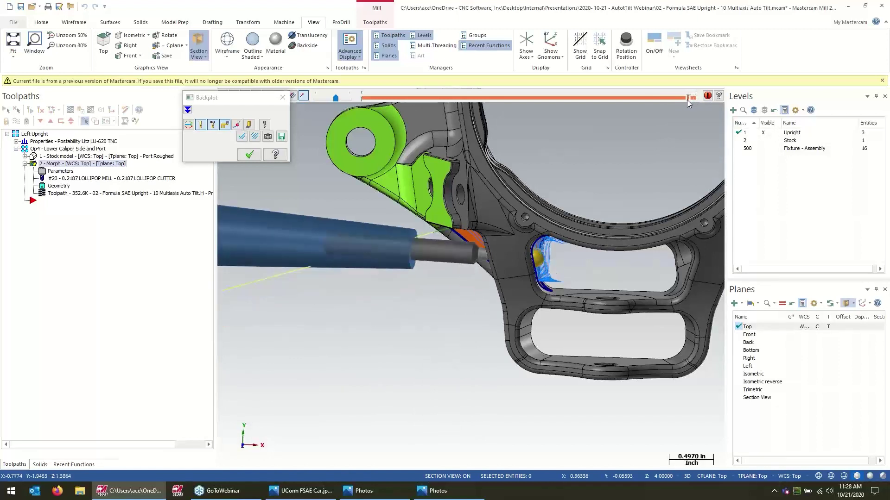
middle_click_drag(569, 172, 595, 124)
middle_click_drag(518, 191, 714, 112)
left_click_drag(687, 98, 695, 98)
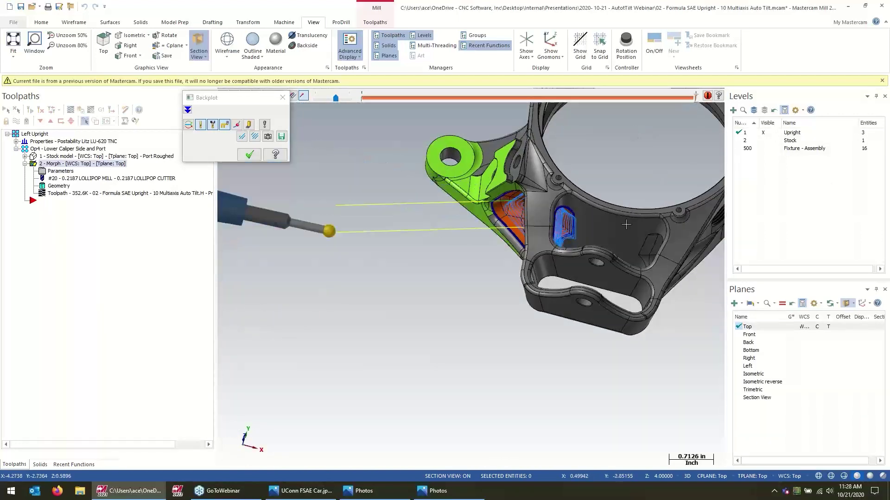
scroll(546, 222, "up", 5)
scroll(547, 223, "up", 4)
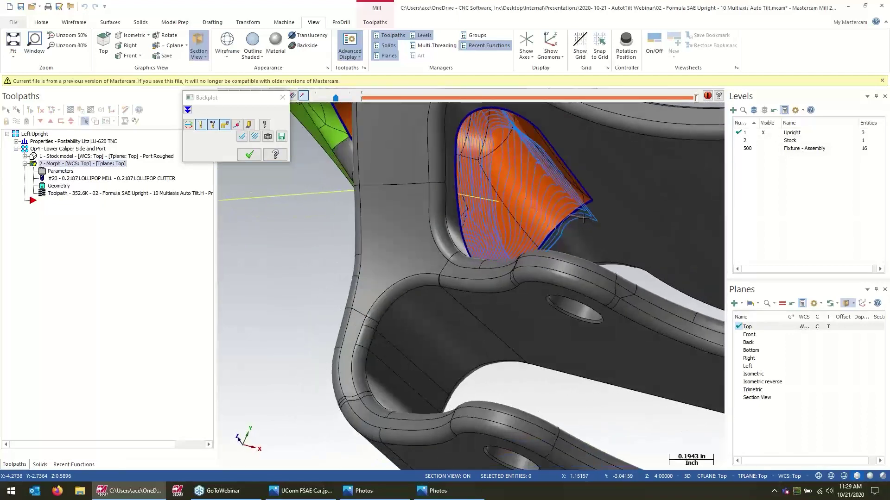
Step: Examine the lollipop cutter and holder against the whole upright at the end of the Morph toolpath, and close the backplot
scroll(583, 218, "down", 5)
middle_click_drag(584, 218, 477, 251)
scroll(574, 239, "down", 3)
scroll(497, 208, "up", 1)
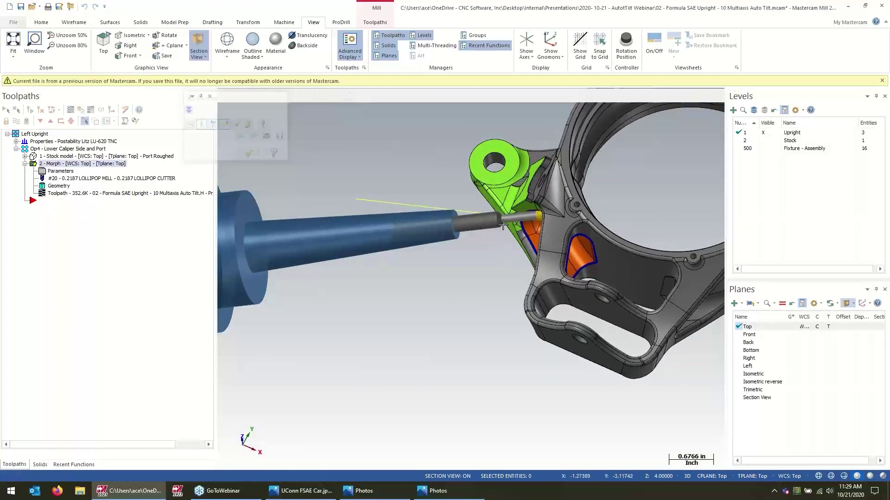
key("Escape")
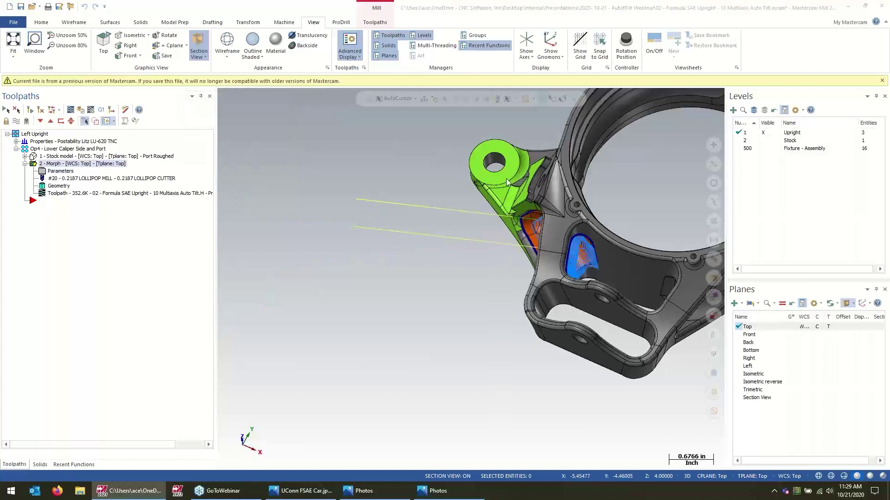
Step: Open the Morph toolpath's Linking parameters and review the default links for small and large gaps
left_click(60, 171)
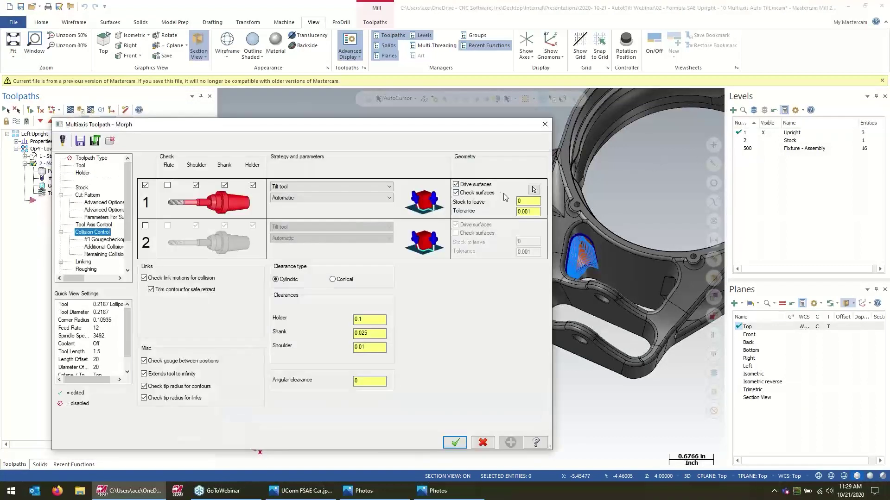
left_click(83, 262)
left_click_drag(131, 208, 129, 240)
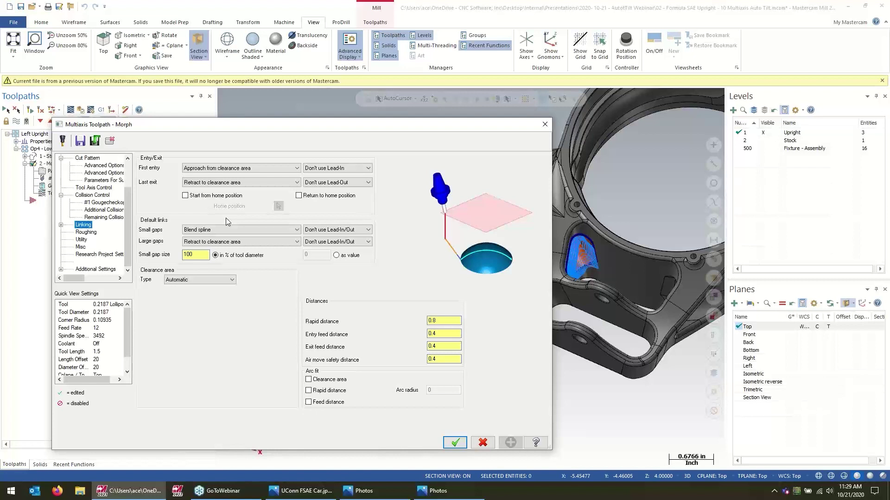
key("ctrl")
key("ctrl")
key("ctrl")
key("ctrl")
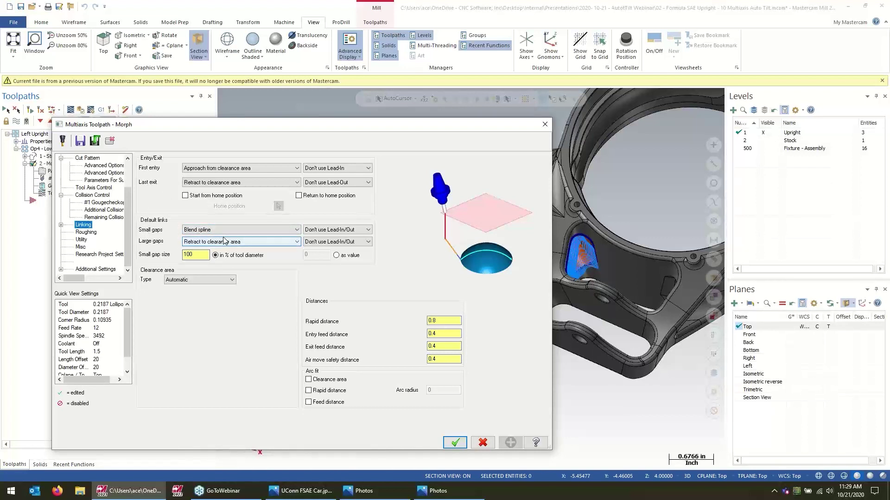
Step: Examine the small gap size setting, then uncover the part to look at the toolpath's entry and exit moves
left_click(198, 256)
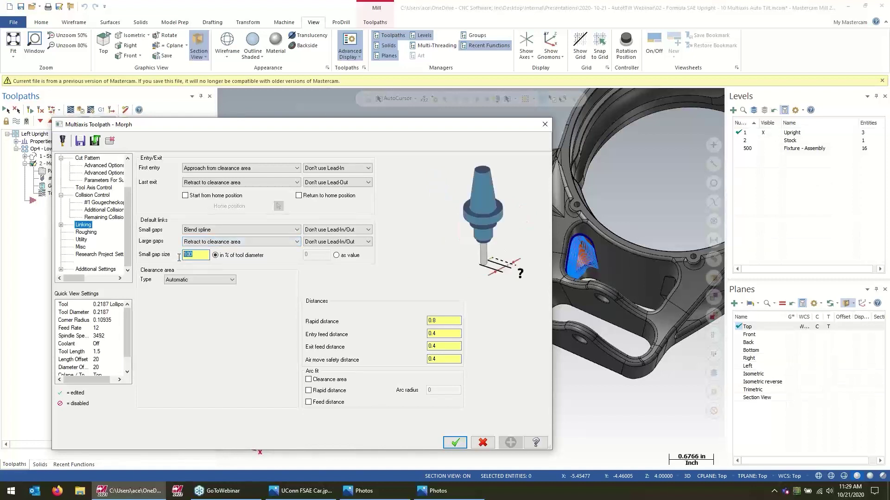
left_click(188, 255)
left_click(192, 259)
left_click_drag(389, 137, 215, 259)
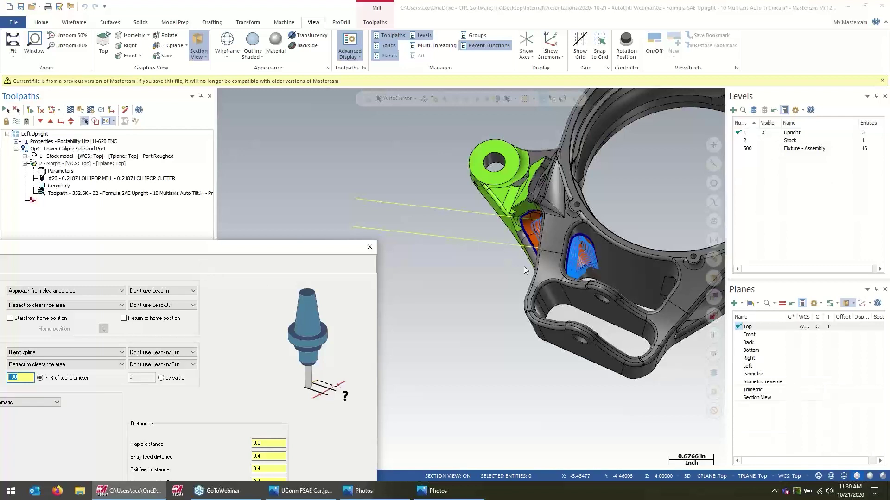
left_click_drag(270, 247, 422, 103)
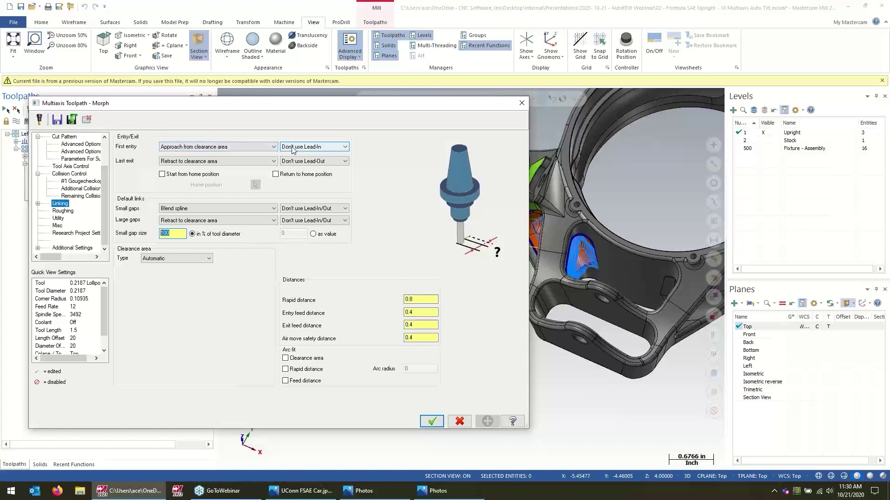
Step: Enable a lead-in for the Morph toolpath's first entry and a lead-out for its last exit
left_click(319, 151)
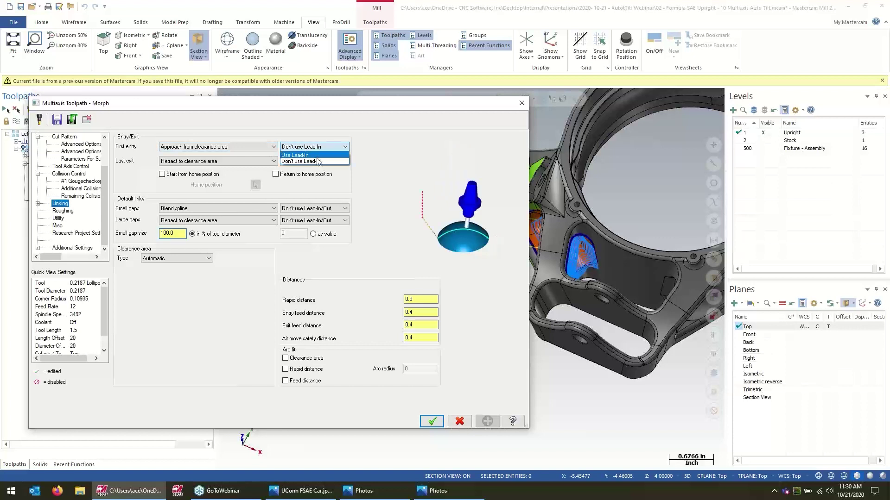
left_click(315, 161)
left_click(315, 161)
left_click(317, 172)
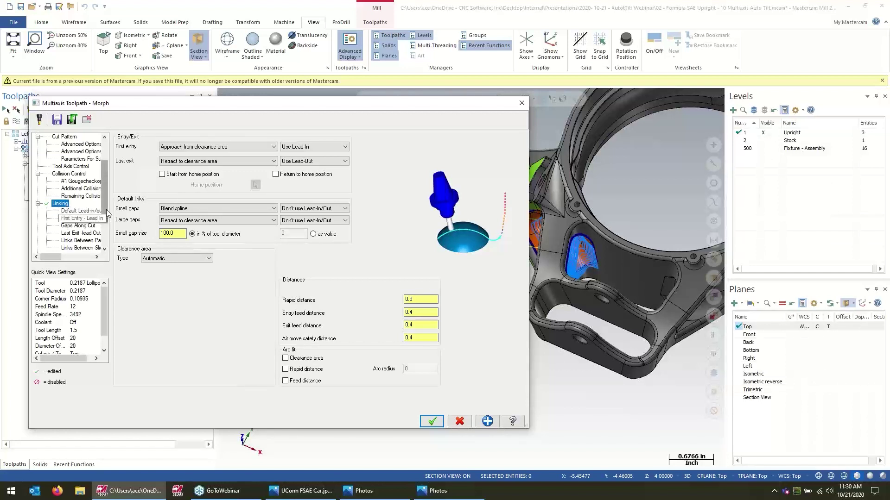
left_click_drag(107, 214, 108, 230)
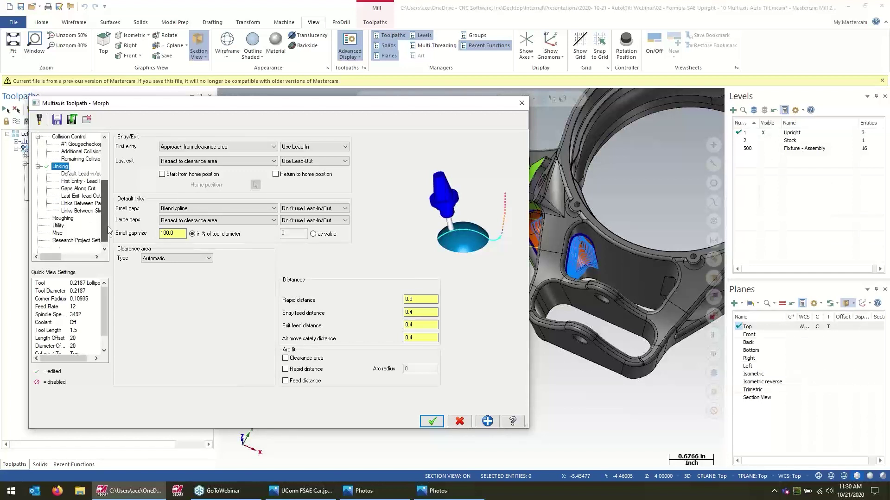
Step: Set the arc diameter / tool diameter to 30% for the Morph toolpath's default lead-in and lead-out
left_click(72, 177)
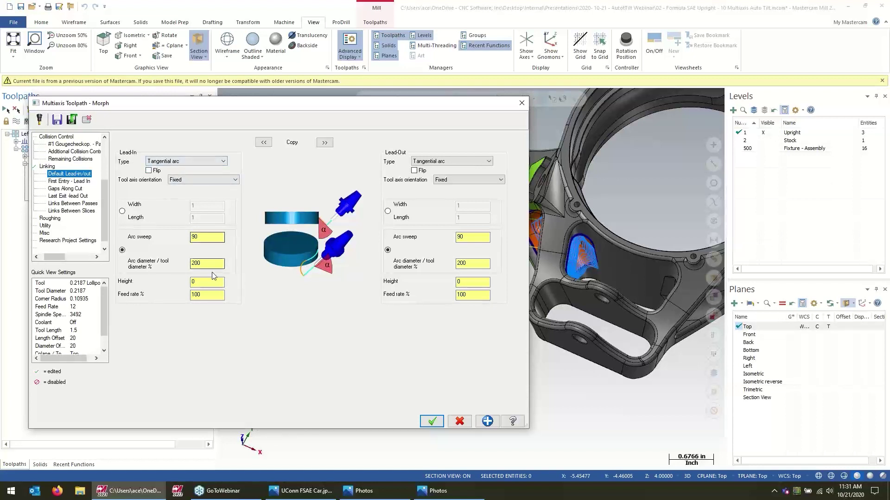
left_click(199, 264)
type("30")
left_click(468, 264)
type("30")
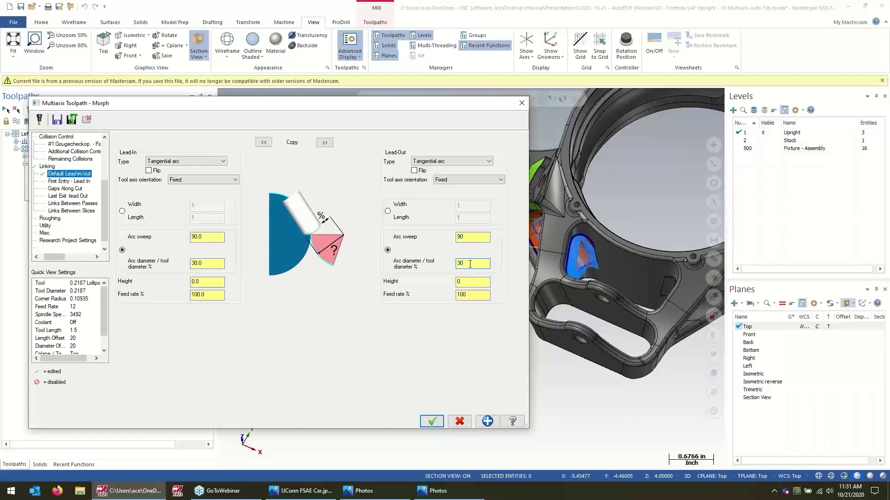
left_click(206, 265)
left_click(207, 265)
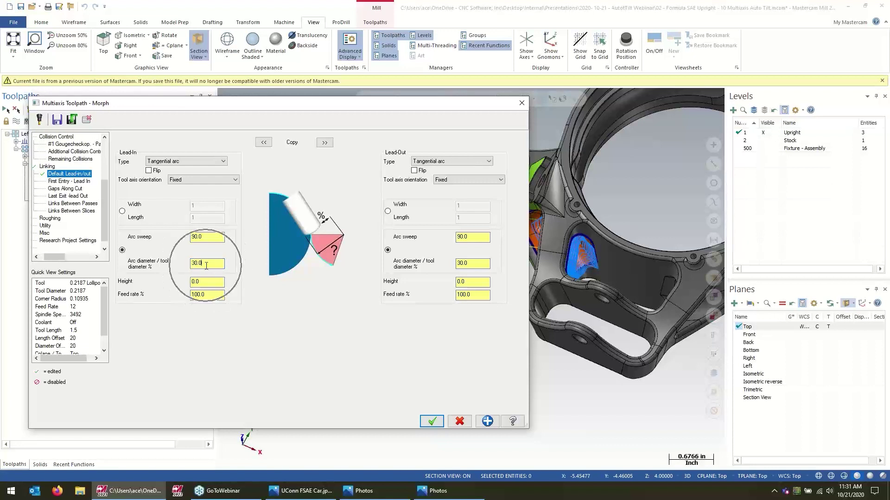
left_click(477, 264)
left_click(473, 264)
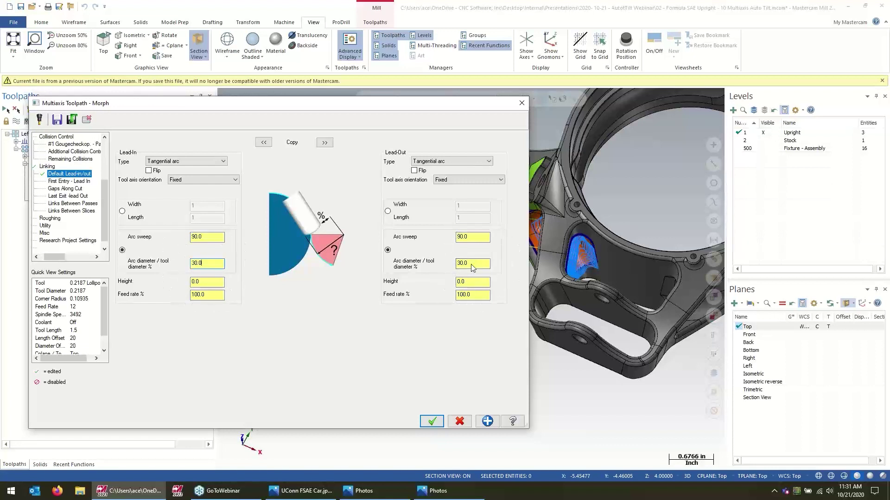
left_click(192, 267)
Step: Copy the lead-in settings to the lead-out and regenerate the Morph operation with the new parameters
left_click(326, 143)
left_click(432, 421)
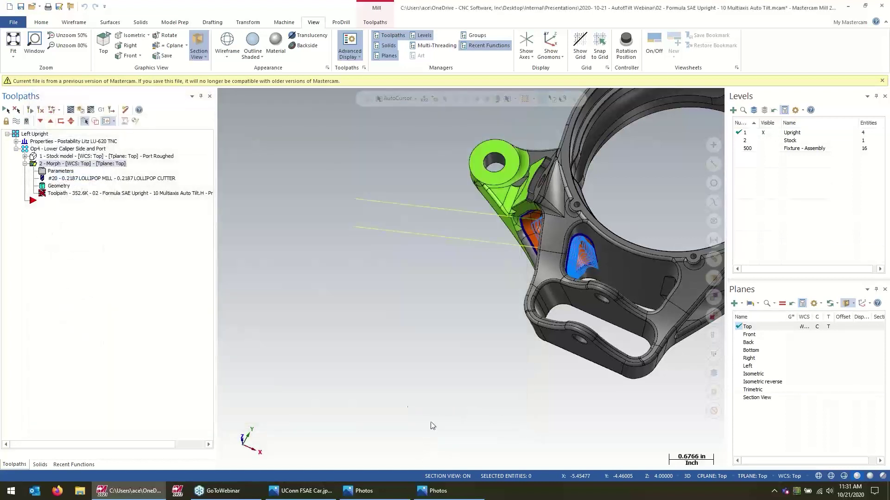
left_click(29, 110)
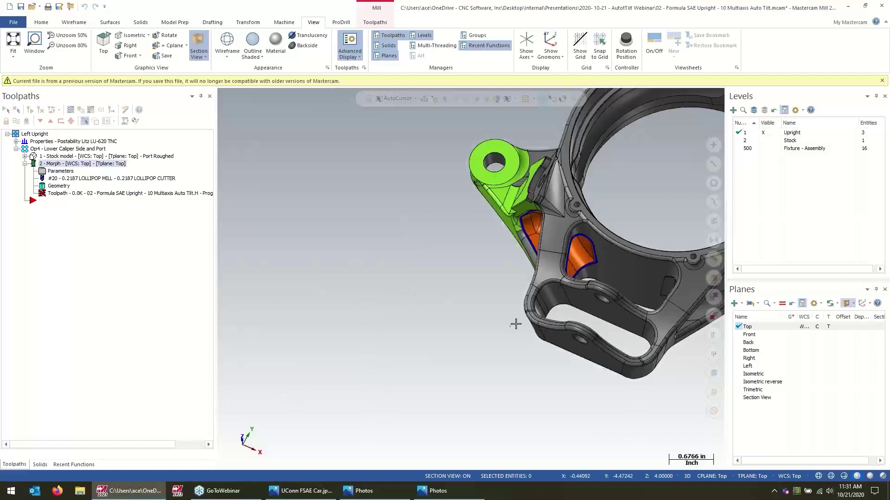
Step: Examine the regenerated Morph toolpath's cuts and entry and exit moves in the port from several angles
middle_click_drag(478, 363, 530, 375)
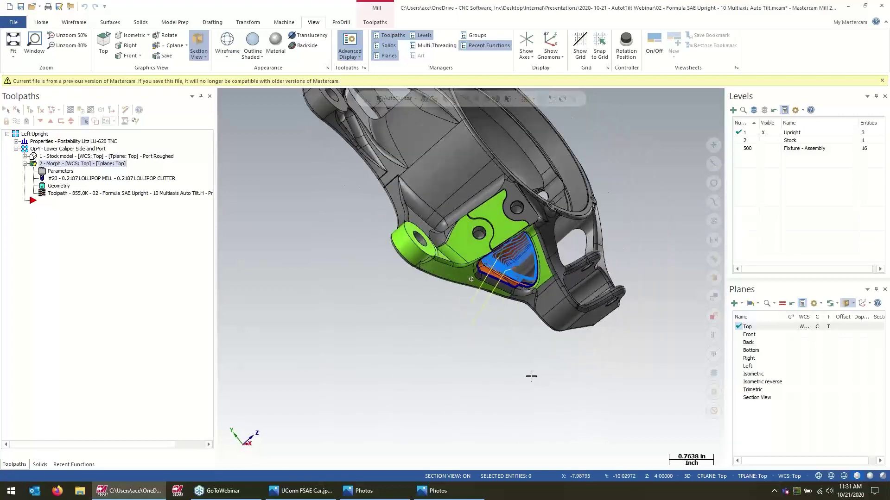
scroll(544, 283, "up", 5)
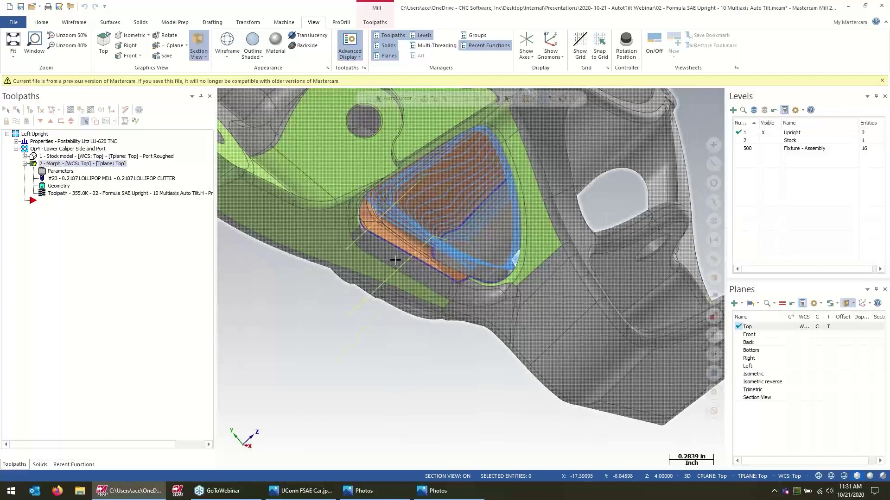
scroll(492, 320, "down", 1)
middle_click_drag(492, 320, 419, 327)
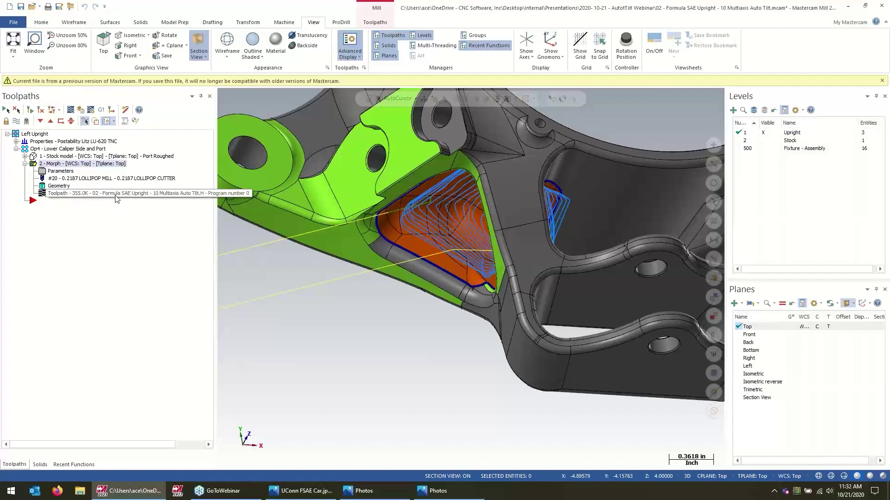
middle_click_drag(418, 366, 445, 218)
middle_click_drag(337, 207, 478, 254)
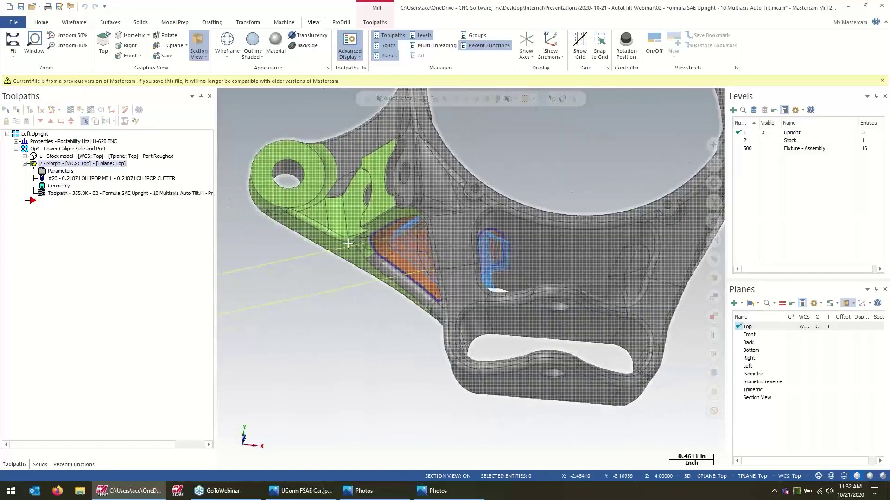
scroll(460, 207, "up", 5)
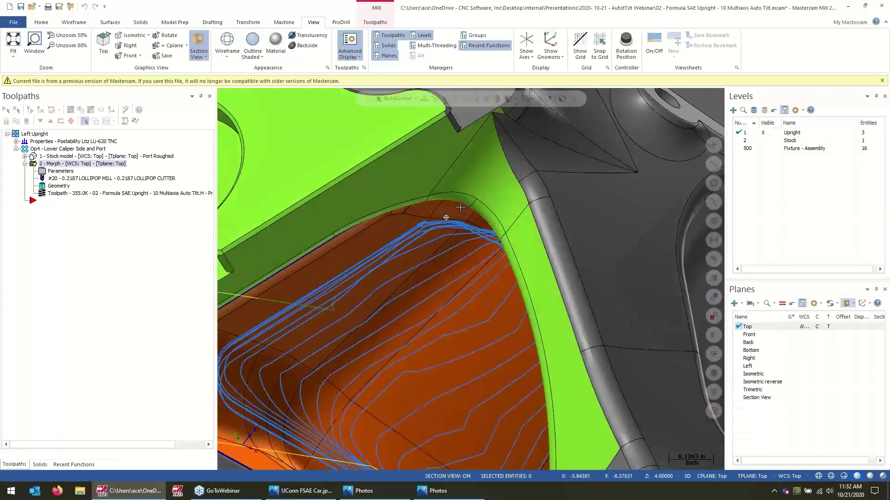
middle_click_drag(460, 207, 482, 147)
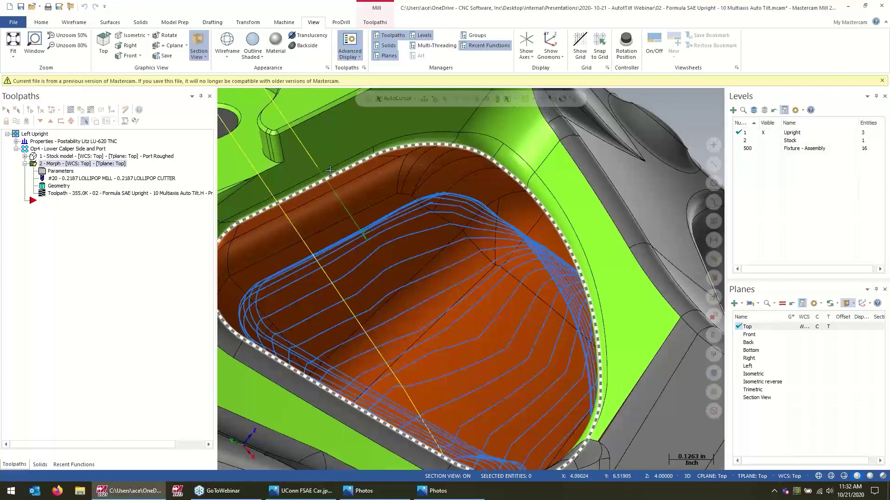
scroll(333, 170, "down", 5)
middle_click_drag(387, 199, 399, 183)
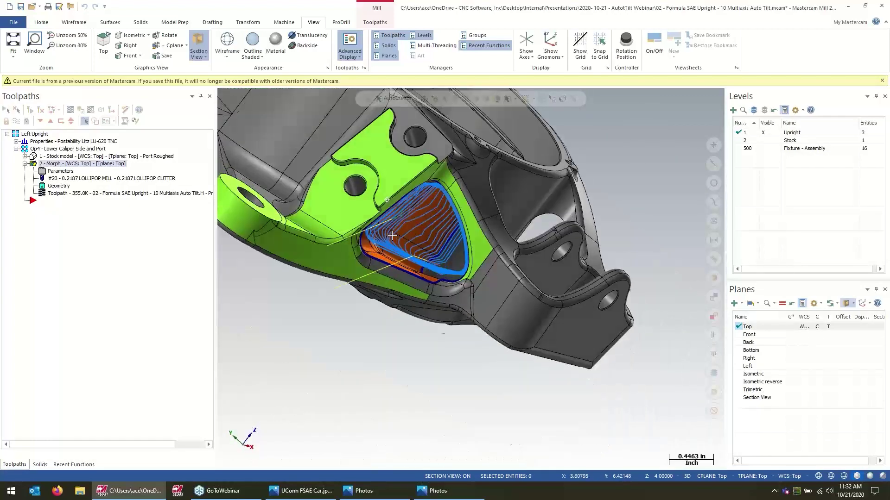
right_click(398, 183)
left_click(401, 167)
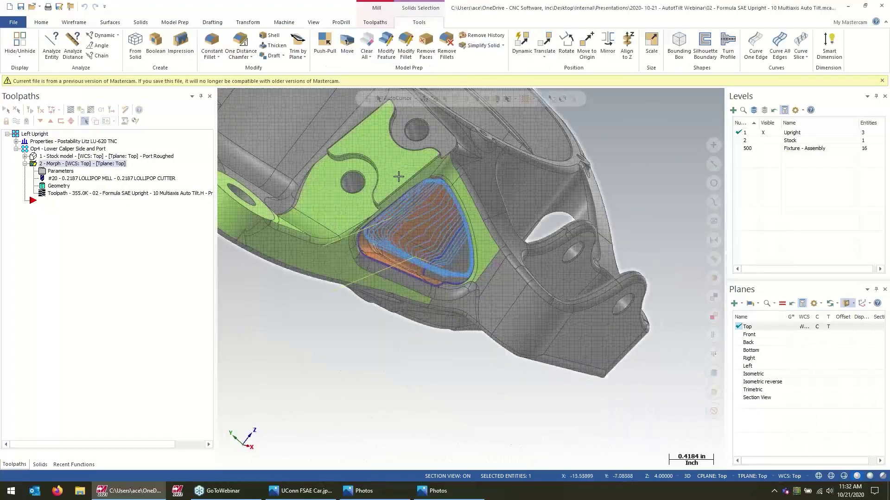
left_click(332, 295)
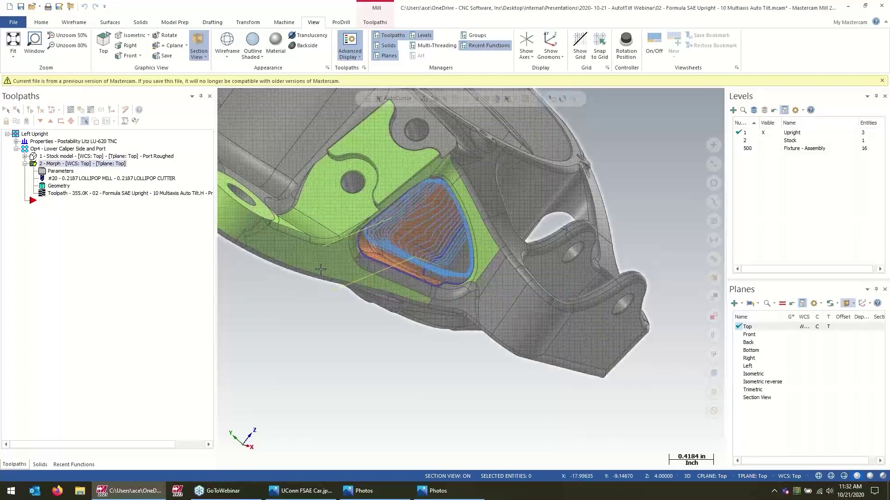
Step: Inspect the Morph passes along the port walls and edges from both sides, including an overview of the upright
middle_click_drag(309, 228, 378, 186)
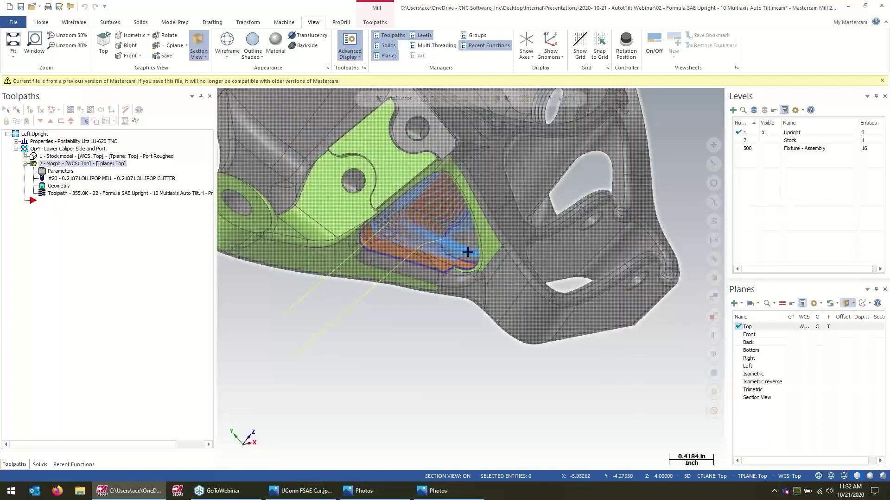
middle_click_drag(479, 248, 317, 248)
scroll(402, 267, "up", 5)
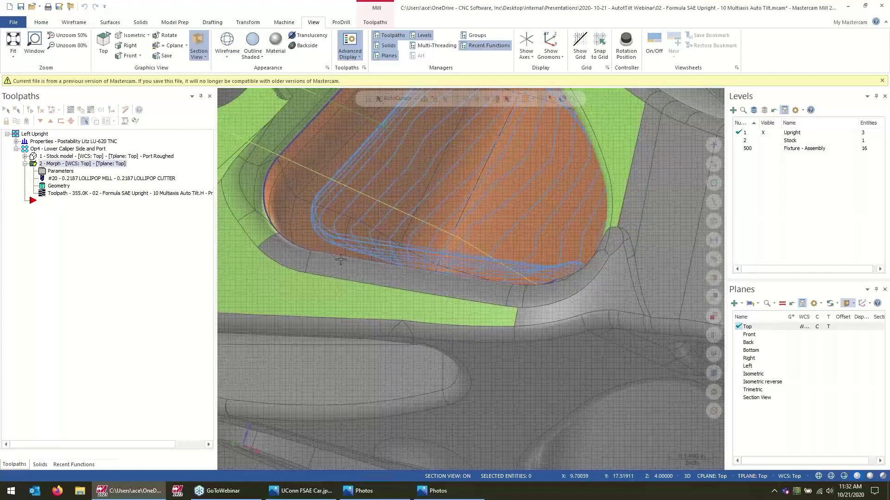
scroll(679, 253, "down", 3)
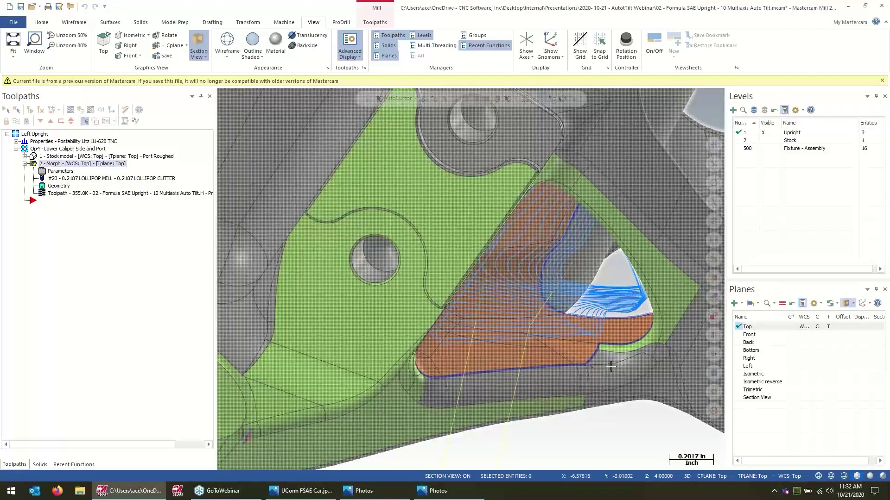
middle_click_drag(583, 335, 536, 332)
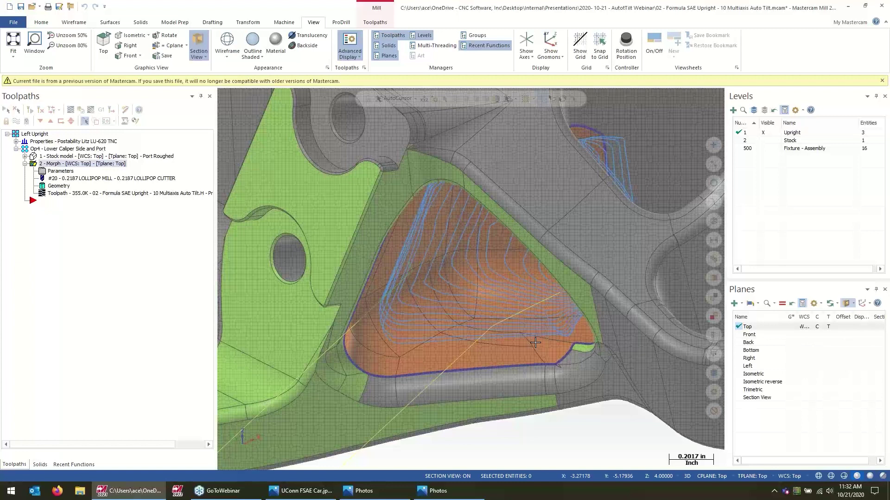
scroll(534, 346, "down", 4)
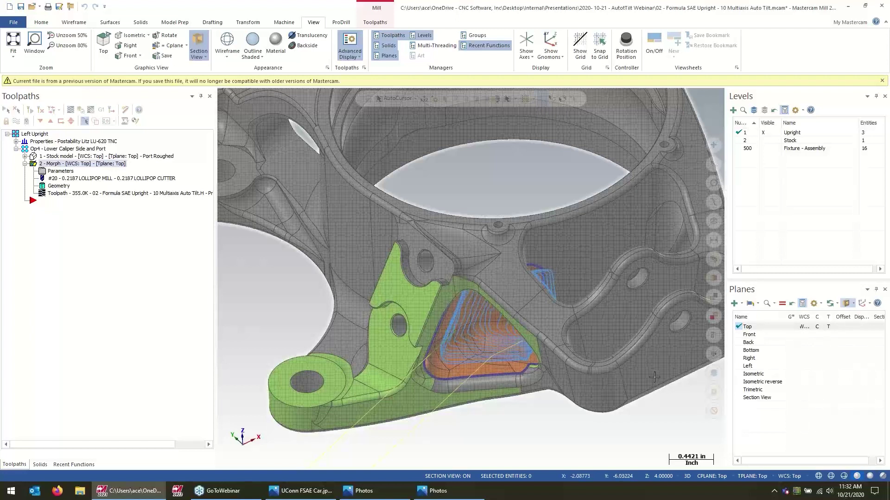
scroll(574, 309, "down", 1)
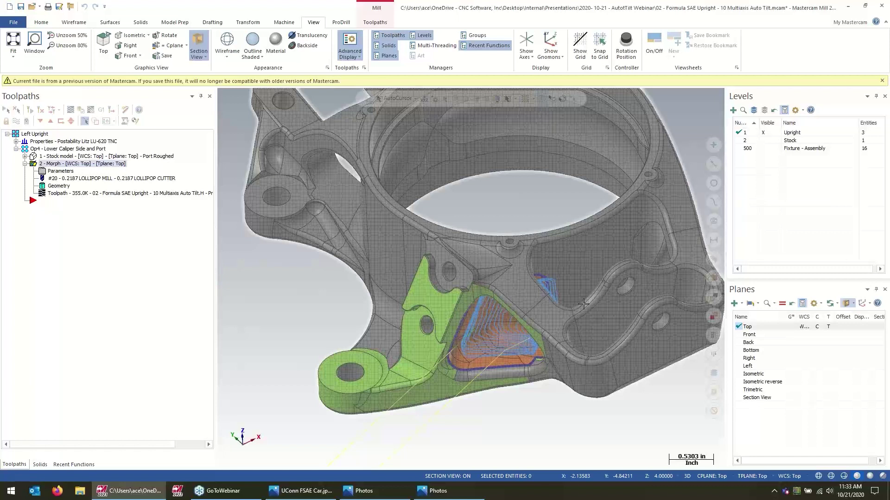
scroll(350, 292, "down", 2)
mouse_move(349, 292)
middle_mouse_down()
mouse_move(326, 286)
mouse_move(360, 291)
mouse_move(242, 205)
middle_mouse_up()
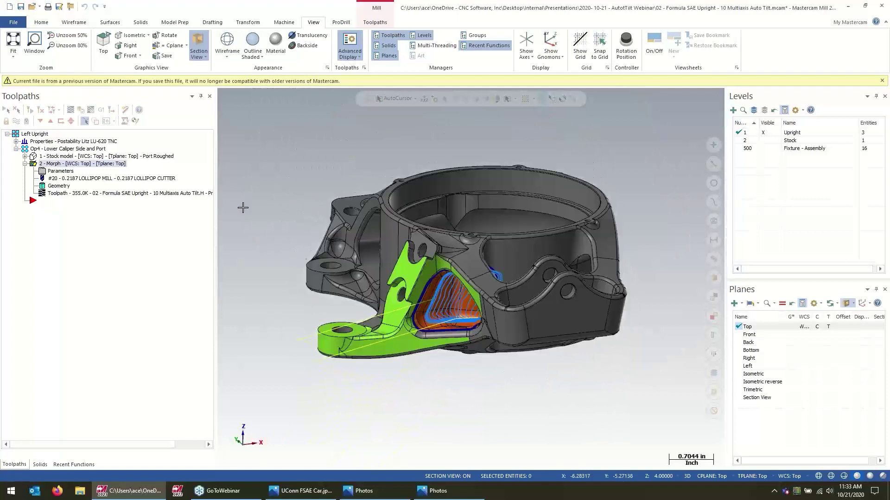
Step: Backplot the Morph toolpath to its end and examine the passes on both sides of the port
key("alt+b")
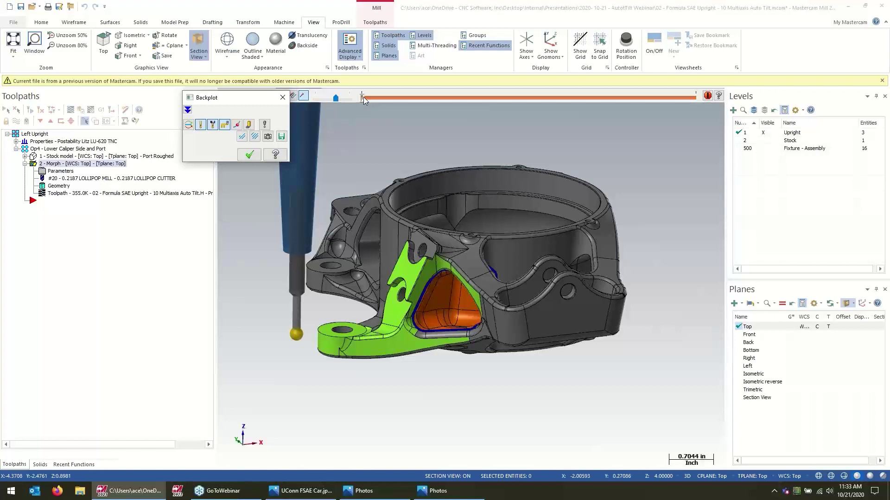
mouse_move(364, 96)
left_mouse_down()
mouse_move(391, 100)
mouse_move(607, 193)
mouse_move(682, 315)
mouse_move(733, 320)
left_mouse_up()
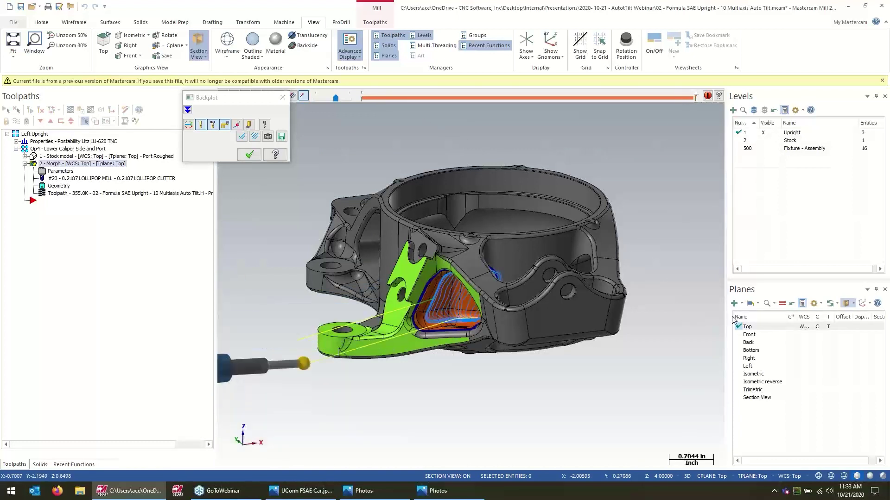
middle_click_drag(468, 324, 515, 289)
scroll(527, 297, "up", 3)
scroll(527, 298, "up", 1)
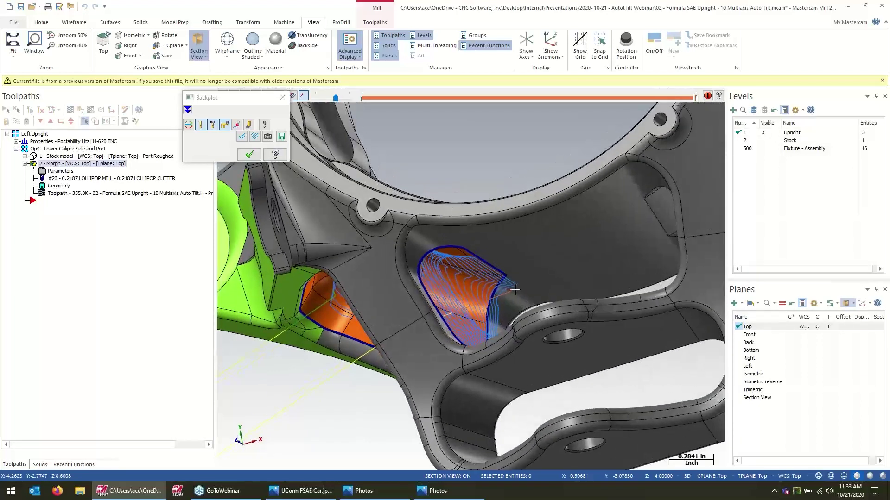
scroll(522, 290, "down", 4)
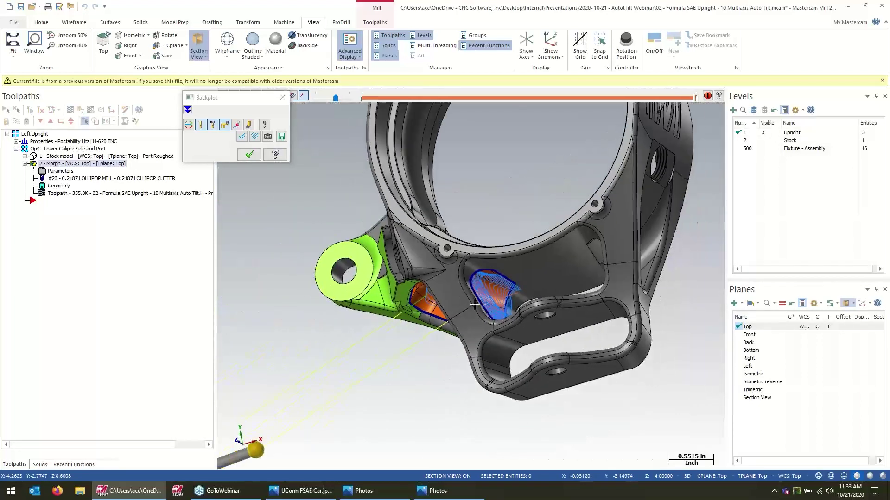
middle_click_drag(513, 298, 483, 398)
scroll(467, 366, "up", 5)
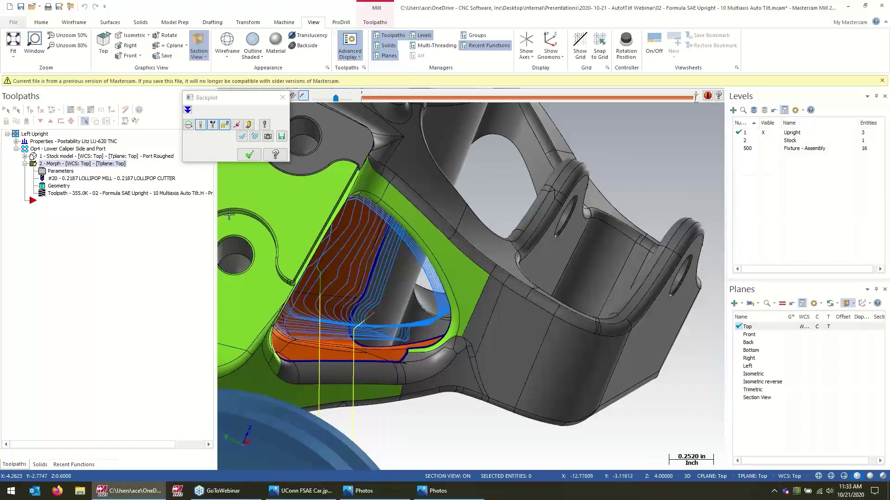
left_click(251, 156)
Step: Open the file 03 - Morph - Tilt from Curve - Containment Bracket.mcam
scroll(463, 324, "down", 4)
middle_click_drag(463, 324, 455, 278)
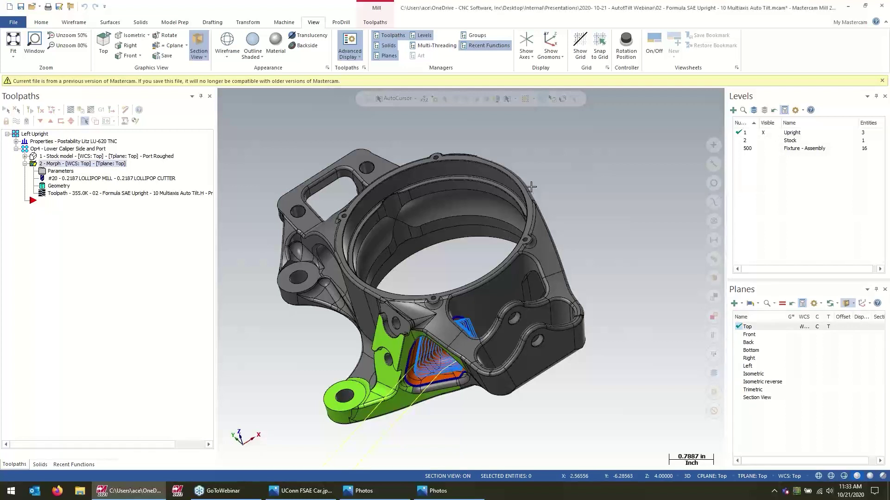
left_click(471, 263)
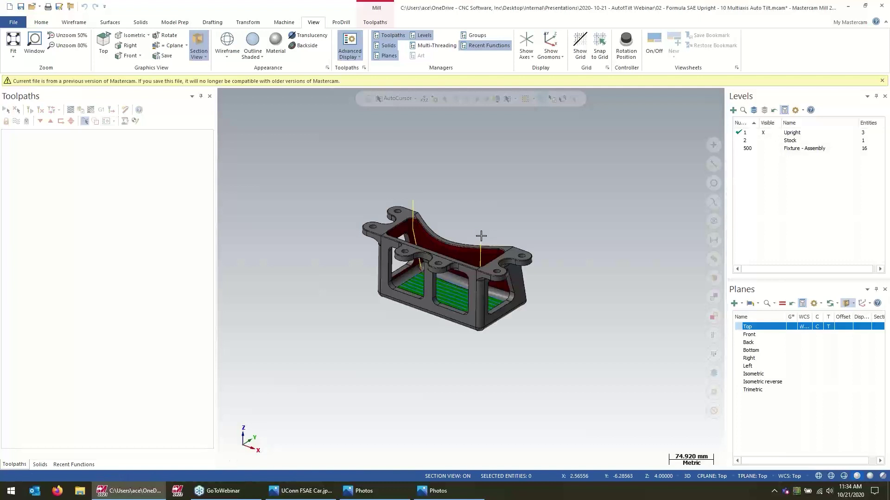
Step: Examine the containment bracket's pocket floor, walls and Morph toolpath from the side, underneath and above
mouse_move(500, 193)
middle_mouse_down()
mouse_move(494, 240)
mouse_move(528, 235)
mouse_move(551, 158)
mouse_move(490, 195)
mouse_move(486, 153)
mouse_move(463, 197)
mouse_move(473, 226)
mouse_move(532, 205)
mouse_move(545, 244)
mouse_move(504, 264)
mouse_move(494, 257)
mouse_move(508, 255)
middle_mouse_up()
scroll(463, 197, "up", 3)
middle_click_drag(518, 210, 494, 224)
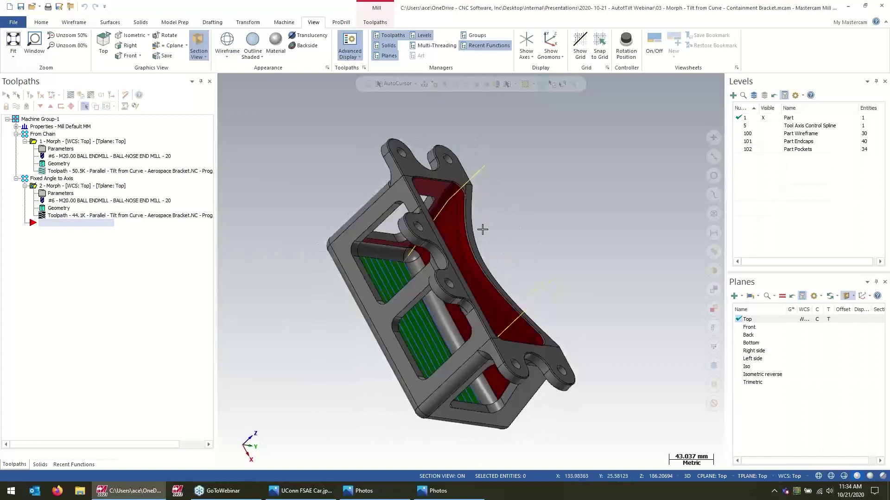
mouse_move(471, 271)
middle_mouse_down()
mouse_move(528, 250)
mouse_move(503, 308)
mouse_move(476, 285)
mouse_move(465, 196)
mouse_move(449, 215)
mouse_move(447, 202)
mouse_move(424, 213)
mouse_move(445, 196)
mouse_move(516, 189)
mouse_move(546, 202)
middle_mouse_up()
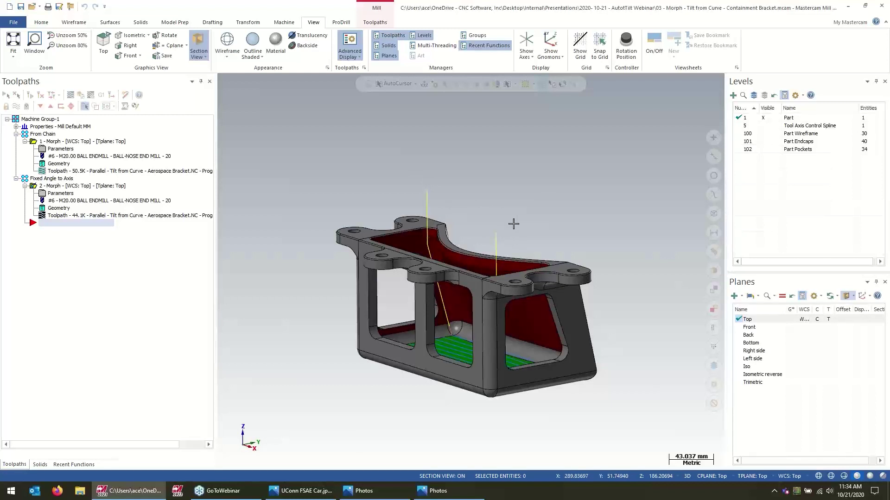
middle_click_drag(536, 234, 520, 224)
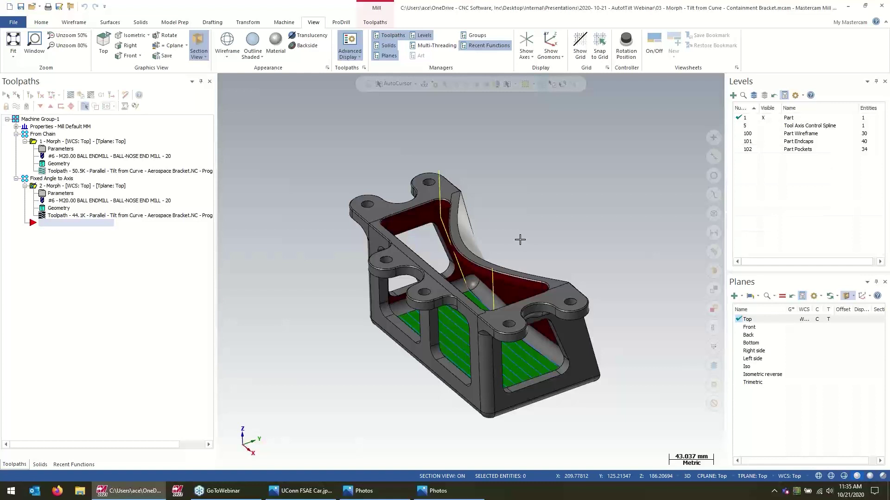
middle_click_drag(477, 221, 445, 254)
scroll(464, 232, "up", 5)
scroll(483, 218, "down", 2)
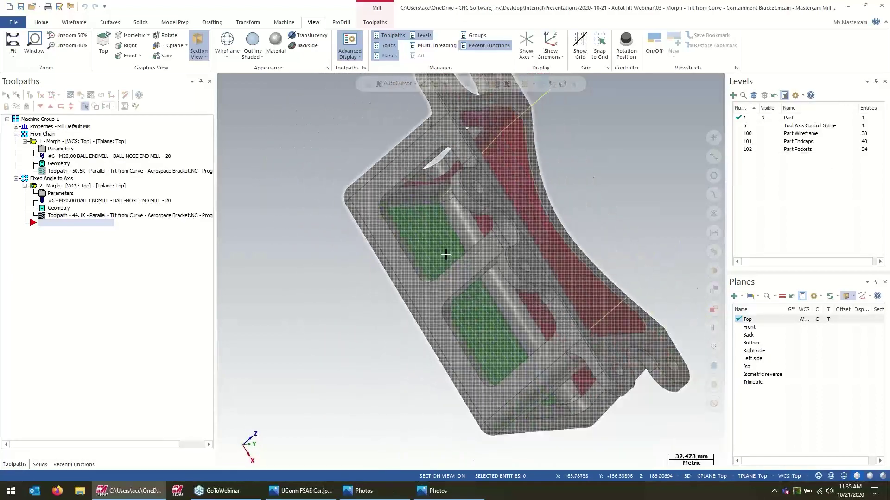
mouse_move(495, 338)
middle_mouse_down()
mouse_move(515, 320)
mouse_move(517, 234)
middle_mouse_up()
scroll(514, 321, "down", 2)
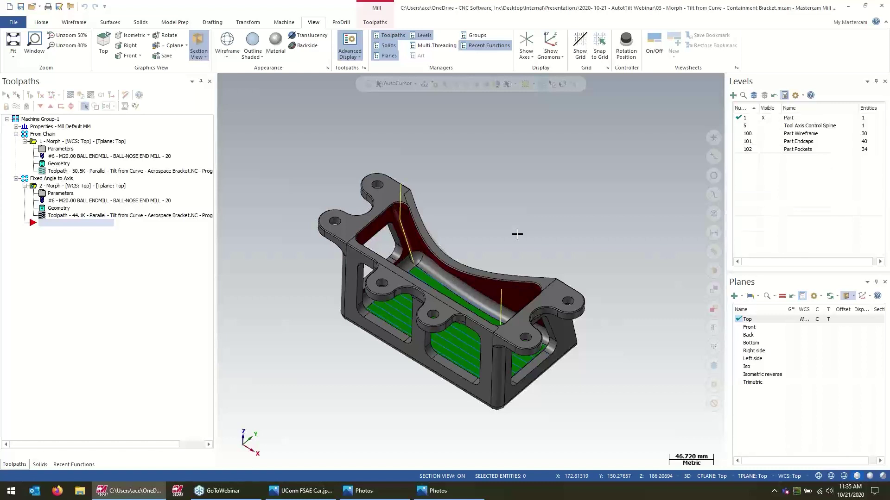
mouse_move(541, 226)
middle_mouse_down()
mouse_move(573, 314)
mouse_move(557, 304)
middle_mouse_up()
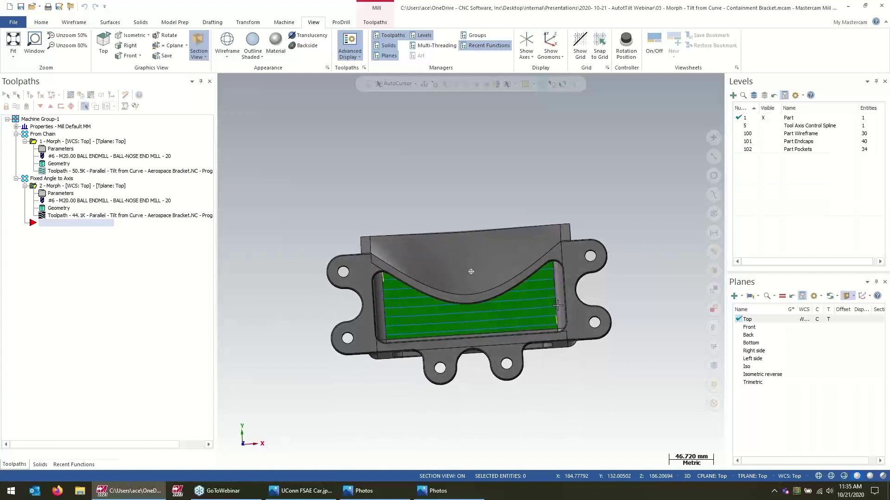
Step: Open the From Chain Morph operation's parameters and review the Pattern From curve chain along the pocket floor
middle_click_drag(557, 306, 558, 276)
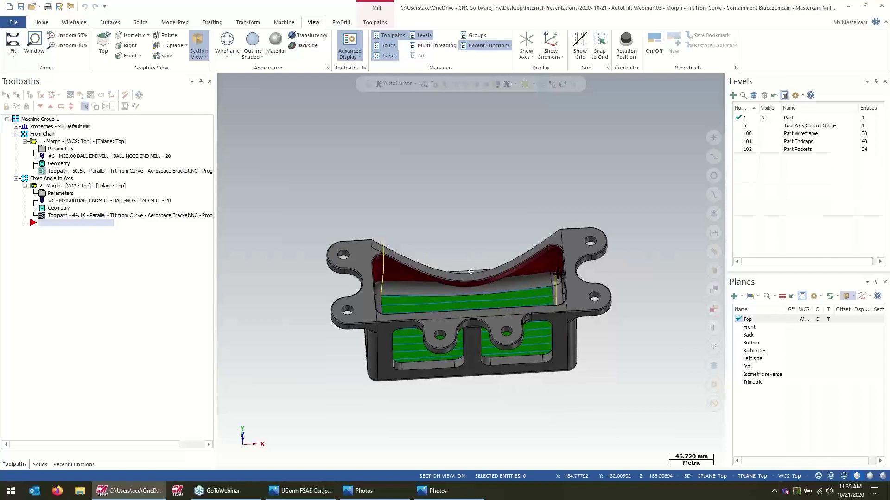
middle_click_drag(500, 288, 463, 286)
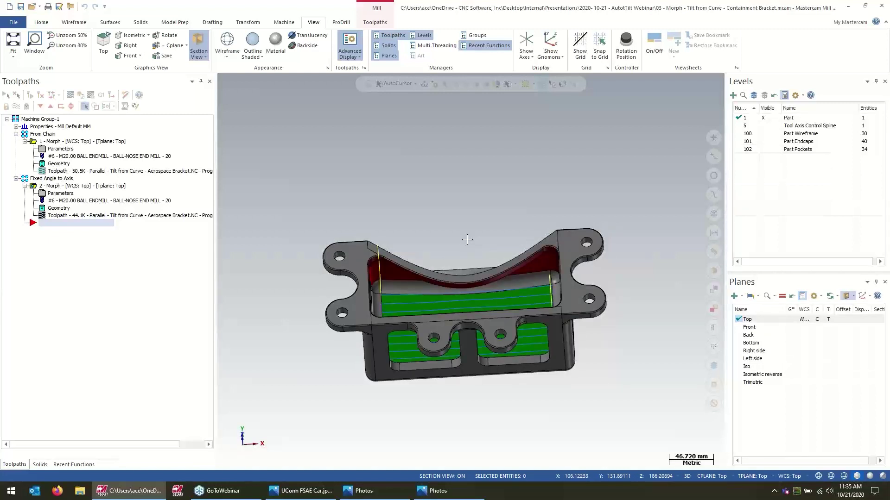
mouse_move(479, 239)
middle_mouse_down()
mouse_move(496, 234)
mouse_move(445, 207)
mouse_move(447, 233)
middle_mouse_up()
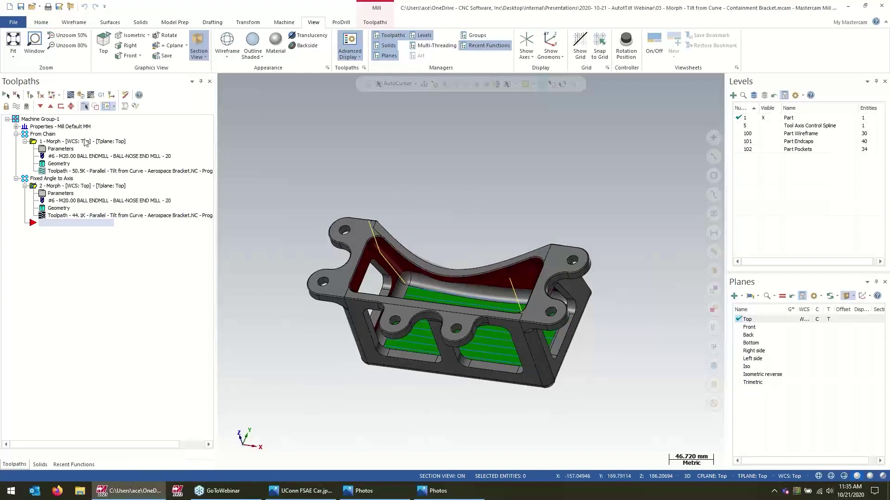
left_click(86, 142)
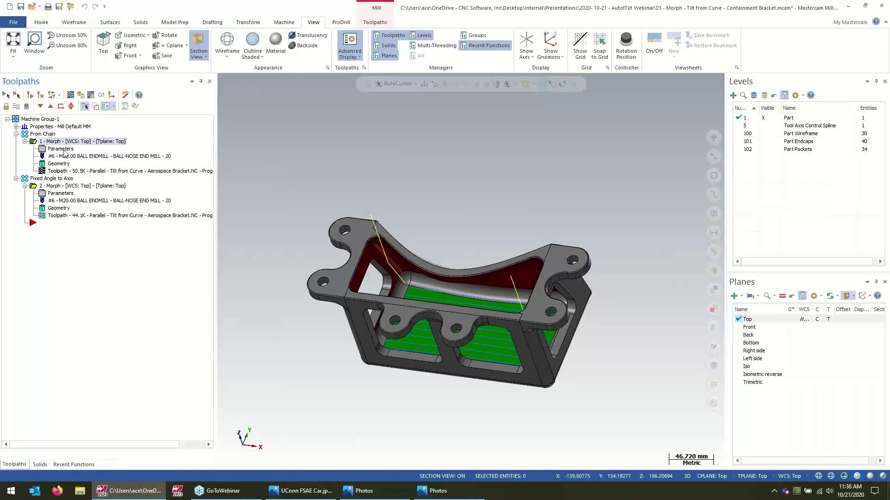
key("Up")
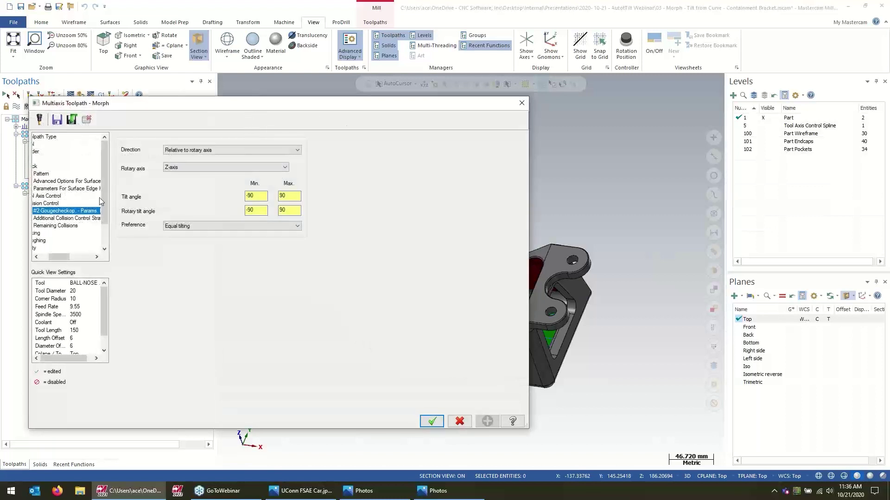
left_click(36, 257)
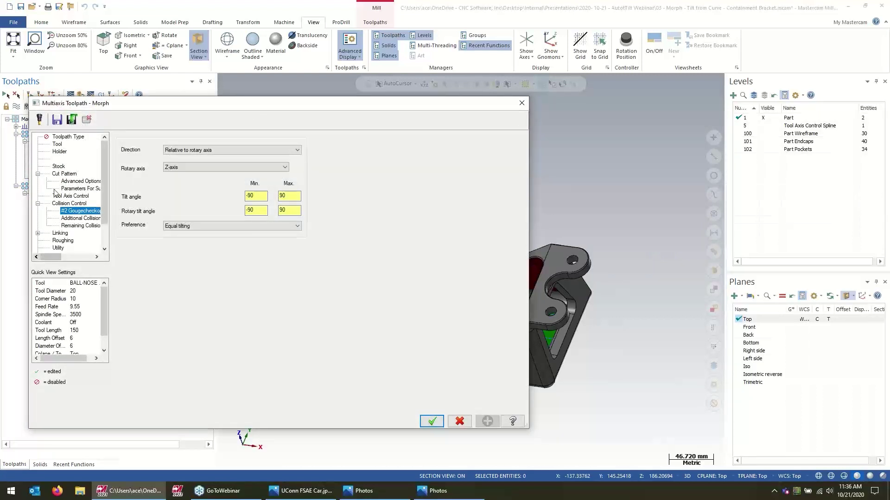
left_click(64, 174)
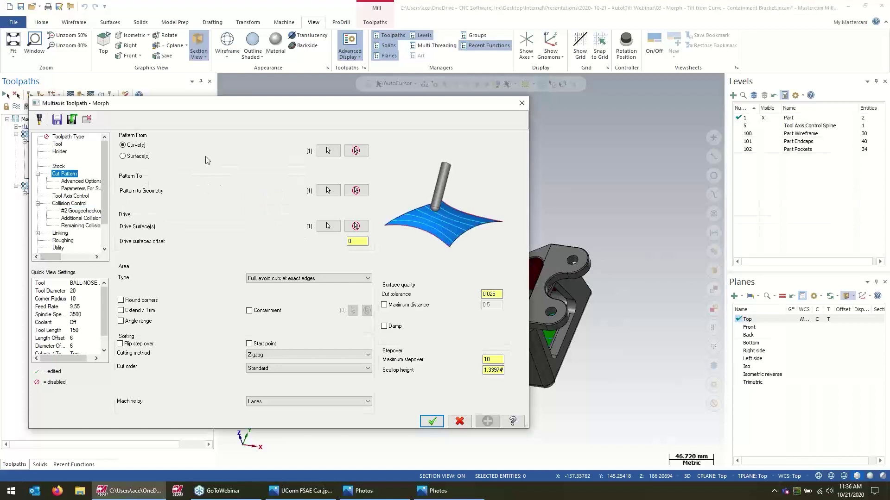
left_click(328, 152)
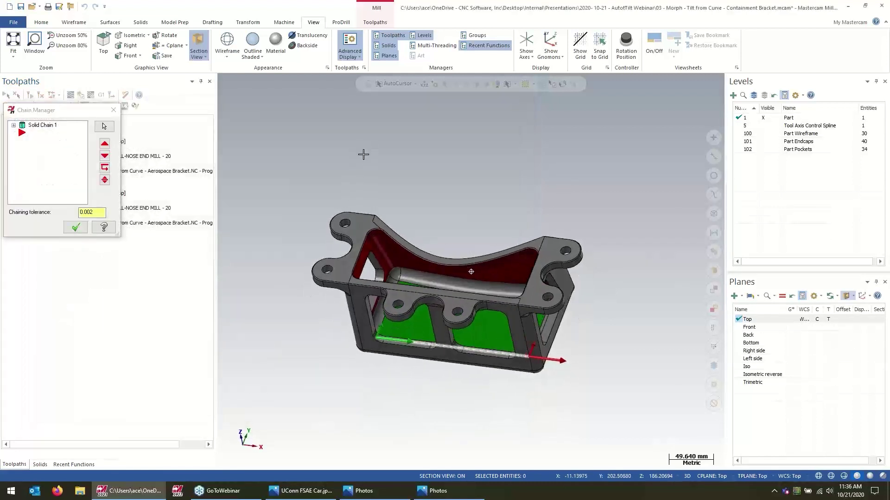
left_click(76, 227)
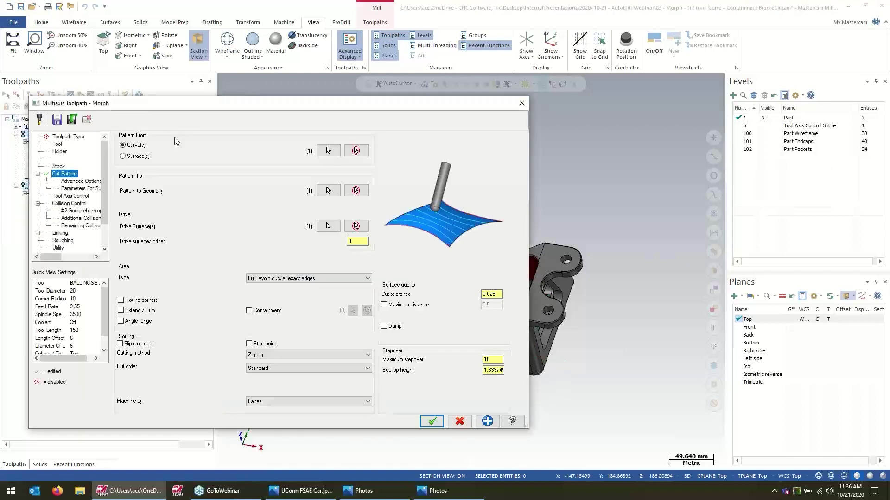
Step: Review the Pattern To chain, drive surface and Tool Axis Control settings, and close the operation without saving changes
left_click(327, 190)
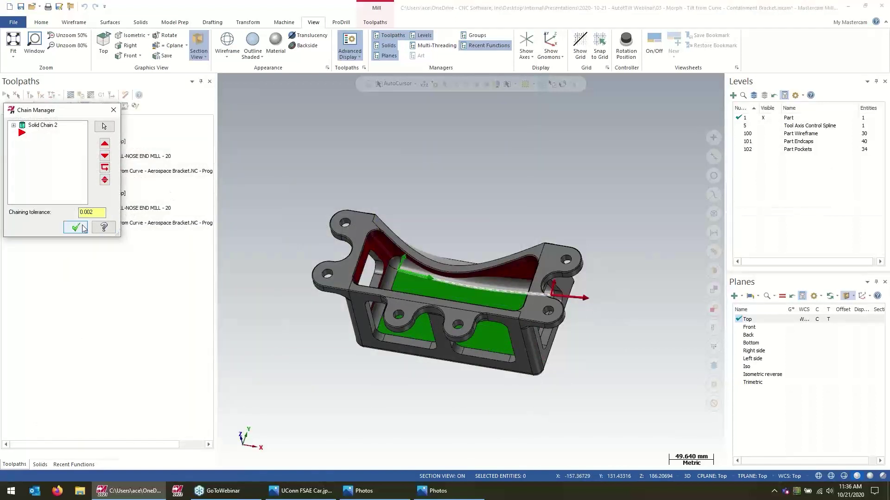
left_click(76, 228)
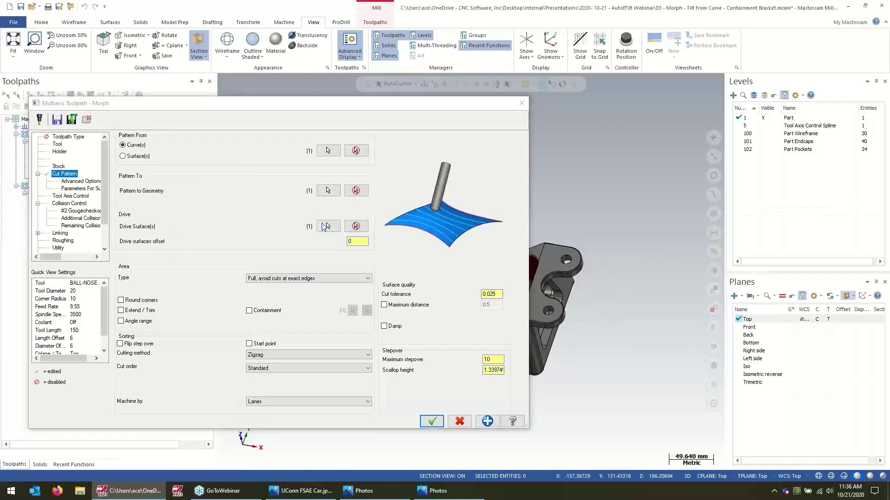
left_click(327, 224)
middle_click_drag(297, 182, 403, 170)
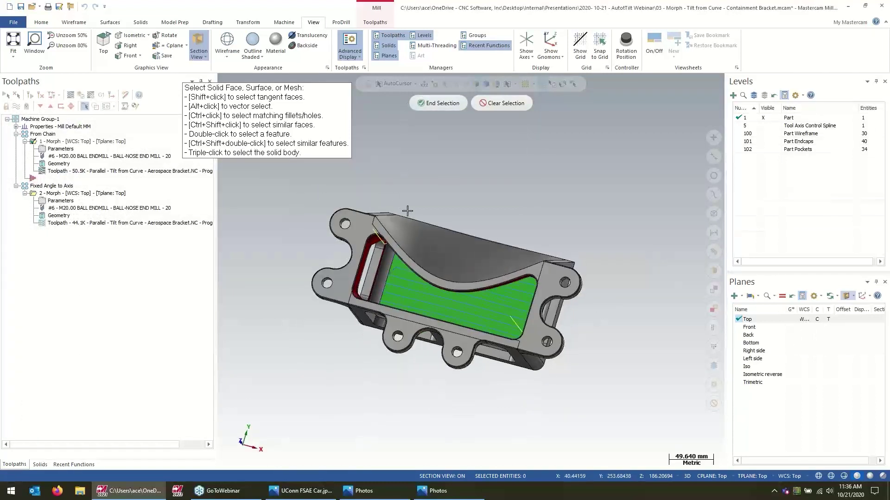
left_click(420, 104)
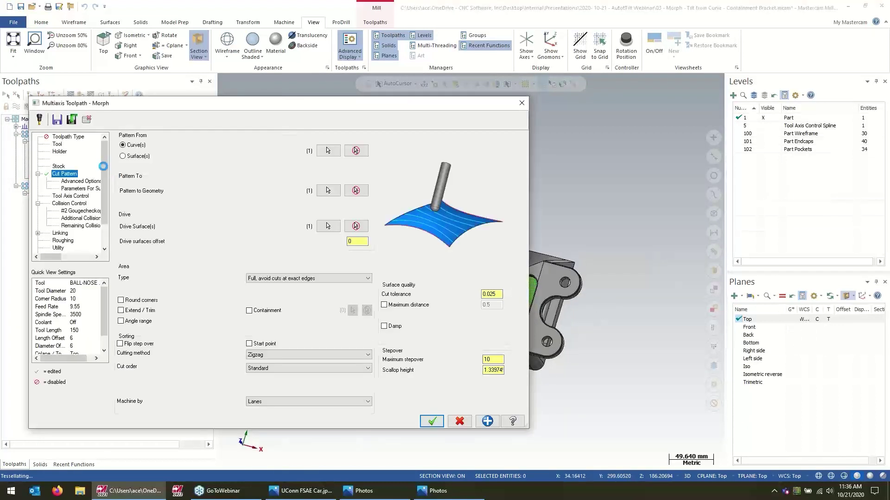
left_click(67, 196)
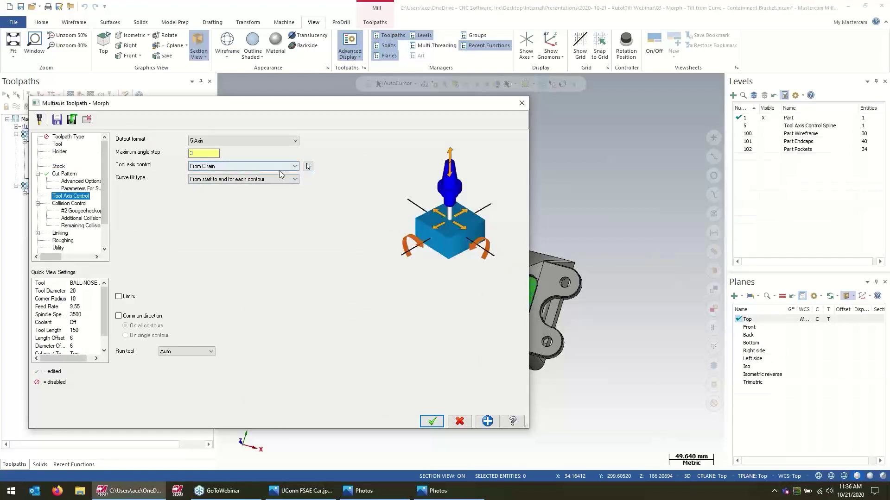
left_click(460, 422)
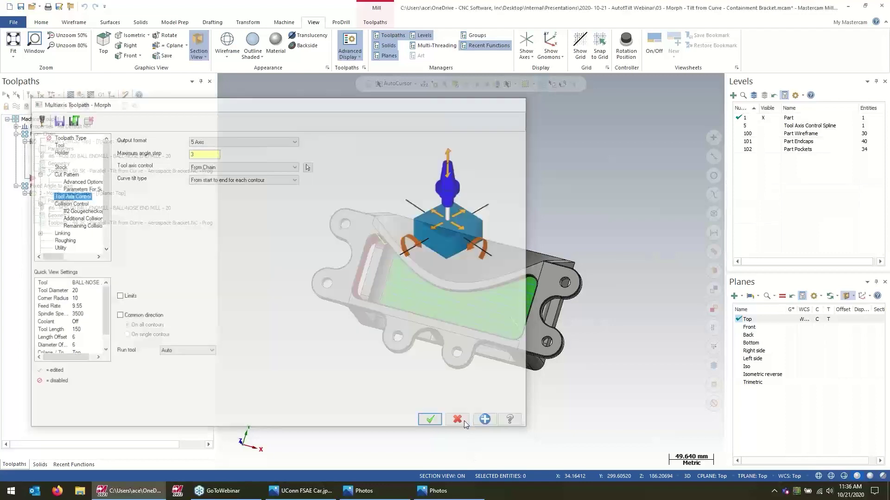
Step: Show level 5, Tool Axis Control Spline, and examine the spline against the bracket's curved upper edge
left_click(762, 126)
mouse_move(492, 314)
middle_mouse_down()
mouse_move(508, 273)
mouse_move(485, 273)
mouse_move(579, 230)
mouse_move(509, 286)
mouse_move(510, 273)
middle_mouse_up()
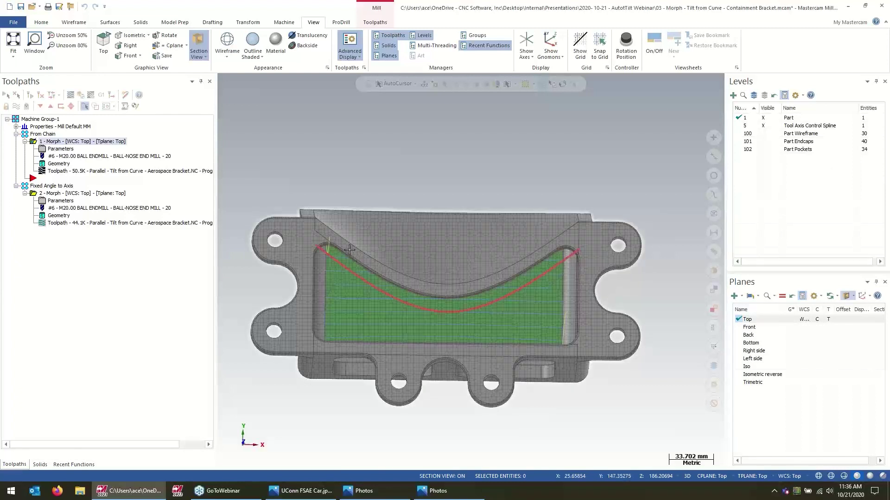
scroll(350, 250, "up", 6)
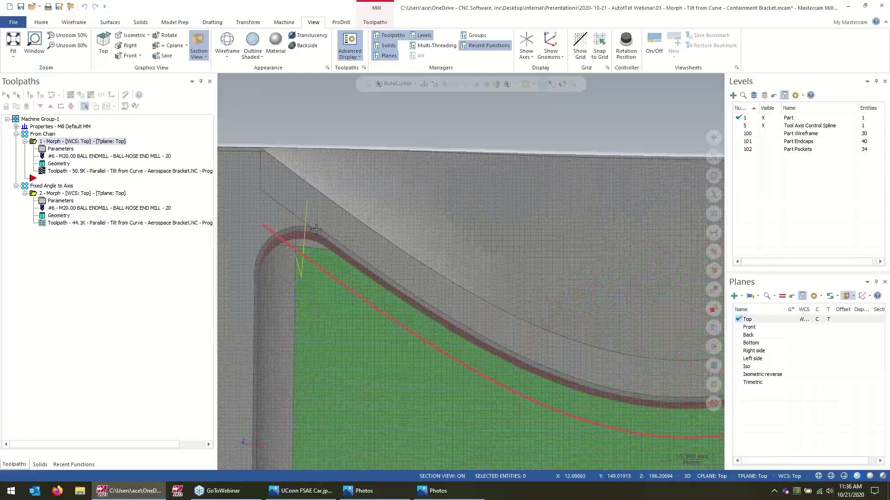
scroll(437, 297, "down", 7)
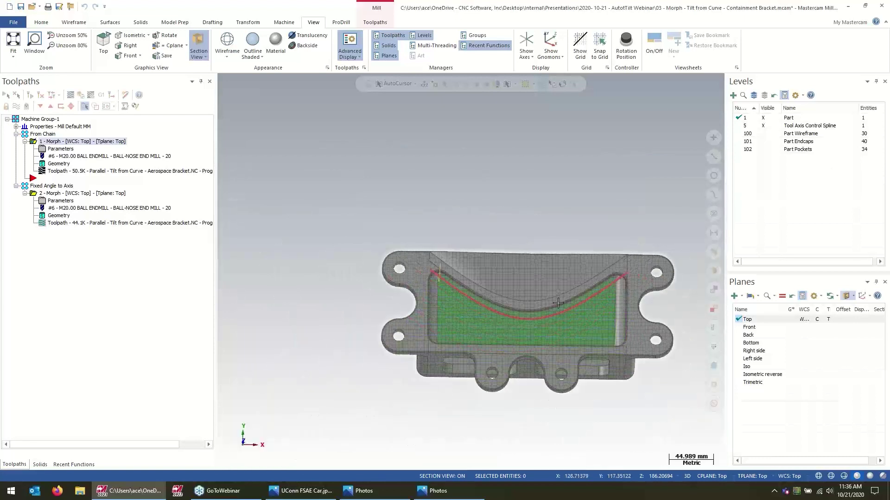
mouse_move(540, 268)
middle_mouse_down()
mouse_move(487, 250)
mouse_move(473, 270)
mouse_move(484, 304)
mouse_move(524, 296)
mouse_move(489, 263)
middle_mouse_up()
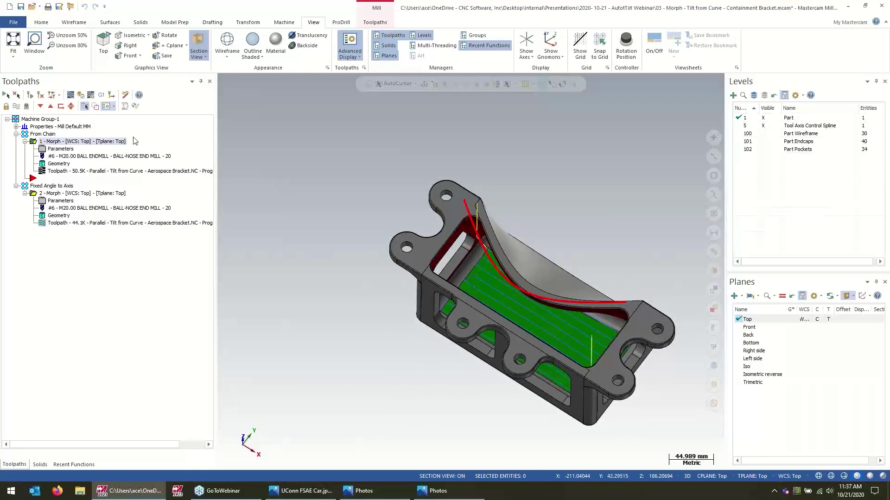
Step: Start backplotting the From Chain Morph toolpath and examine the ball endmill's entry through the bracket's end window
left_click(116, 171)
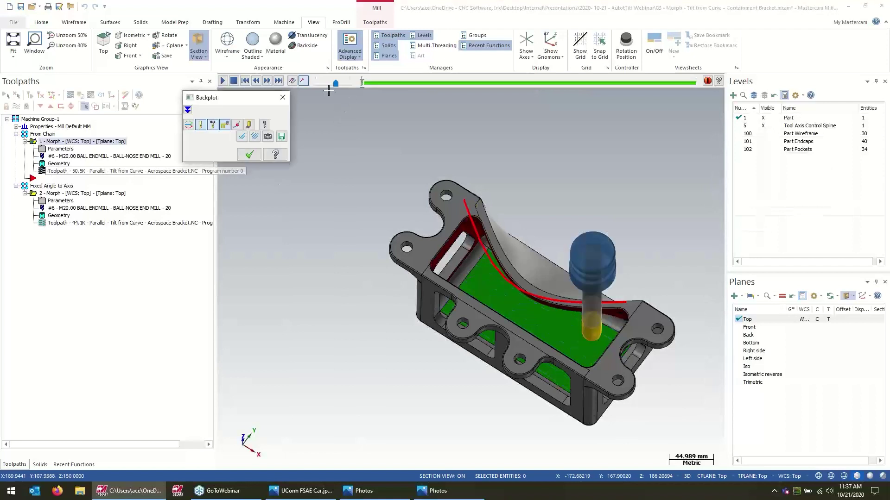
left_click_drag(361, 86, 363, 86)
mouse_move(477, 218)
middle_mouse_down()
mouse_move(498, 244)
mouse_move(417, 291)
middle_mouse_up()
scroll(400, 300, "up", 3)
scroll(405, 334, "down", 4)
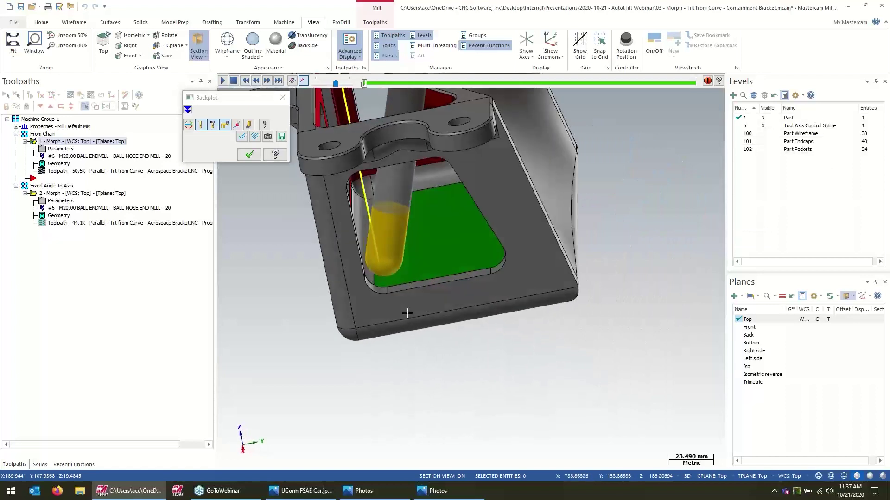
middle_click_drag(398, 411, 412, 273)
scroll(417, 228, "up", 2)
middle_click_drag(417, 227, 355, 207)
scroll(417, 224, "down", 1)
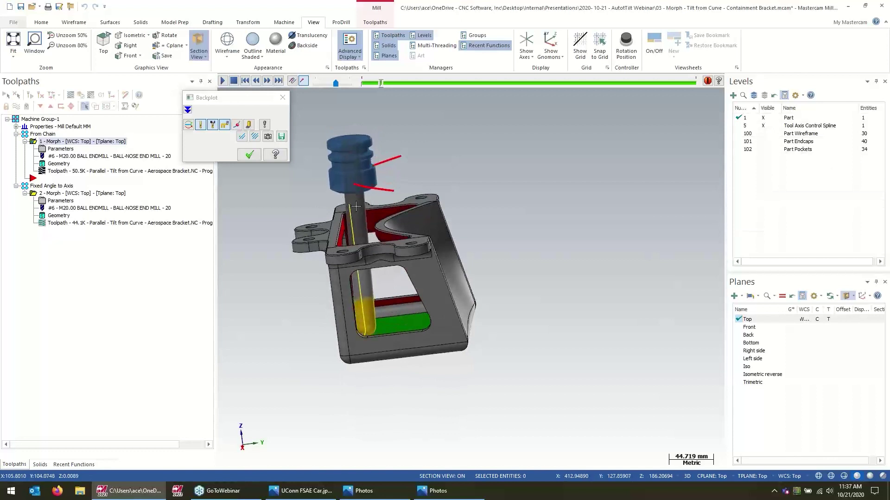
Step: Backplot the first floor pass and examine the tool's tilt and the cut edge at the pocket's end window
middle_click_drag(356, 206, 345, 291)
scroll(346, 290, "up", 2)
scroll(345, 290, "up", 7)
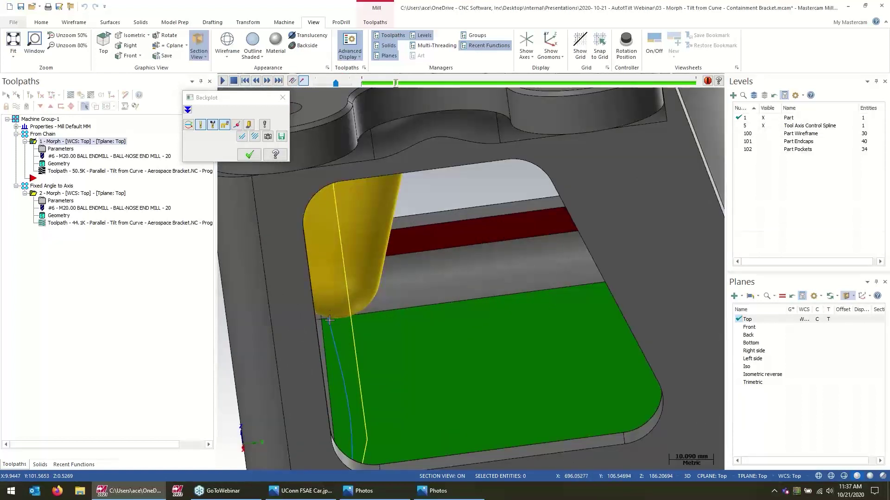
scroll(329, 338, "down", 7)
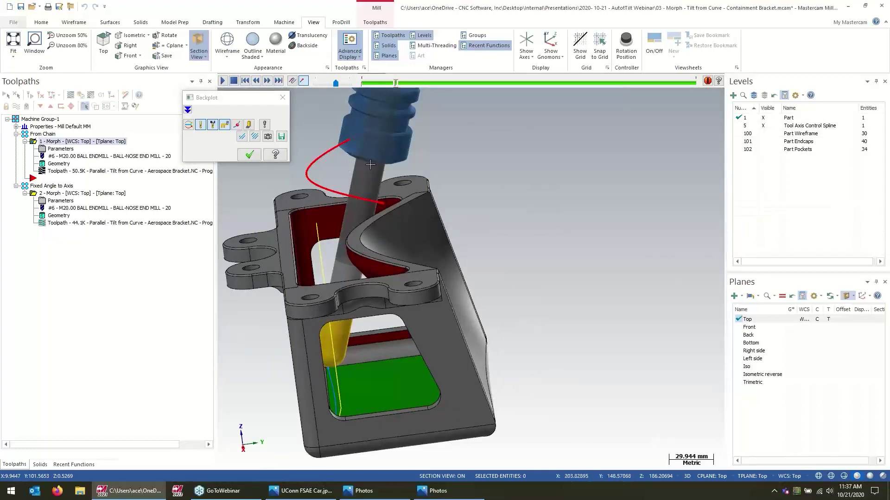
scroll(328, 443, "up", 5)
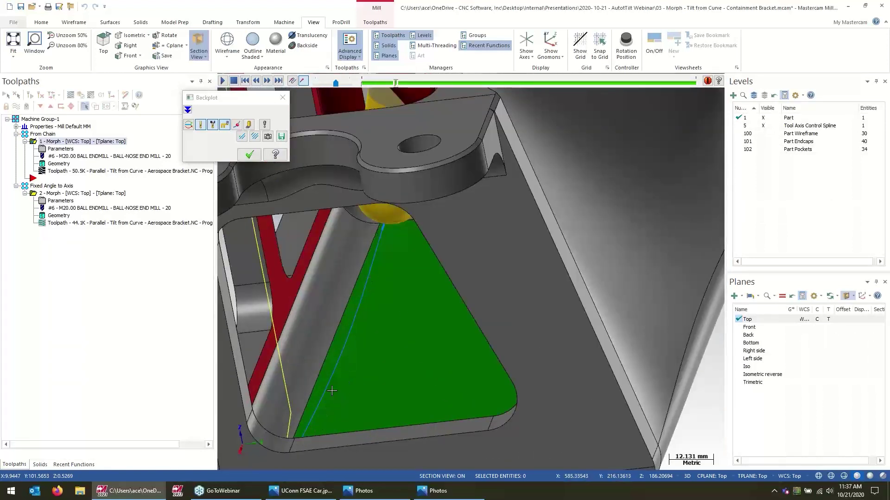
scroll(307, 417, "down", 5)
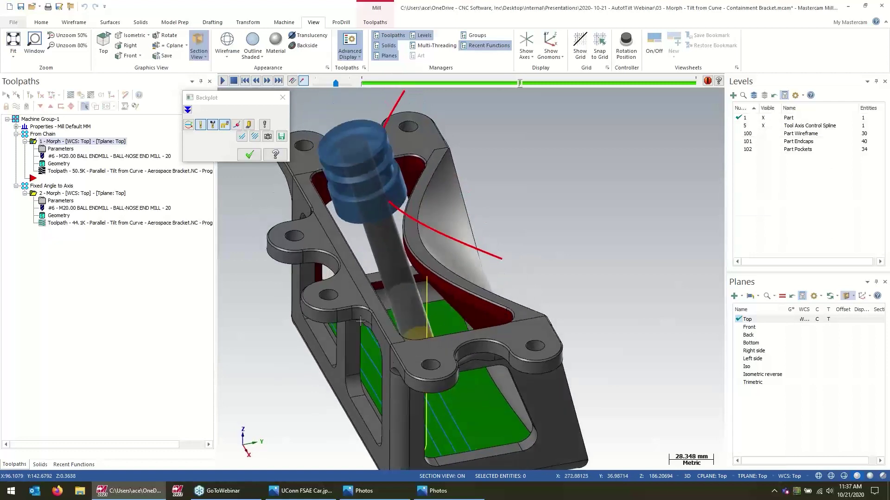
Step: Backplot the middle floor passes and examine the tool and holder tilting along the control spline from several angles
scroll(431, 415, "up", 5)
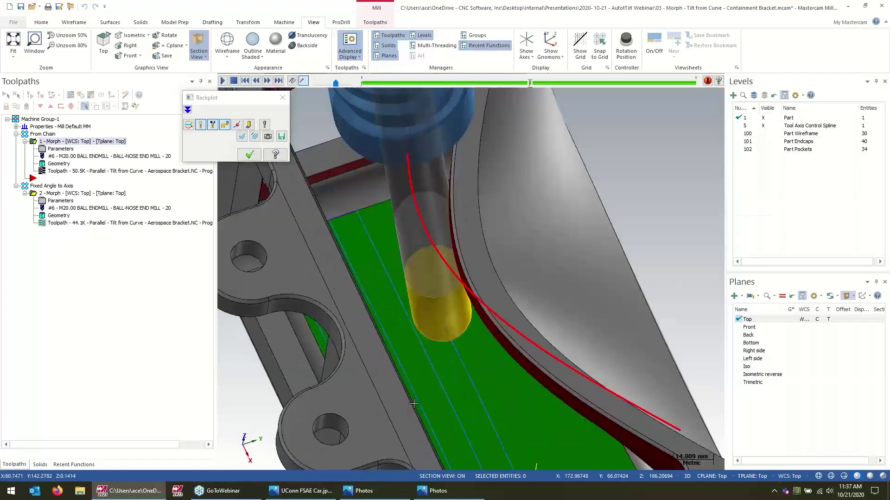
scroll(440, 370, "down", 1)
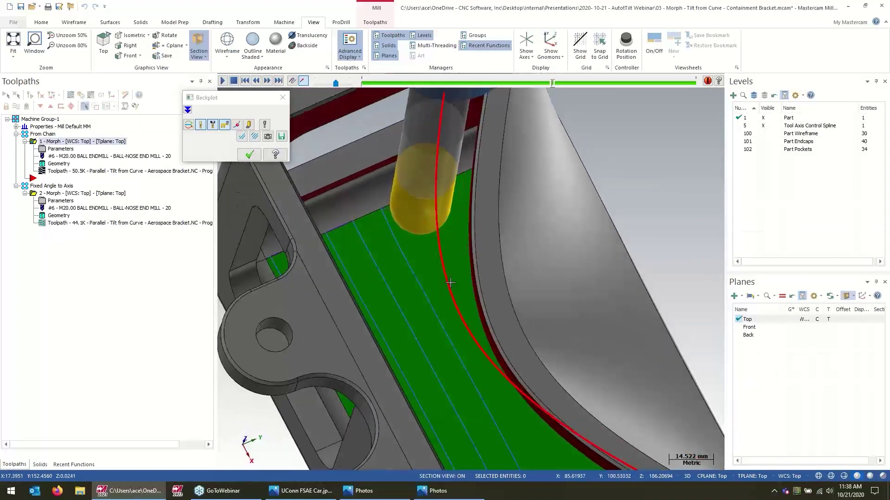
scroll(493, 361, "down", 2)
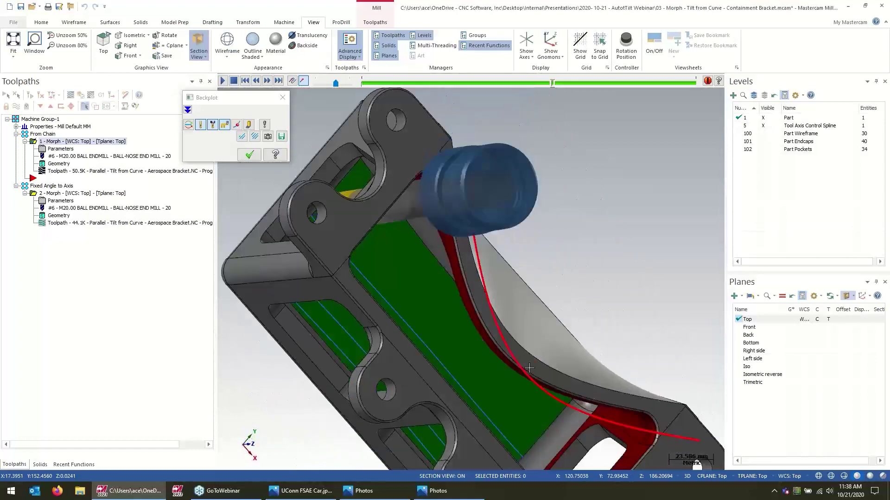
scroll(407, 195, "up", 4)
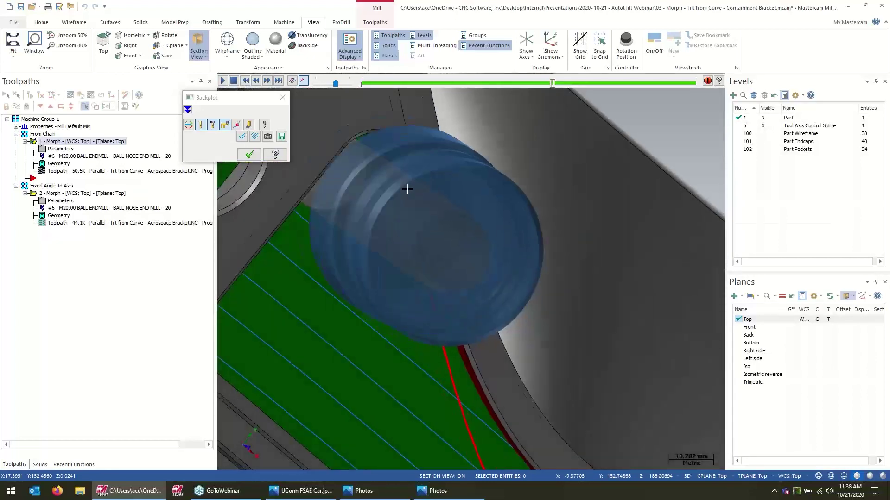
scroll(407, 194, "down", 1)
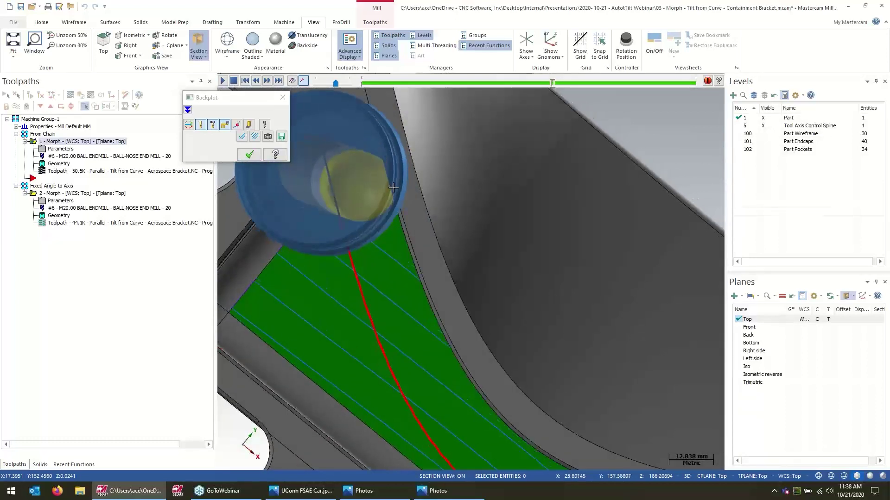
scroll(408, 189, "down", 2)
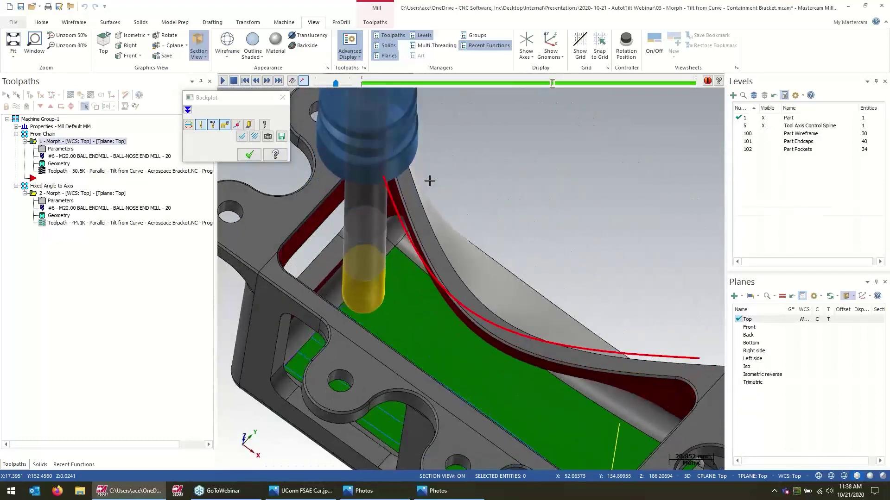
Step: Inspect the tool's clearance at the pocket corner, and backplot the remaining passes to the end of the toolpath
scroll(336, 246, "up", 3)
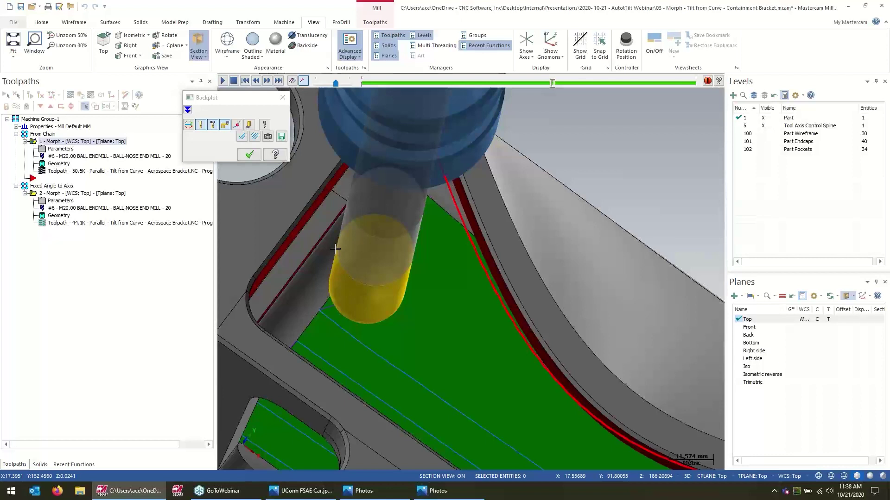
middle_click_drag(354, 277, 454, 339)
scroll(475, 353, "down", 3)
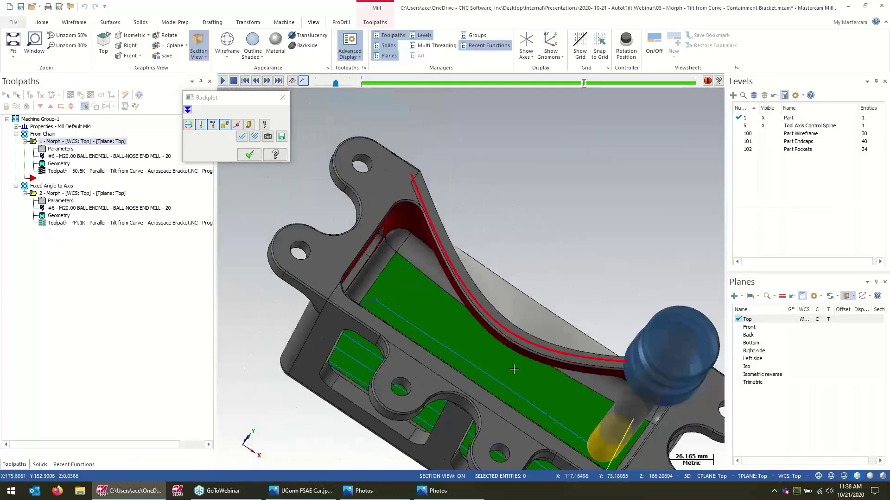
scroll(497, 366, "down", 4)
middle_click_drag(503, 359, 532, 281)
scroll(531, 360, "up", 5)
scroll(616, 339, "up", 3)
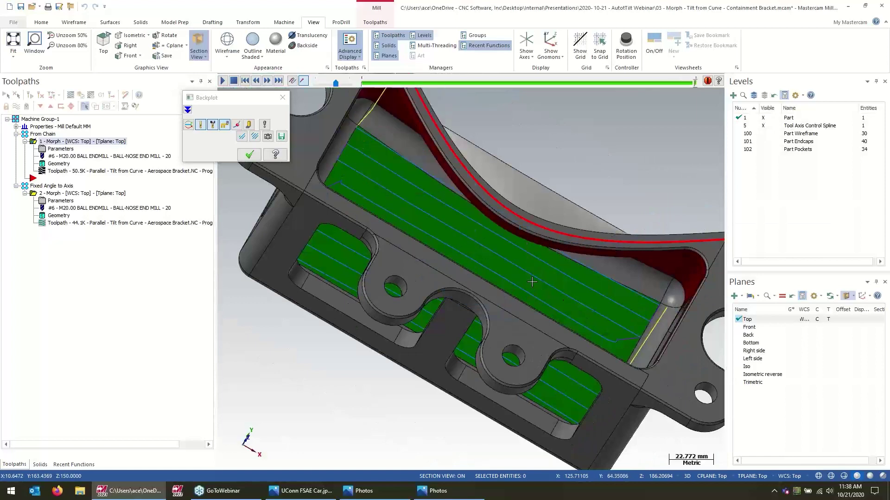
Step: Close the From Chain backplot after viewing the whole bracket, and select the Fixed Angle to Axis Morph operation
middle_click_drag(471, 257, 635, 339)
scroll(635, 340, "down", 3)
middle_click_drag(584, 314, 482, 263)
key("Escape")
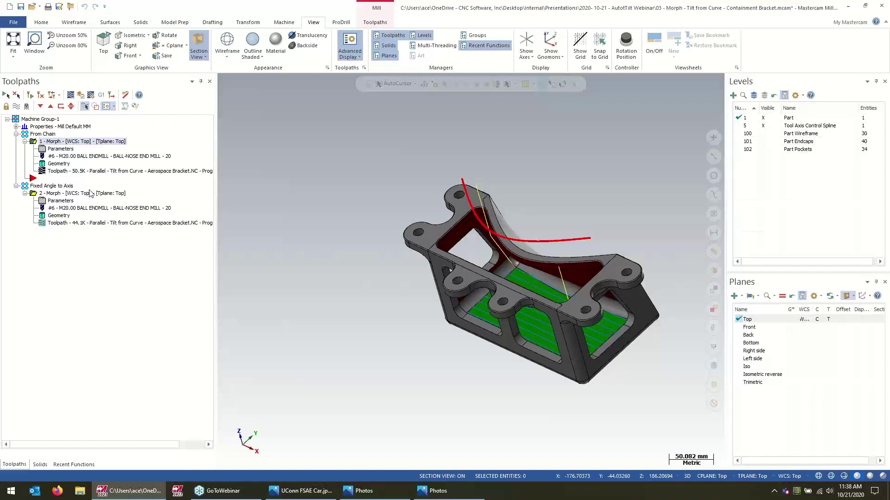
left_click(52, 186)
left_click(53, 194)
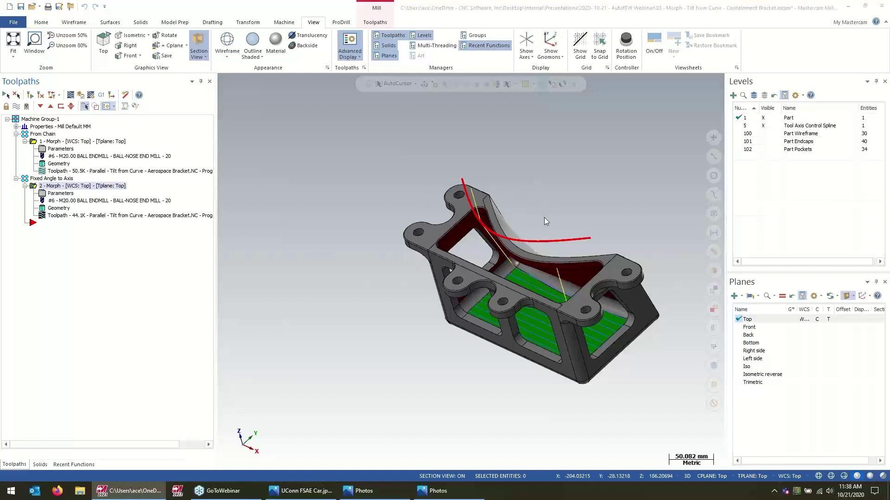
Step: Open the second Morph operation's parameters and review its Fixed angle to axis tool axis control and its collision control settings
left_click(61, 194)
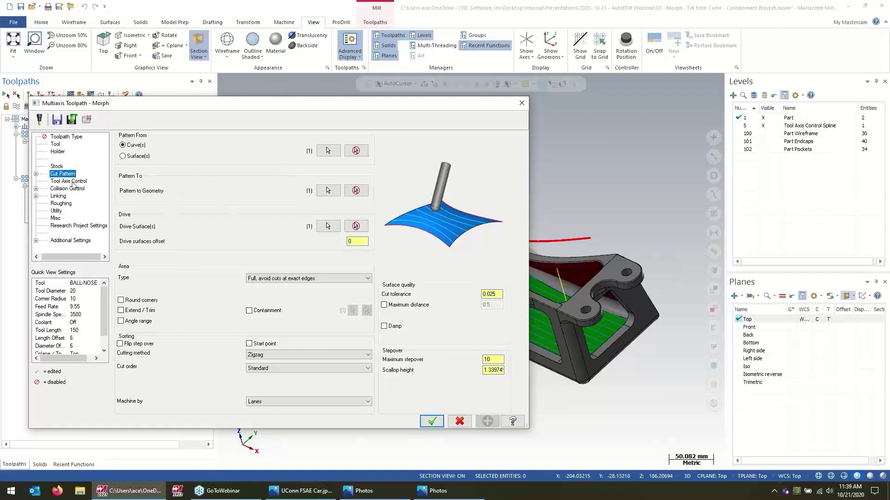
left_click(74, 182)
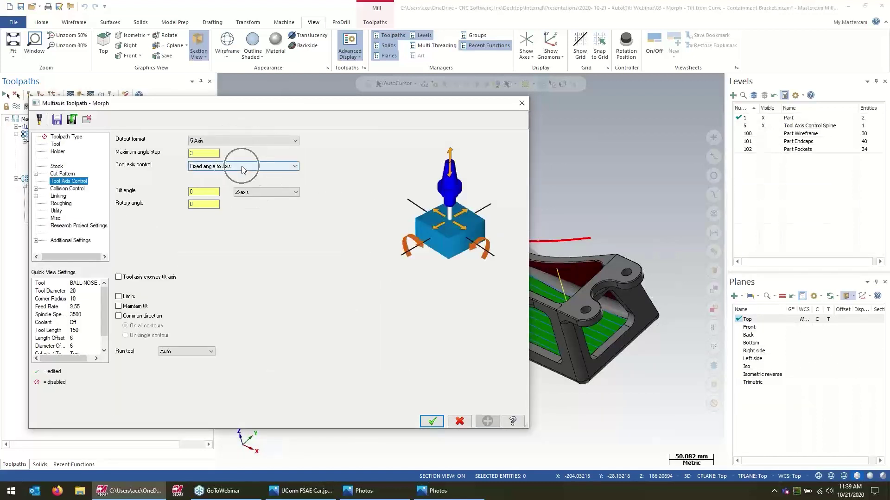
left_click(256, 190)
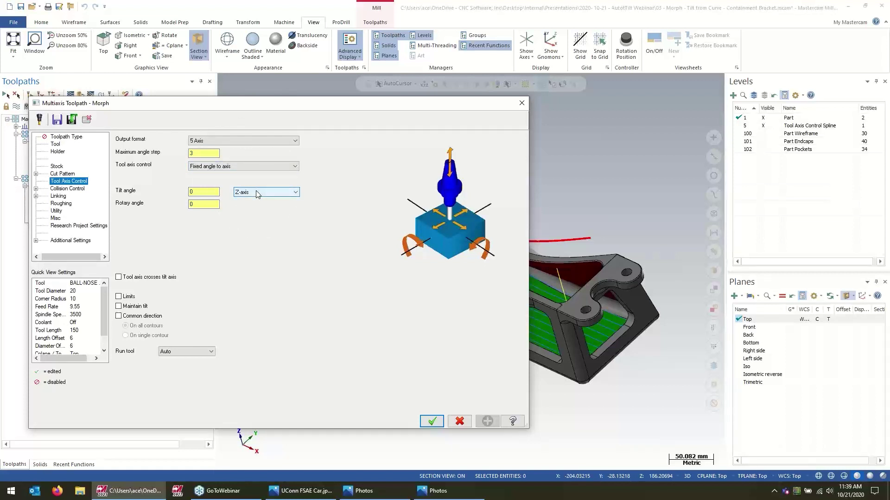
left_click(77, 189)
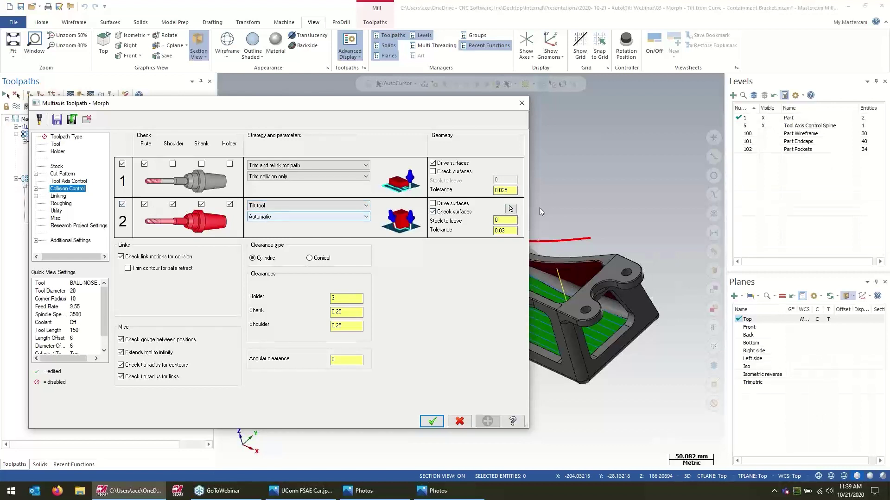
Step: Review the pocket wall faces assigned as check surfaces for the Tilt tool collision check, and accept the toolpath parameters
left_click(510, 209)
middle_click_drag(540, 193, 487, 200)
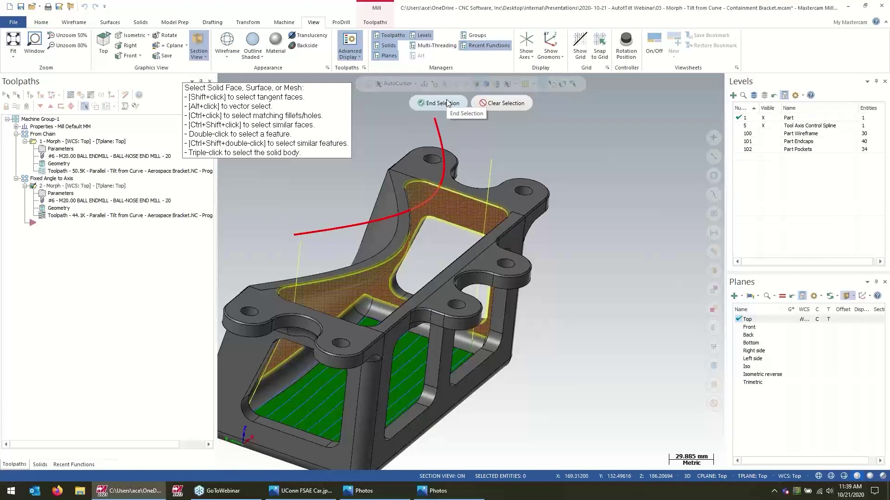
left_click(491, 212)
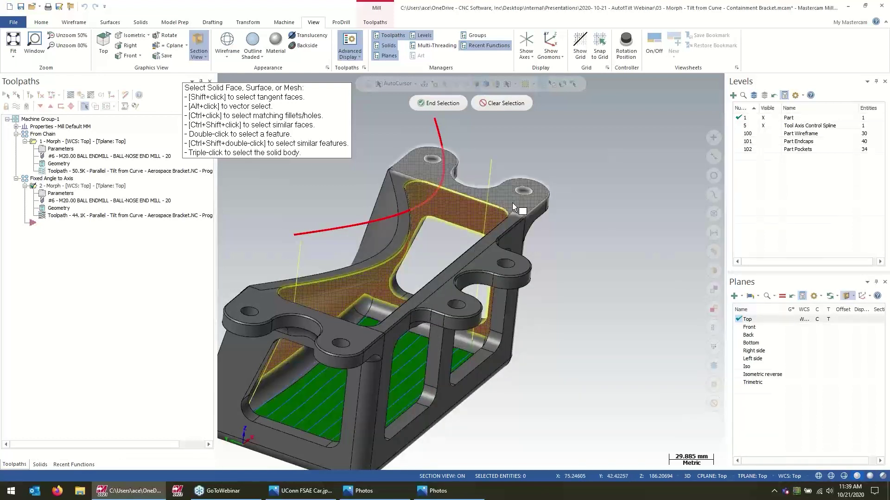
left_click(442, 103)
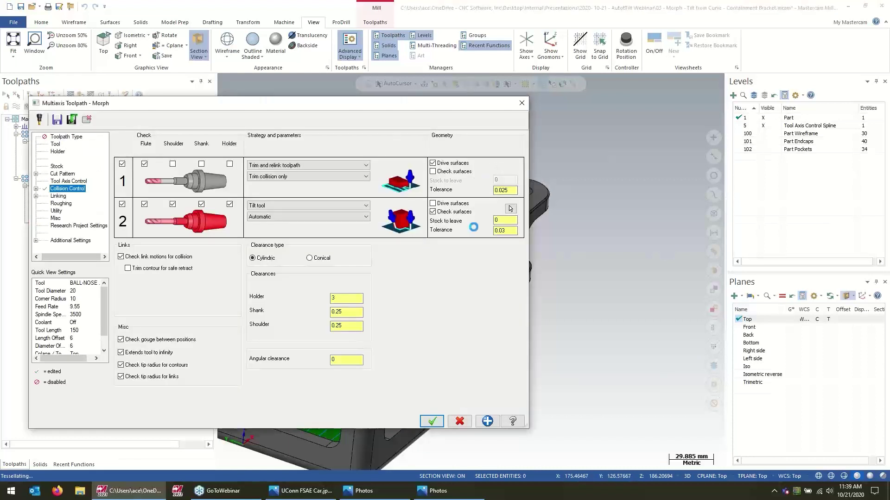
left_click(431, 421)
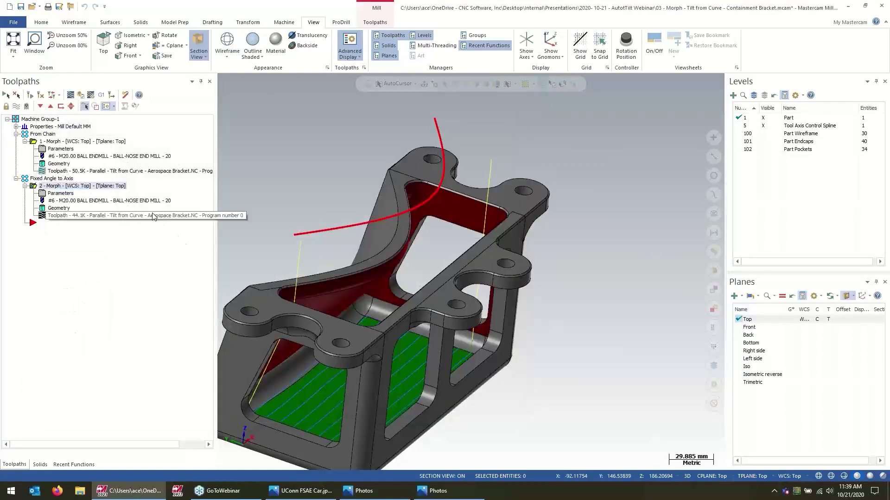
Step: Backplot the first floor passes of the Fixed Angle to Axis Morph toolpath at reduced speed and examine the tool's orientation
key("alt+t")
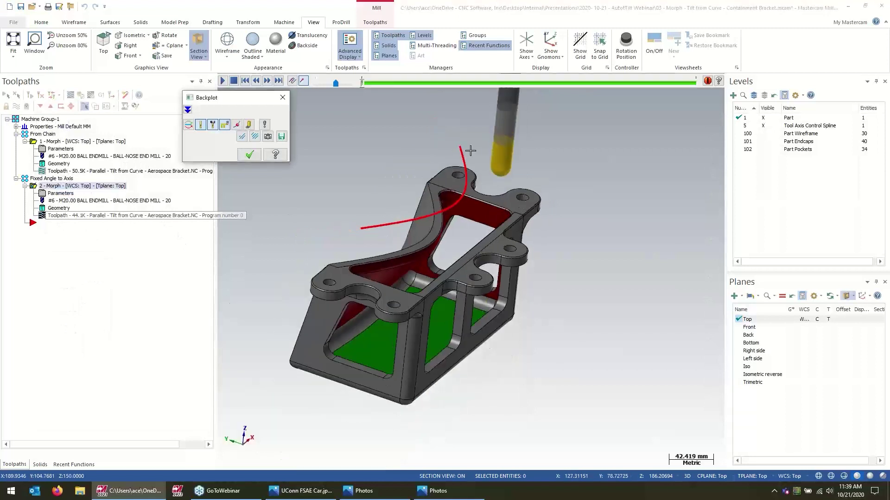
left_click_drag(334, 84, 322, 85)
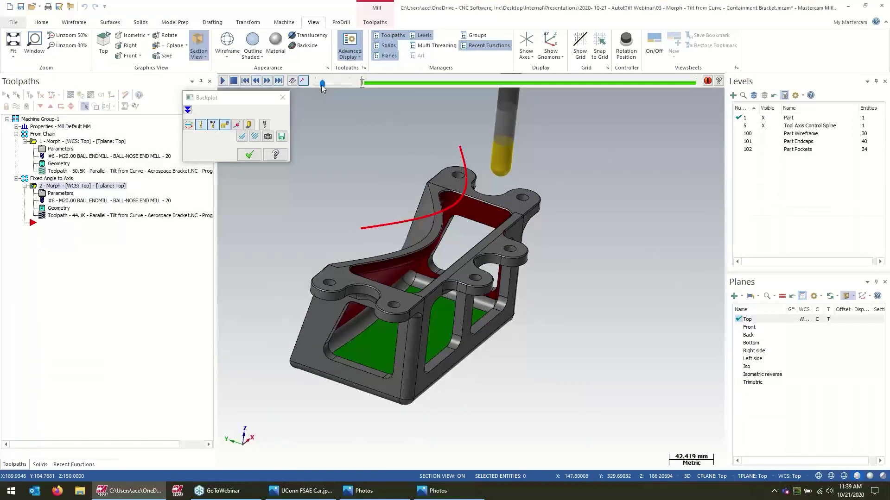
left_click(223, 81)
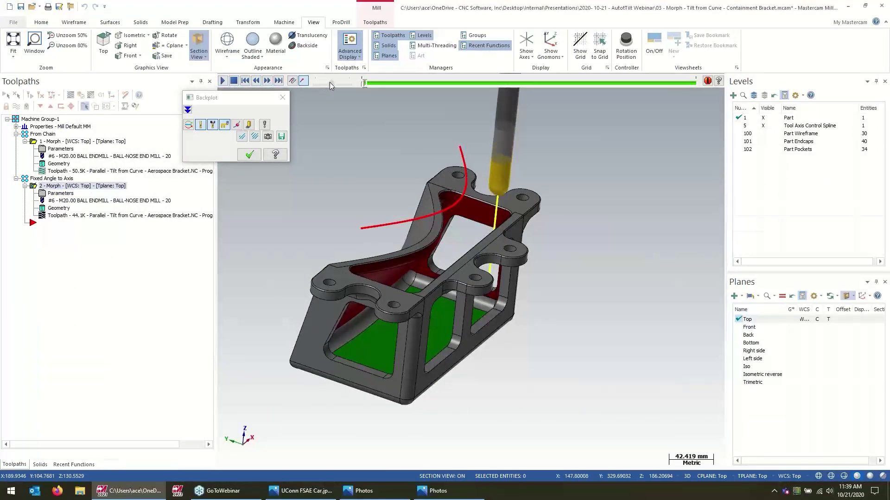
middle_click_drag(464, 222, 502, 215)
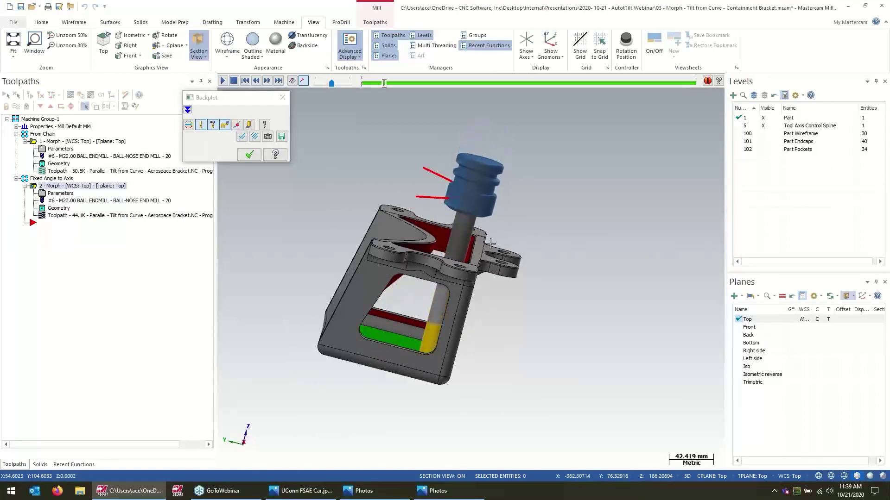
middle_click_drag(490, 241, 460, 79)
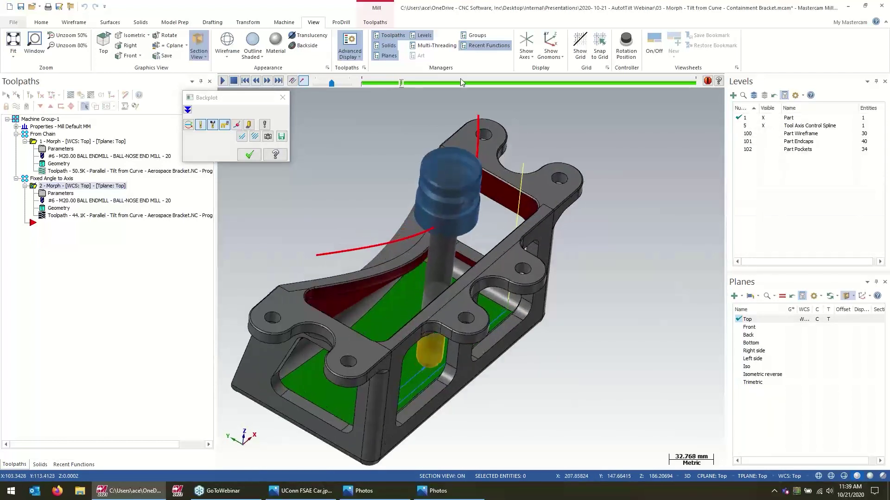
Step: Advance the backplot through the middle and later floor passes, examine the tool's tilt through the end window, and close the backplot
left_click_drag(404, 84, 537, 86)
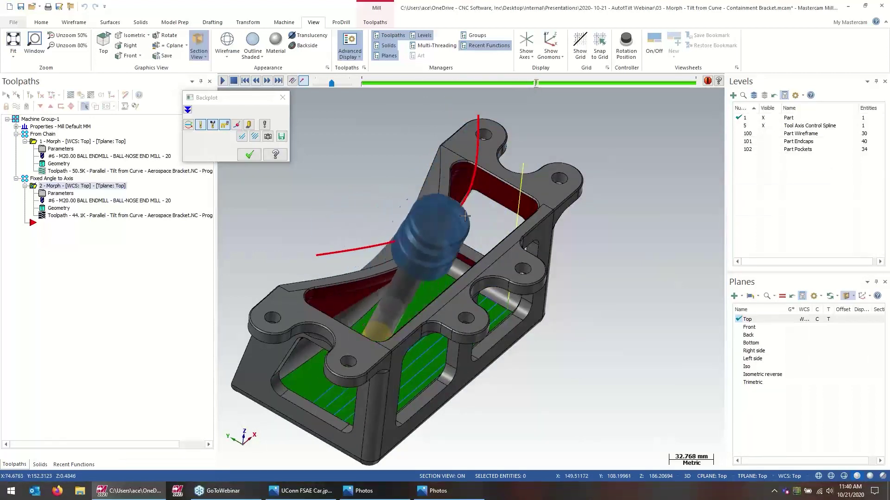
mouse_move(500, 199)
middle_mouse_down()
mouse_move(490, 225)
mouse_move(479, 214)
middle_mouse_up()
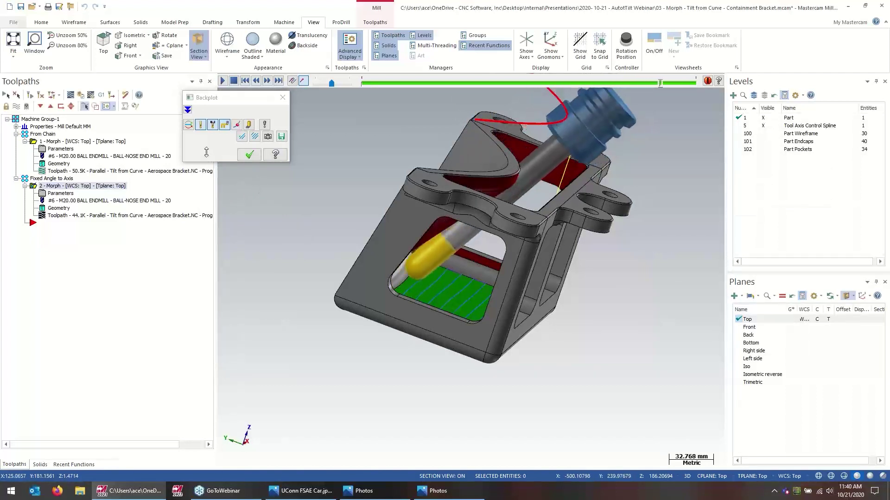
left_click(242, 157)
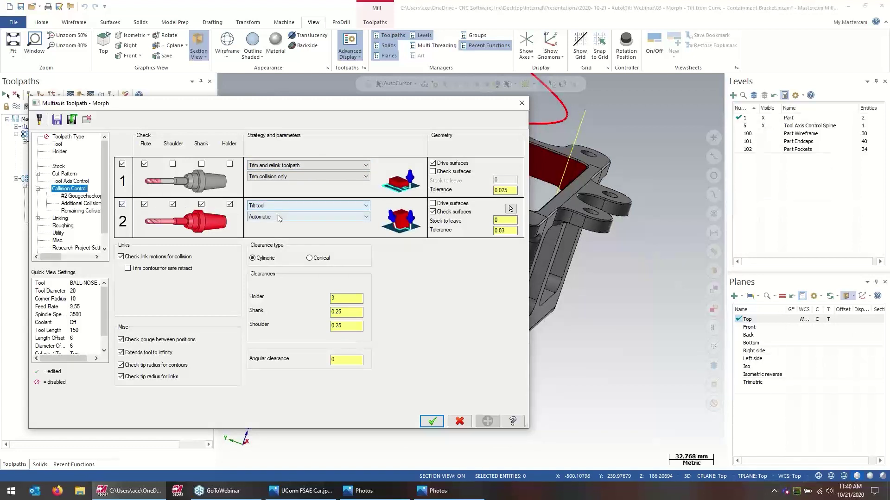
Step: Toggle the second collision check off and back on, keeping its automatic Tilt tool strategy, and accept the parameters
left_click(122, 204)
left_click(123, 204)
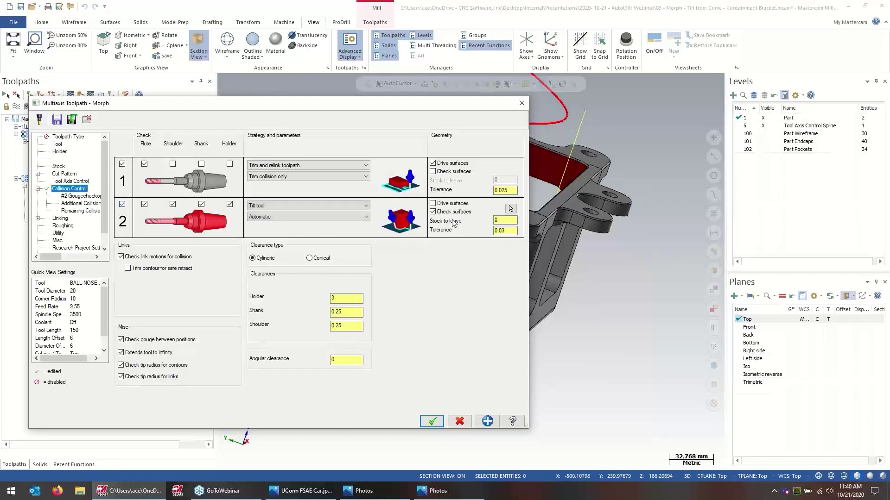
left_click(432, 421)
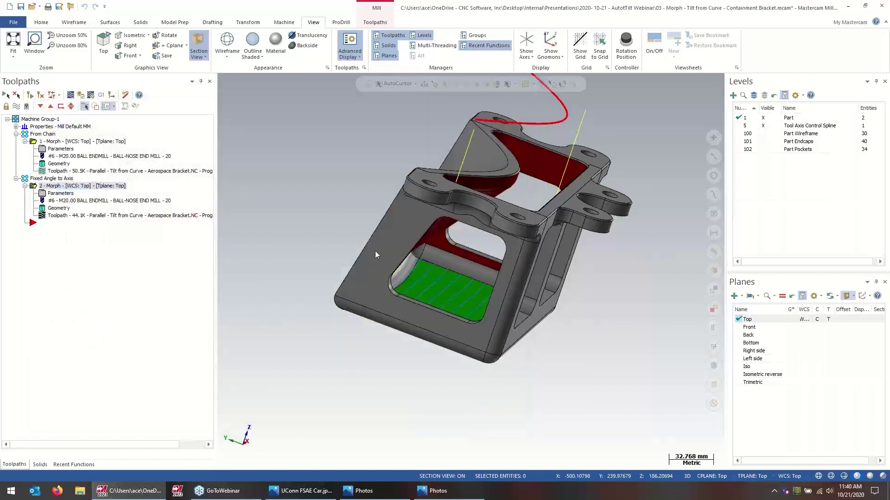
Step: Backplot the Fixed Angle to Axis toolpath up to its last passes and examine the tilted tool and holder clearance from several angles
left_click(71, 95)
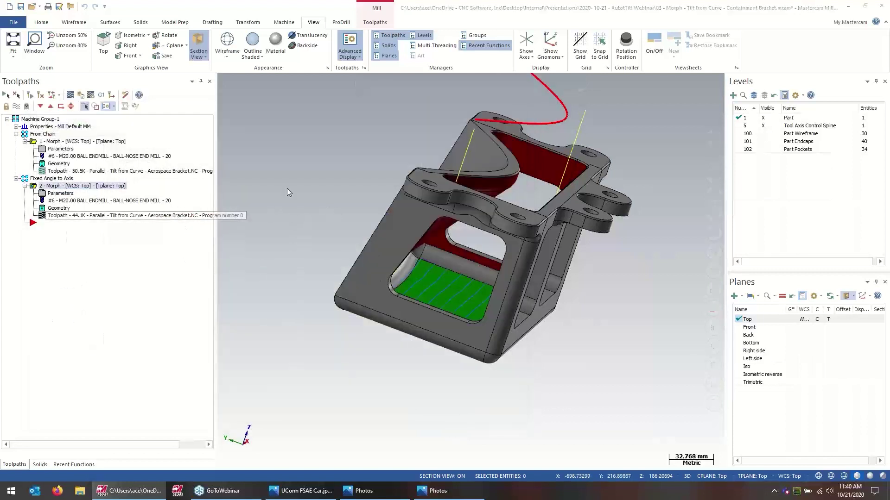
left_click_drag(363, 82, 676, 83)
middle_click_drag(602, 153, 586, 169)
scroll(574, 173, "up", 3)
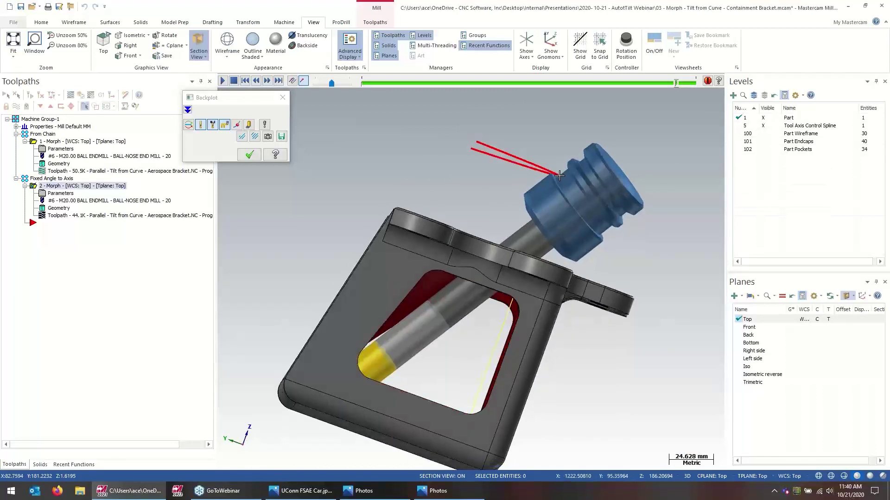
middle_click_drag(531, 189, 444, 308)
middle_click_drag(340, 378, 616, 159)
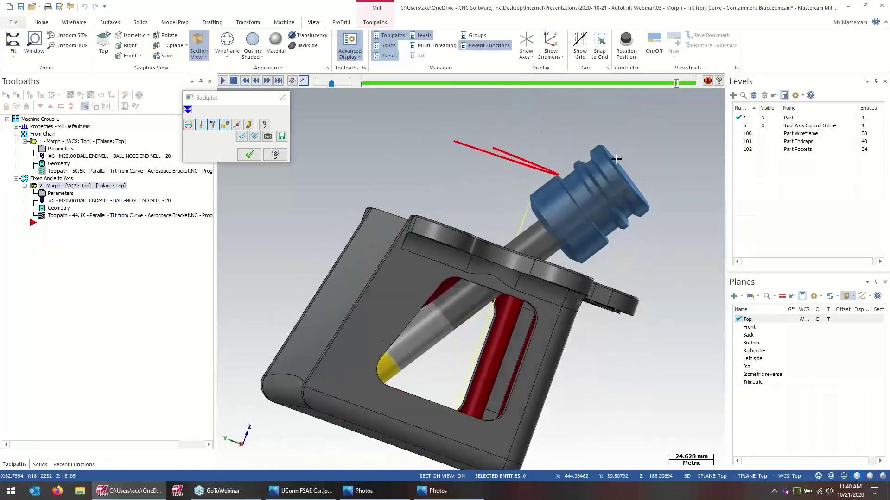
middle_click_drag(480, 306, 471, 403)
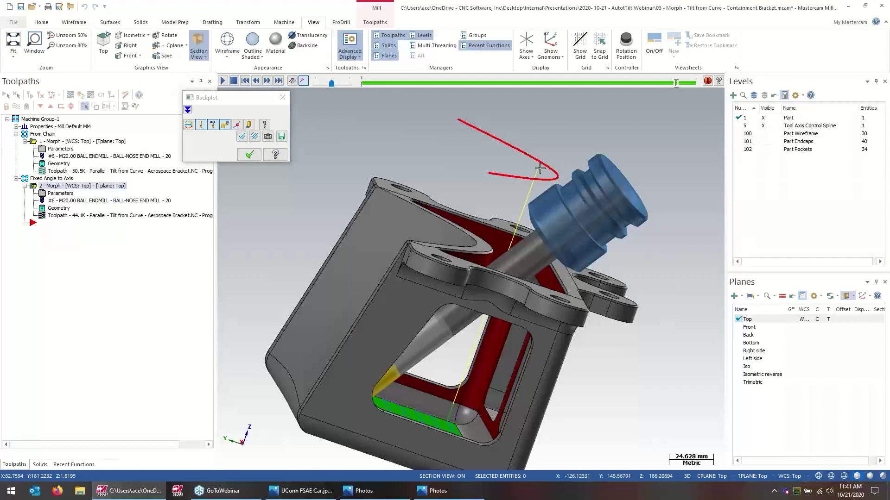
middle_click_drag(532, 176, 472, 273)
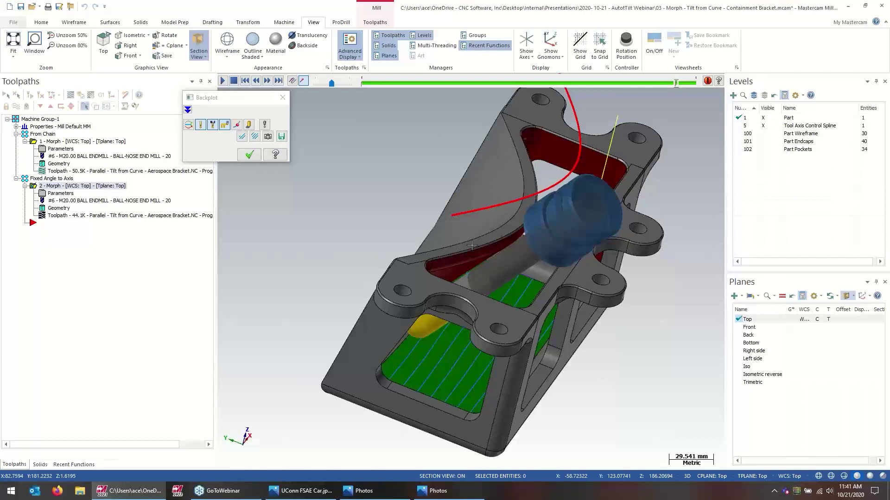
Step: Move the backplot back to an earlier floor pass, inspect the tool's clearance to the pocket walls, and close the backplot
left_click_drag(678, 84, 644, 84)
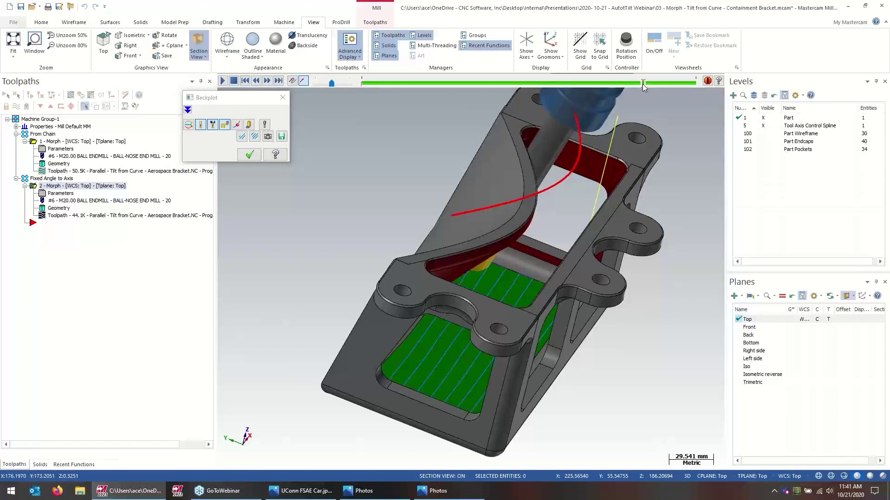
middle_click_drag(570, 219, 498, 217)
scroll(599, 238, "up", 5)
scroll(498, 217, "up", 4)
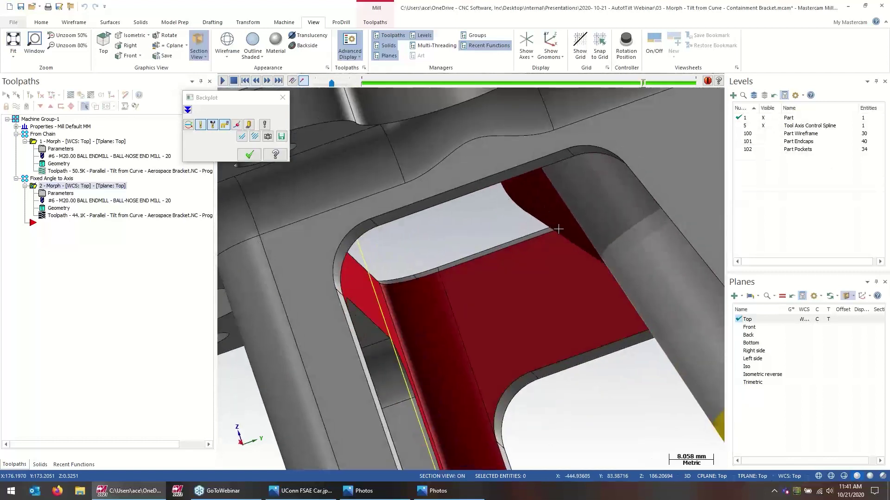
scroll(559, 229, "down", 6)
middle_click_drag(558, 229, 538, 239)
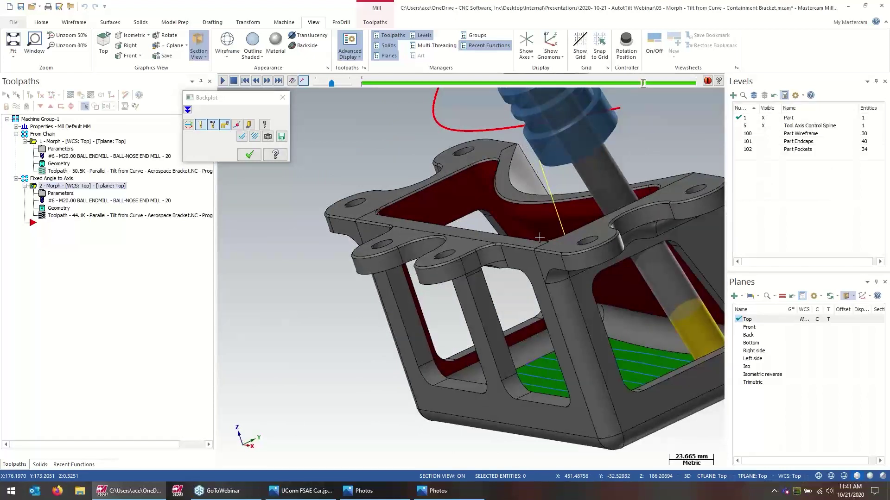
middle_click_drag(500, 250, 447, 238)
scroll(447, 238, "up", 3)
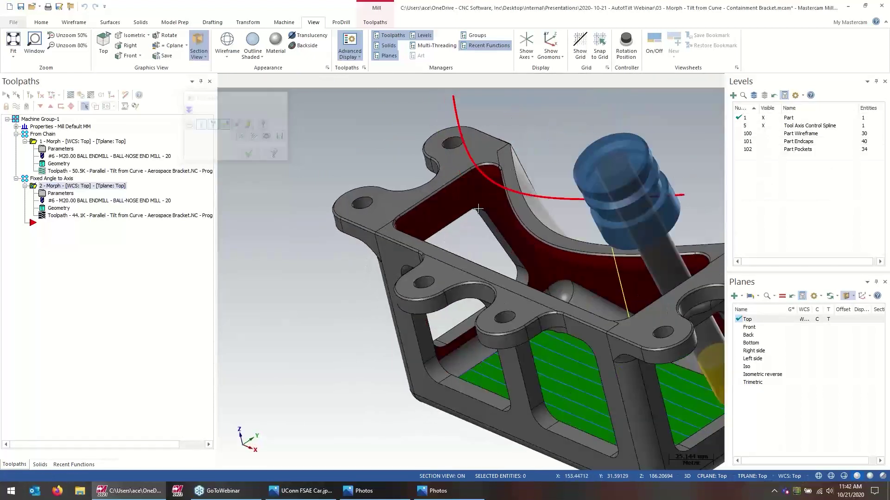
key("Escape")
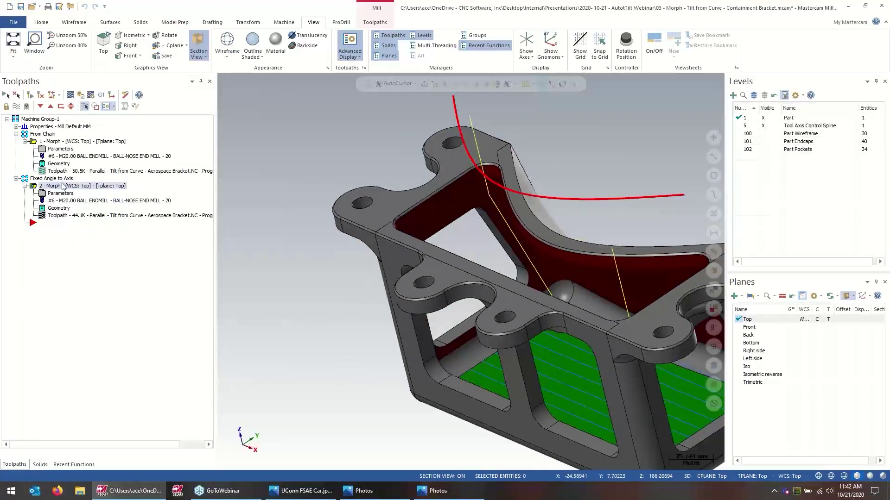
Step: Inspect the rounded corner where the pocket's walls meet the floor, and view the bracket from the right side
key("alt+3")
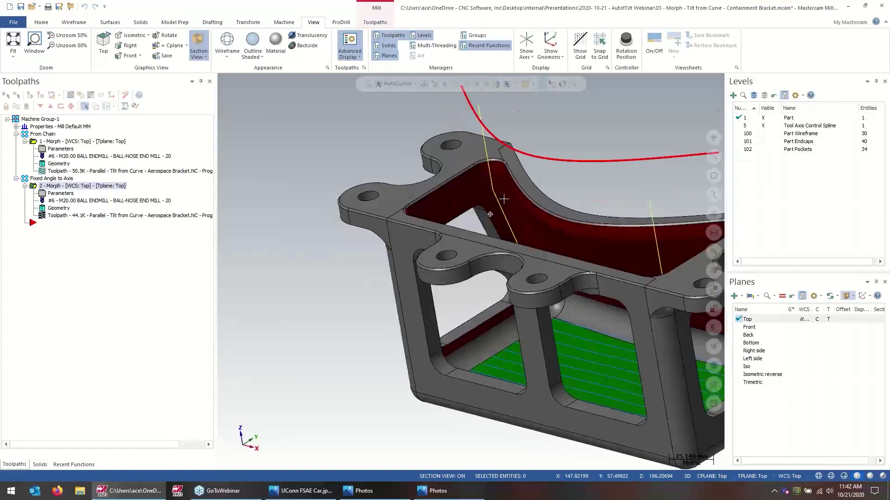
middle_click_drag(431, 177, 518, 292)
scroll(519, 301, "up", 6)
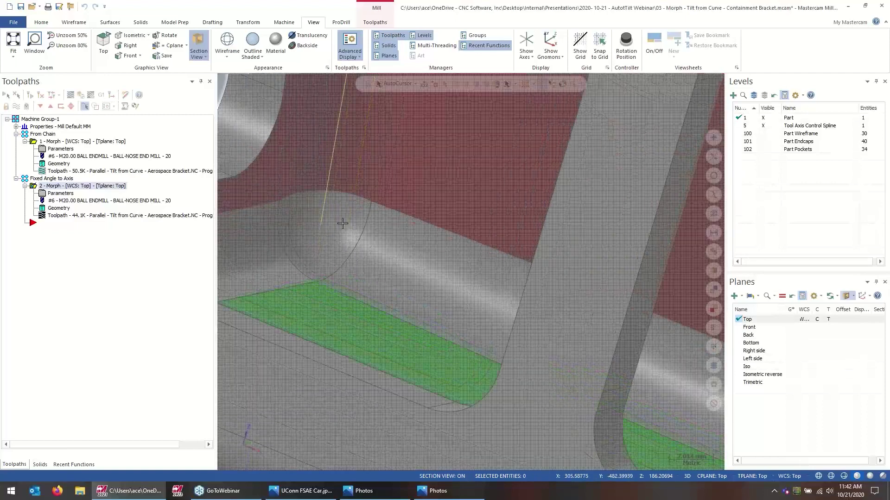
middle_click_drag(343, 223, 499, 220)
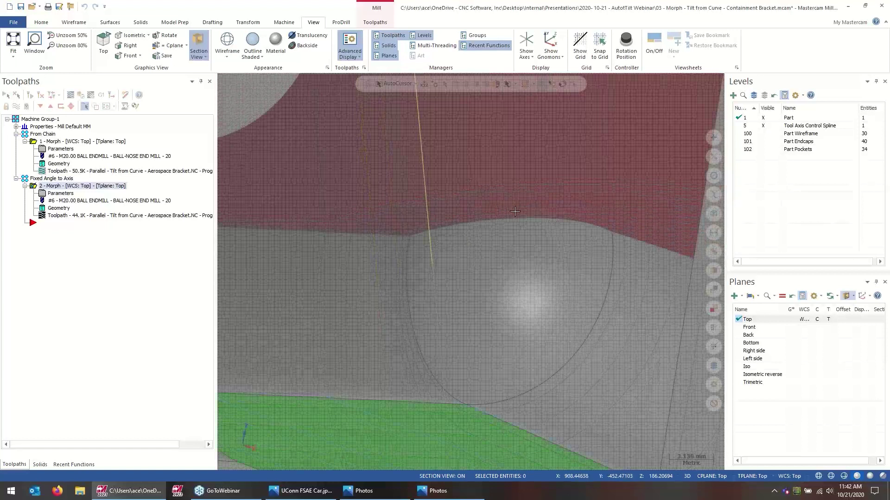
middle_click_drag(602, 224, 485, 244)
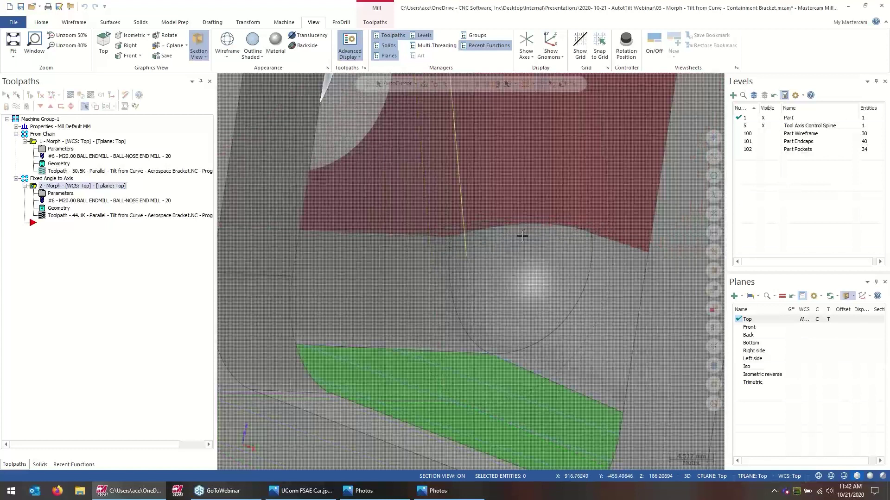
scroll(534, 236, "down", 5)
middle_click_drag(560, 218, 519, 209)
key("alt+3")
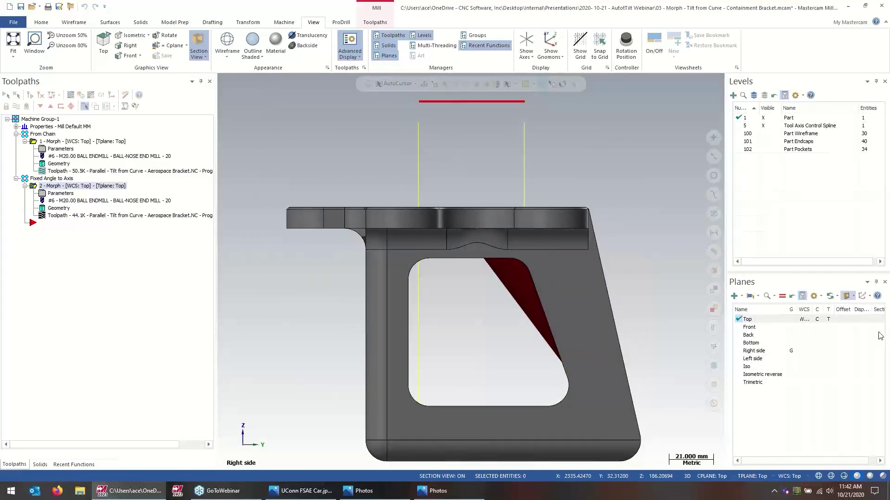
Step: Section the bracket at the Right side plane to view its profile, and turn the section off again
left_click(881, 350)
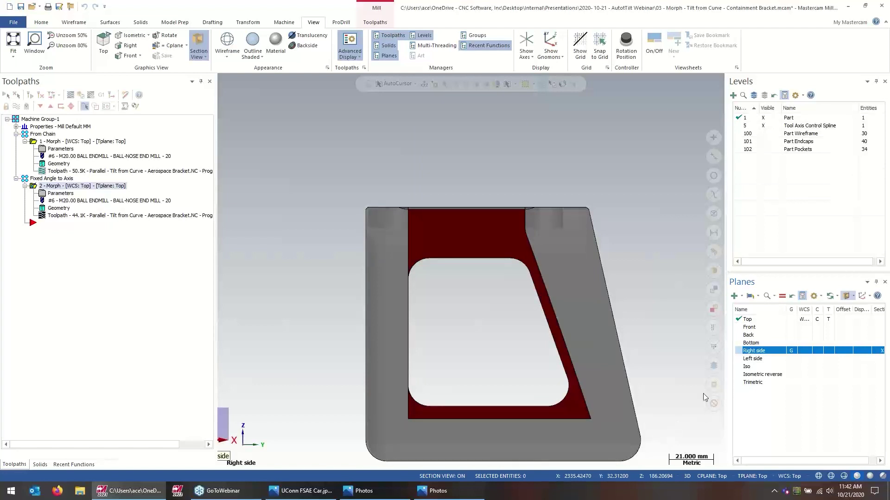
left_click(881, 351)
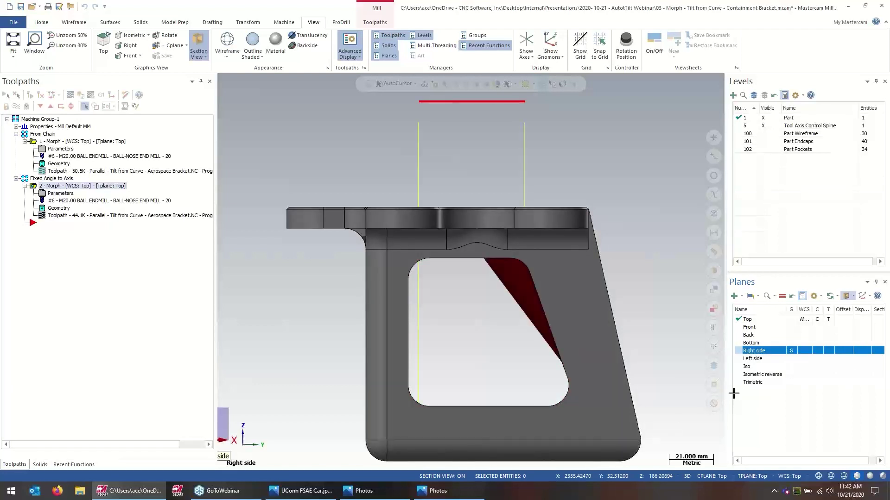
Step: Examine the pocket's slanted wall and floor corner radii with translucency on, and restore the opaque display
scroll(655, 392, "down", 2)
key("ctrl+t")
scroll(652, 428, "up", 4)
scroll(673, 375, "down", 2)
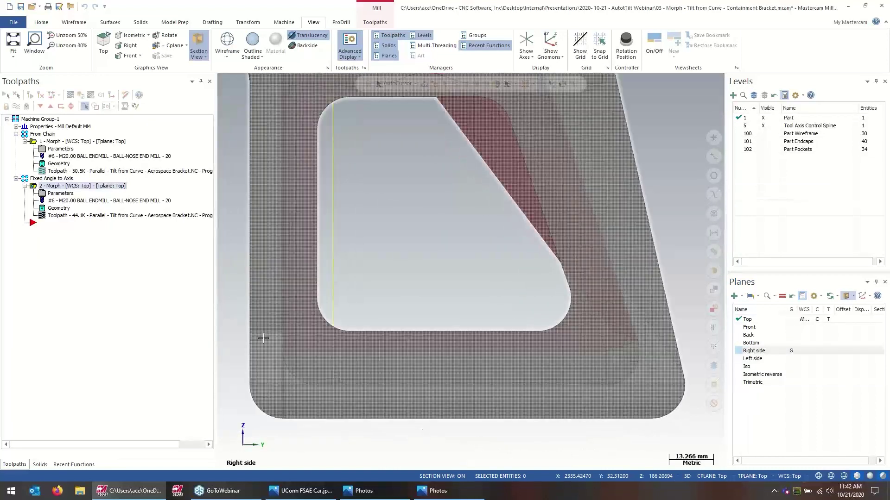
scroll(295, 352, "down", 2)
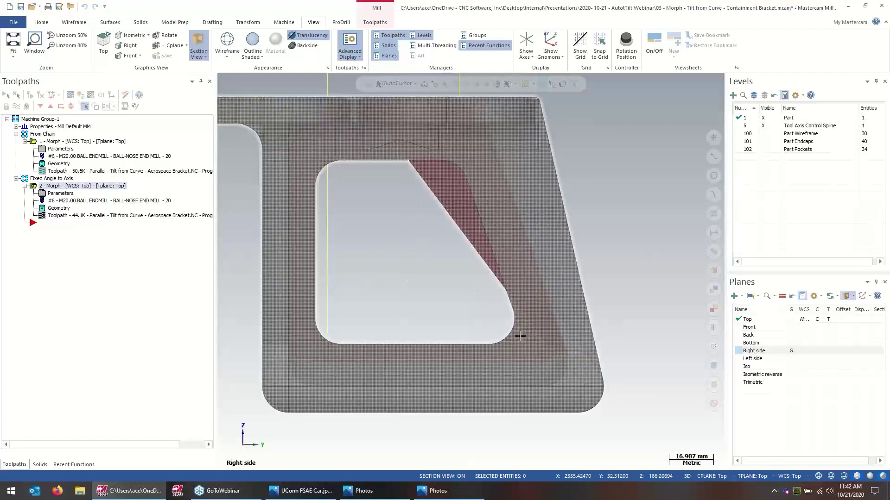
scroll(547, 368, "up", 4)
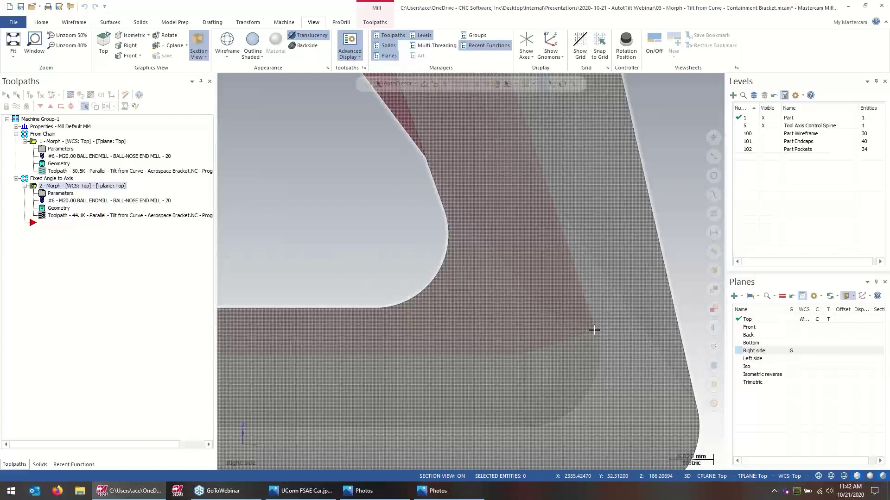
scroll(591, 328, "down", 6)
middle_click_drag(602, 355, 576, 185)
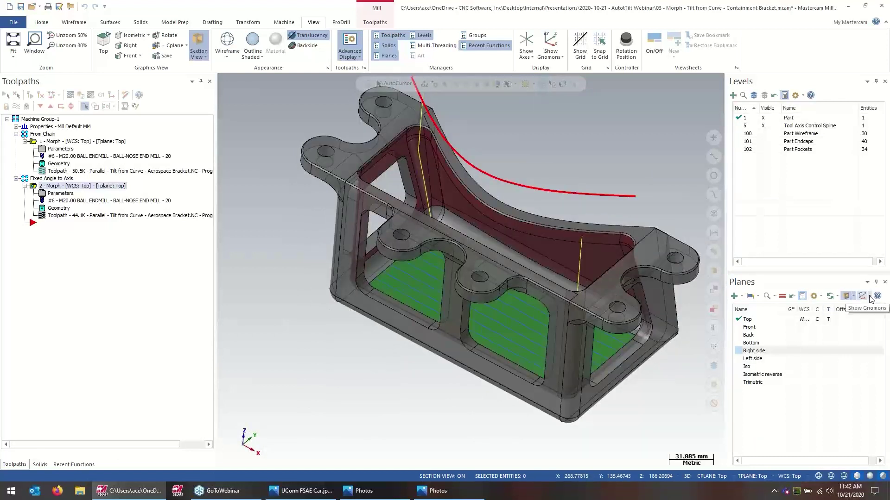
key("ctrl+alt+t")
scroll(541, 326, "down", 3)
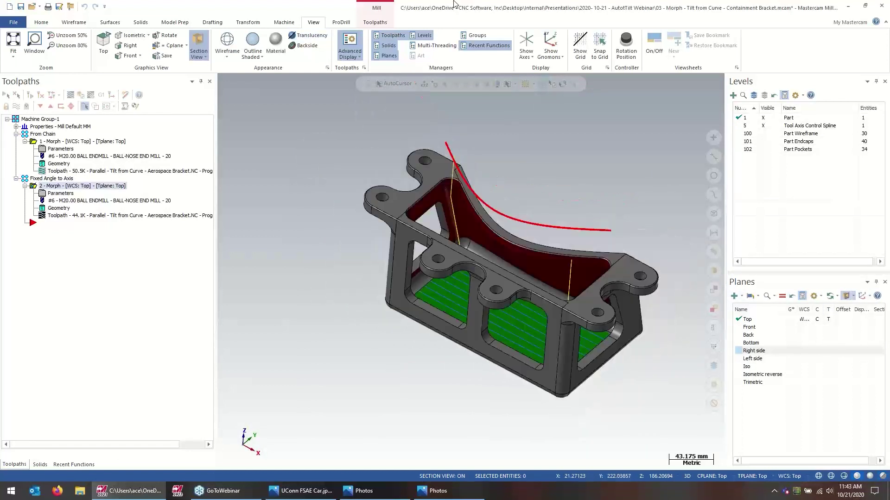
left_click(375, 21)
left_click(317, 47)
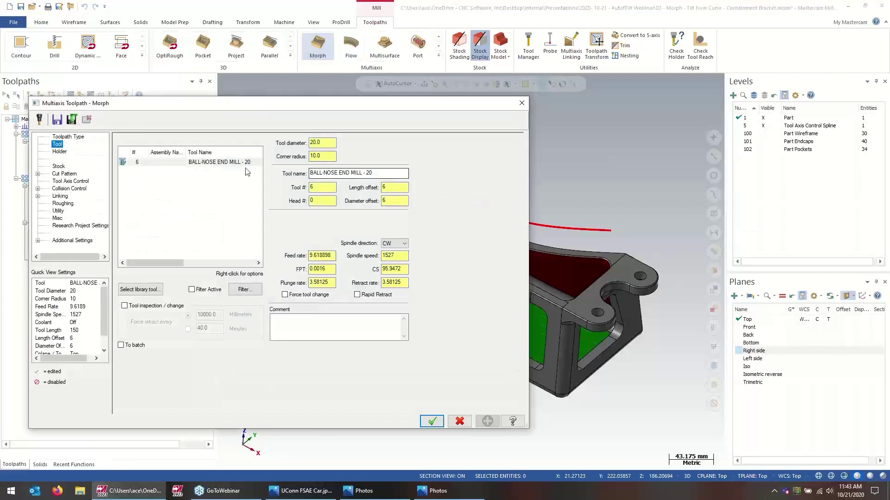
right_click(198, 179)
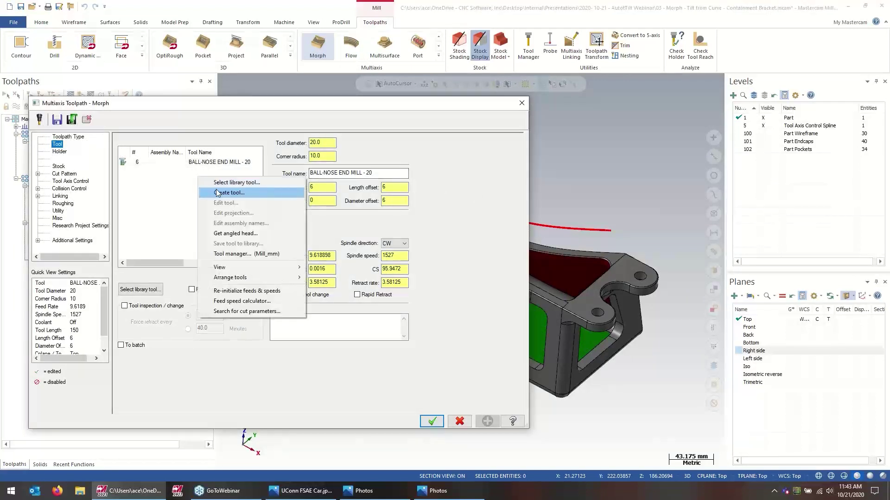
left_click(516, 102)
left_click(520, 103)
left_click(490, 265)
Step: Look up the radius of the pocket's inner corner fillet in the solid's history, and leave the fillet without changes
scroll(472, 237, "up", 5)
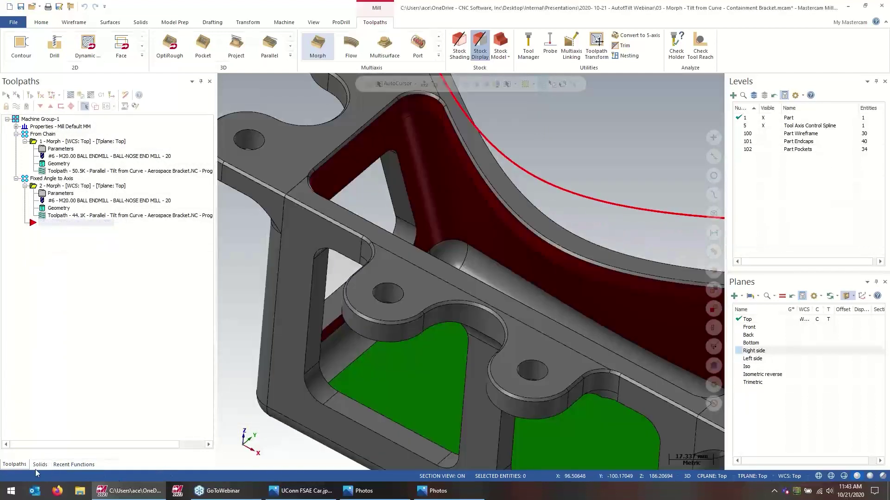
left_click(40, 464)
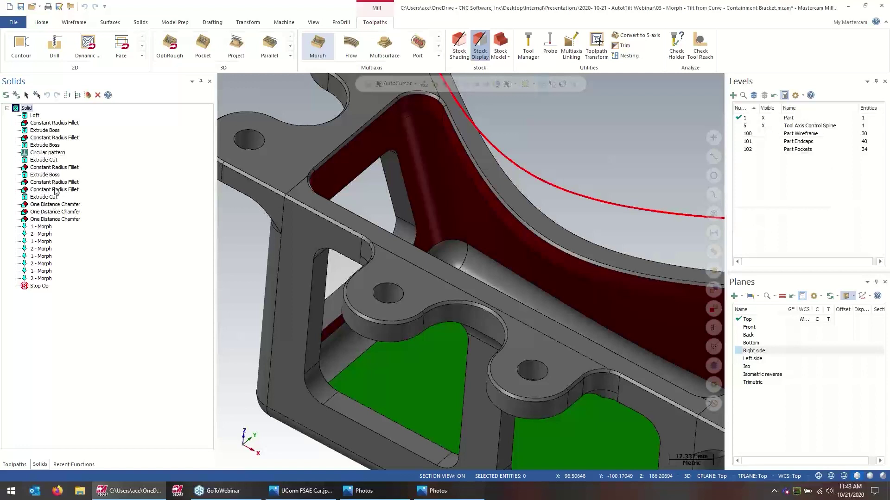
left_click(55, 183)
left_click(51, 191)
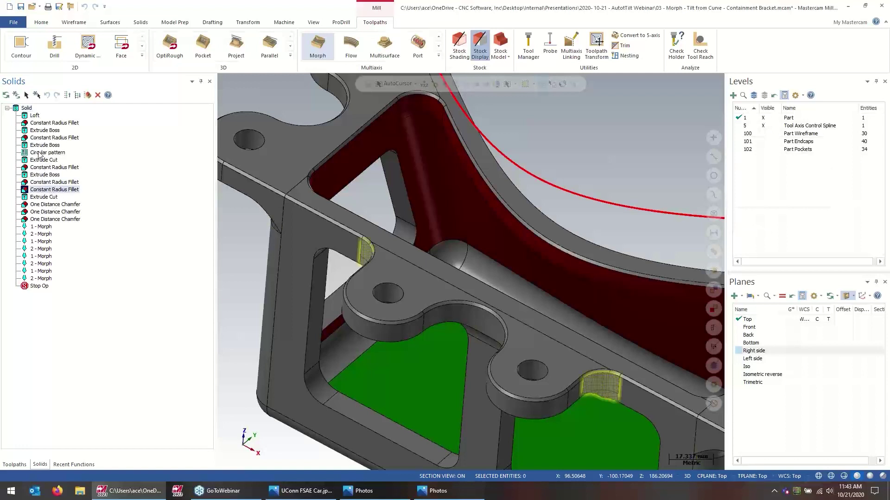
left_click(45, 167)
left_click(45, 139)
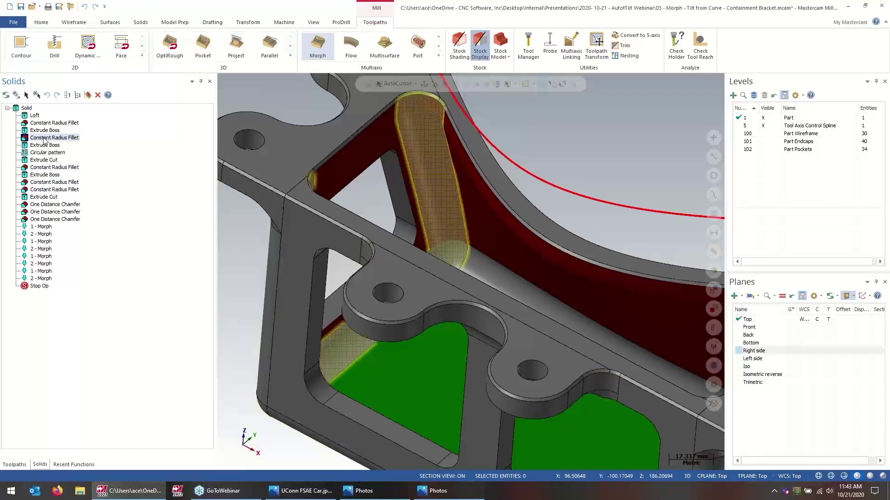
double_click(55, 138)
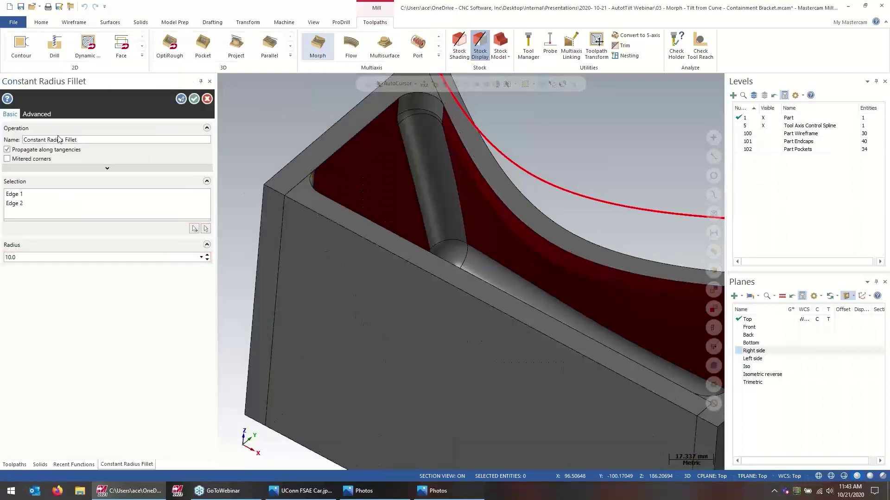
double_click(13, 257)
left_click(207, 99)
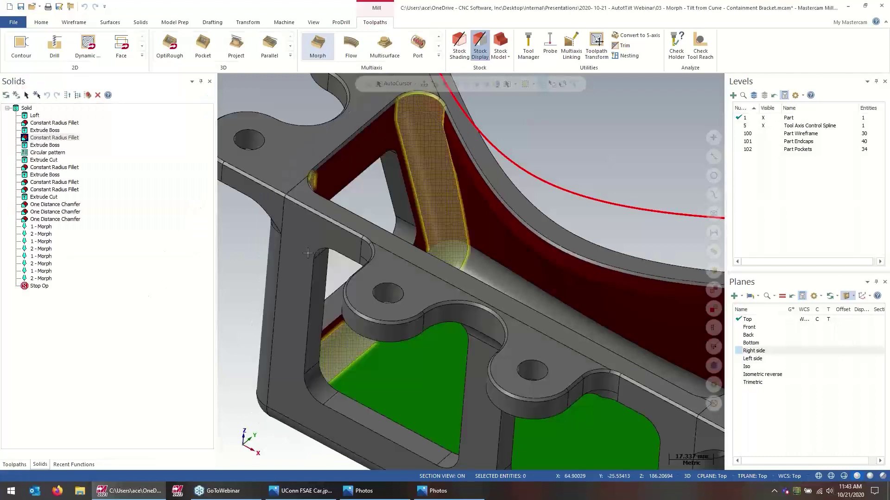
key("alt+F1")
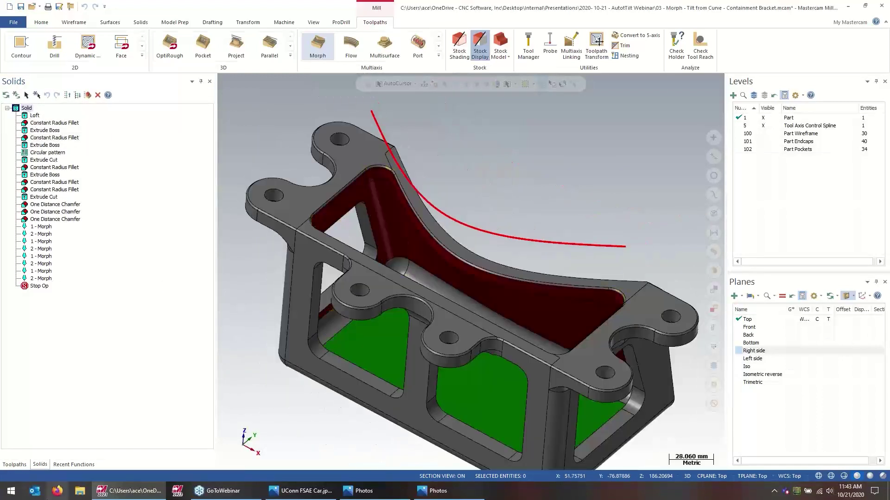
Step: Start a new multiaxis Morph toolpath and create a new tool of the Lollipop mill type for it
left_click(15, 464)
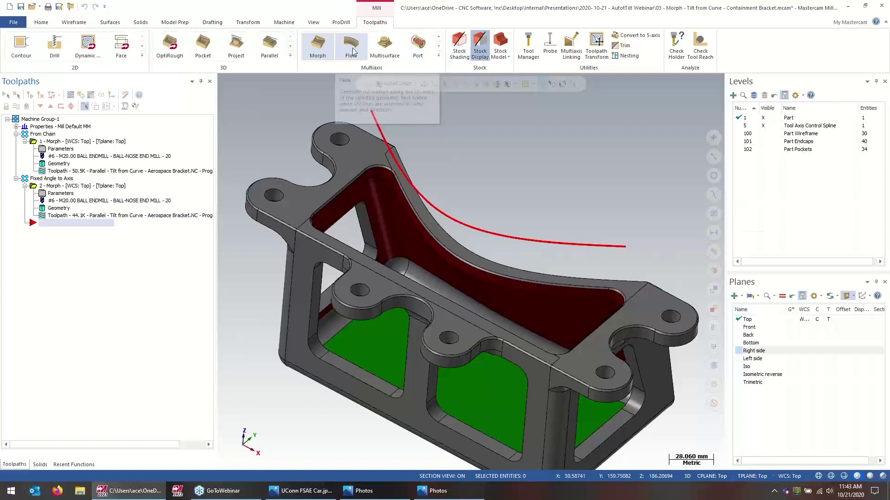
left_click(319, 47)
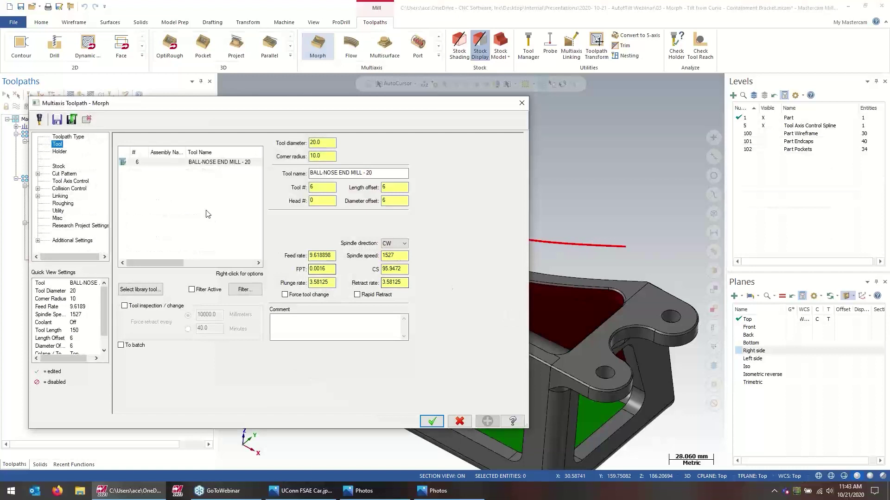
right_click(207, 211)
left_click(232, 227)
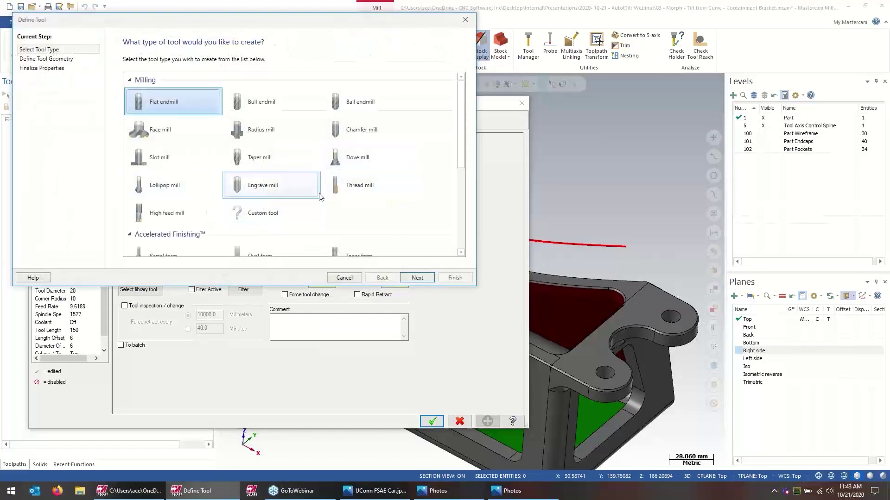
left_click(167, 184)
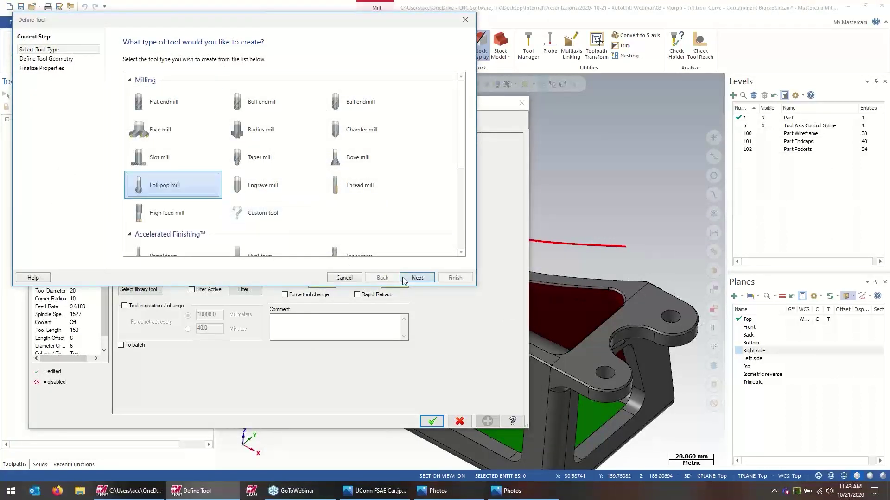
left_click(416, 278)
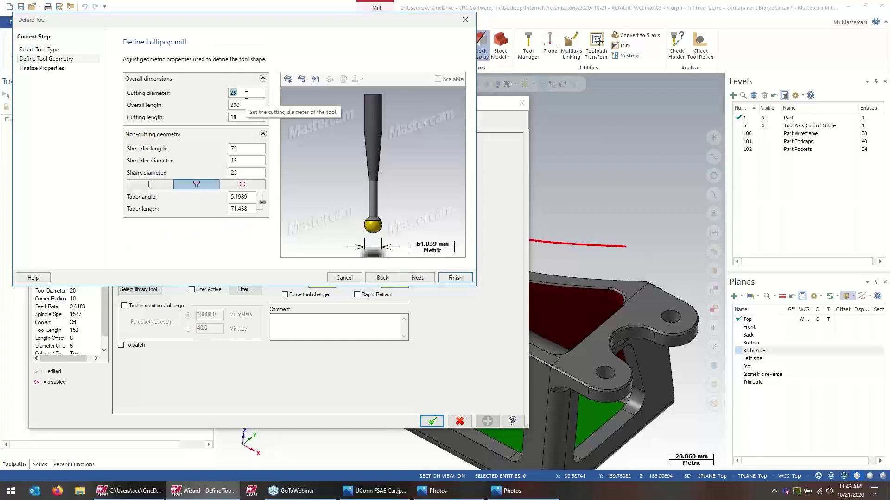
Step: Set the lollipop mill's cutting diameter to 16 and cutting length to 14, keep the other dimensions, and finish the tool
type("1")
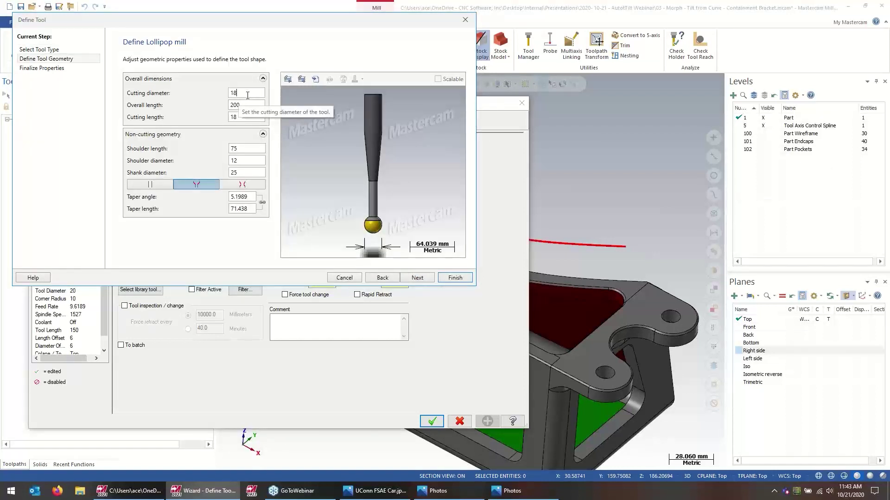
type("8")
double_click(232, 93)
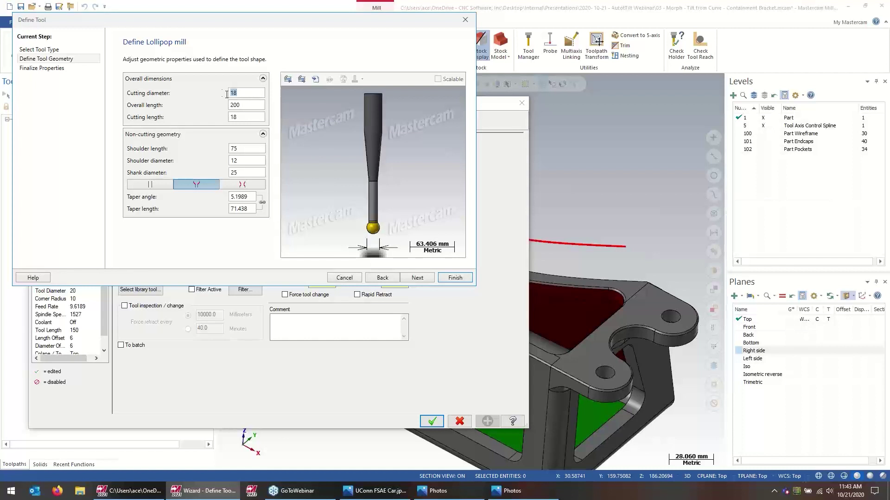
type("16")
double_click(253, 118)
type("16")
type("14")
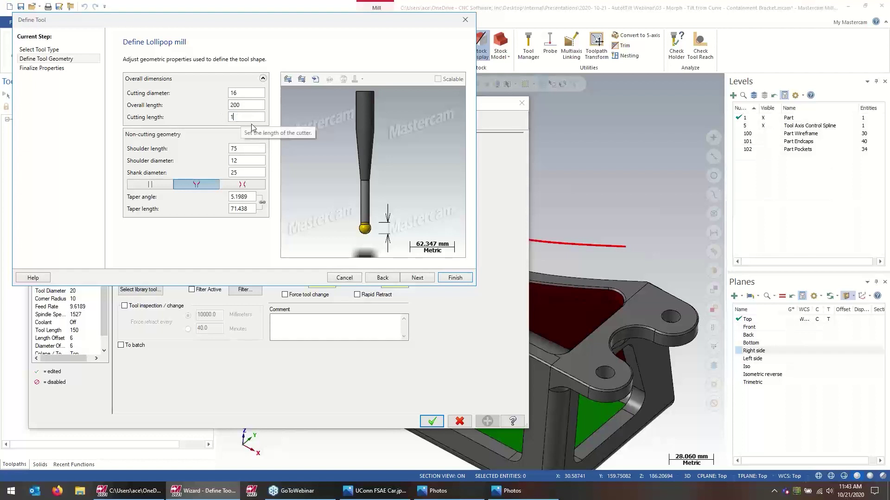
left_click(246, 149)
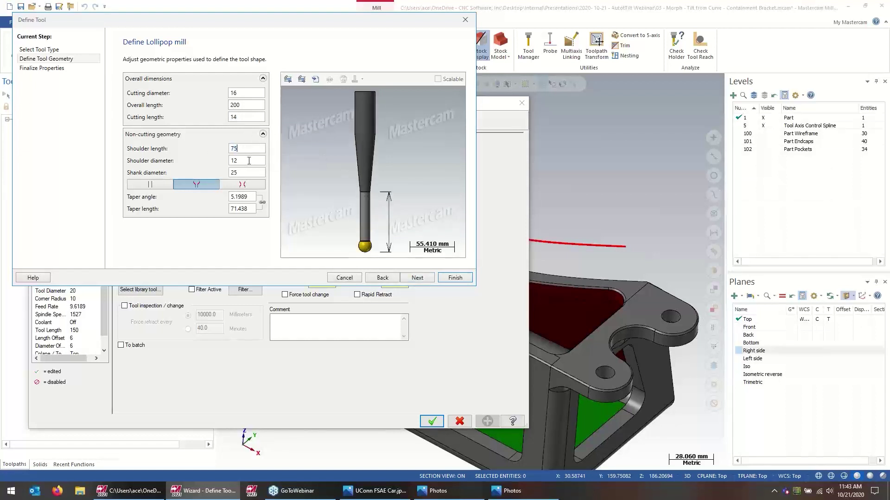
key("Tab")
key("Tab")
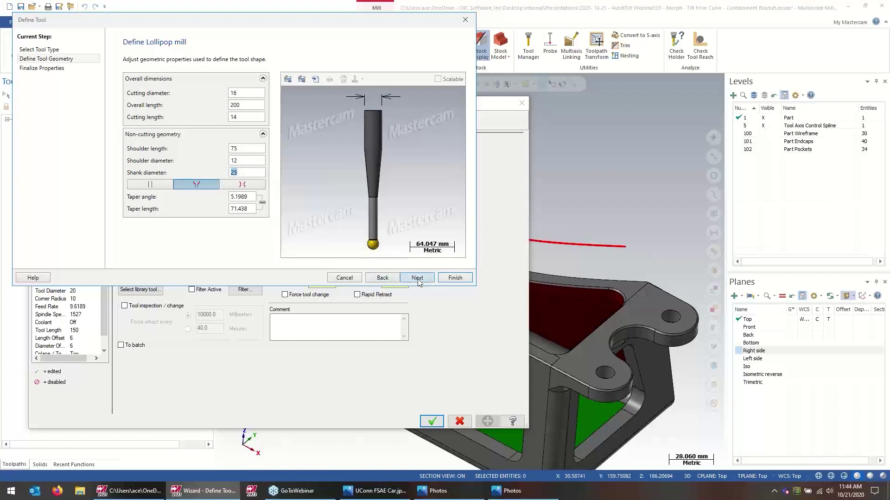
left_click(253, 104)
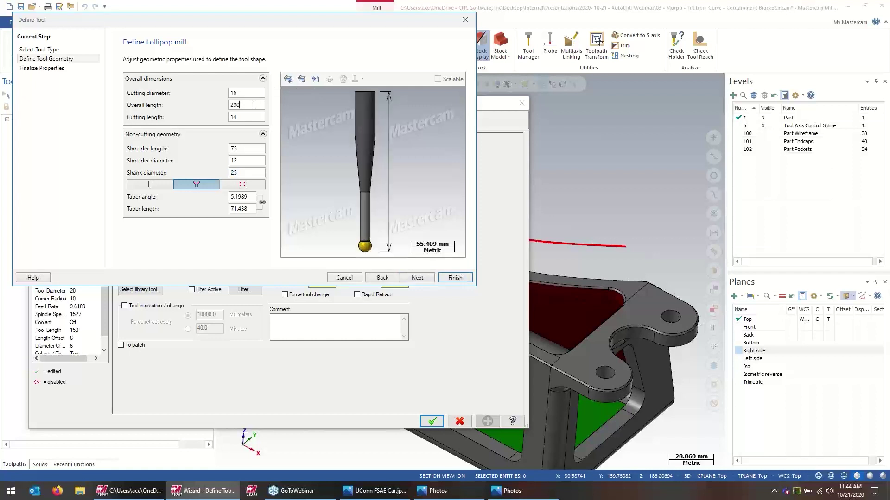
left_click(452, 277)
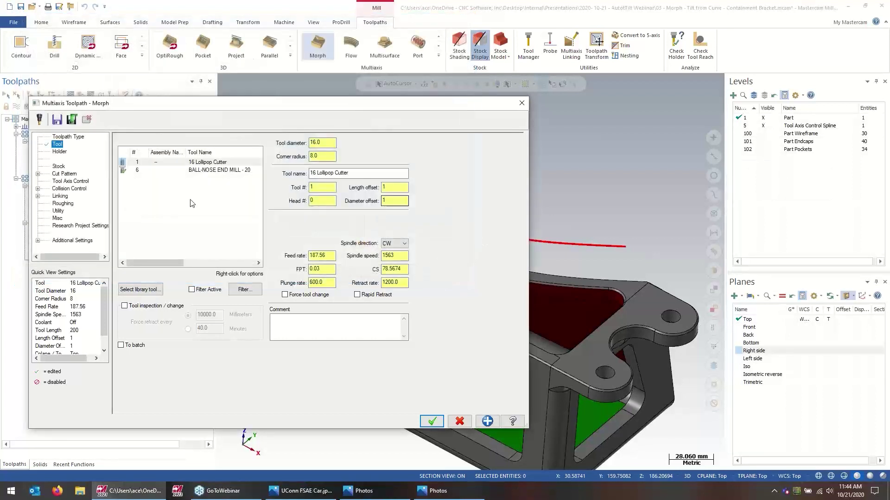
Step: Browse the Mill_mm holder library and assign the last listed H4L4AM025 holder to the lollipop cutter
left_click(62, 153)
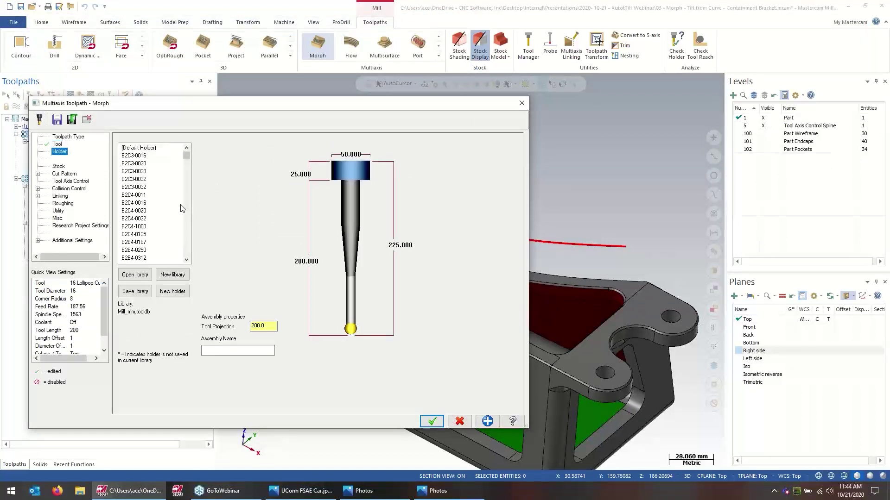
key("Down")
key("Down")
key("Down")
key("Down")
key("Down")
key("Down")
key("Down")
key("Down")
key("Down")
key("Down")
key("Down")
key("Down")
key("Down")
key("Down")
key("Down")
key("Down")
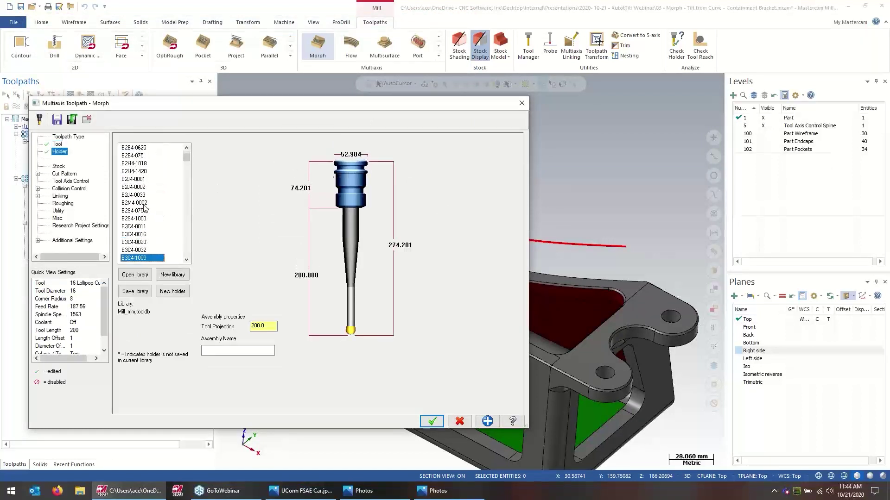
left_click_drag(186, 167, 186, 227)
left_click(149, 227)
key("Down")
key("Down")
key("Down")
key("Down")
key("Down")
key("Down")
key("Down")
key("Down")
key("Down")
key("Down")
key("Down")
key("Down")
key("Down")
key("Down")
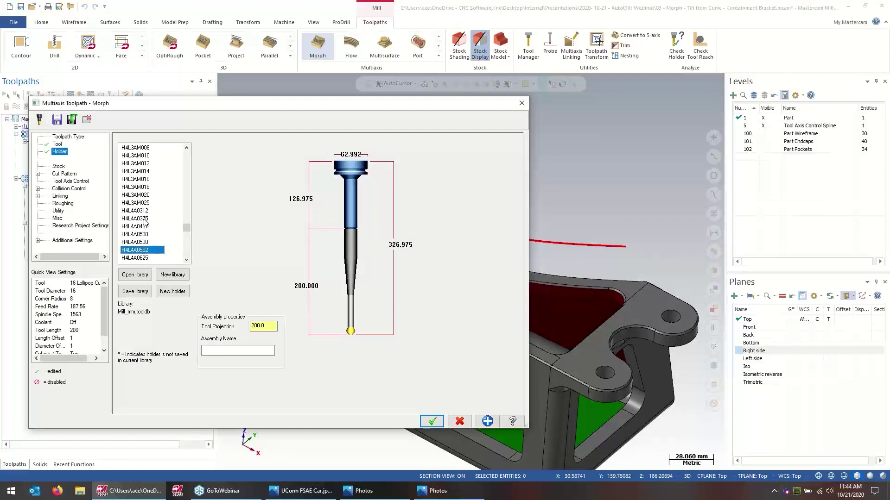
key("Down")
key("Down")
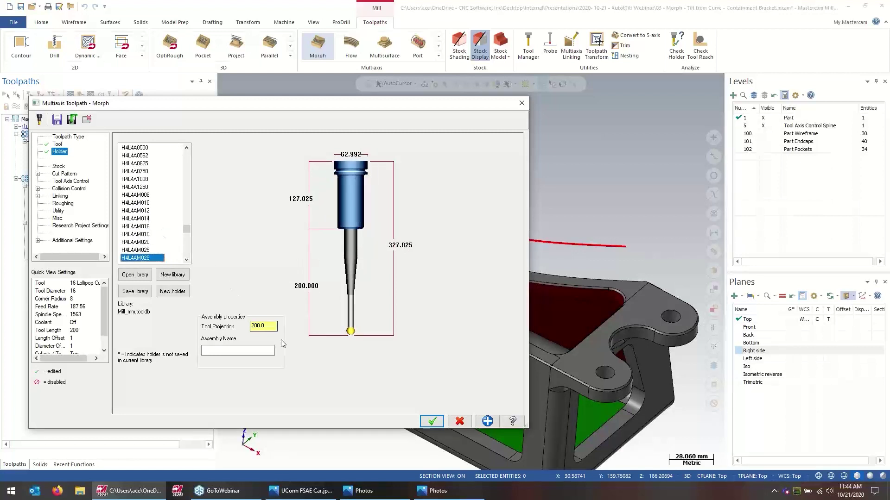
Step: Set the tool projection to 150 and switch to the other H4L4AM025 holder listed just above
key("Tab")
type("1")
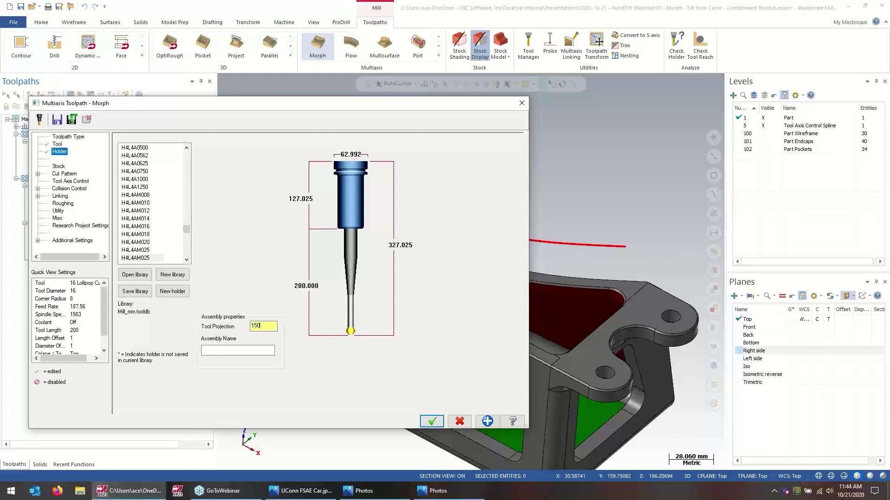
key("Return")
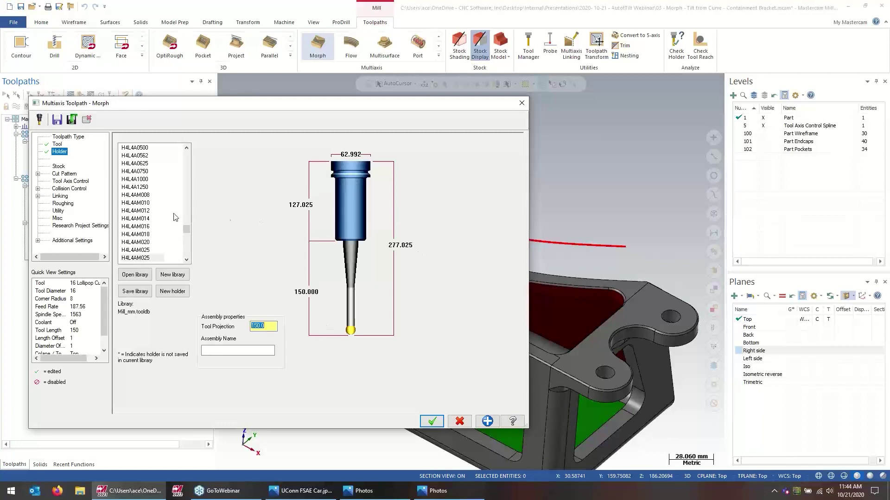
left_click(133, 250)
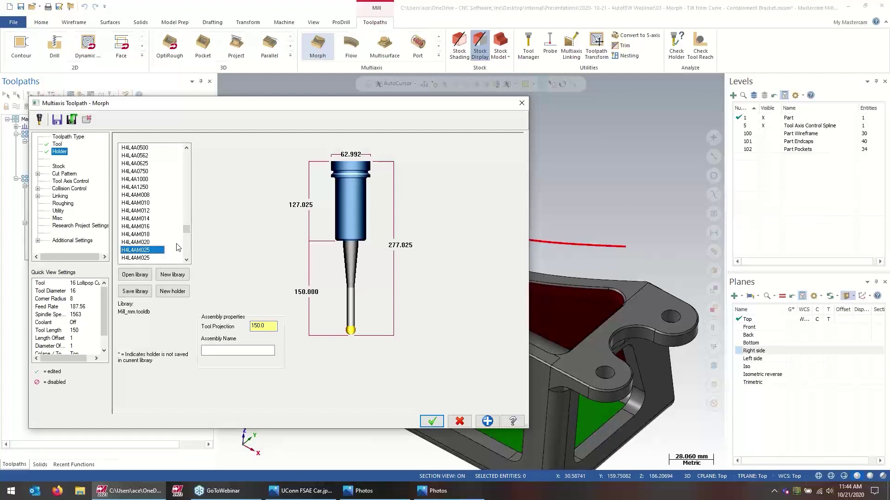
Step: Start the Pattern From curve of the cut pattern by chaining solid edges along the pocket's upper inner rim
left_click(59, 174)
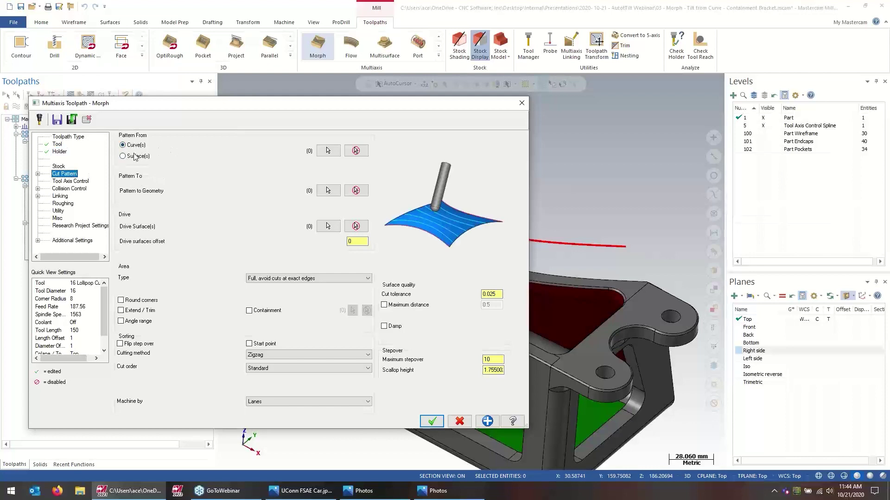
left_click(328, 151)
left_click(54, 121)
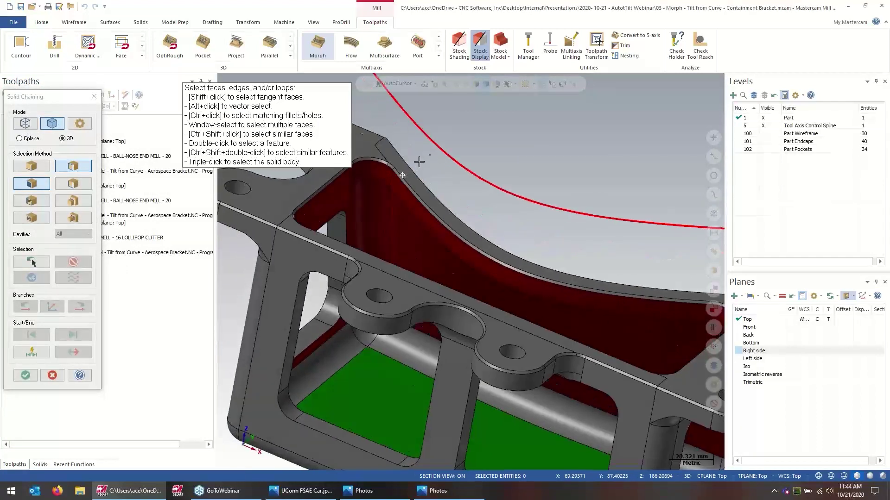
left_click(31, 166)
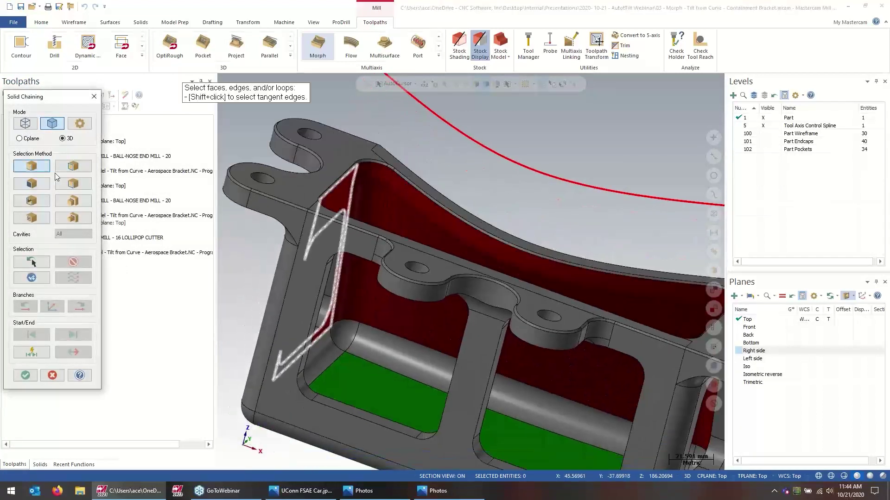
left_click(422, 191)
scroll(392, 190, "down", 2)
left_click(390, 190, "shift")
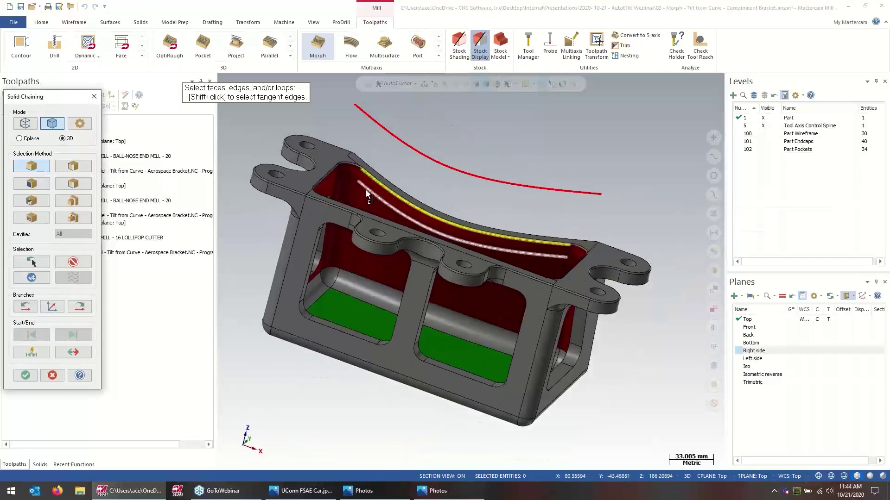
left_click(357, 189, "shift")
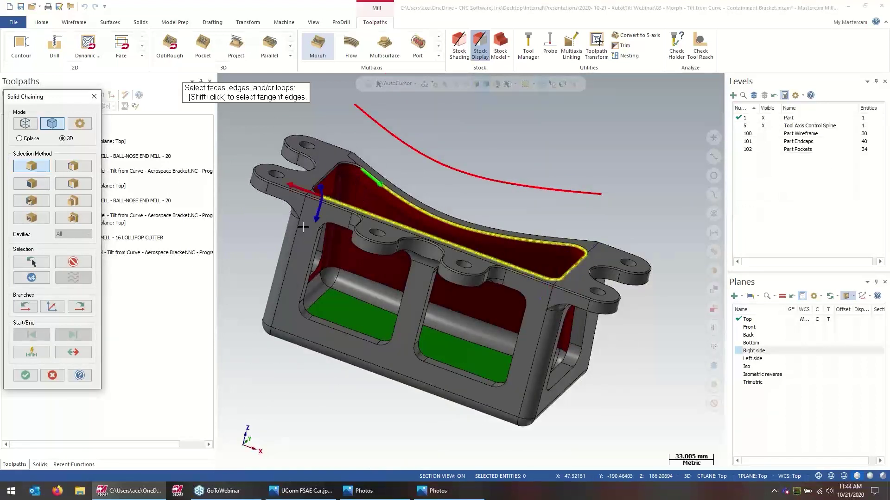
Step: Adjust the chain's branches until the pocket's upper rim forms a closed loop, and accept it as the Pattern From curve
left_click(81, 307)
left_click(82, 307)
left_click(81, 308)
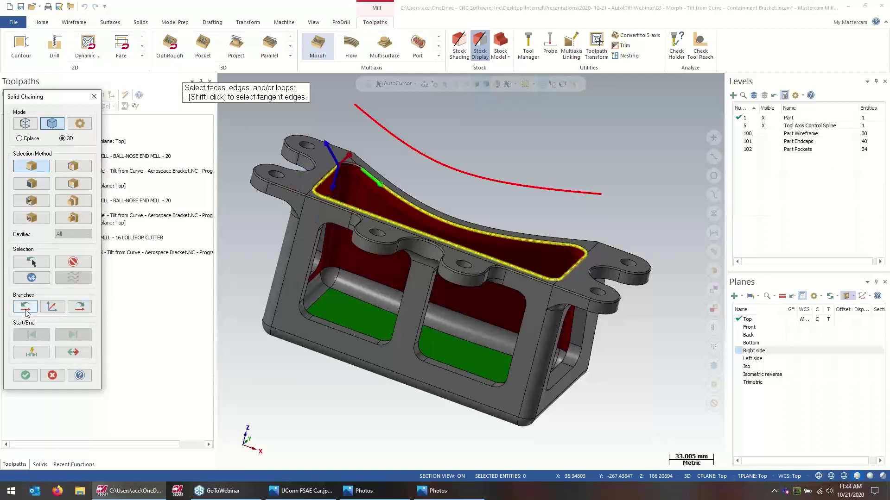
left_click(53, 310)
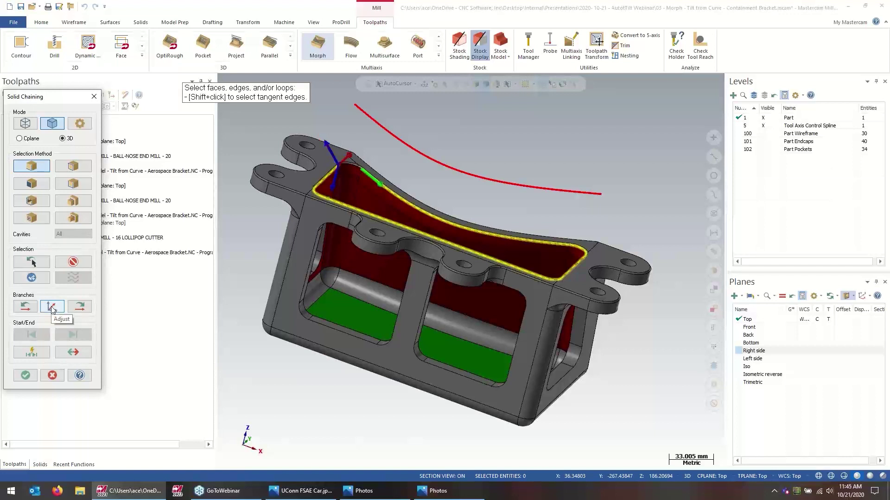
scroll(350, 163, "up", 2)
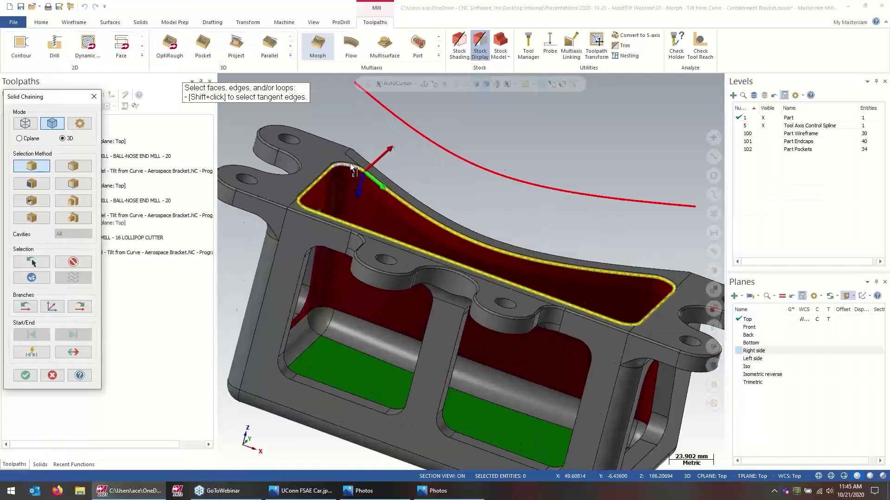
scroll(350, 165, "up", 5)
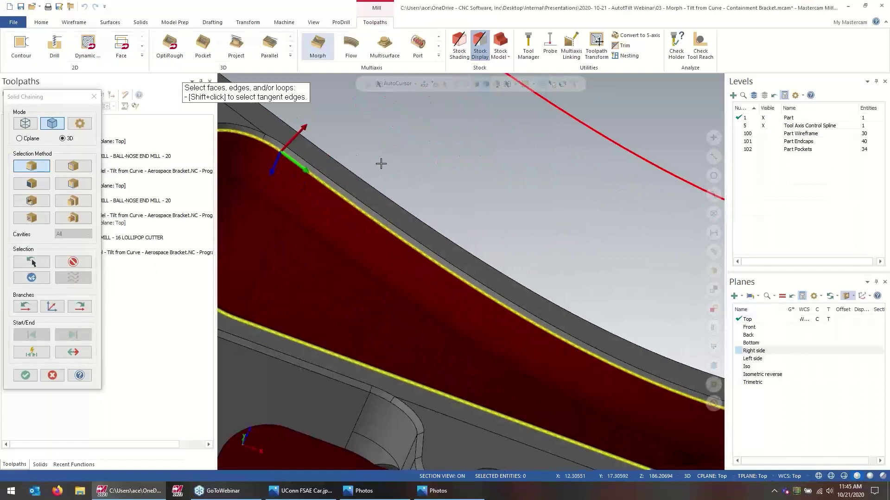
left_click(26, 375)
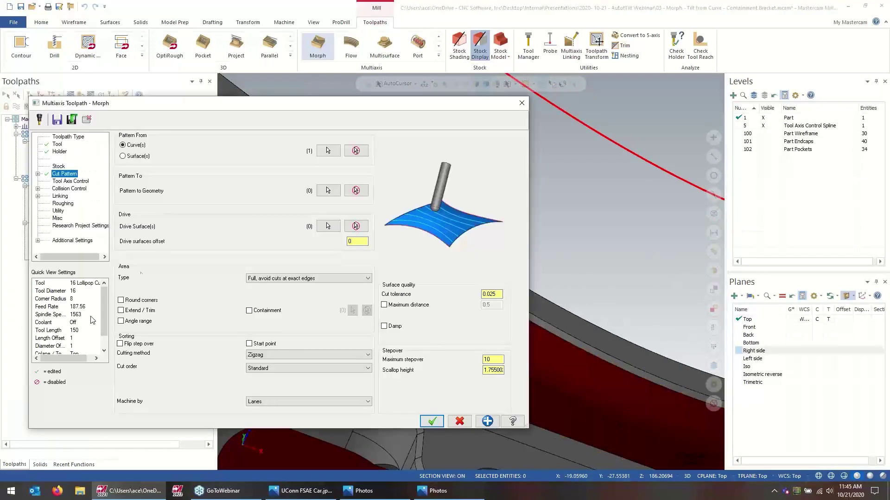
Step: Chain the closed edge loop around the pocket's bottom, above the floor fillet, as the Pattern To geometry
left_click(326, 191)
scroll(398, 165, "down", 4)
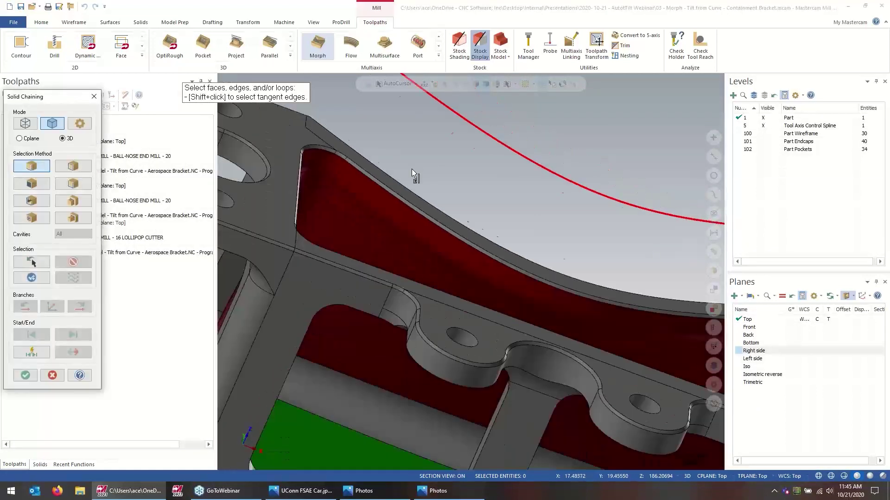
left_click(372, 324)
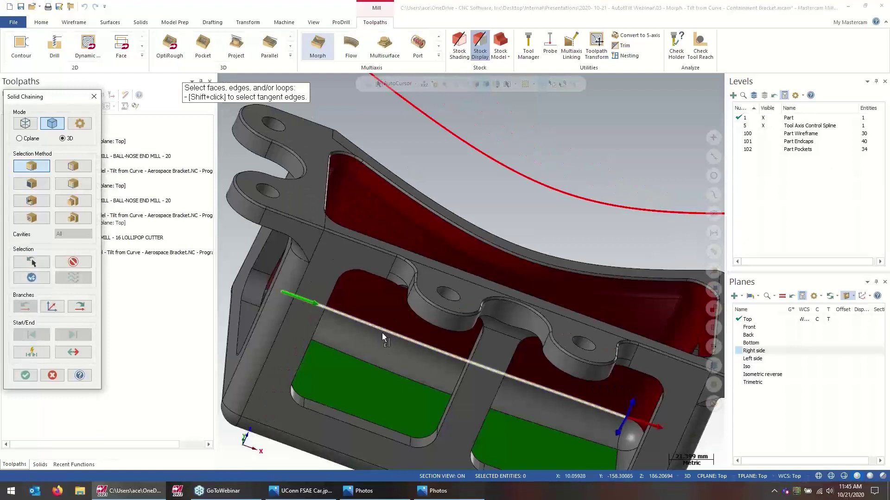
scroll(490, 345, "down", 3)
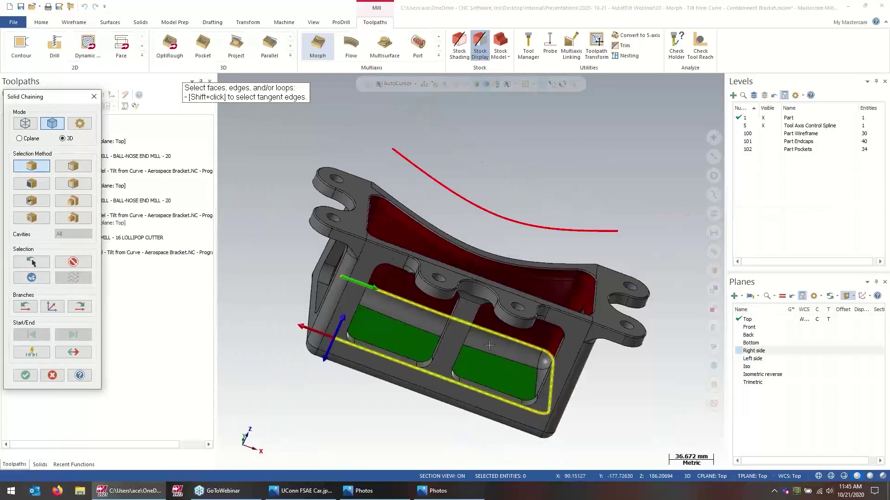
mouse_move(471, 271)
middle_mouse_down()
mouse_move(260, 302)
mouse_move(253, 294)
middle_mouse_up()
left_click(26, 375)
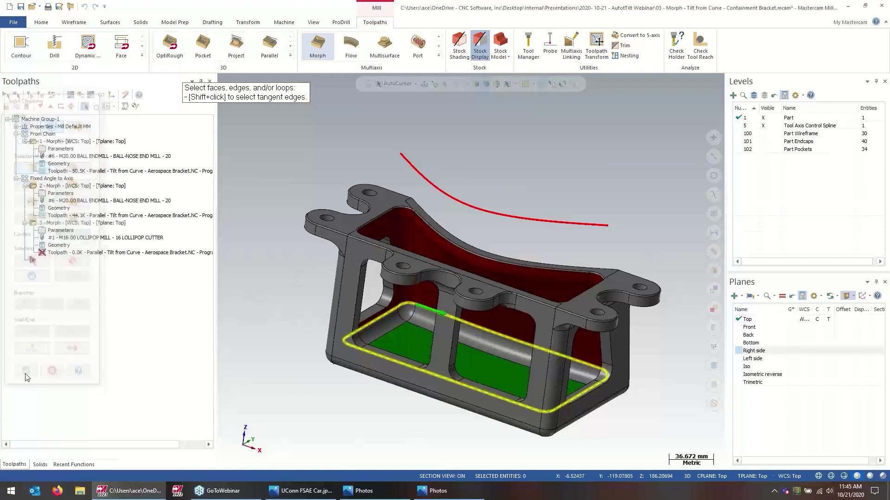
Step: Select all the red inner wall faces of the pocket by color as the drive surfaces
left_click(328, 226)
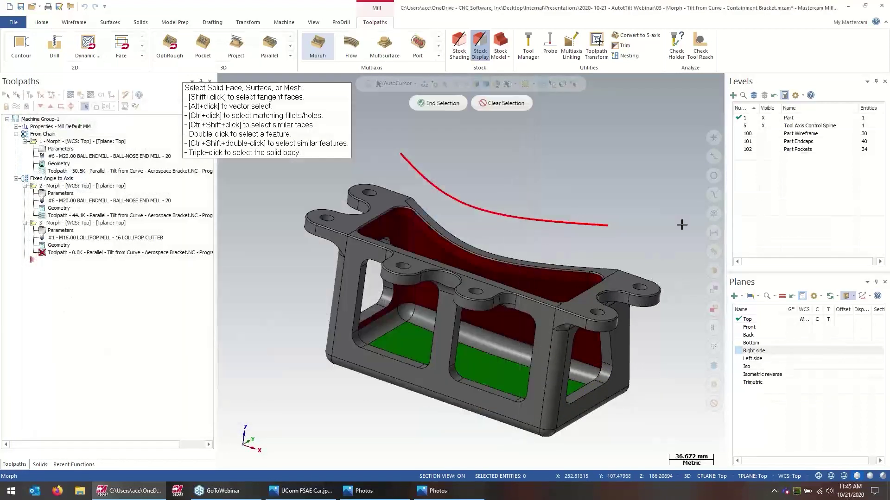
left_click(714, 347)
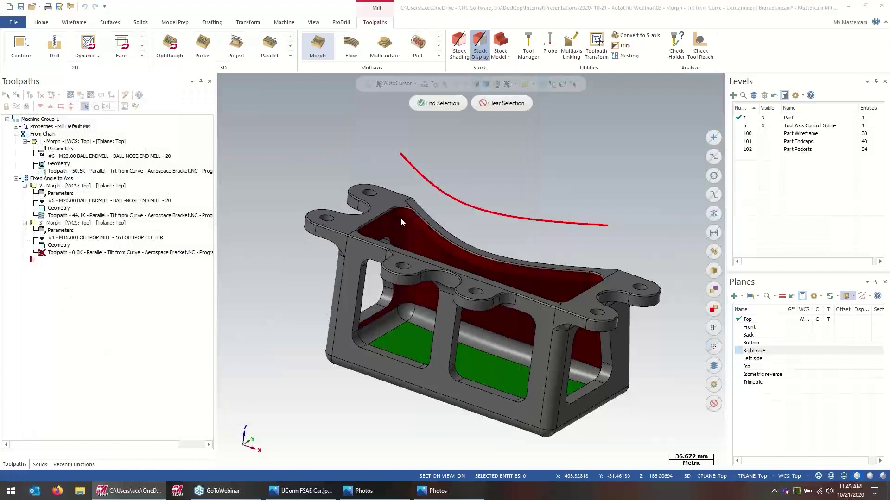
left_click(63, 271)
left_click(71, 441)
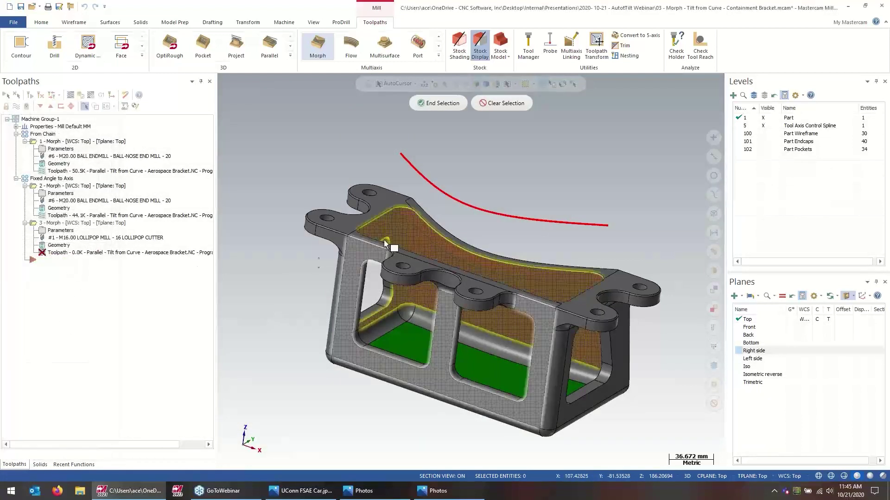
left_click(437, 103)
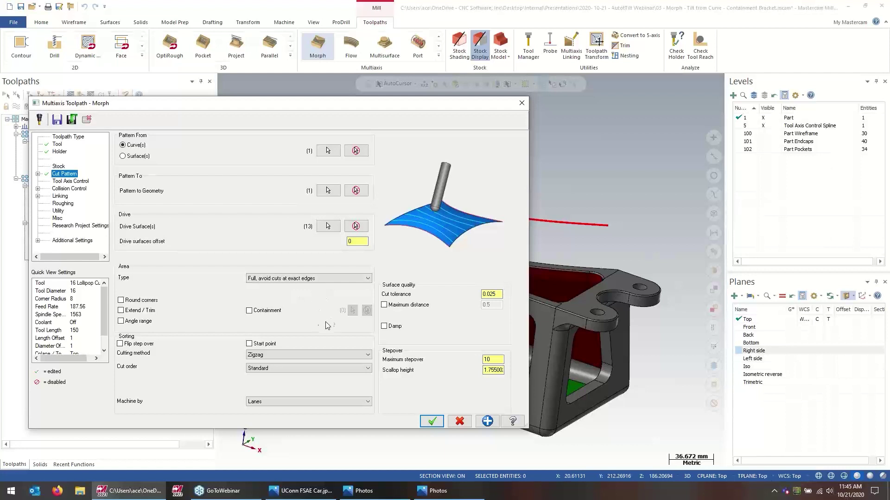
Step: Set the maximum stepover to 6.0 and the cutting method to Spiral
left_click(490, 357)
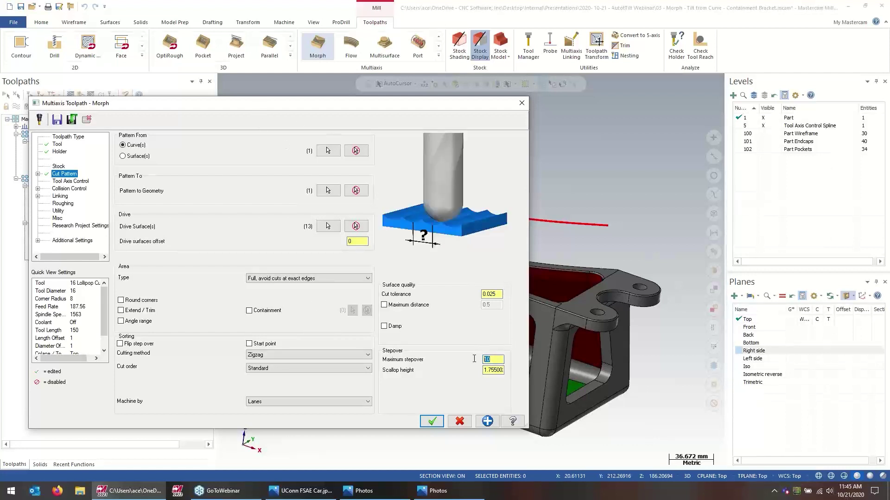
type("6.")
left_click(321, 375)
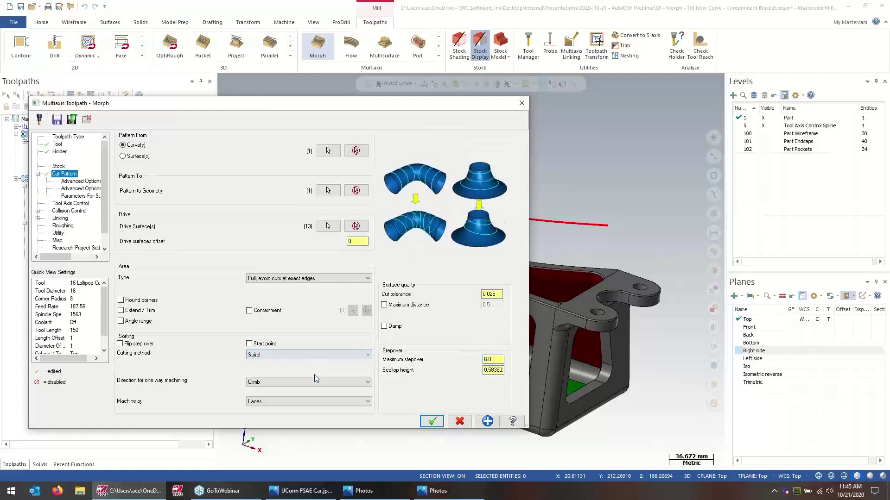
Step: Set the tool axis control to Surface with tilt, keeping the 5 Axis output format
left_click(62, 204)
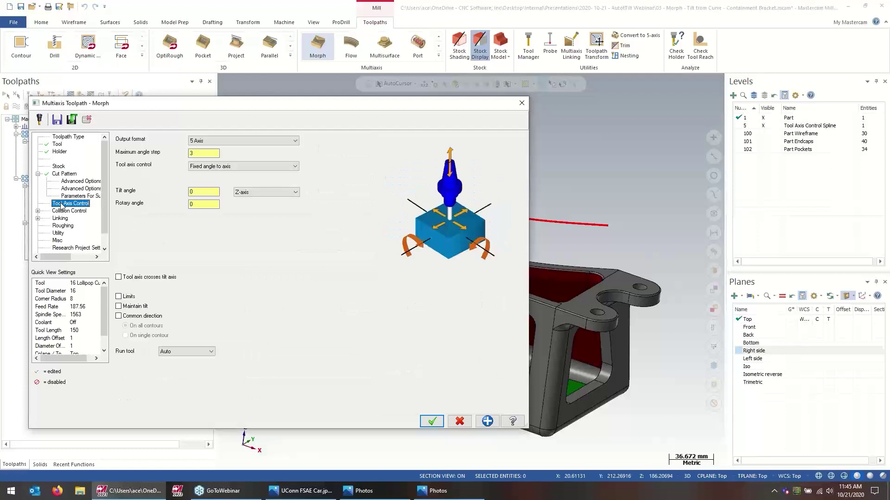
left_click_drag(218, 109, 349, 151)
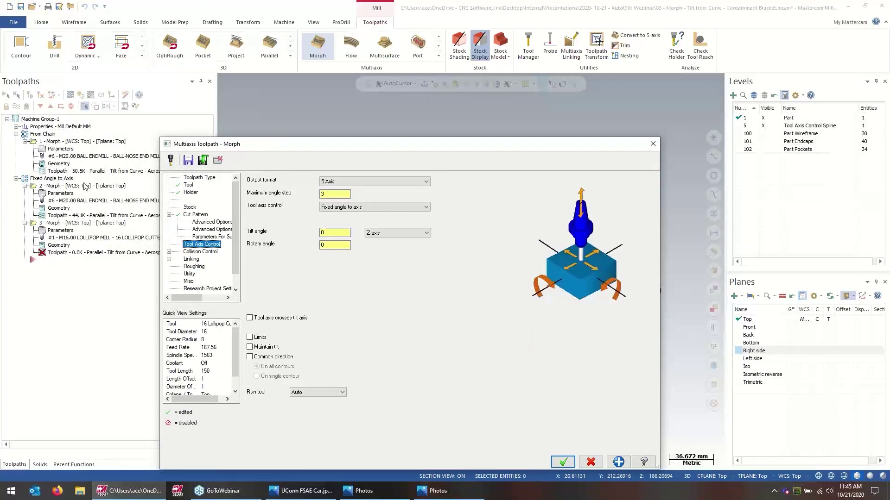
left_click(343, 212)
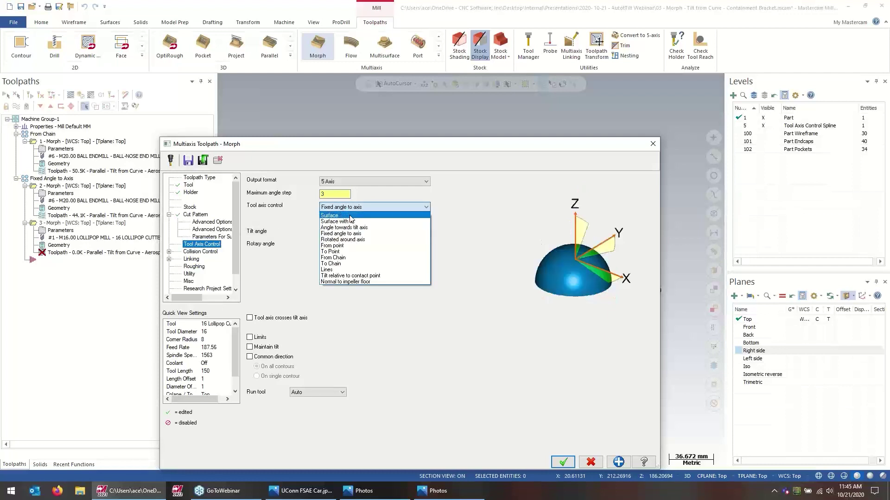
left_click(333, 222)
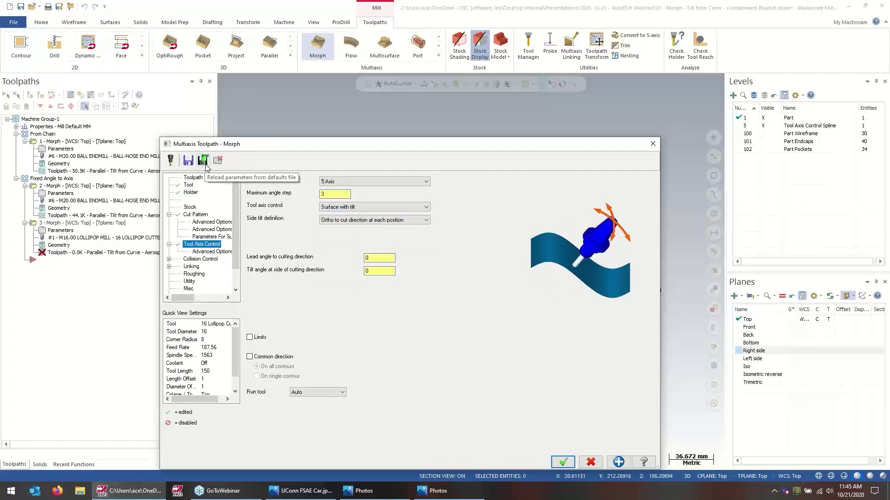
Step: Turn off collision checks 1 and 2 and accept the parameters to generate the Morph toolpath
left_click(211, 259)
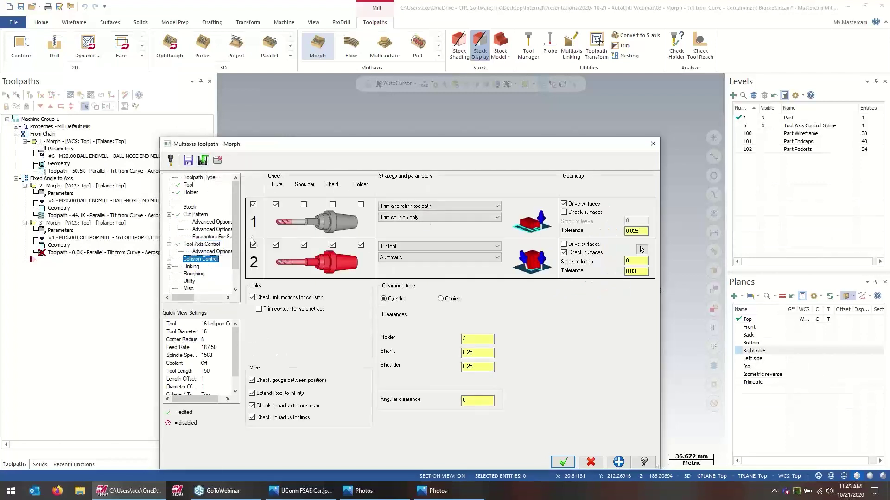
left_click(253, 245)
left_click(253, 204)
left_click(582, 463)
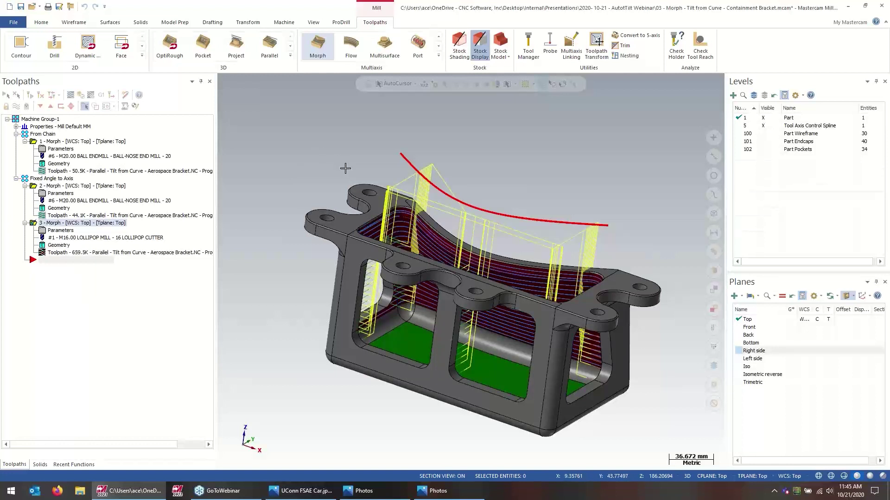
Step: Backplot the new lollipop Morph toolpath and examine the tool and holder orientation around the pocket from several angles
left_click(71, 95)
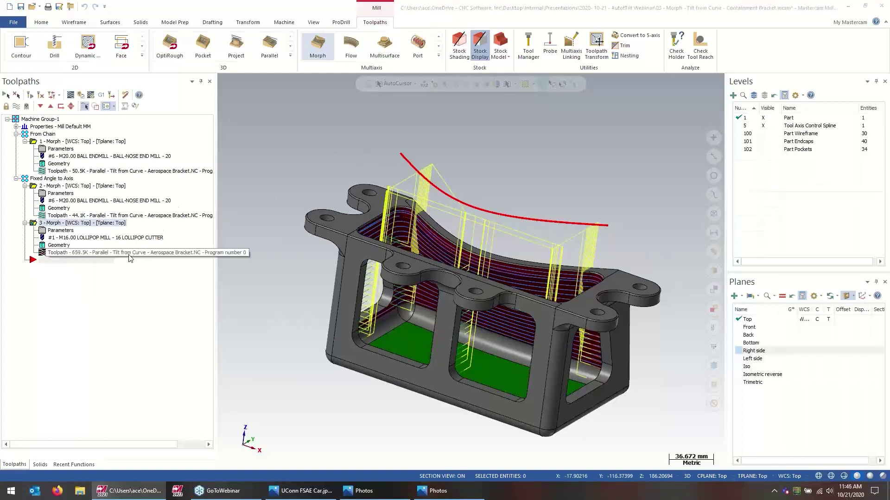
left_click_drag(362, 85, 699, 160)
middle_click_drag(517, 324, 576, 342)
scroll(577, 342, "up", 6)
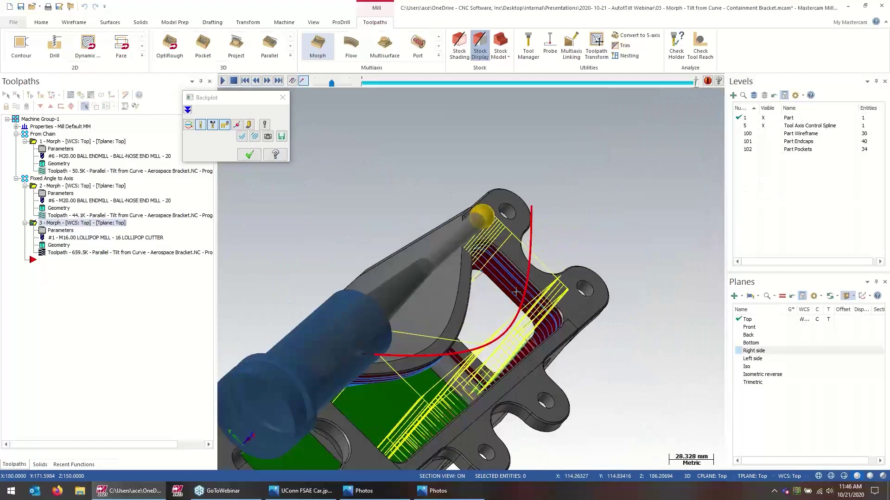
scroll(487, 272, "down", 3)
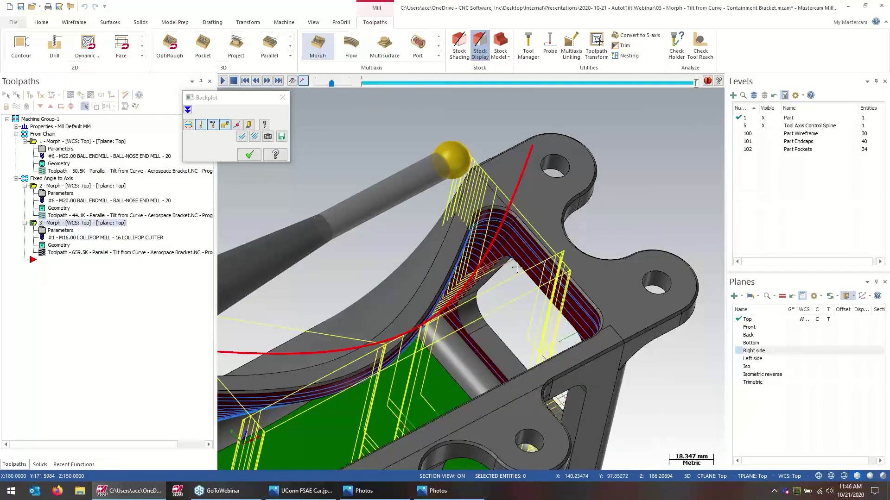
middle_click_drag(569, 330, 505, 365)
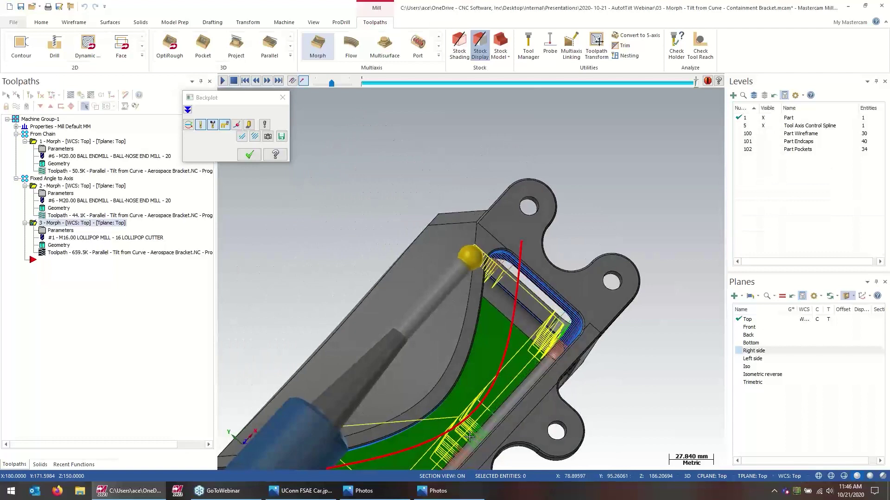
middle_click_drag(541, 343, 547, 314)
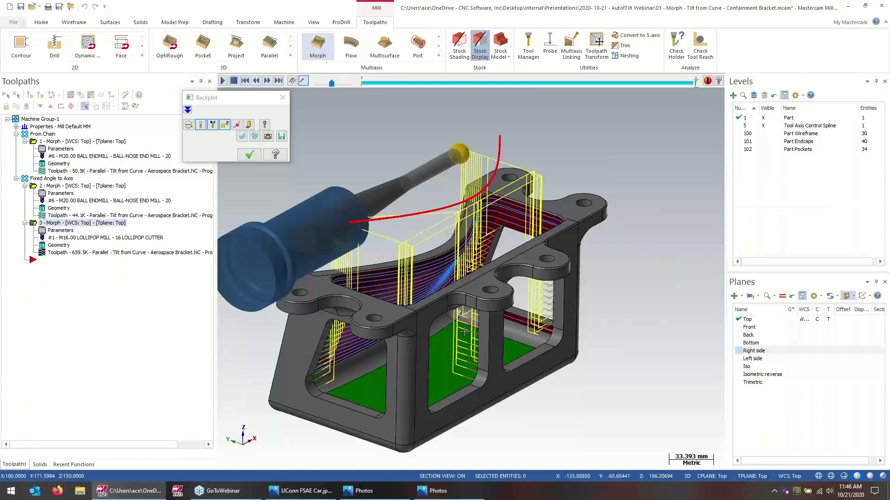
left_click(250, 154)
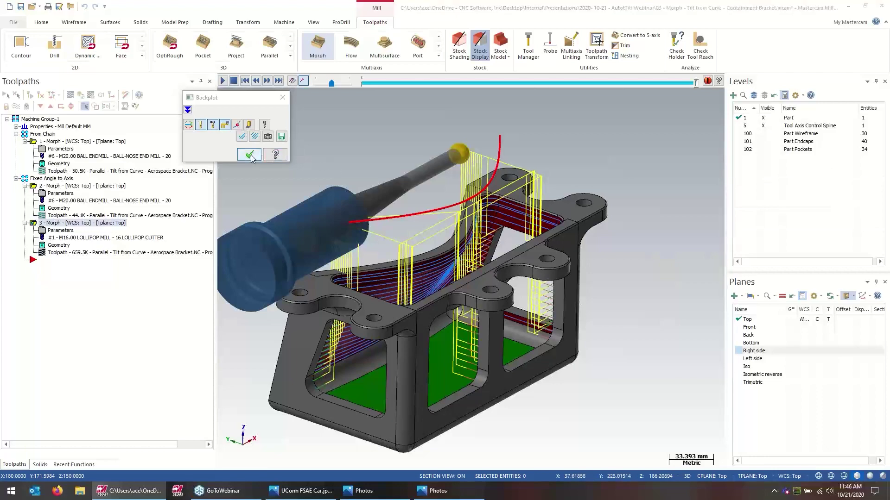
Step: Measure the distance across the bottom of the bracket's side window opening with Analyze Distance
middle_click_drag(496, 225, 509, 239)
left_click(41, 22)
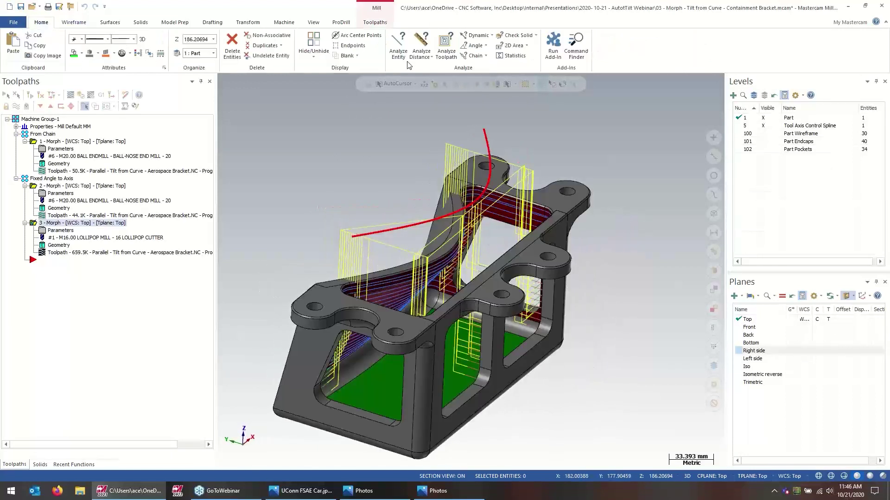
left_click(420, 42)
scroll(496, 308, "up", 2)
scroll(496, 308, "up", 6)
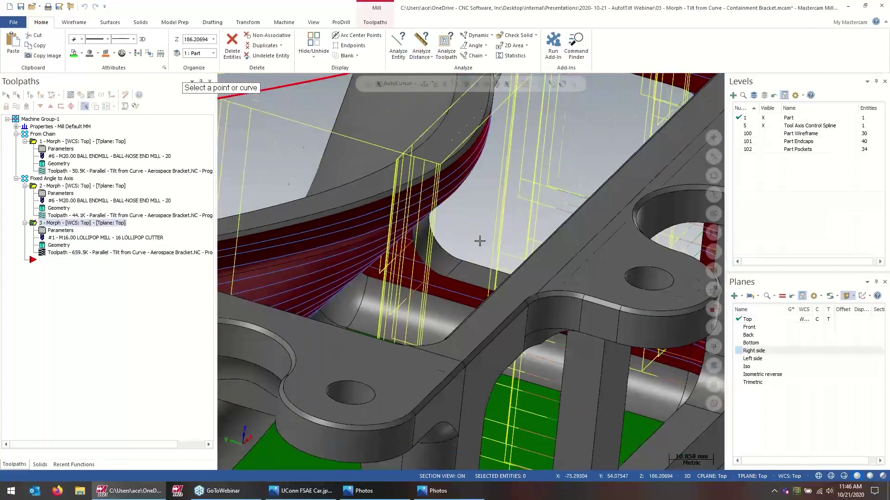
scroll(479, 241, "down", 5)
mouse_move(476, 272)
middle_mouse_down()
mouse_move(348, 238)
mouse_move(536, 269)
middle_mouse_up()
scroll(425, 249, "up", 2)
left_click(533, 266)
left_click(382, 256)
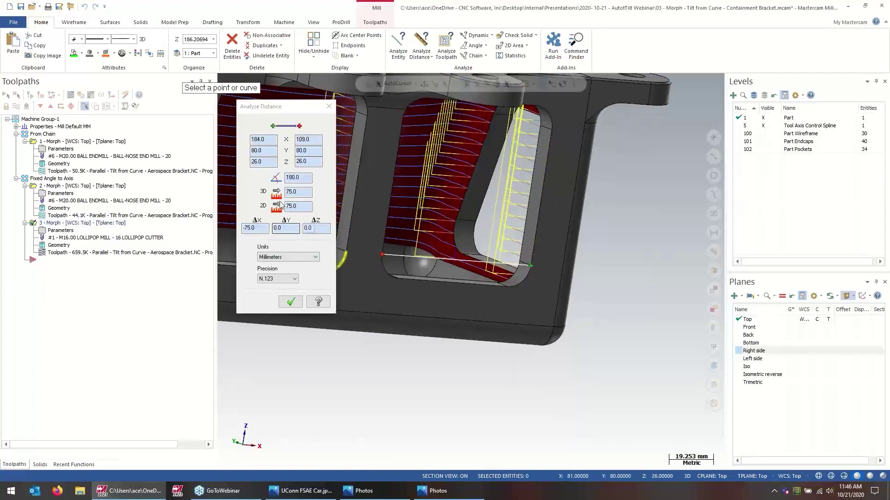
Step: Finish the distance analysis and open the Linking parameters of the lollipop Morph toolpath
left_click(304, 193)
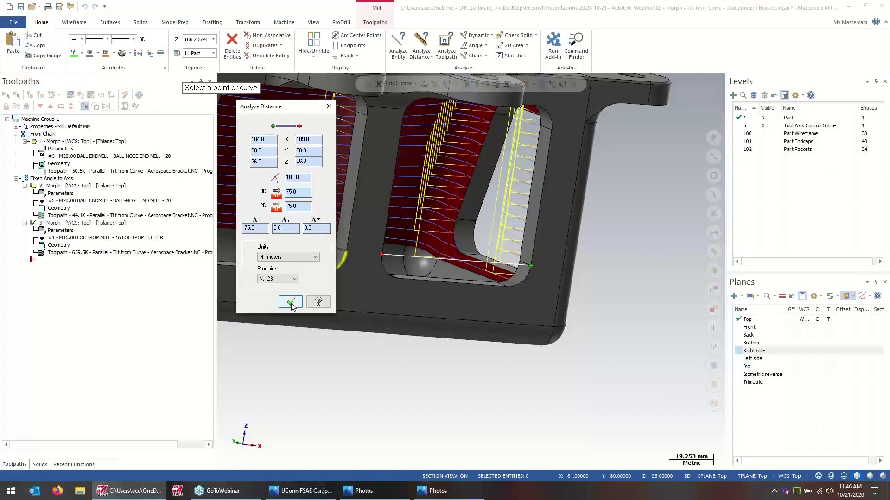
left_click(291, 302)
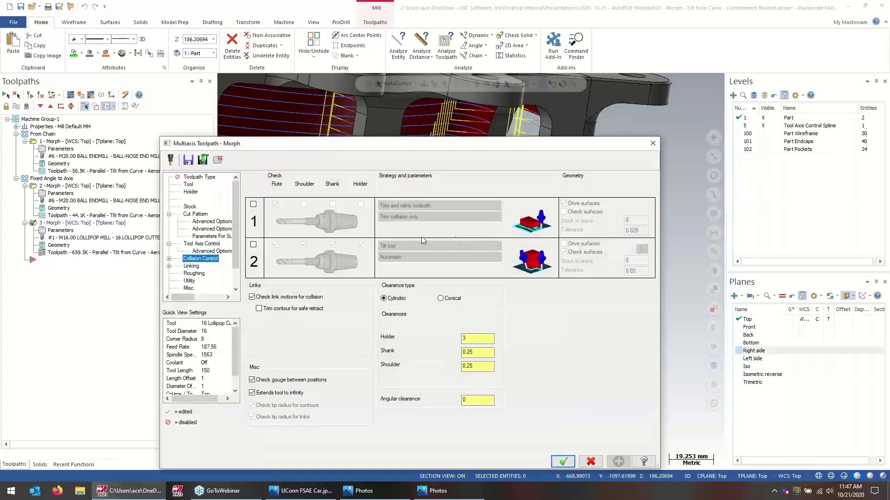
left_click_drag(496, 113, 487, 92)
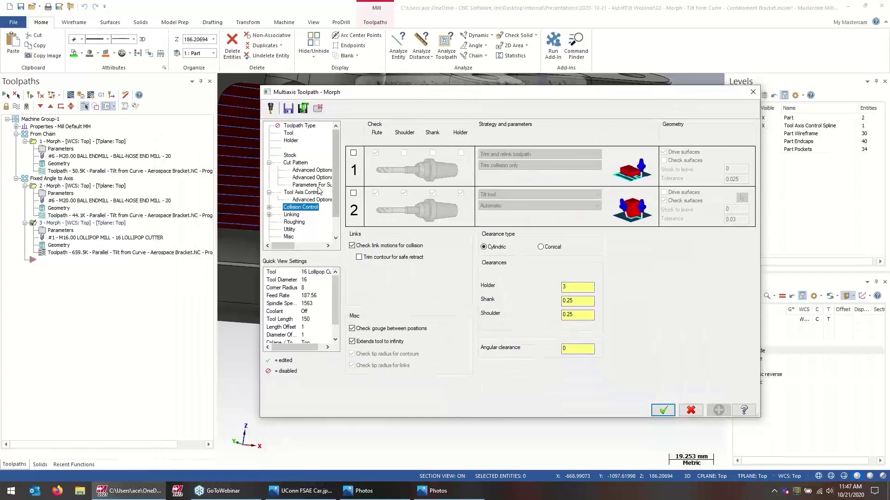
left_click(292, 215)
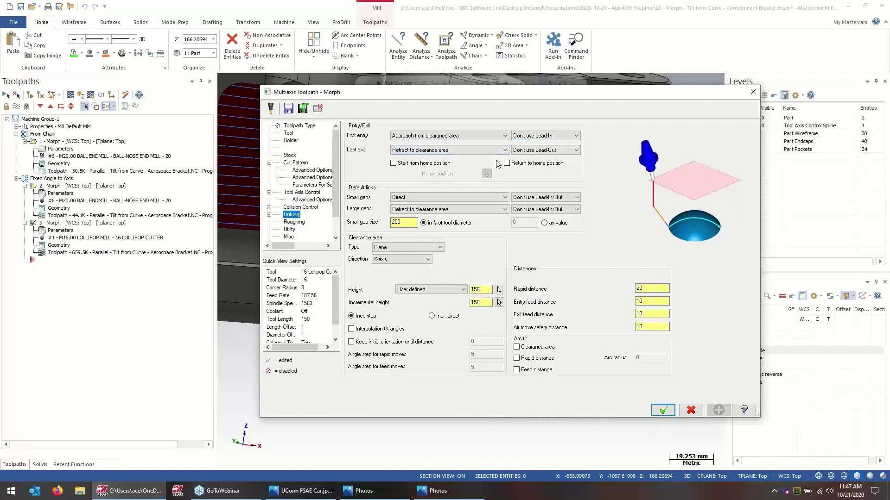
Step: Set the default link for large gaps to Direct and regenerate the lollipop Morph toolpath
left_click(397, 198)
left_click(397, 198)
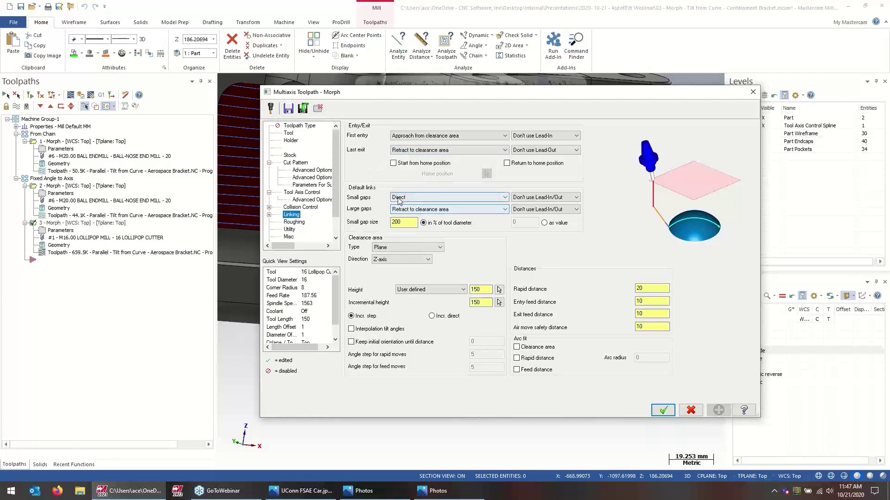
double_click(404, 223)
double_click(395, 227)
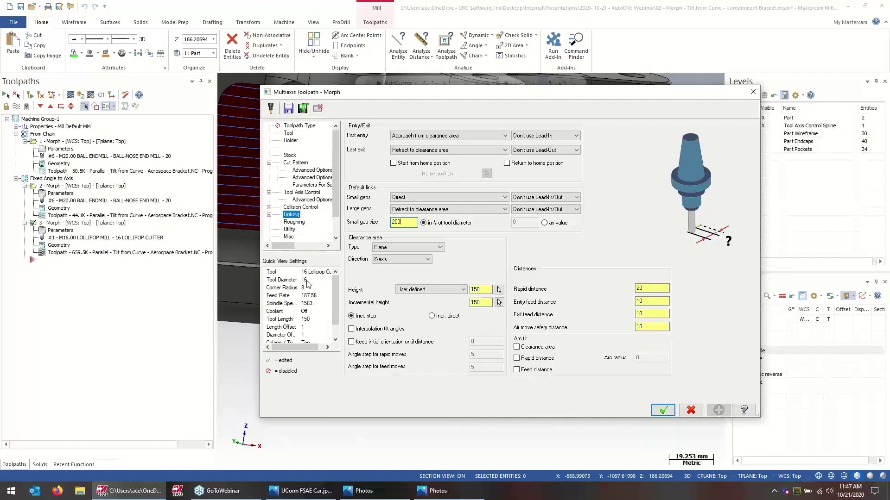
left_click(421, 196)
left_click(417, 204)
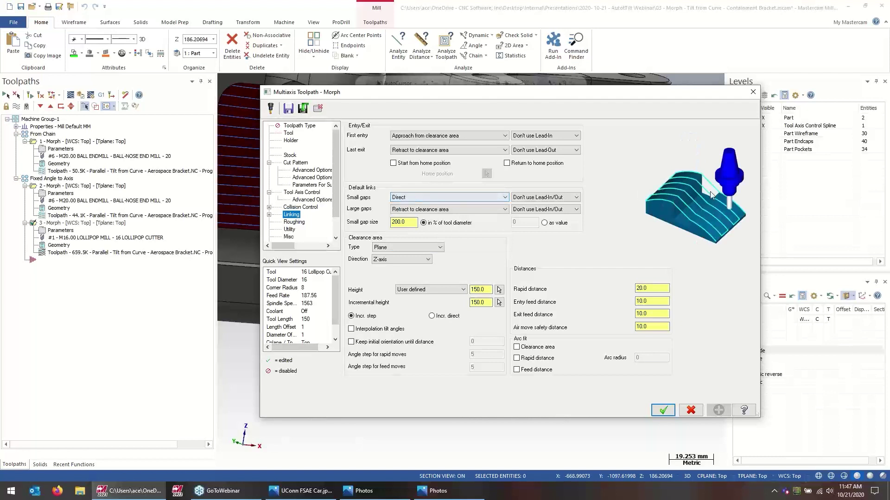
left_click(461, 211)
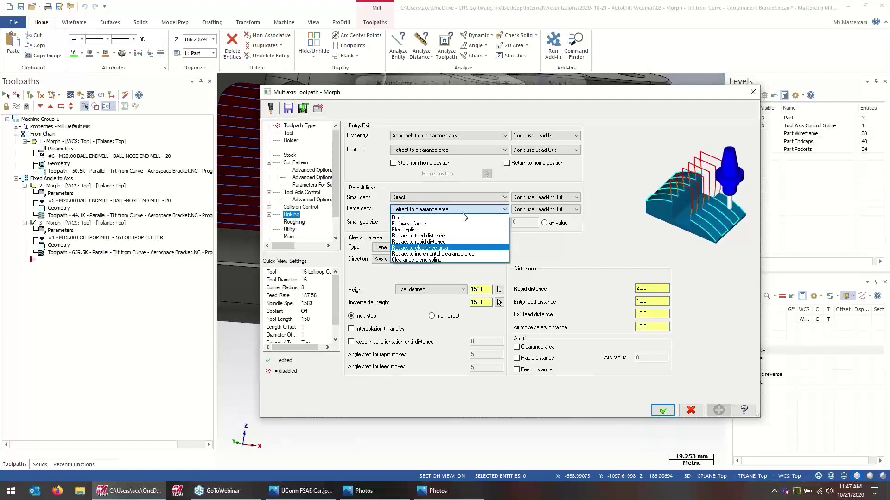
left_click(459, 218)
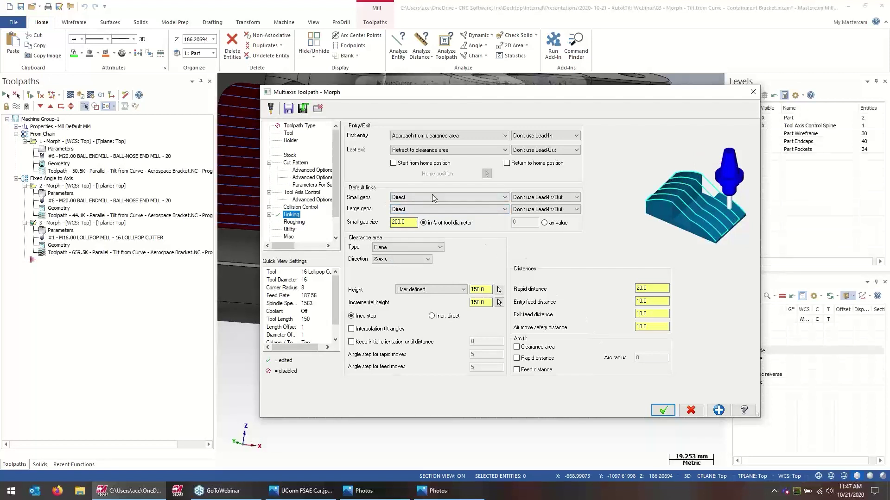
double_click(399, 223)
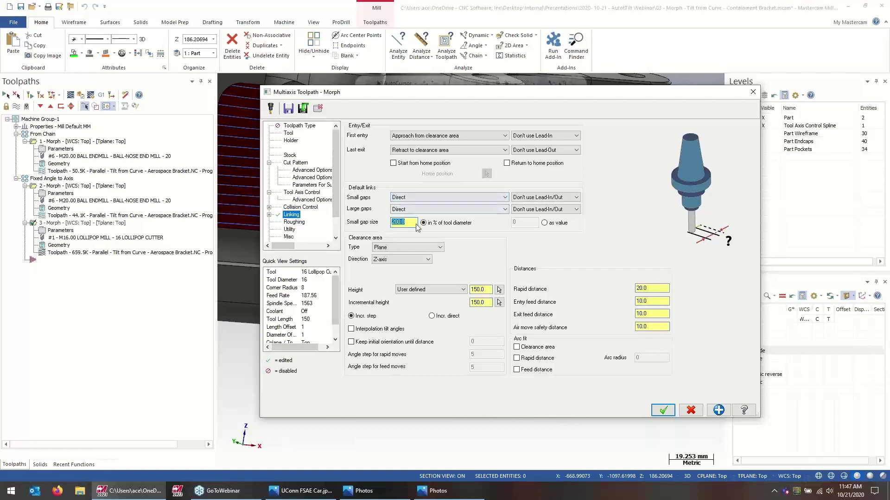
left_click(662, 410)
left_click(40, 95)
scroll(598, 356, "down", 2)
mouse_move(598, 356)
middle_mouse_down()
mouse_move(510, 339)
mouse_move(502, 329)
middle_mouse_up()
mouse_move(324, 143)
middle_mouse_down()
mouse_move(260, 119)
mouse_move(270, 134)
mouse_move(258, 163)
middle_mouse_up()
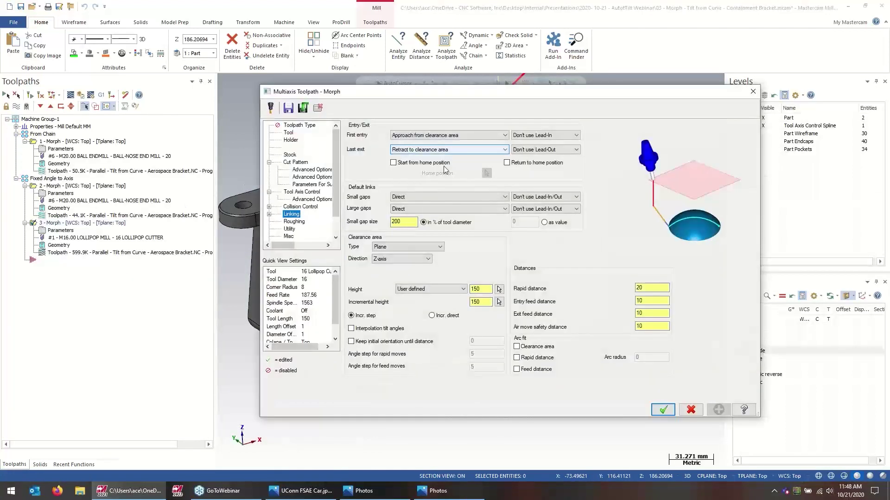
Step: Set the large gaps link to Retract to clearance area and define the small gap size as a value of 90
left_click(425, 211)
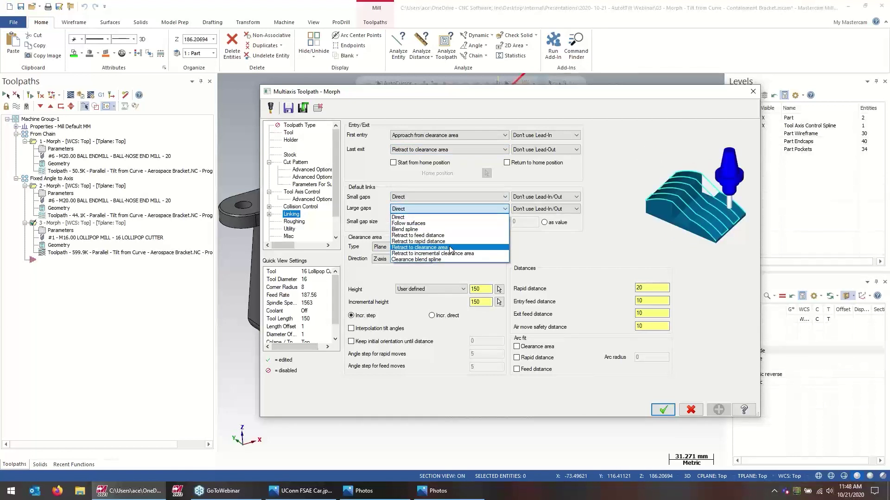
left_click(450, 248)
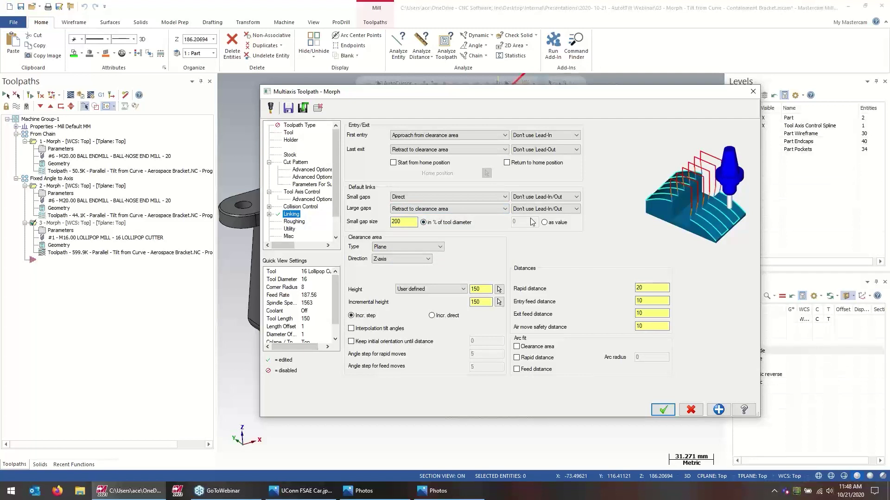
left_click(545, 223)
double_click(527, 223)
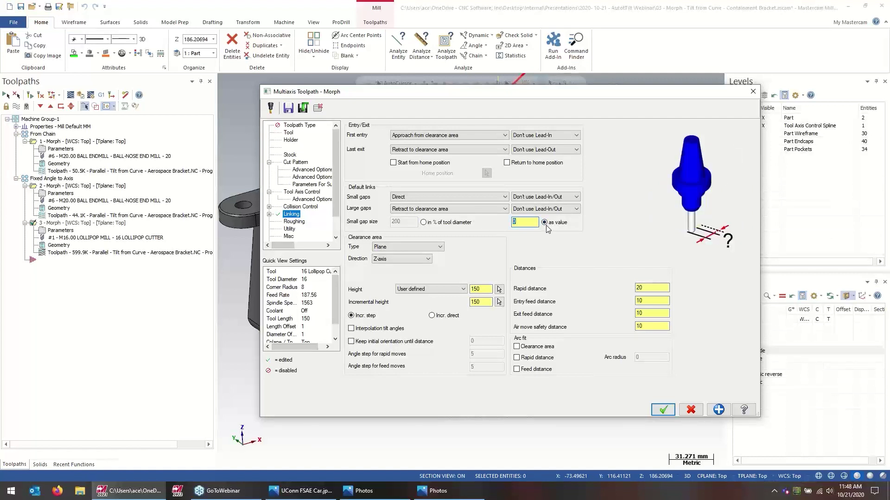
type("5")
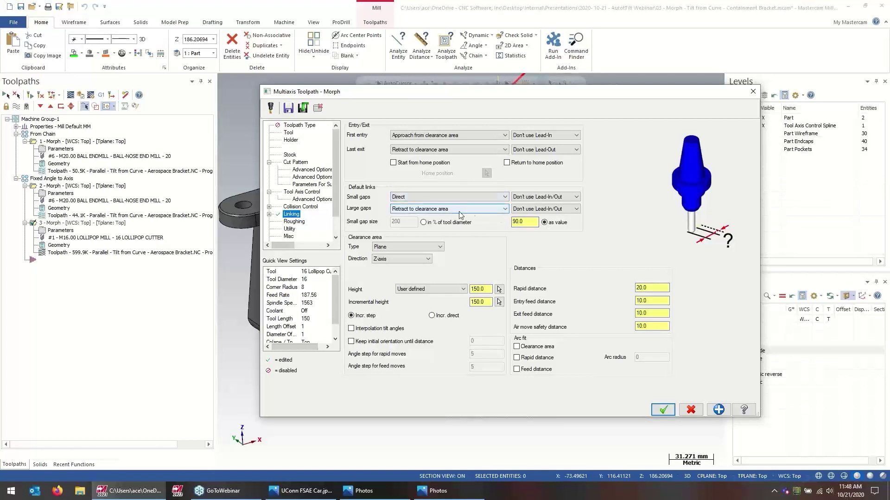
Step: Set the small gaps link to Blend spline and the clearance area type to Automatic, accepting the parameters to regenerate the toolpath
left_click(445, 197)
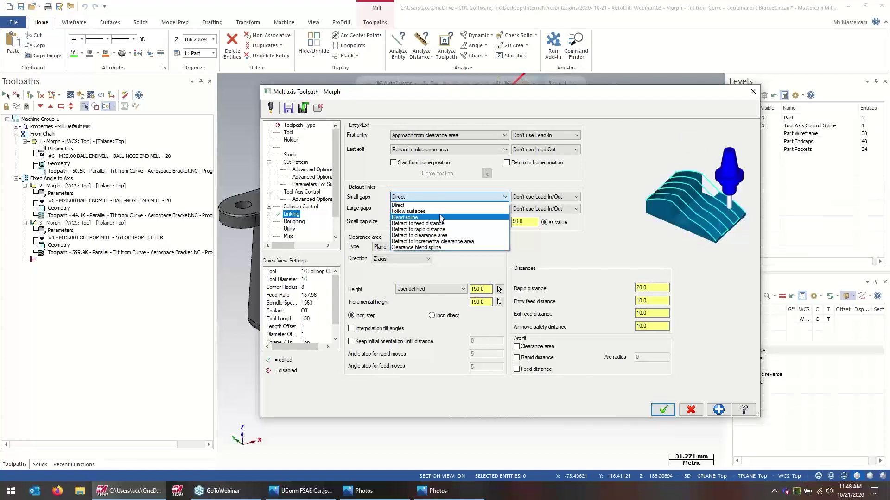
left_click(441, 218)
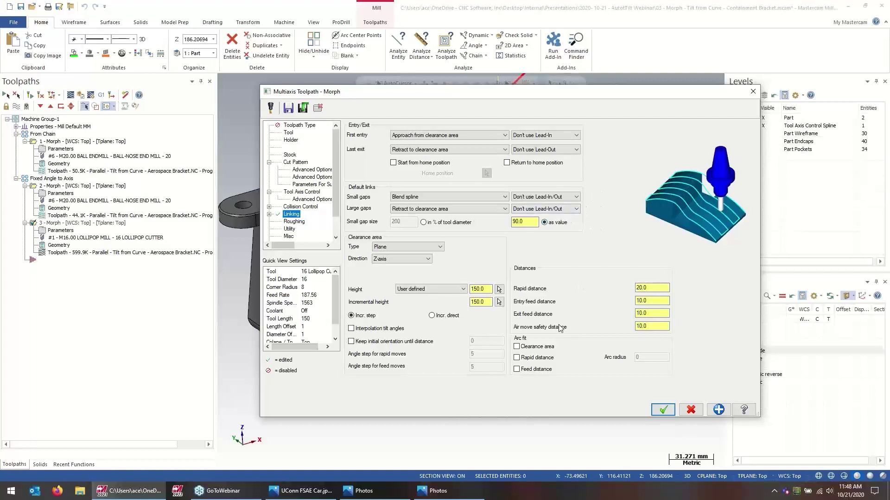
left_click(426, 247)
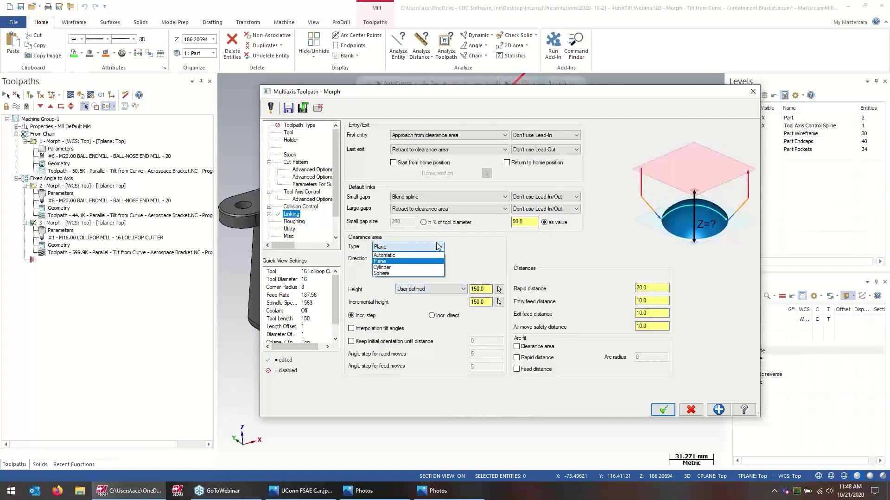
left_click(422, 258)
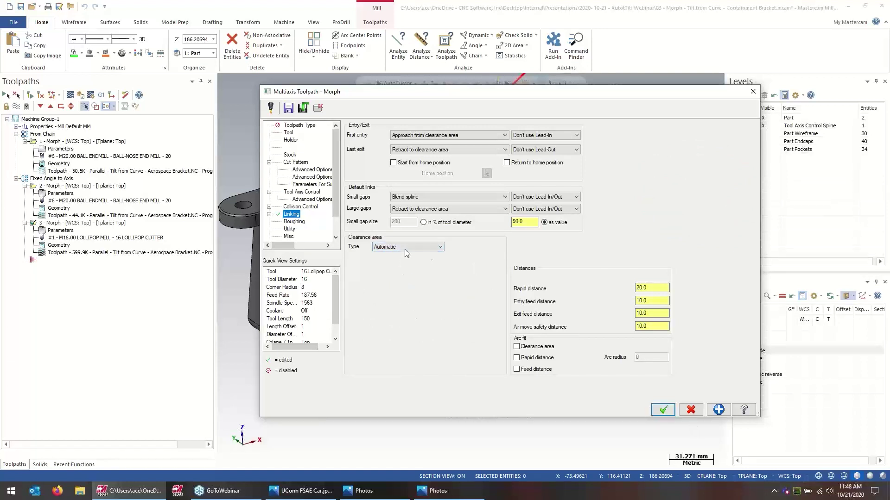
key("Return")
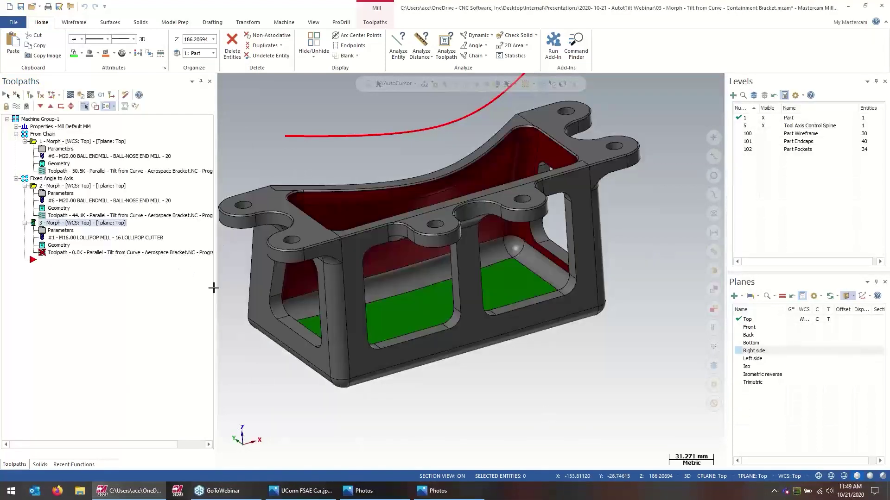
Step: Examine the linking moves of the regenerated toolpath around the bracket and across its window openings
scroll(492, 384, "down", 3)
middle_click_drag(305, 303, 306, 372)
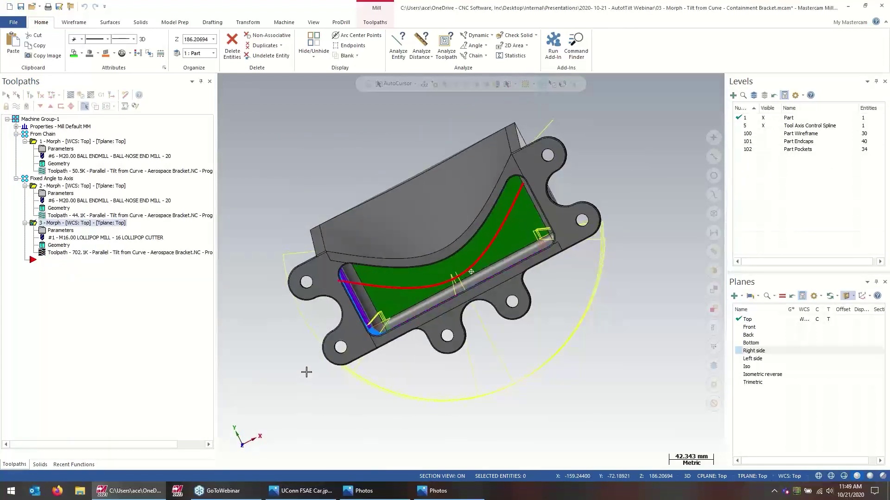
middle_click_drag(288, 303, 289, 328)
scroll(398, 326, "up", 5)
middle_click_drag(397, 325, 409, 328)
scroll(546, 292, "down", 3)
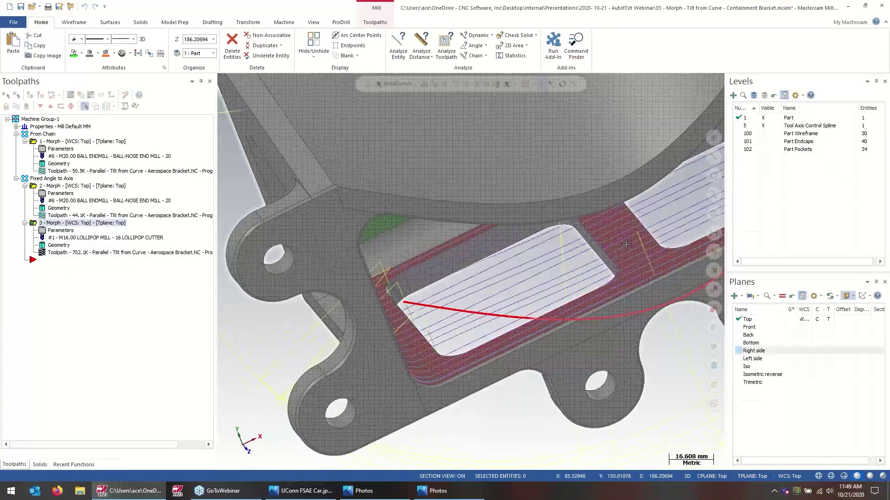
scroll(597, 252, "up", 6)
scroll(597, 251, "down", 6)
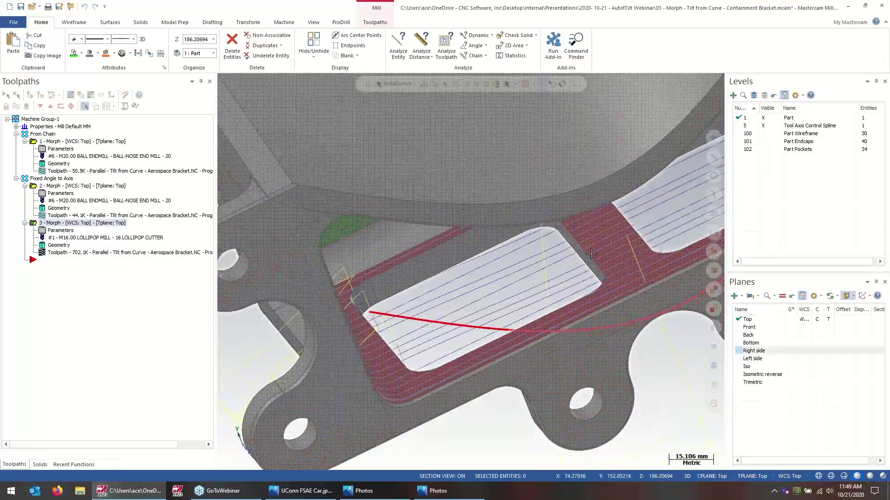
scroll(532, 267, "up", 1)
Step: Set the small gap size value to 150 in the Linking parameters and regenerate the toolpath
middle_click_drag(532, 267, 325, 227)
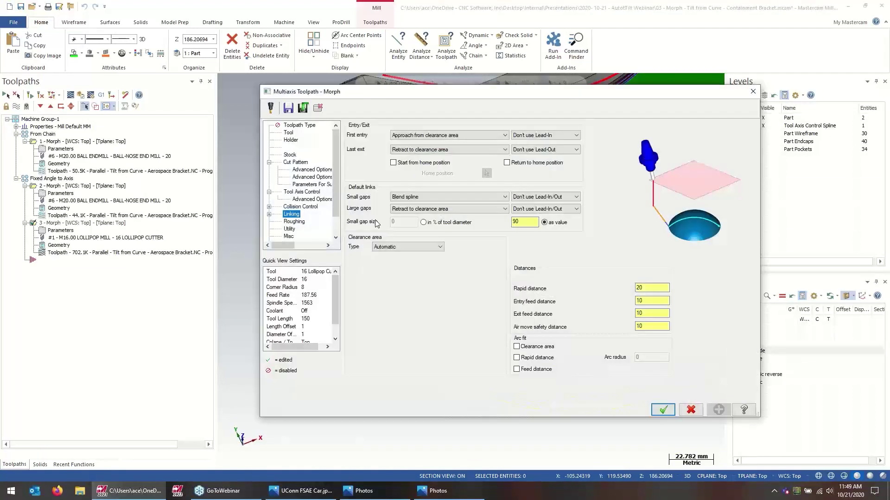
left_click(536, 222)
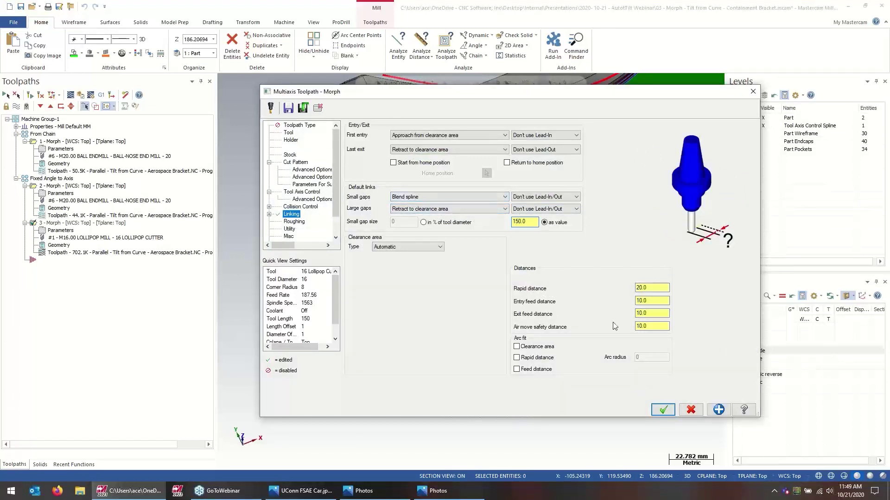
left_click(664, 411)
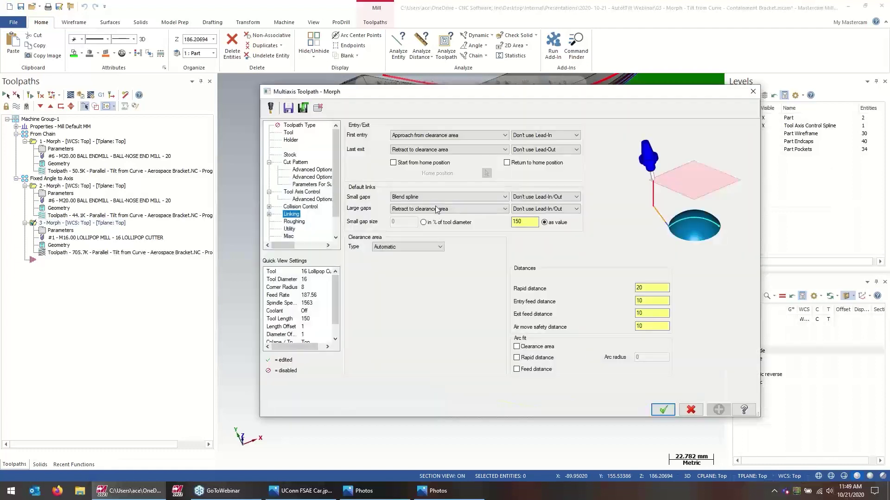
Step: Set the default links for both small gaps and large gaps to Direct and regenerate the toolpath
left_click(436, 209)
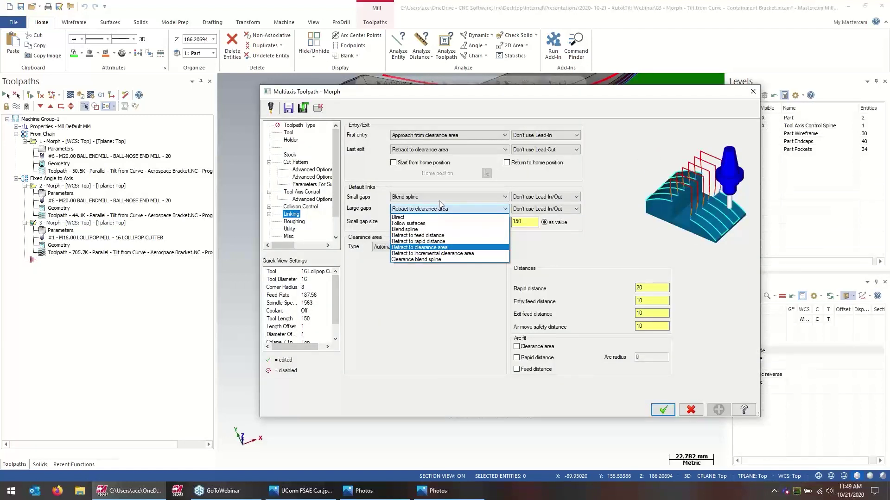
left_click(438, 201)
left_click(438, 198)
left_click(438, 235)
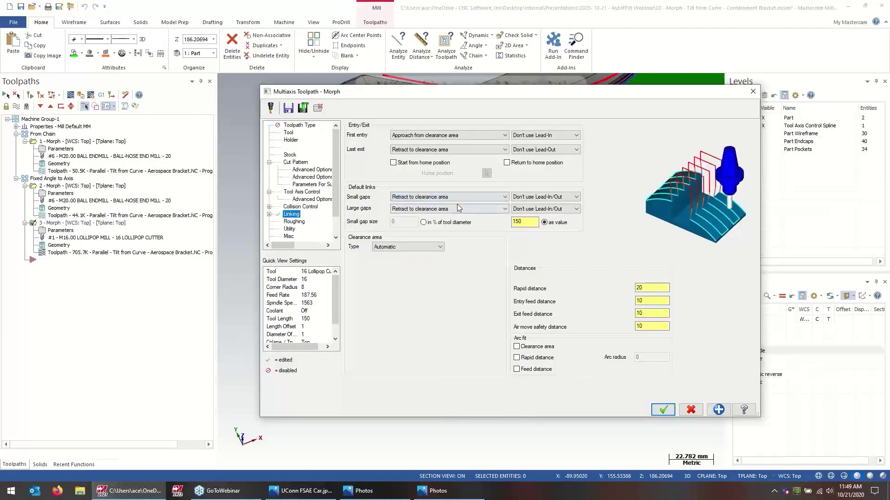
left_click(446, 198)
left_click(434, 203)
left_click(434, 198)
left_click(434, 212)
left_click(433, 209)
left_click(429, 222)
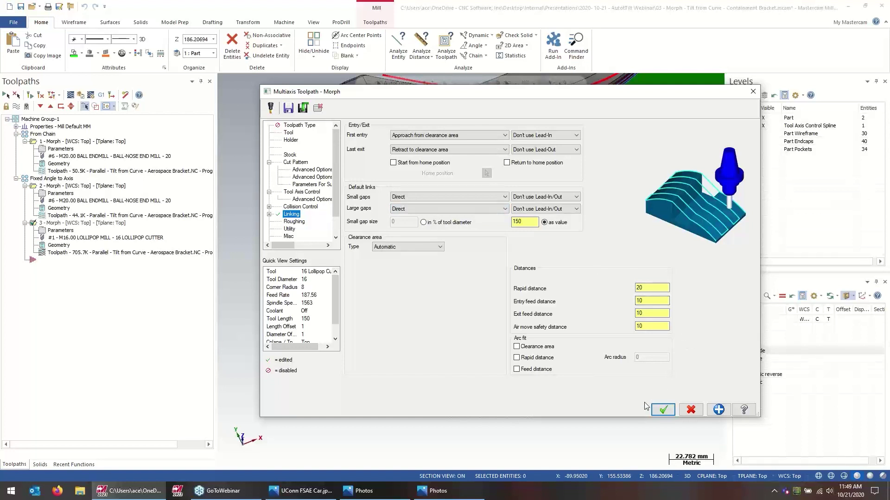
key("Return")
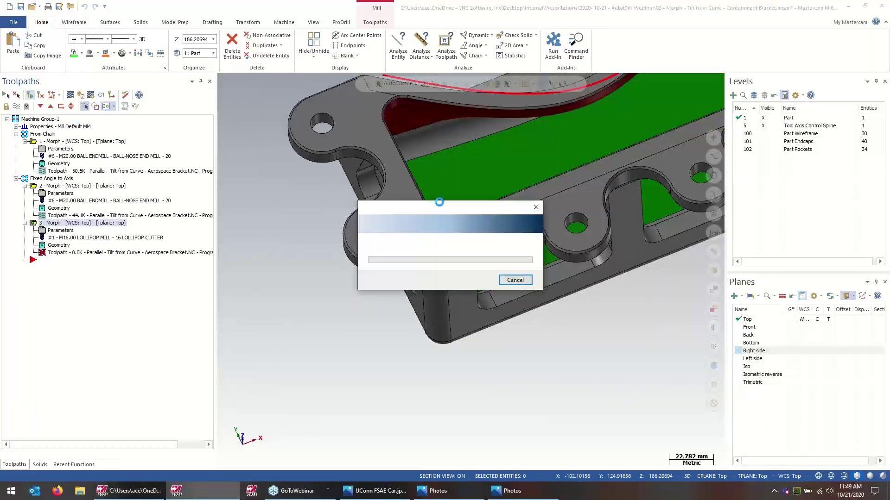
Step: Backplot the regenerated lollipop toolpath and examine the direct links and tool motion inside the bracket from several angles
scroll(411, 287, "down", 5)
mouse_move(563, 249)
middle_mouse_down()
mouse_move(541, 250)
mouse_move(611, 202)
middle_mouse_up()
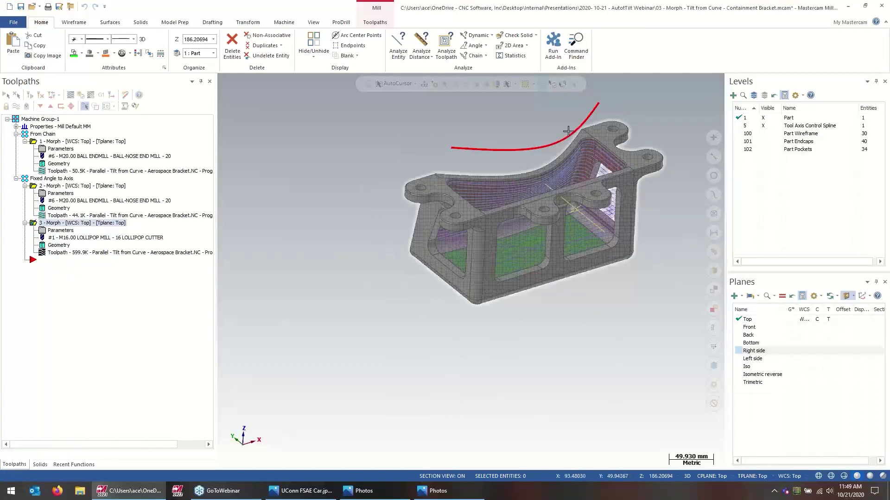
middle_click_drag(484, 135, 333, 166)
scroll(426, 133, "up", 2)
key("alt+t")
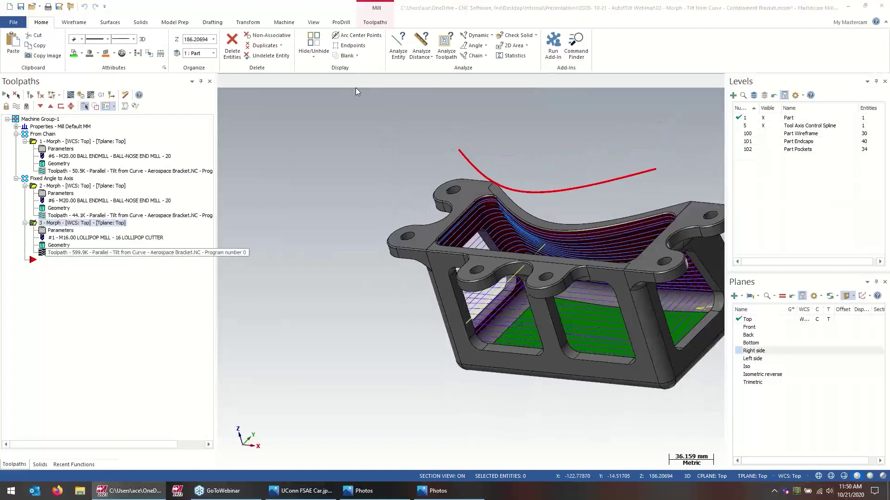
left_click_drag(362, 84, 697, 105)
middle_click_drag(580, 208, 453, 111)
scroll(579, 283, "up", 3)
scroll(609, 269, "down", 2)
left_click_drag(576, 83, 695, 84)
left_click(249, 155)
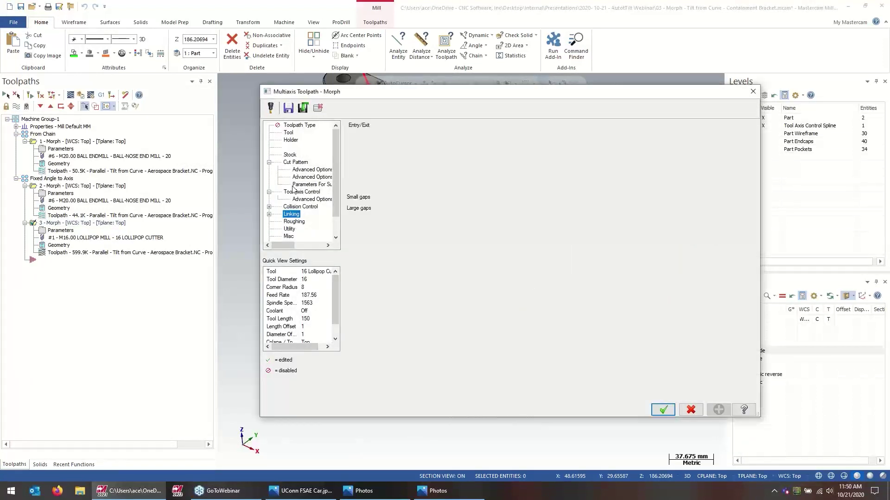
Step: Set the lollipop toolpath's tool axis control to Fixed angle to axis, with a 0 tilt angle about the Z-axis
left_click(290, 192)
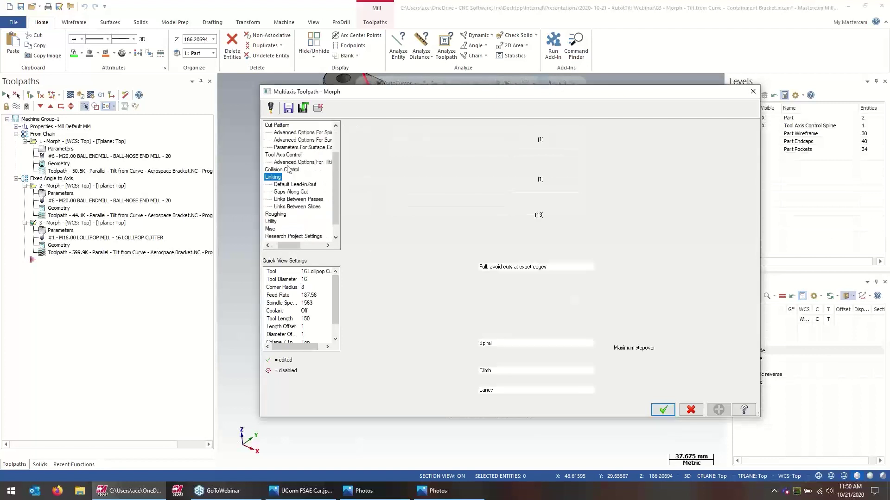
left_click(283, 155)
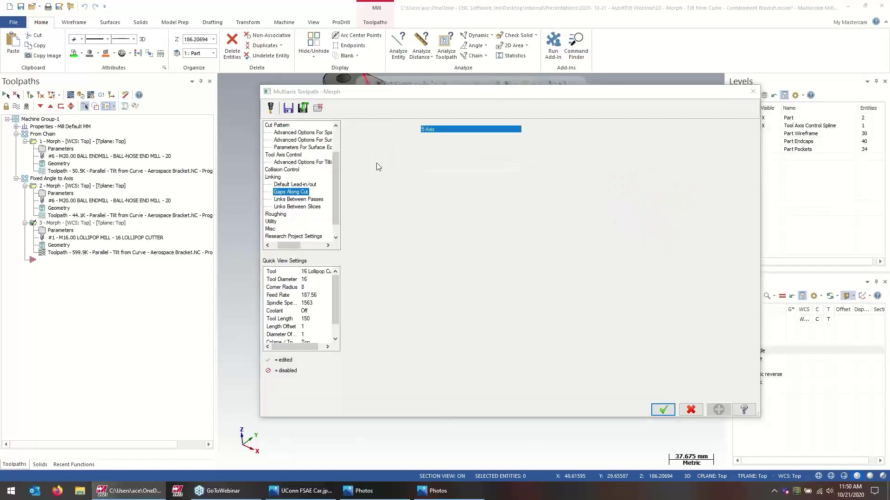
left_click(482, 154)
left_click(479, 164)
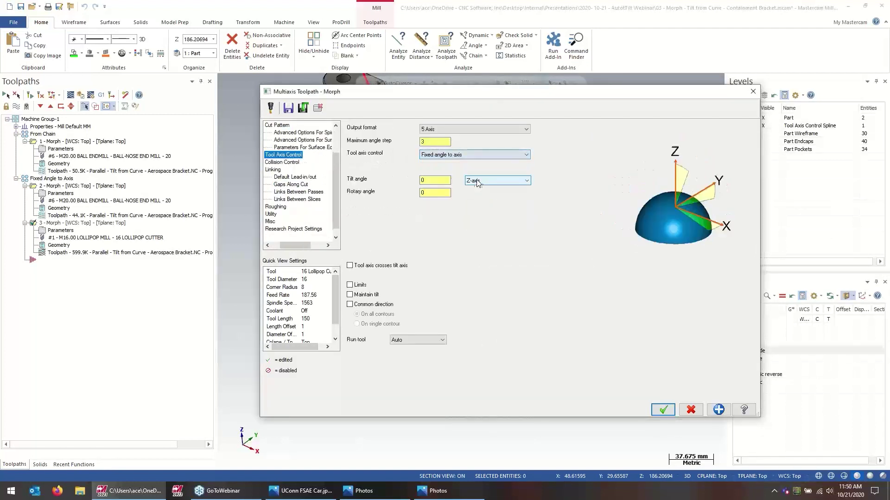
Step: Enable the second collision check with automatic Tilt tool on the drive surfaces only, and regenerate the toolpath
left_click_drag(293, 246, 285, 245)
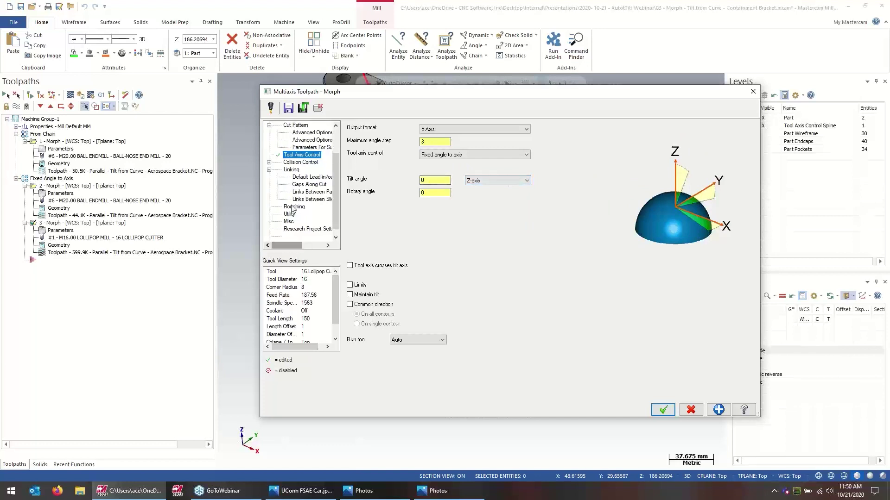
left_click(293, 163)
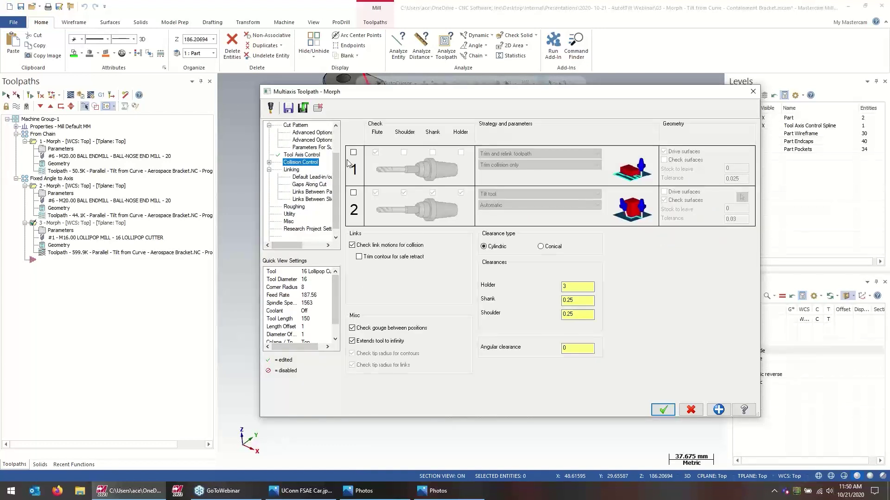
left_click(353, 193)
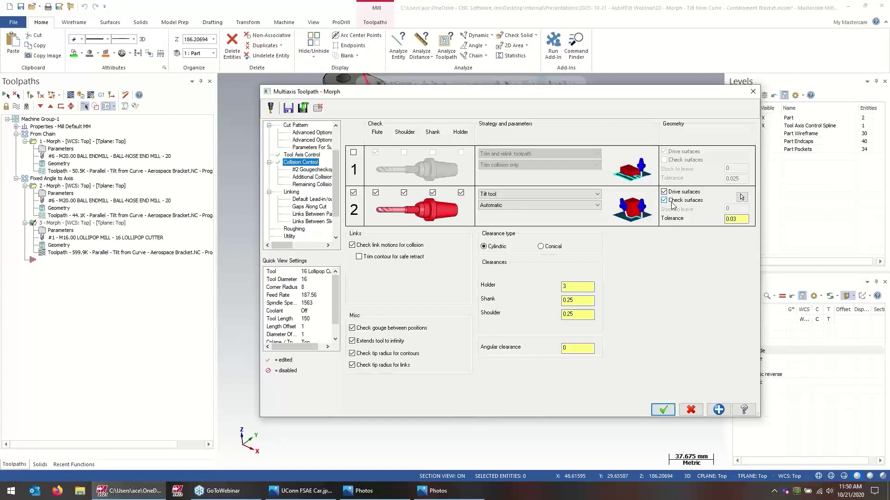
left_click(661, 410)
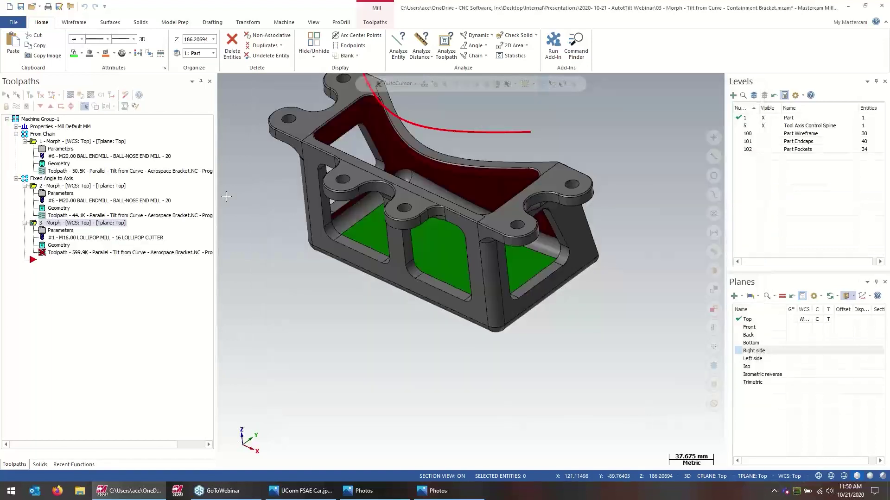
left_click(31, 95)
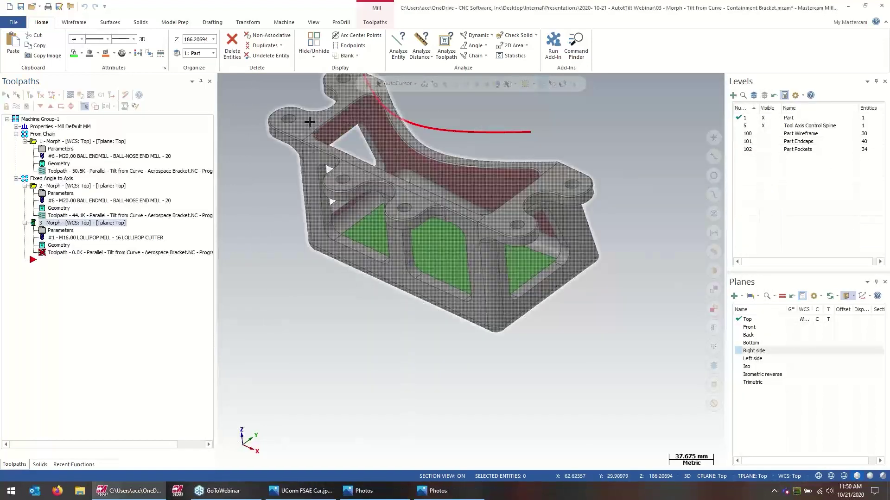
Step: Backplot the regenerated lollipop toolpath and inspect its passes at the inside corner of the bracket
middle_click_drag(363, 113, 591, 153)
scroll(623, 205, "down", 2)
middle_click_drag(623, 205, 526, 125)
scroll(527, 125, "up", 2)
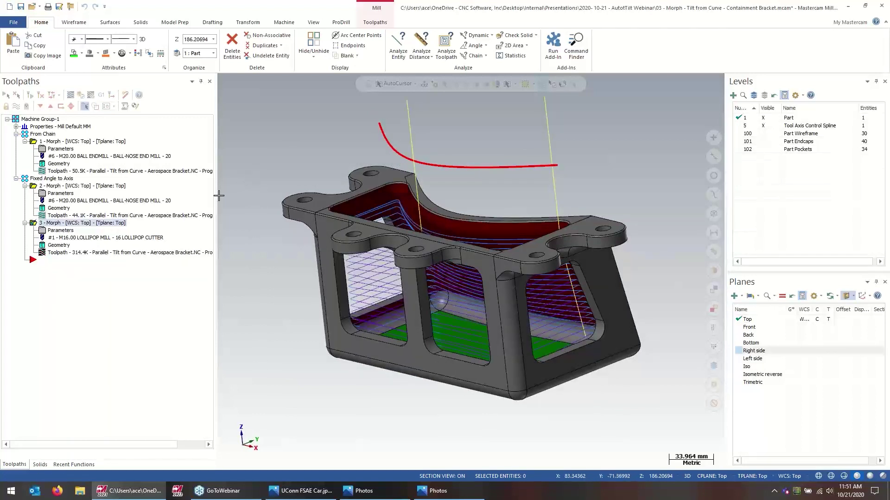
left_click(131, 253)
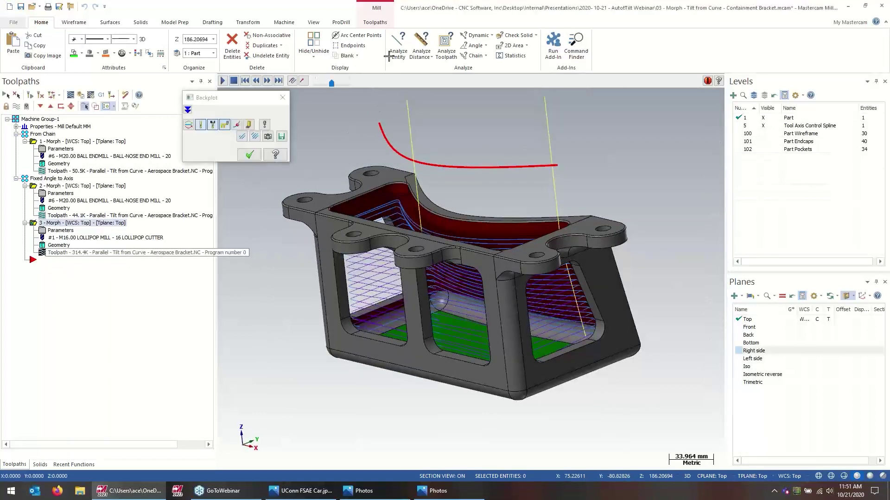
mouse_move(361, 87)
left_mouse_down()
mouse_move(529, 88)
mouse_move(695, 136)
left_mouse_up()
middle_click_drag(594, 183, 598, 295)
scroll(597, 296, "up", 5)
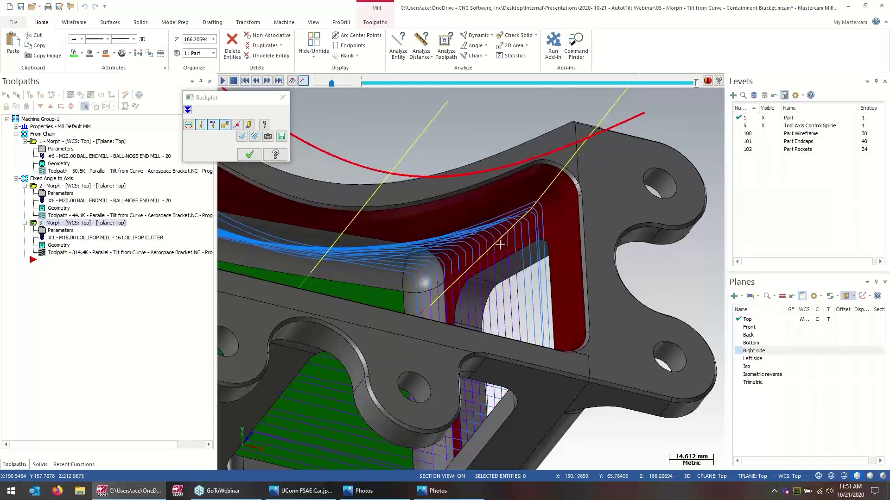
Step: Examine the tilted tool motion inside the bracket from several angles, closing the backplot and checking the toolpath from above
scroll(459, 275, "down", 3)
middle_click_drag(460, 275, 473, 287)
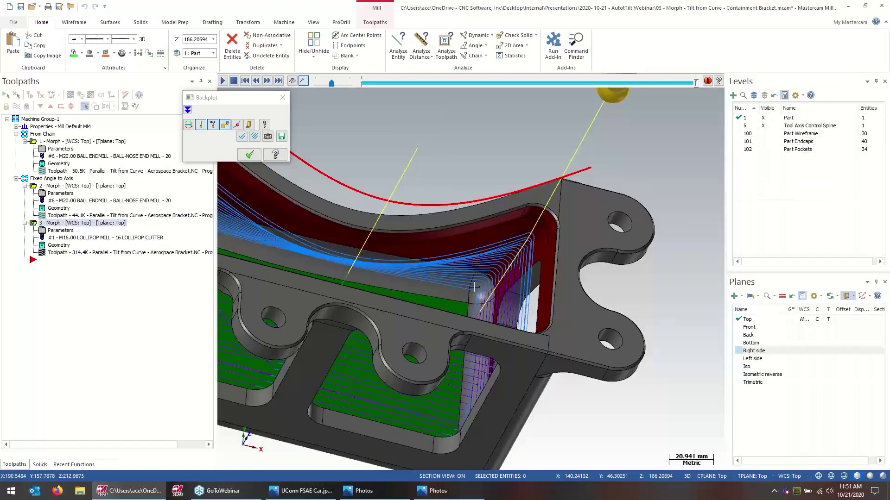
middle_click_drag(495, 276, 491, 272)
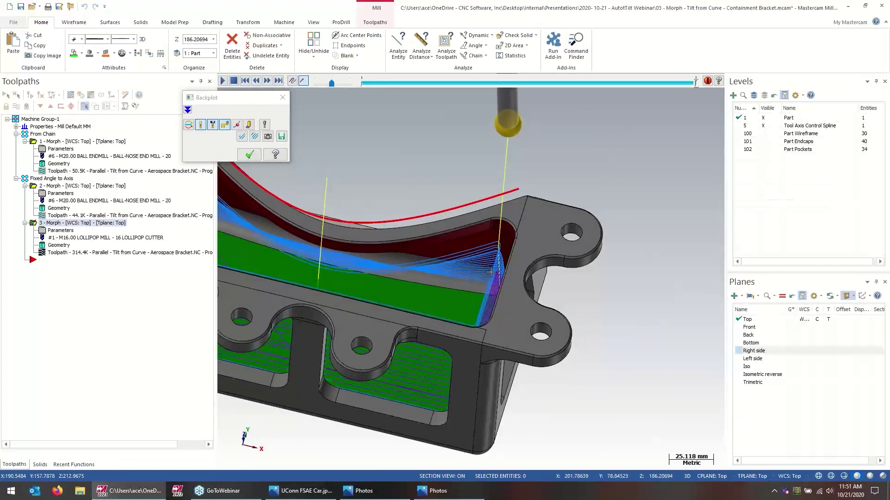
middle_click_drag(490, 273, 510, 338)
scroll(535, 334, "down", 5)
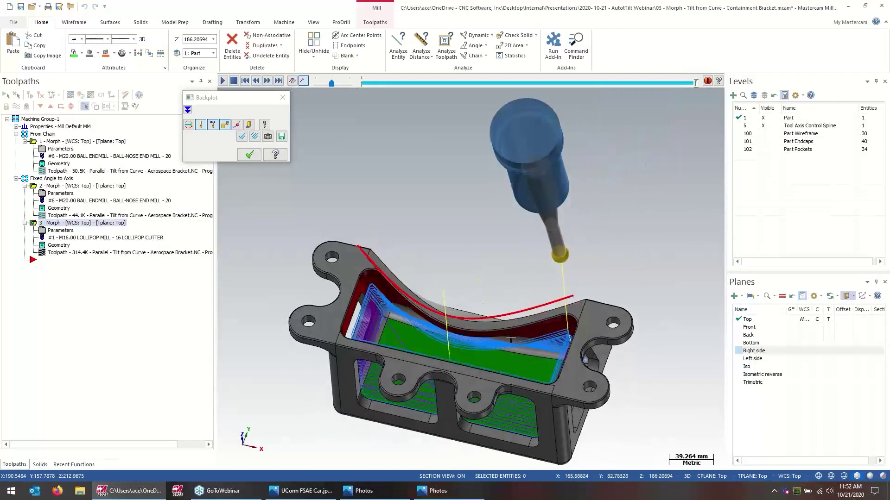
left_click(249, 154)
middle_click_drag(458, 324, 362, 343)
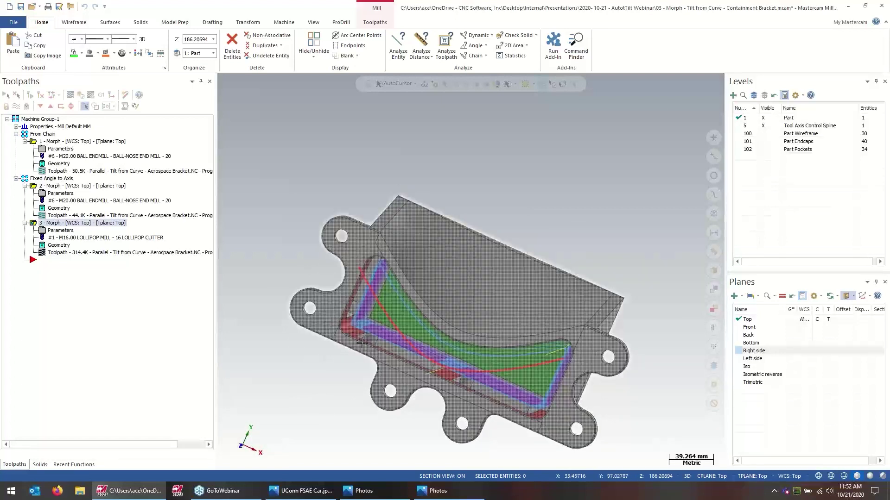
middle_click_drag(537, 393, 571, 370)
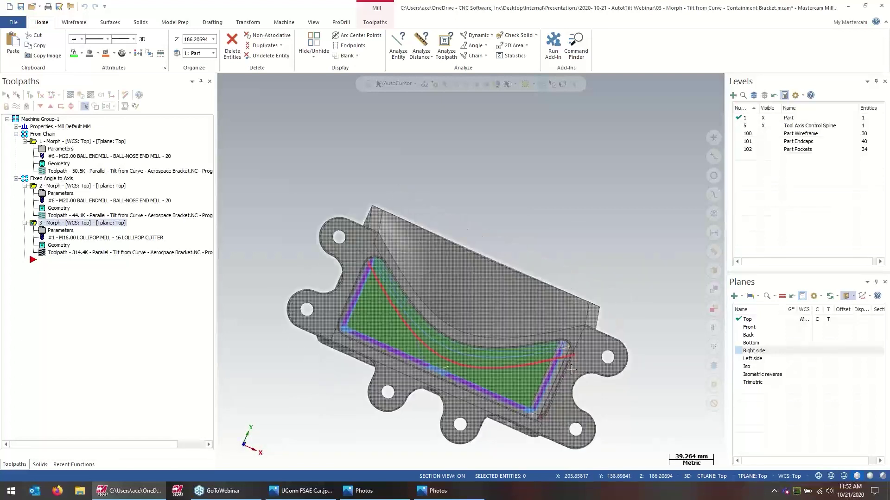
middle_click_drag(364, 313, 373, 226)
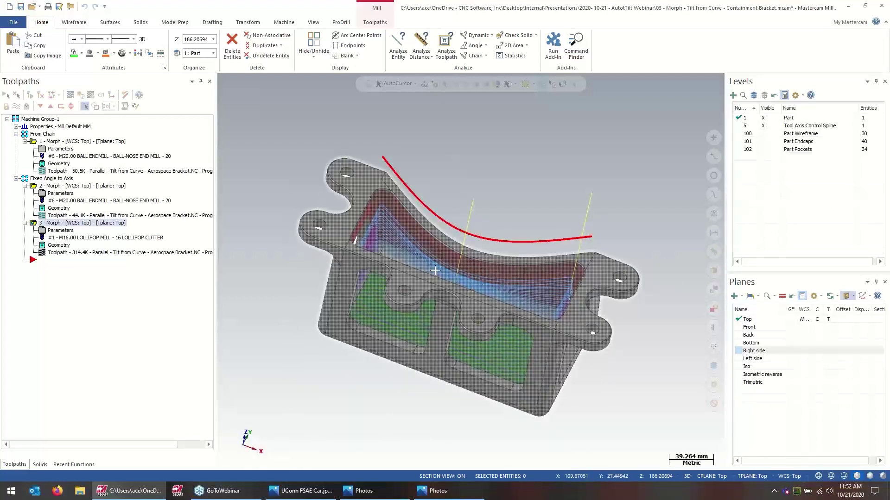
middle_click_drag(480, 281, 472, 203)
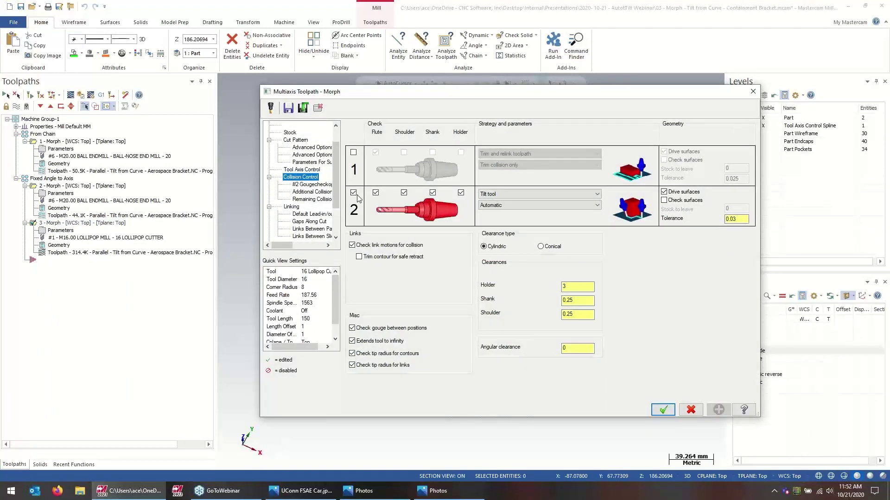
Step: Turn off the second collision check, try toggling checks 1 and 2, and review the additional collision control strategies
left_click(353, 193)
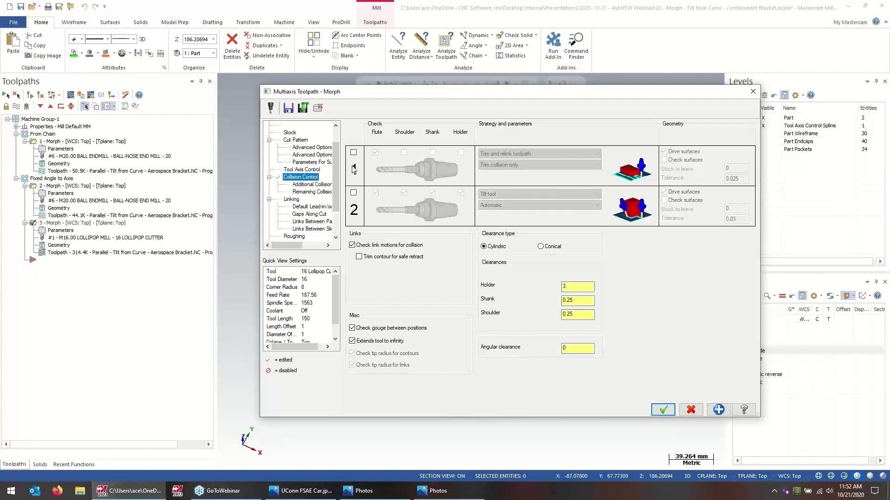
left_click(354, 153)
left_click(354, 153)
left_click(353, 193)
left_click(354, 193)
left_click(298, 185)
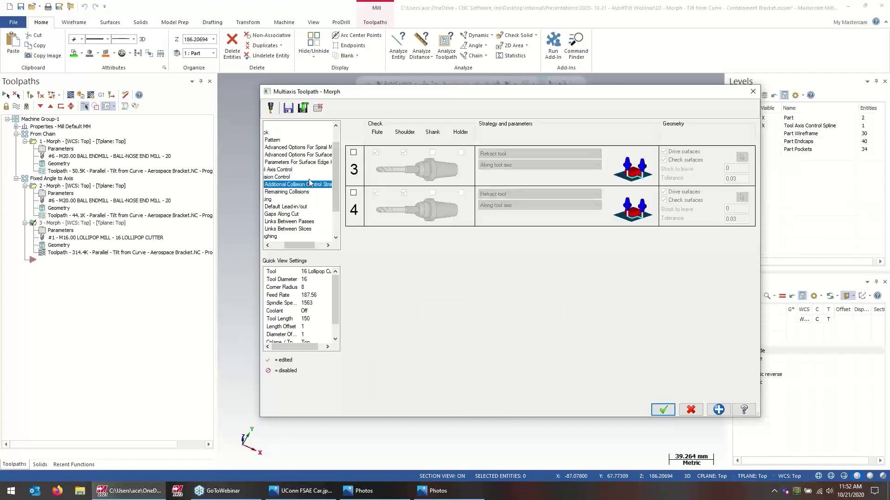
left_click(289, 178)
left_click_drag(298, 250, 287, 249)
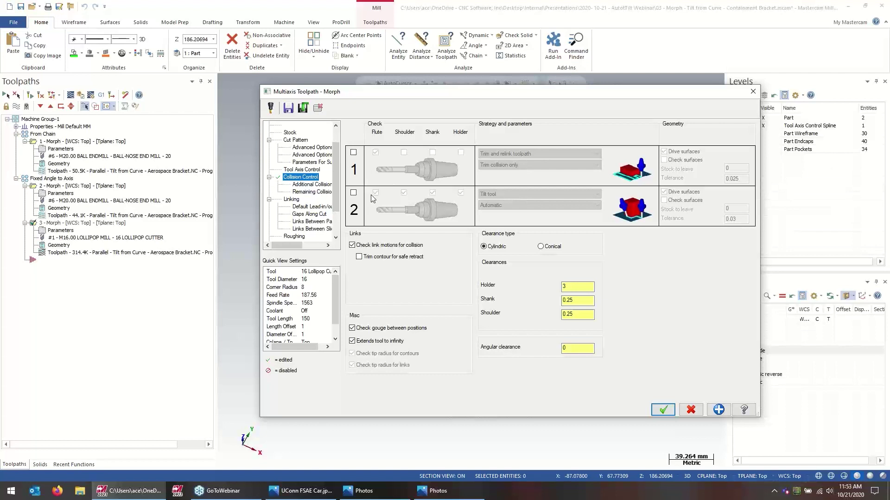
Step: Enable the first collision check with Retract tool along the tool axis, and re-enable the second check with automatic Tilt tool
left_click(353, 153)
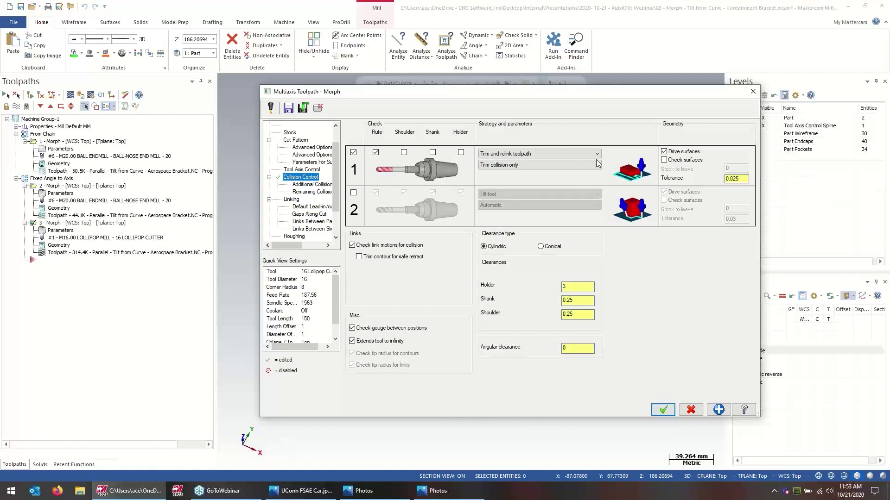
left_click(528, 154)
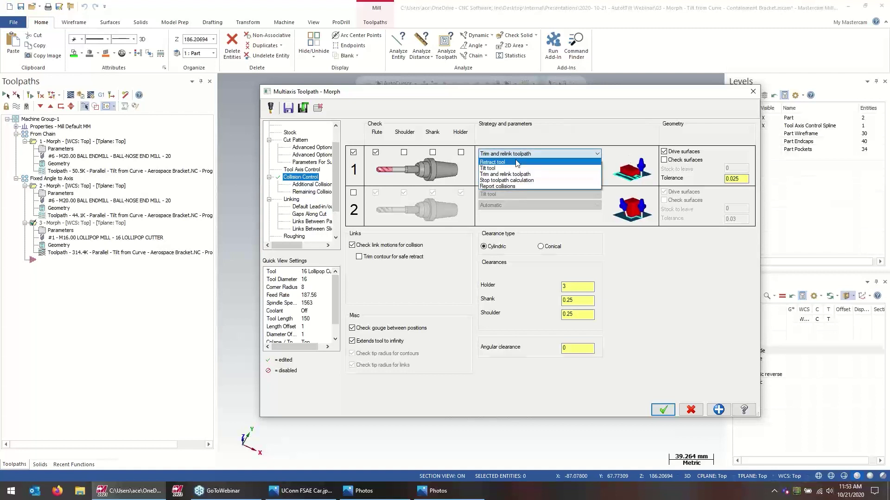
left_click(515, 162)
left_click(528, 165)
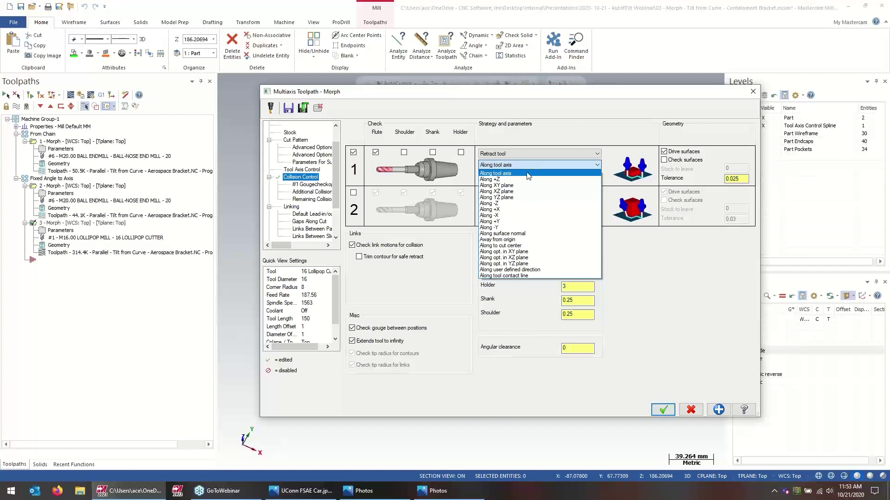
left_click(525, 162)
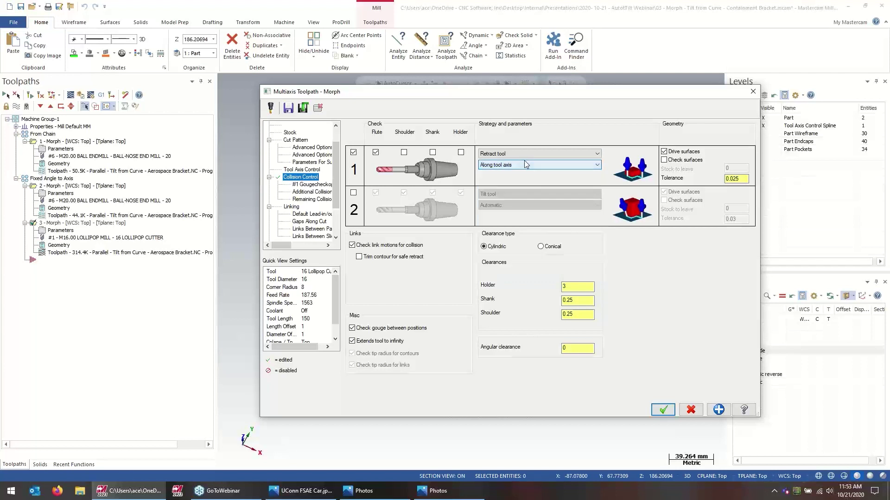
left_click(884, 61)
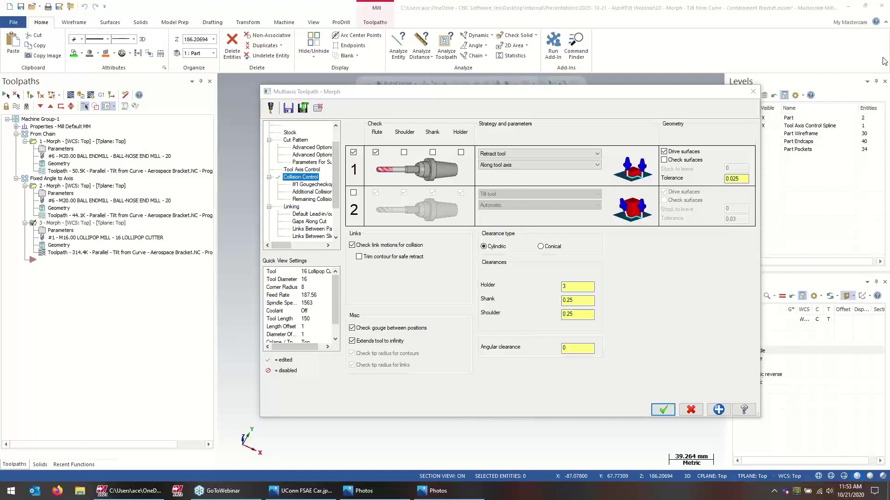
left_click(355, 192)
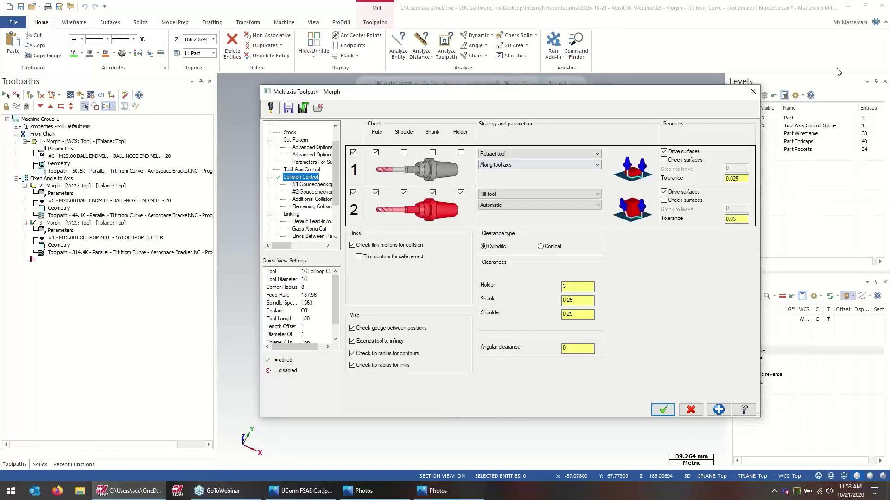
left_click(881, 62)
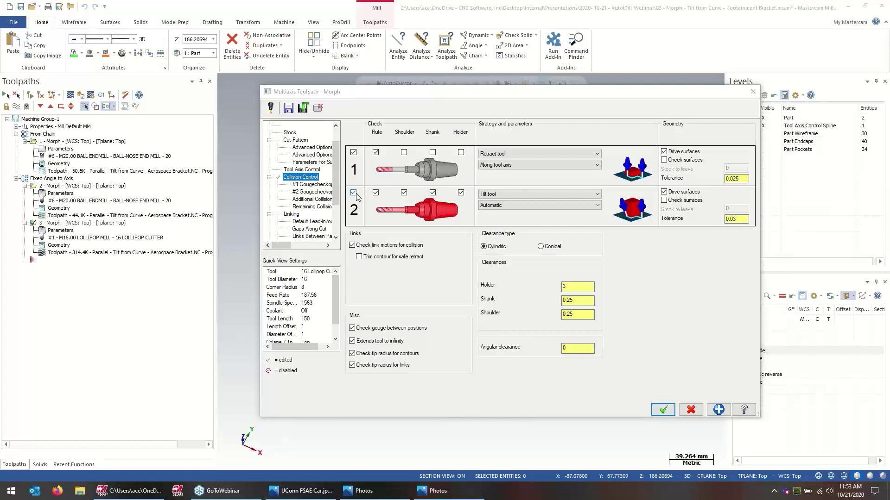
Step: Try retract directions Along +Z and Along XY plane for the first collision check, and include the shoulder and holder in it
left_click(525, 166)
left_click(521, 174)
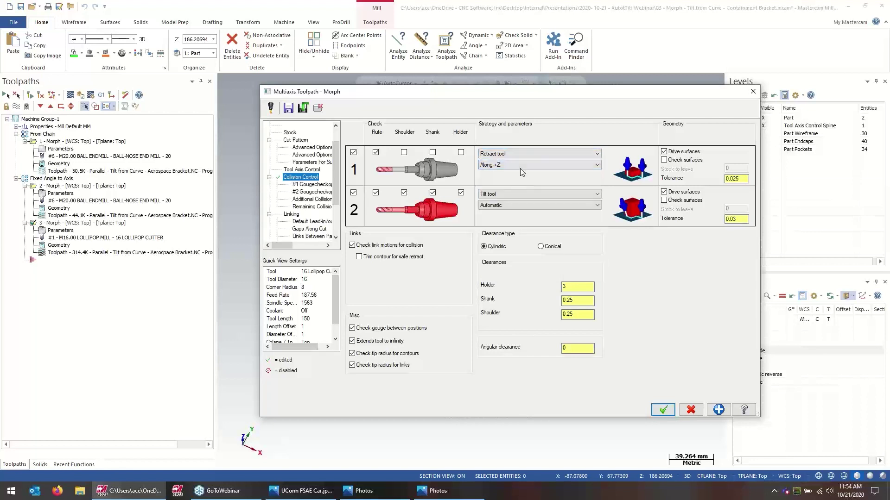
left_click(522, 166)
left_click(521, 183)
left_click(404, 153)
left_click(460, 152)
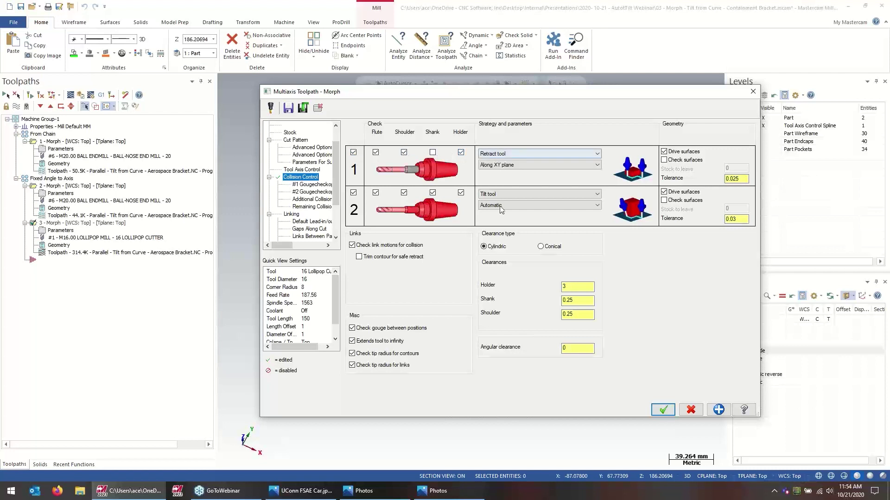
Step: Set the first collision check to automatic Tilt tool and the second to Retract tool along tool axis, and close the parameters without saving
left_click(512, 155)
left_click(512, 168)
left_click(511, 165)
left_click(511, 166)
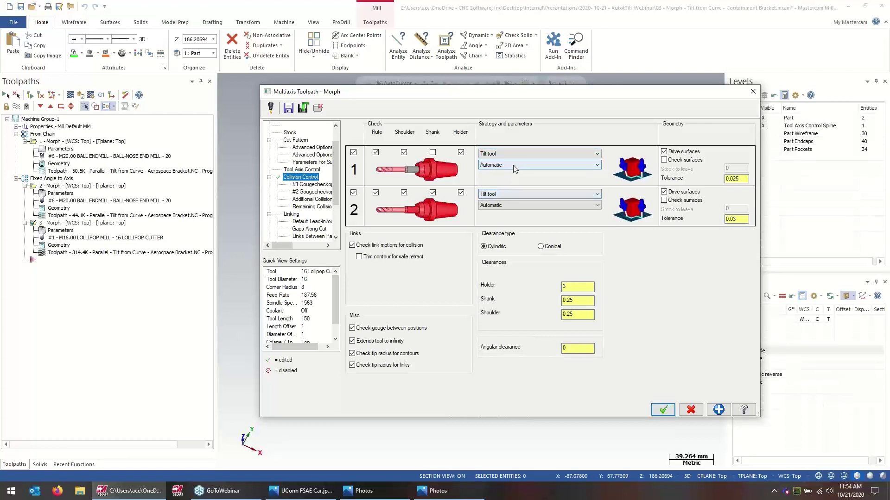
left_click(512, 194)
left_click(517, 202)
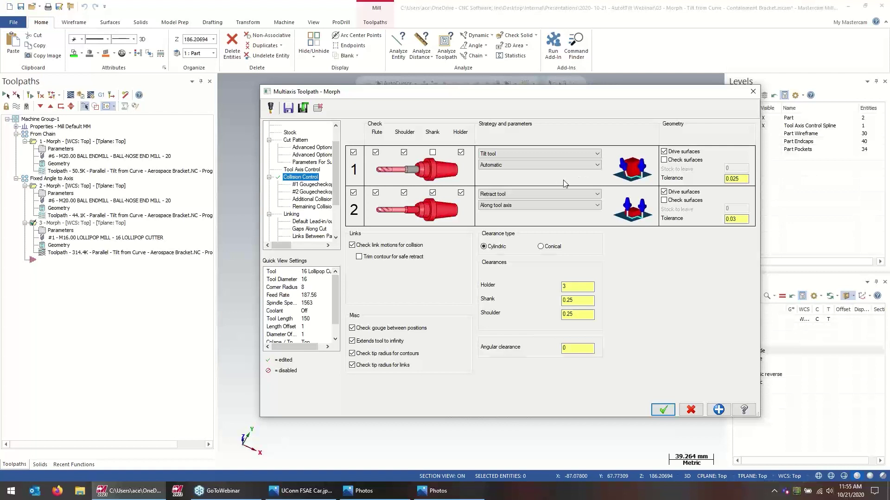
left_click(752, 91)
mouse_move(563, 249)
middle_mouse_down()
mouse_move(533, 234)
mouse_move(591, 207)
mouse_move(540, 207)
mouse_move(595, 202)
middle_mouse_up()
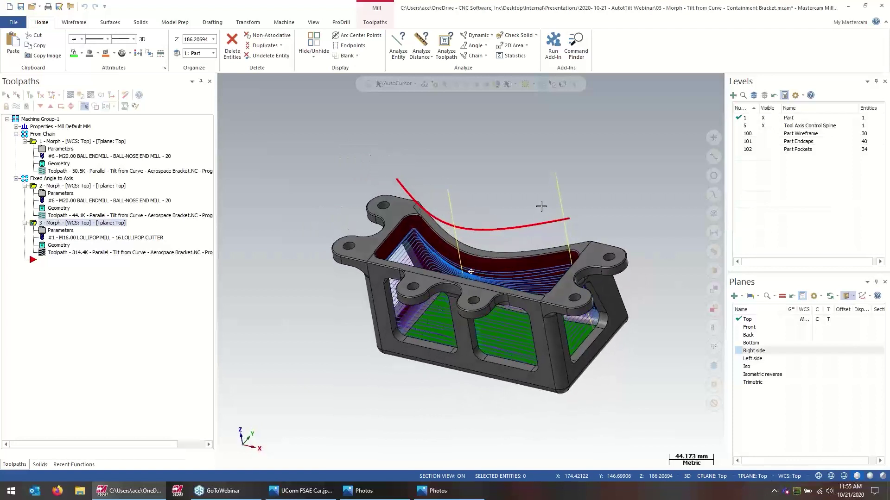